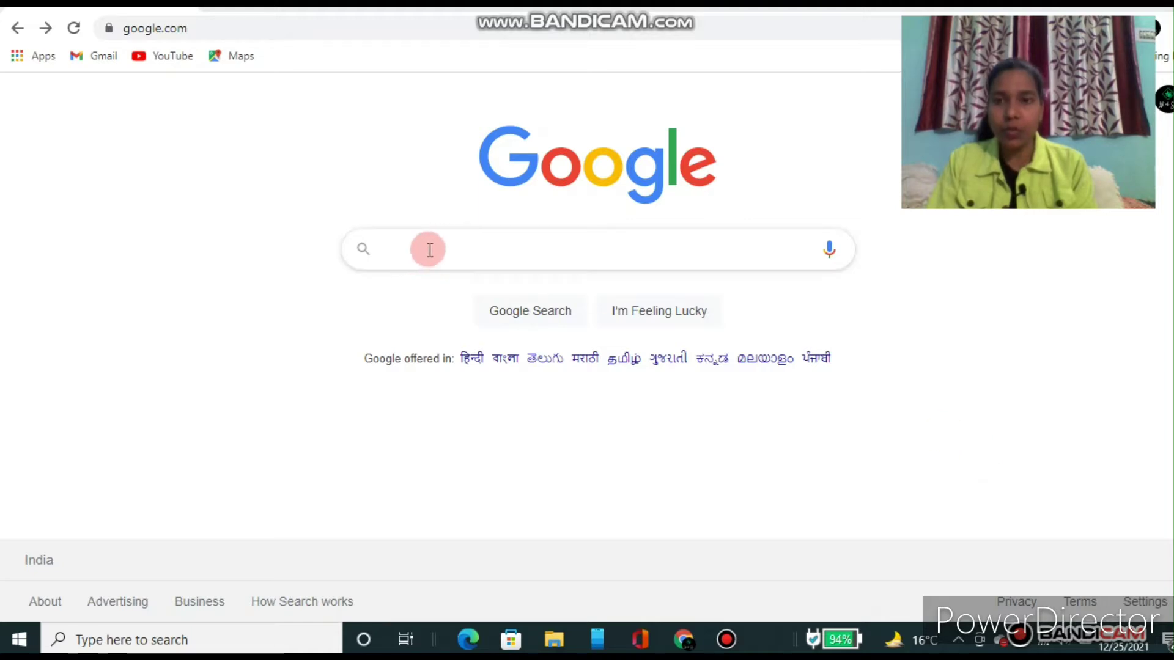
Step: Search Google for 'csir net' and scroll to the official csirnet.nta.nic.in result
click(408, 254)
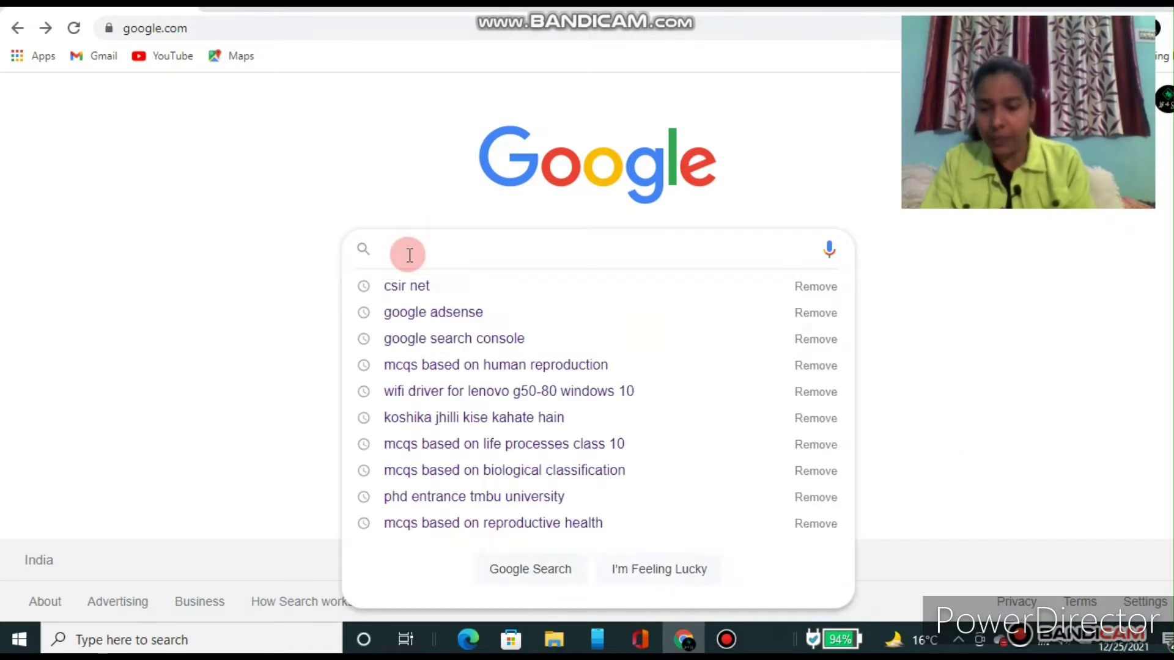
text(CSI)
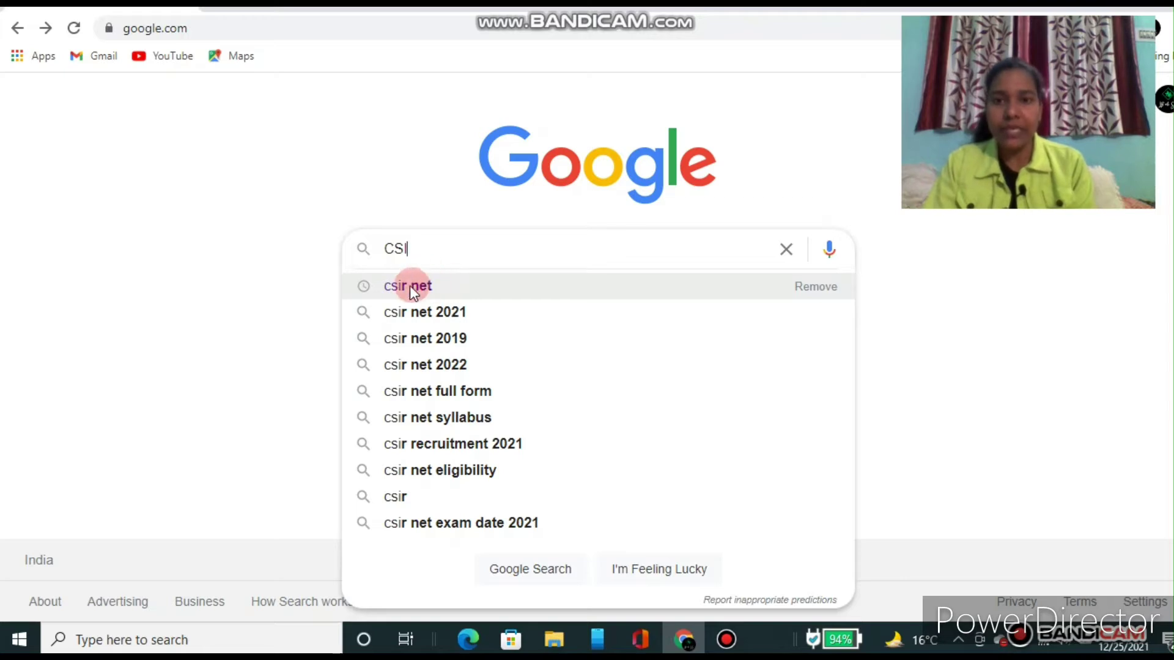
click(431, 287)
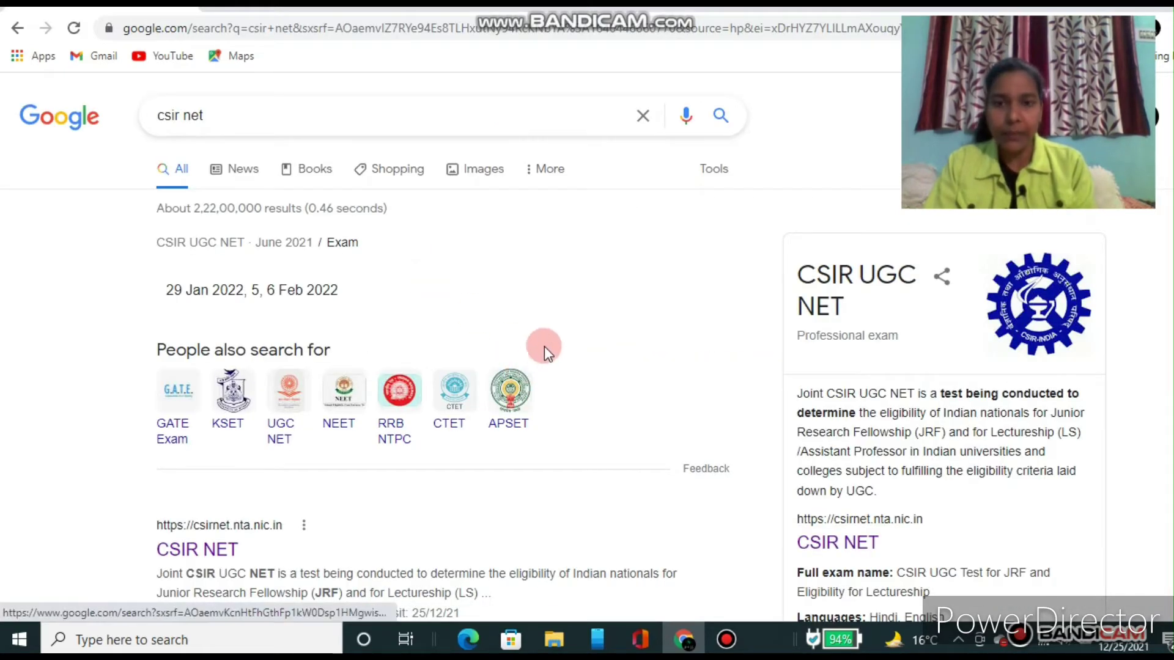
scroll(561, 343, down, 2)
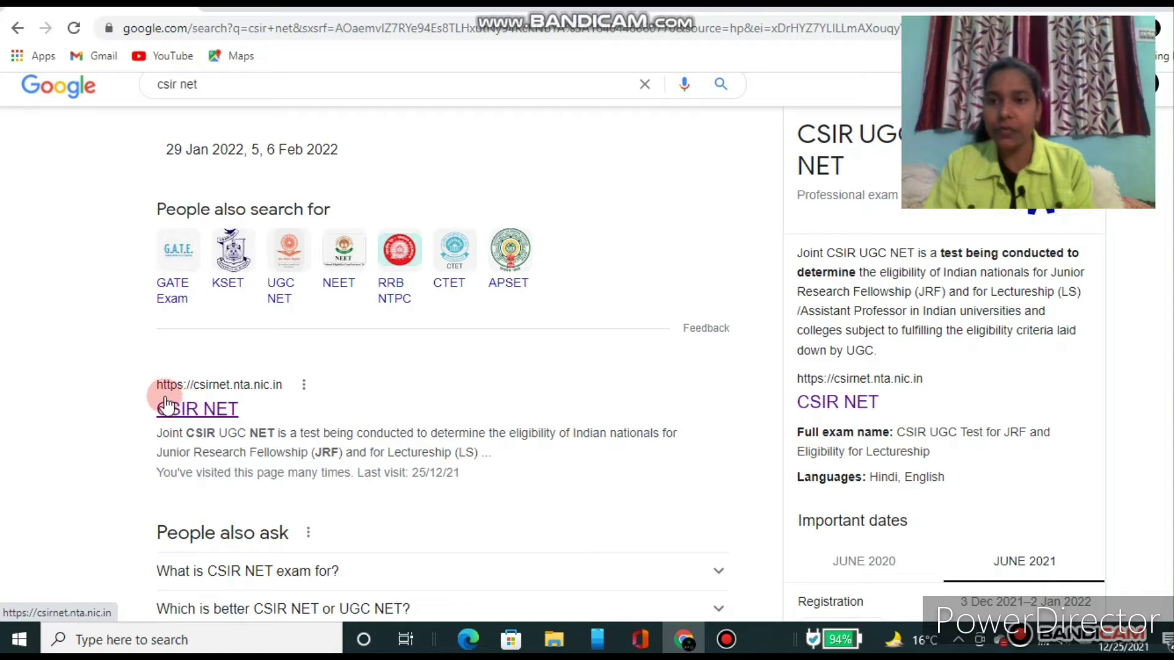
Step: Open the csirnet.nta.nic.in result and scroll down to its Fill Registration Form link
click(220, 412)
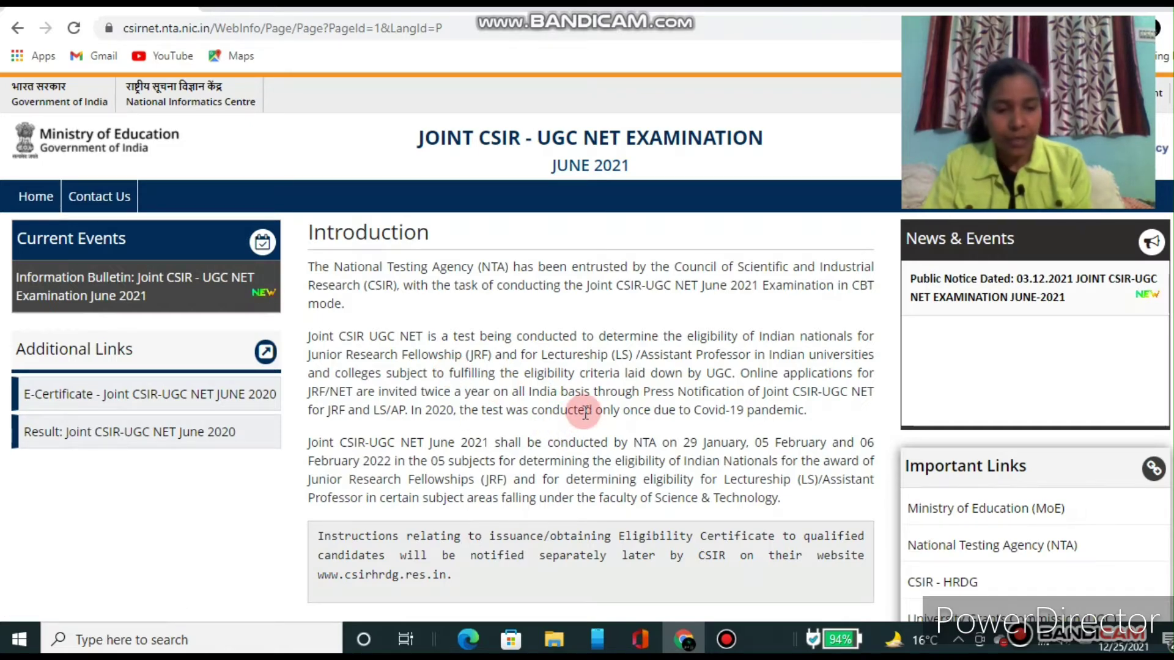
scroll(582, 411, down, 2)
scroll(585, 413, down, 3)
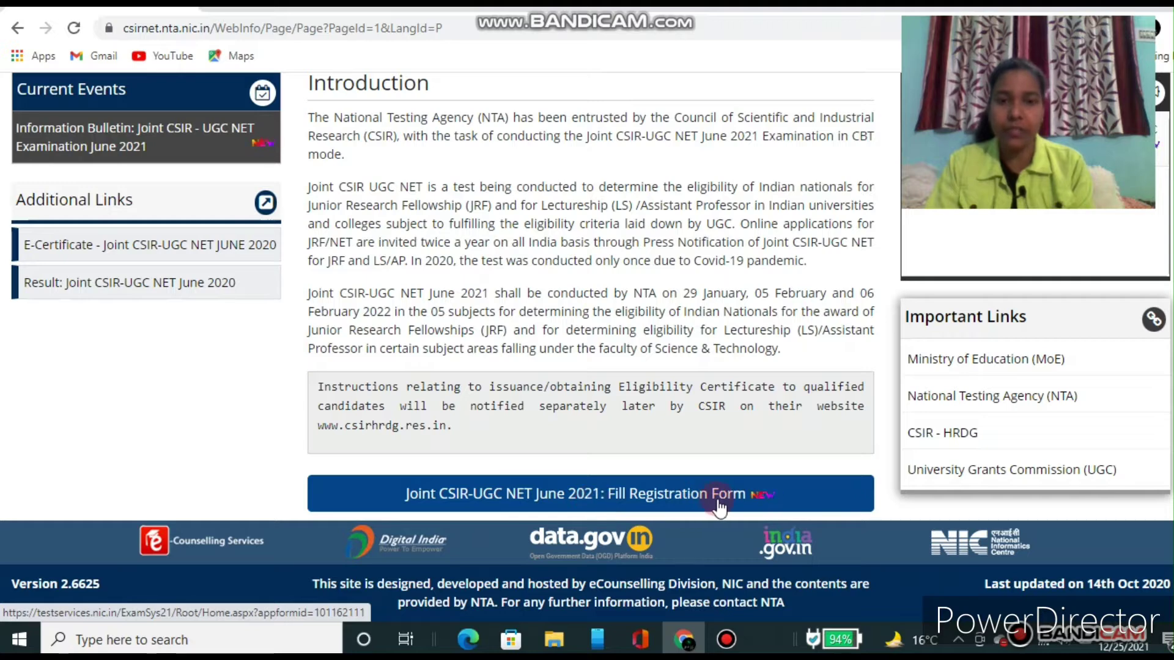
Step: Follow the June 2021 Fill Registration Form link to the testservices.nic.in application portal
click(649, 505)
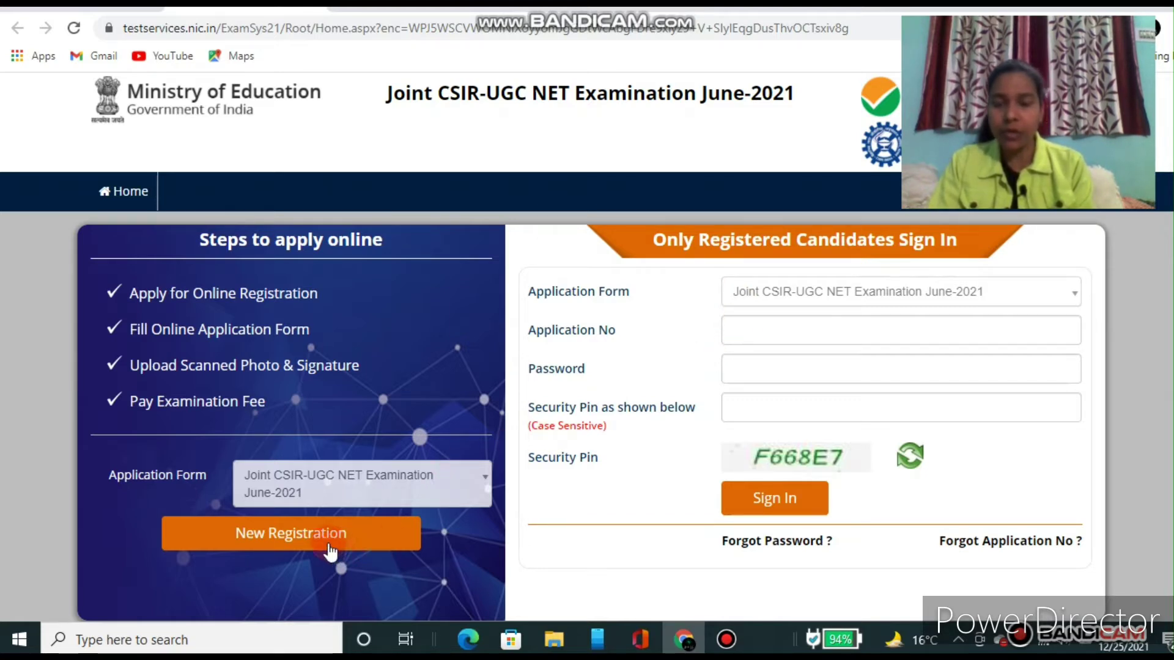
click(298, 533)
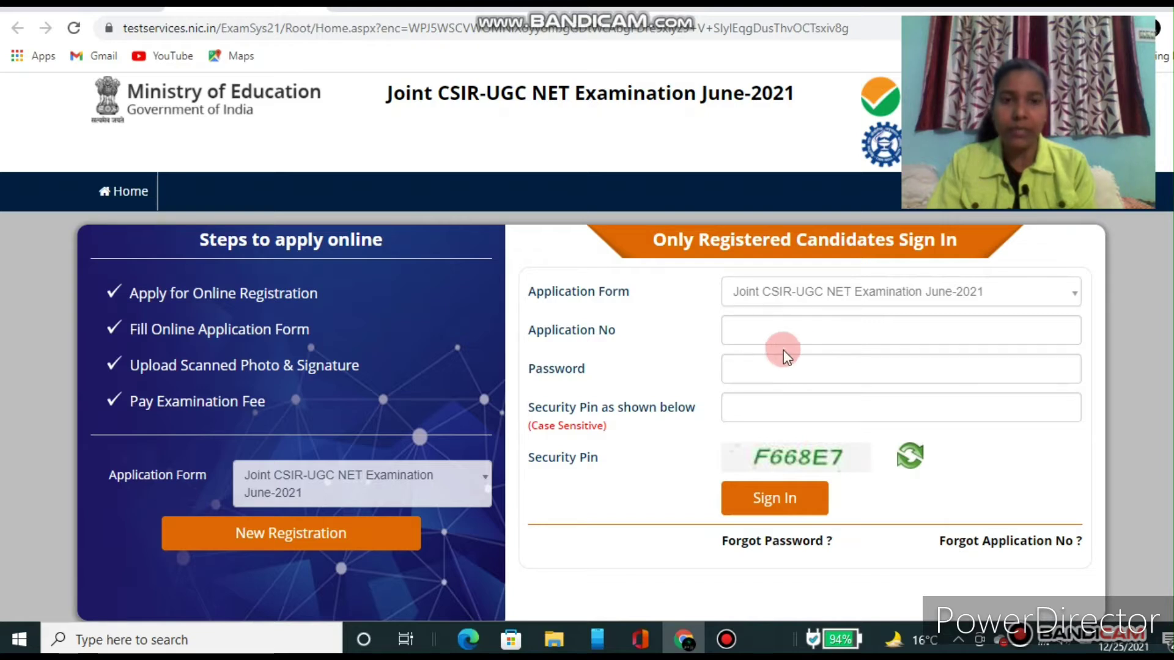
Step: Start a New Registration and read through the instructions, exam fees and application steps
click(275, 547)
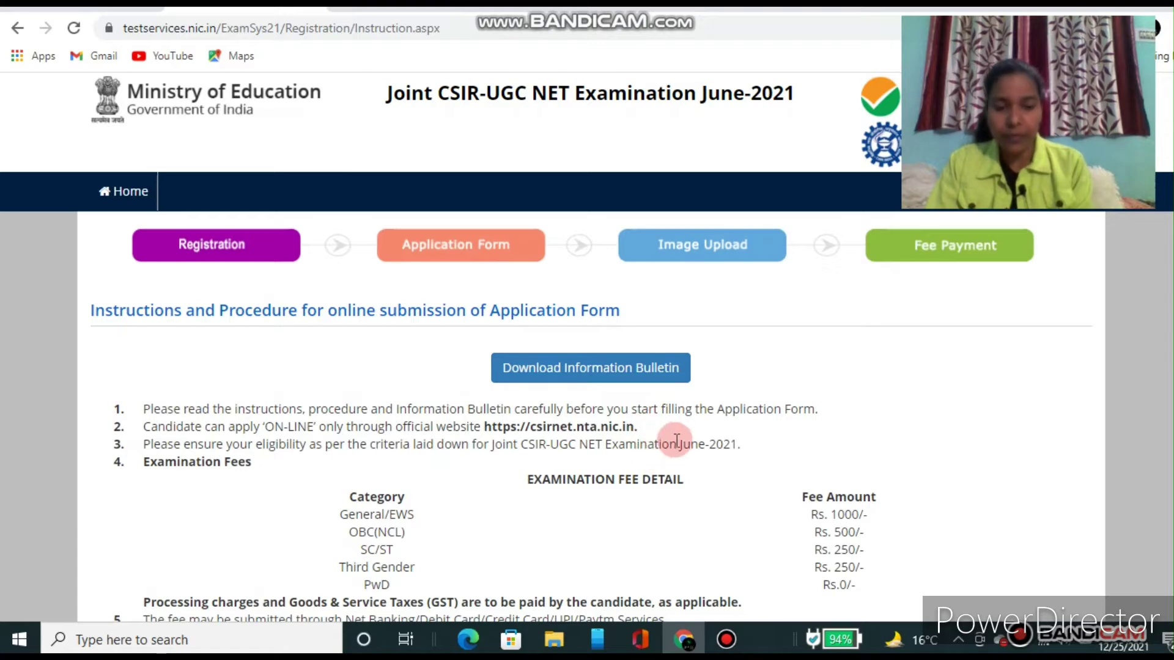
scroll(677, 441, down, 2)
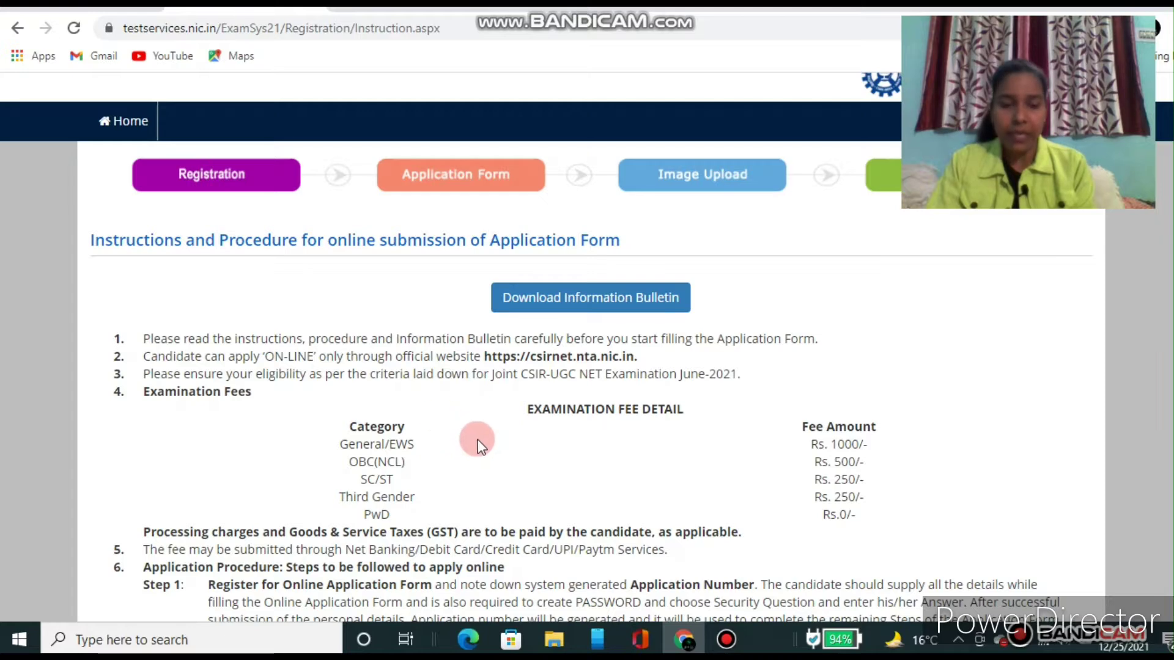
scroll(478, 438, down, 1)
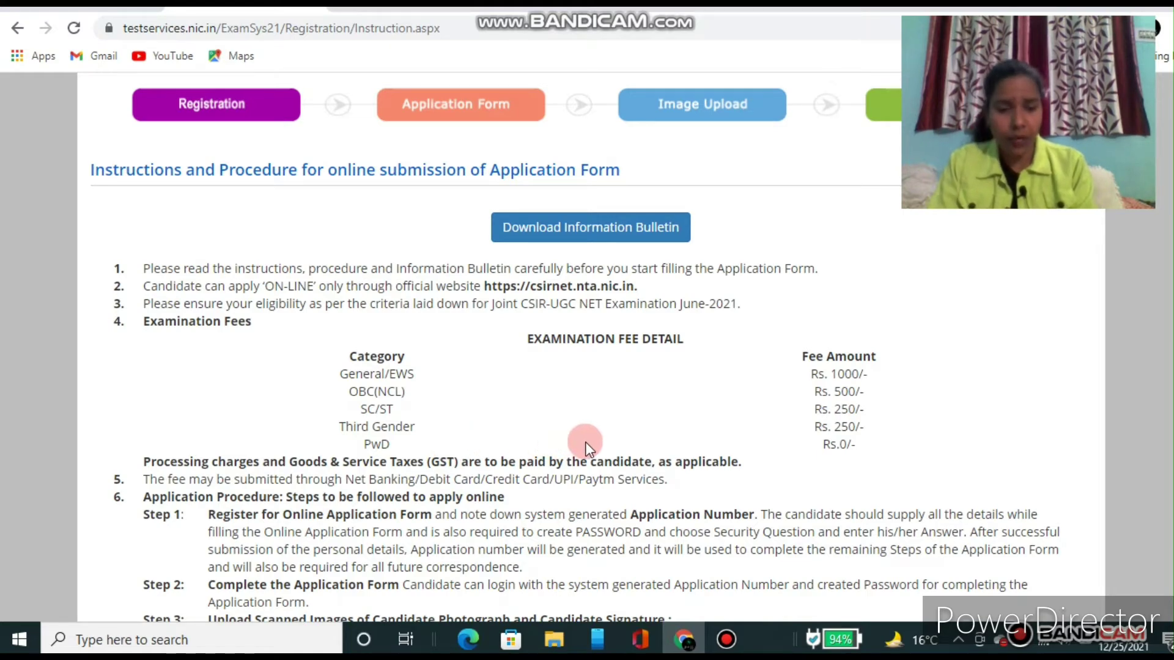
scroll(585, 442, down, 1)
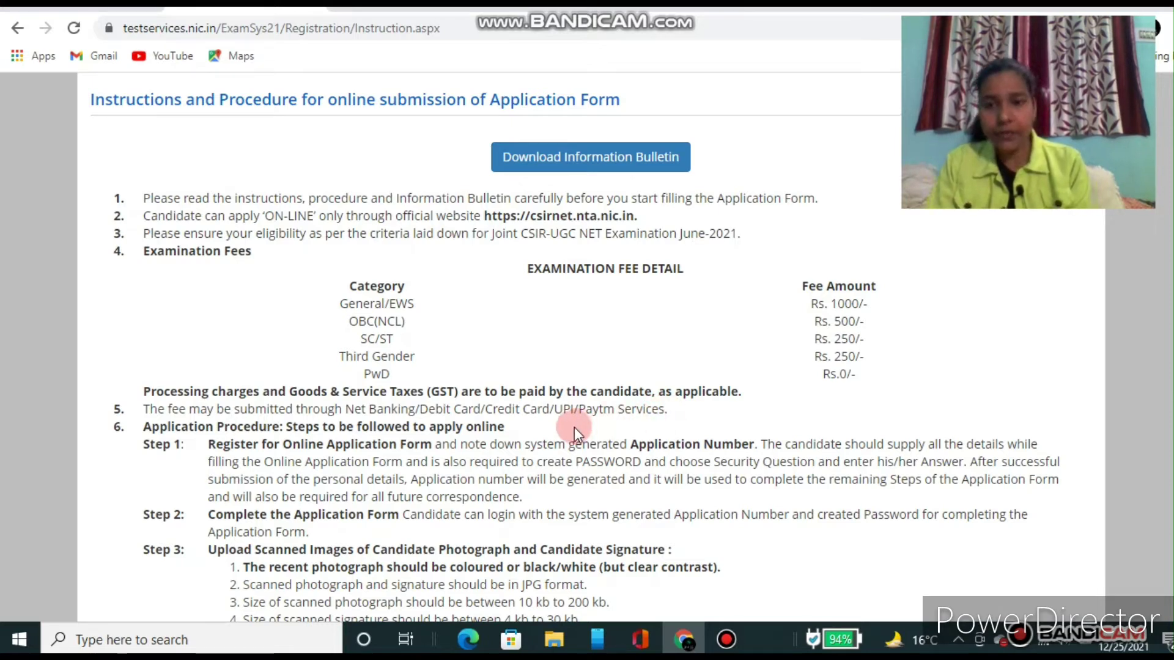
scroll(574, 427, down, 2)
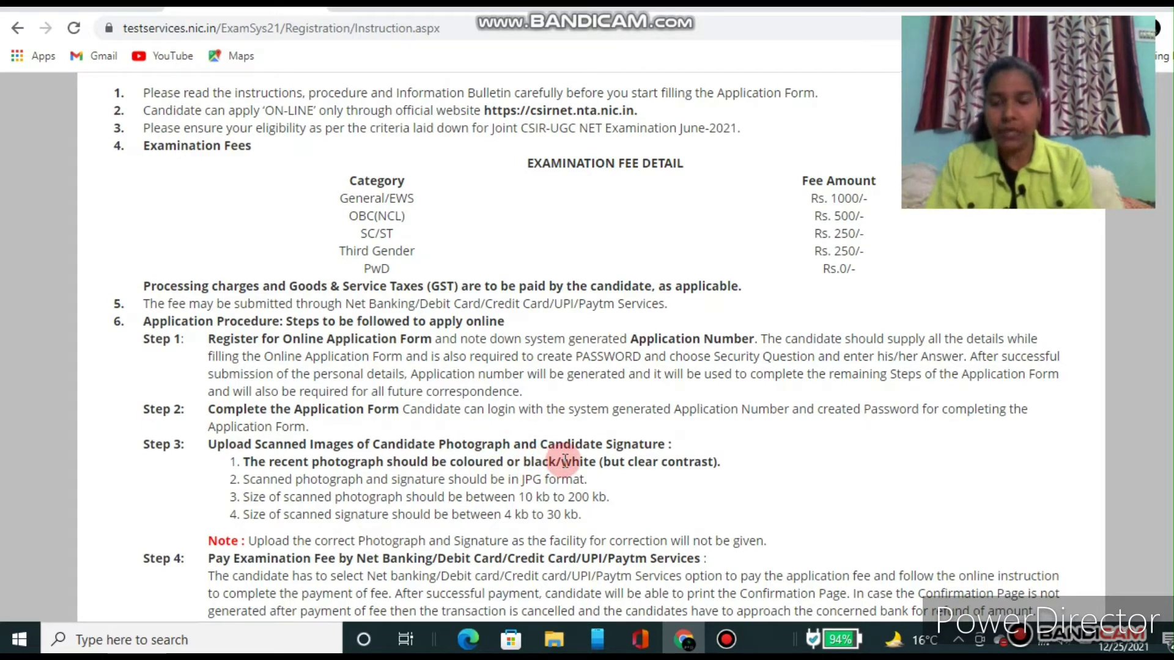
scroll(565, 461, down, 1)
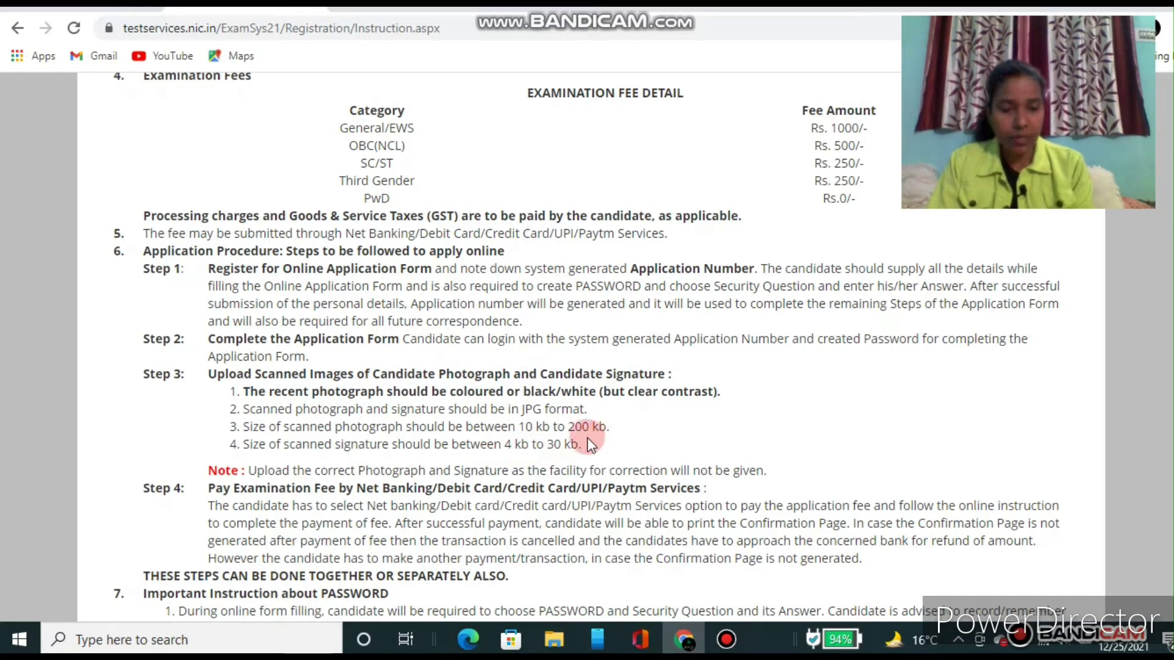
scroll(587, 438, down, 2)
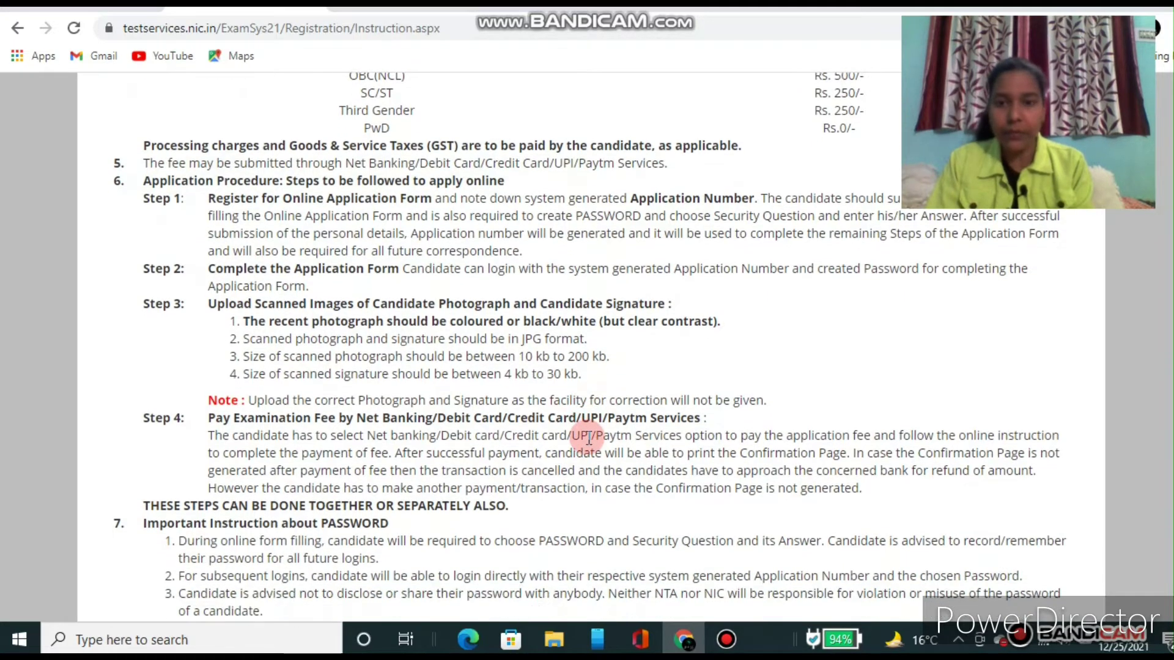
scroll(588, 438, down, 1)
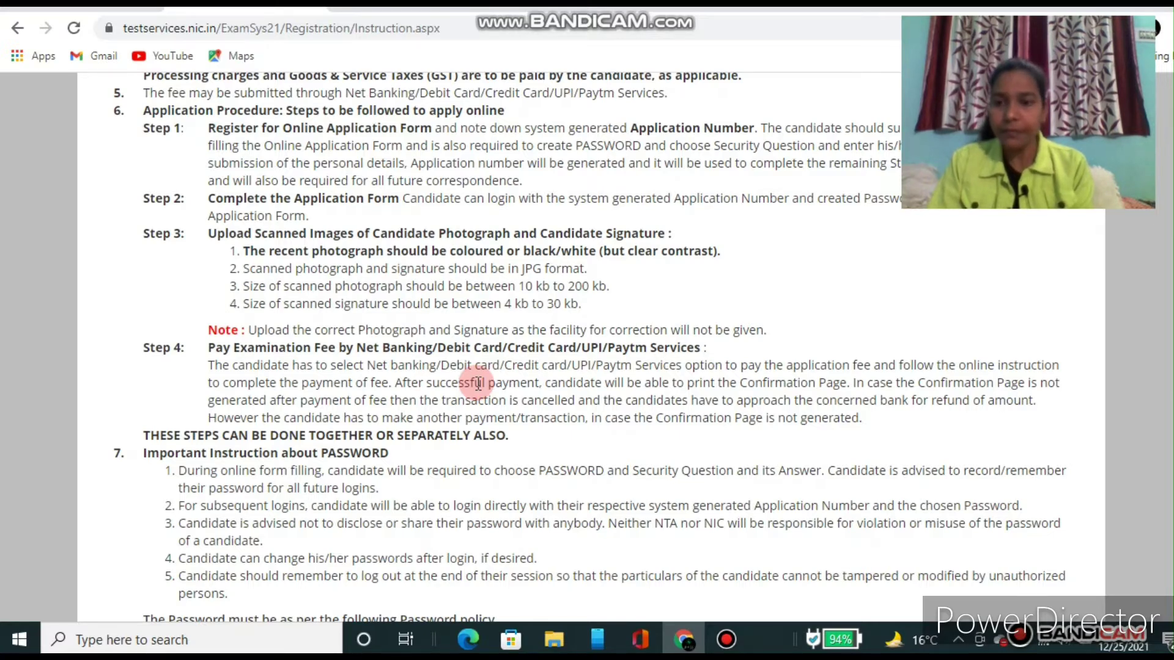
scroll(478, 384, down, 3)
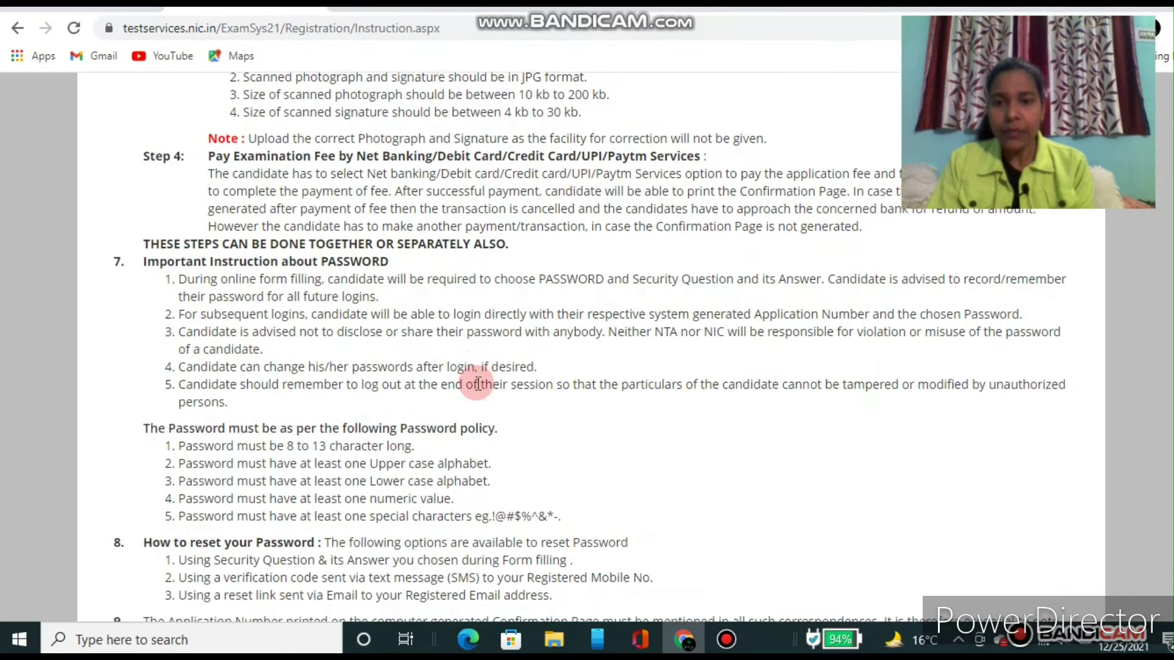
scroll(478, 384, down, 4)
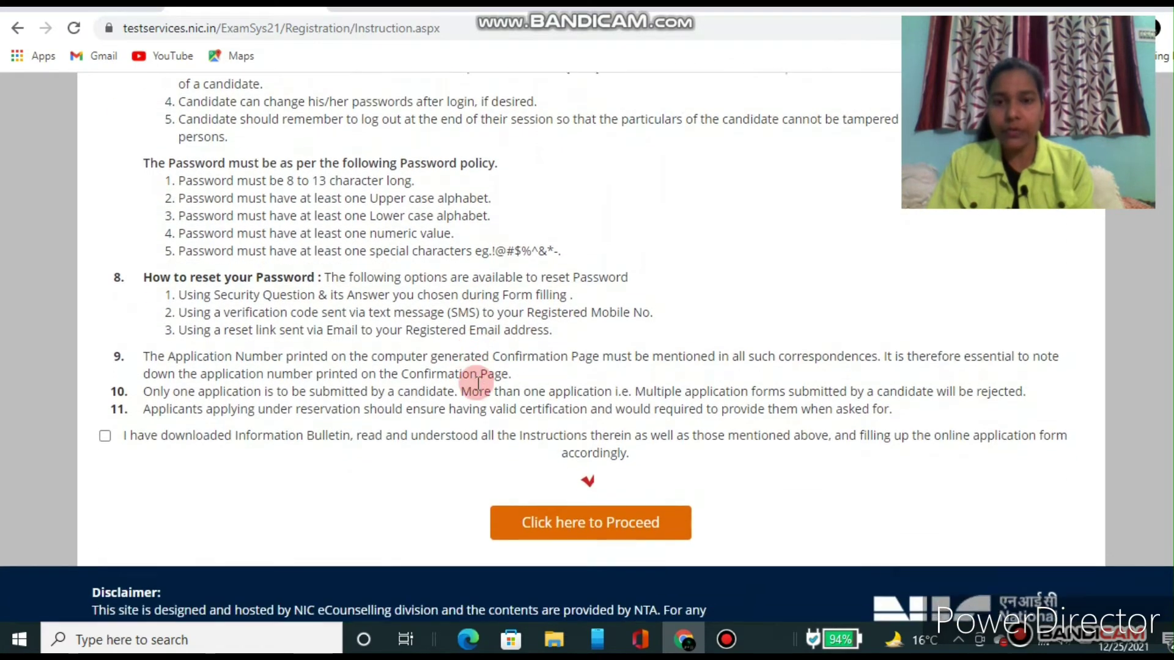
scroll(478, 383, down, 1)
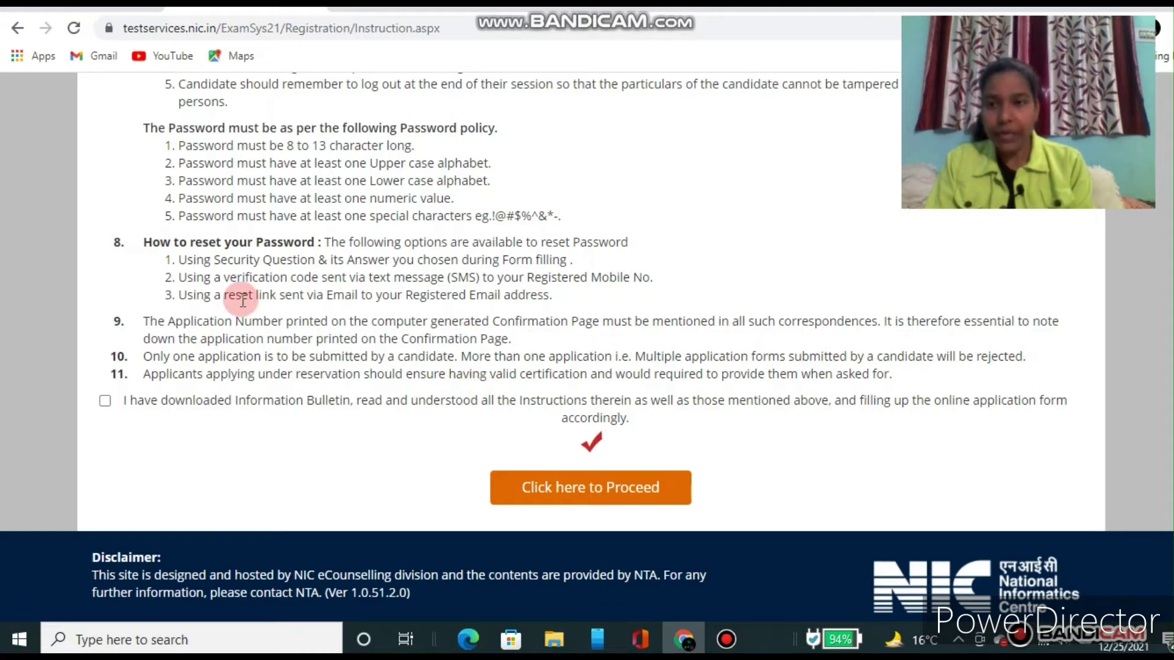
Step: Tick the Information Bulletin declaration checkbox and proceed to the Personal Details form
click(104, 403)
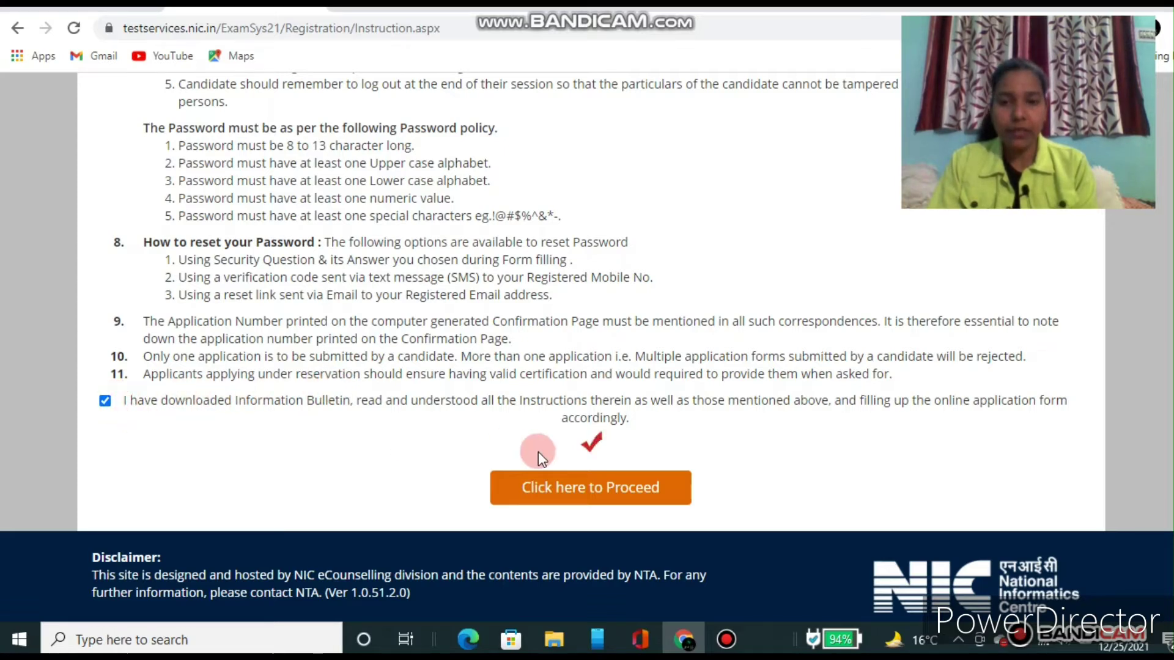
click(597, 496)
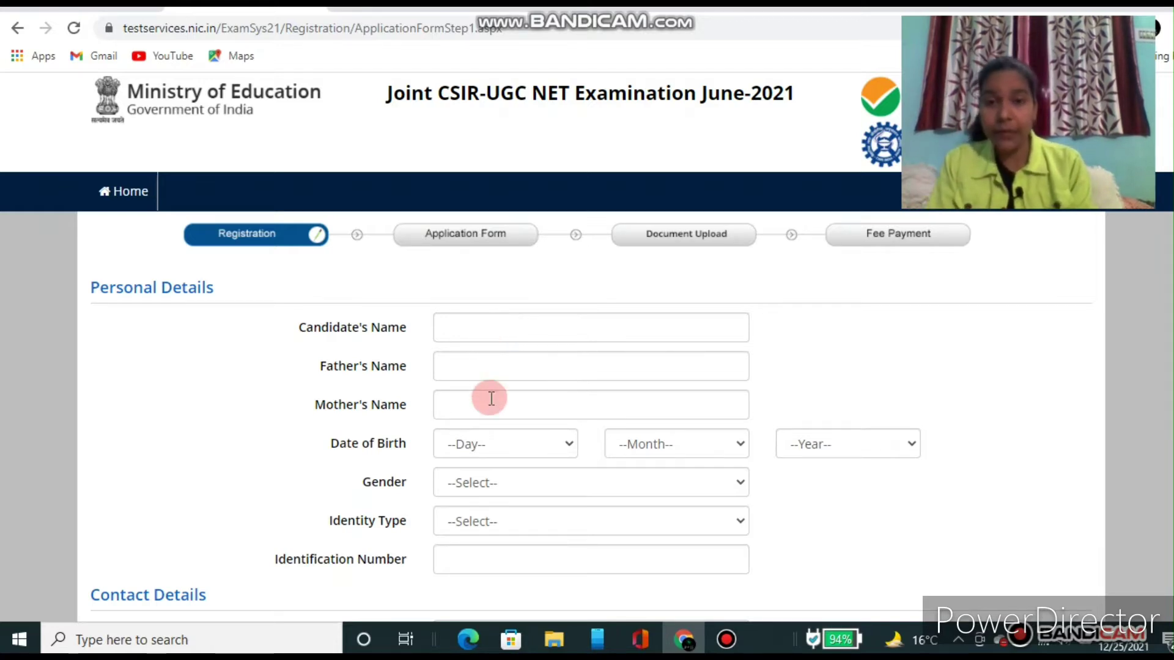
click(475, 330)
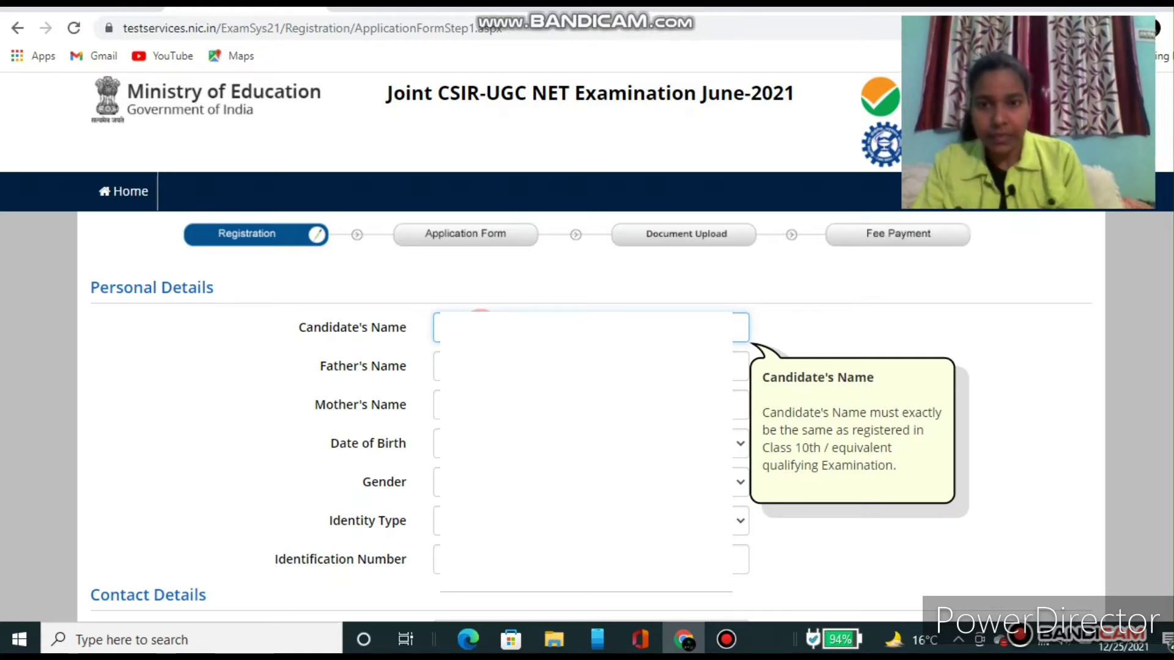
click(590, 366)
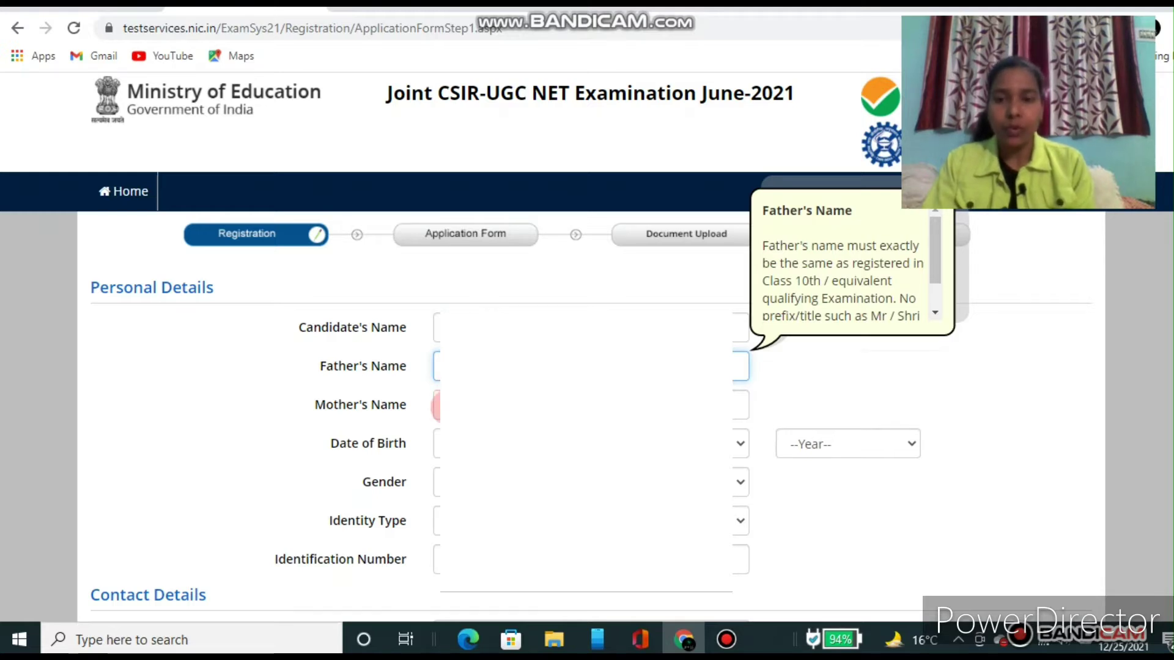
click(447, 407)
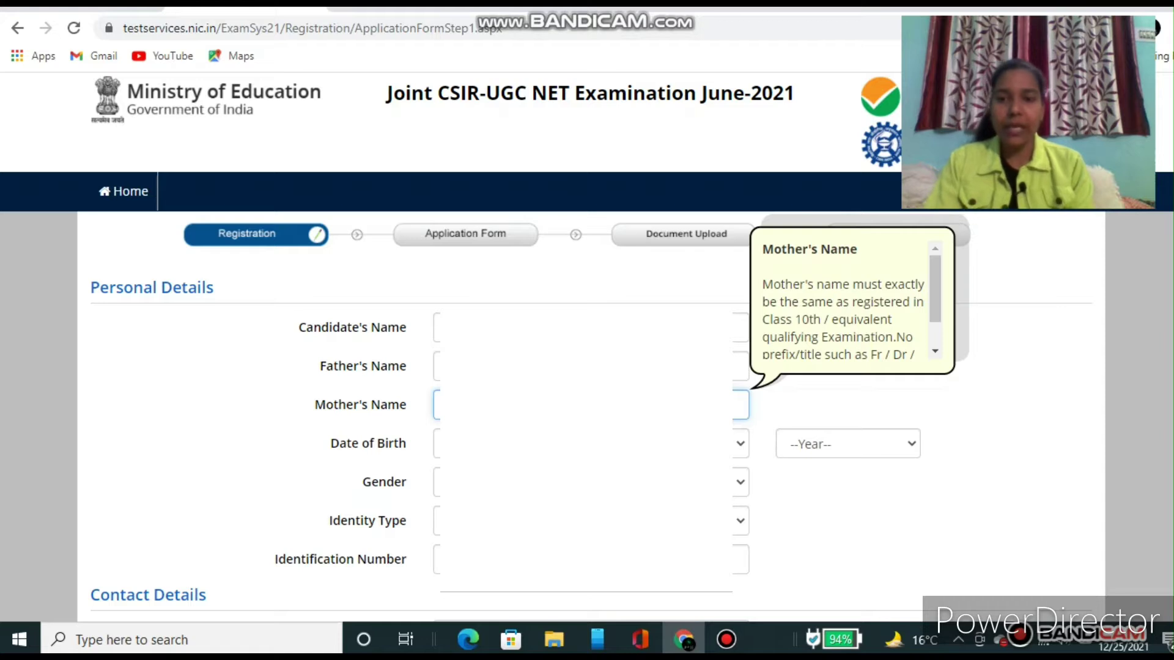
Step: Set the date of birth day to 22 and choose the birth month
click(506, 443)
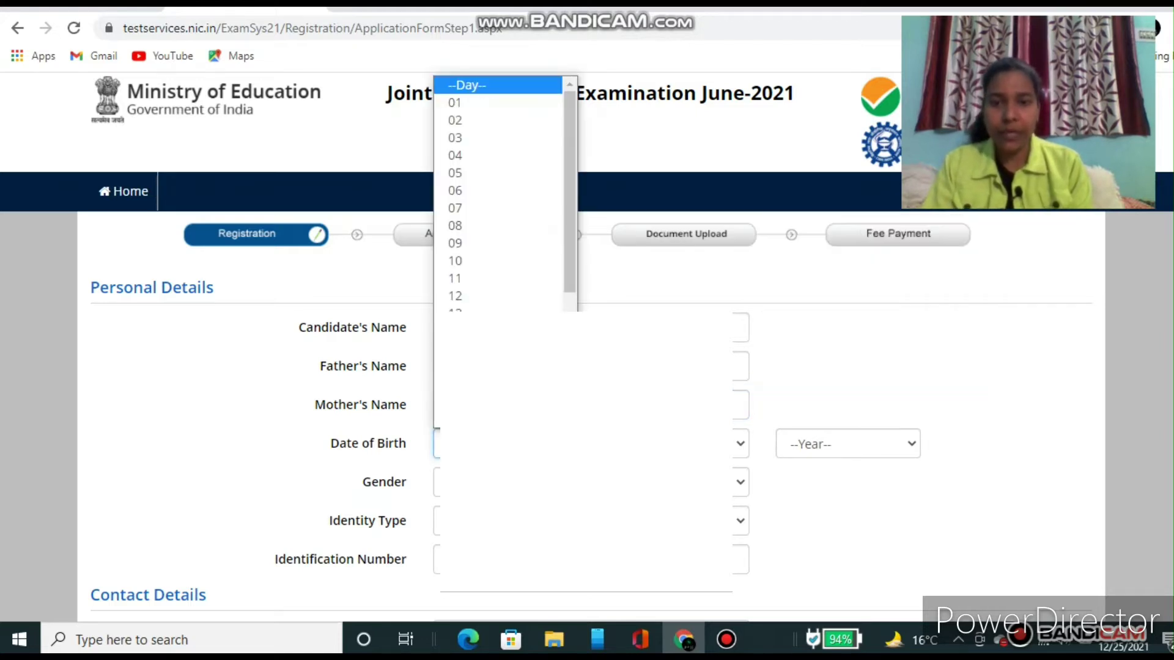
drag(572, 258, 570, 362)
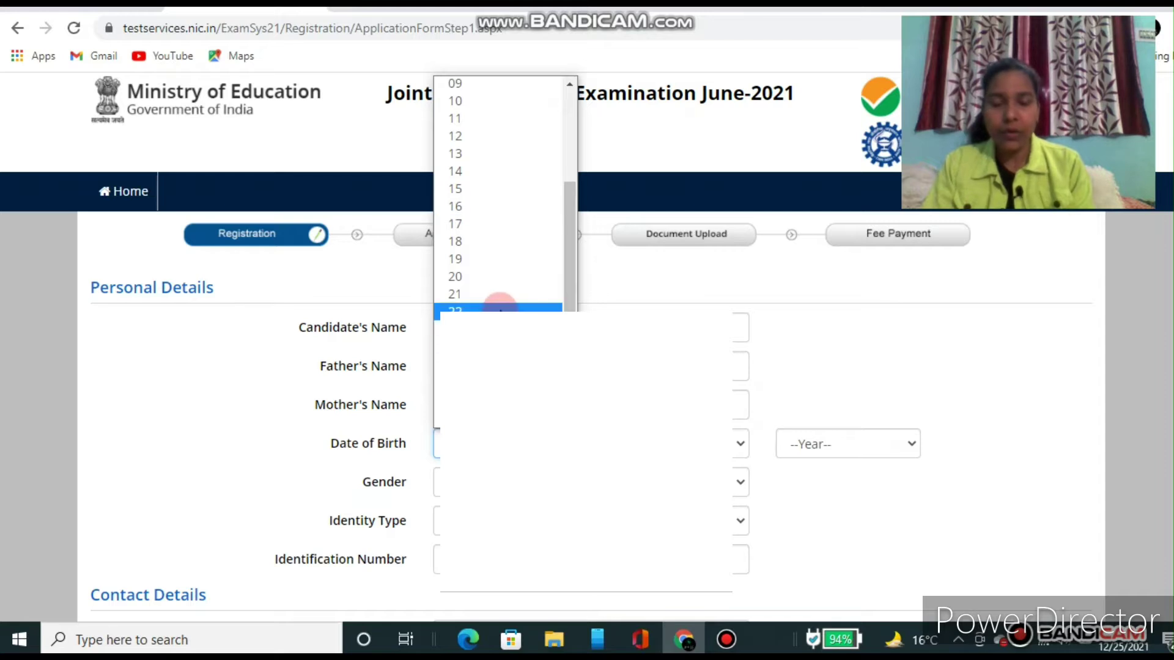
click(500, 309)
click(703, 443)
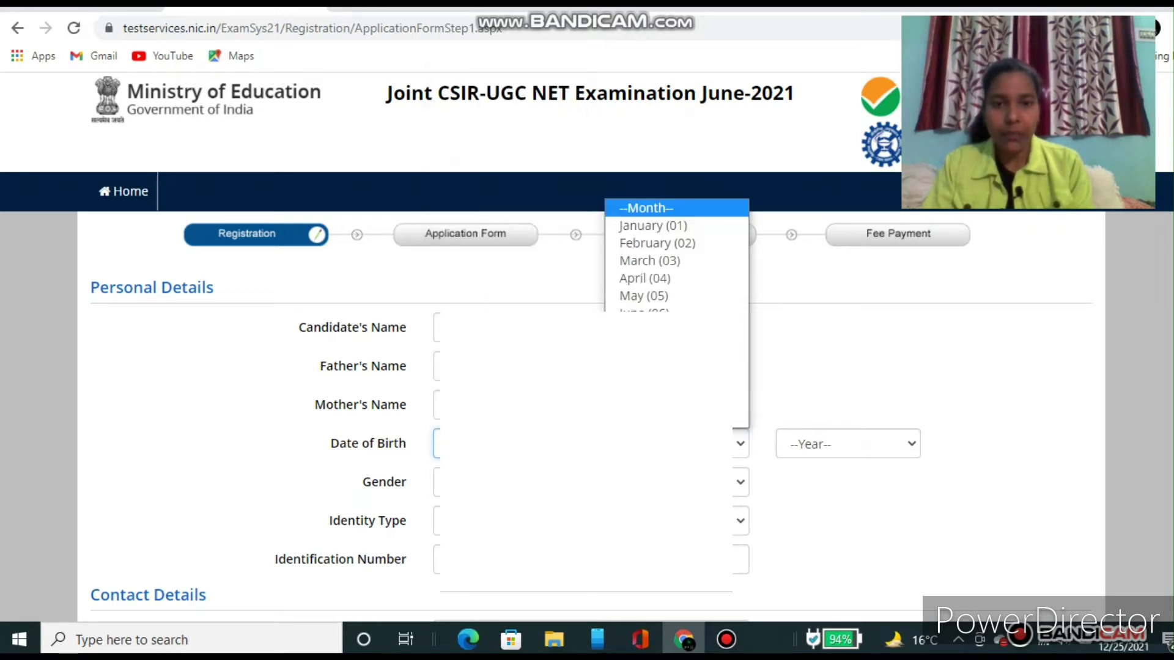
click(691, 420)
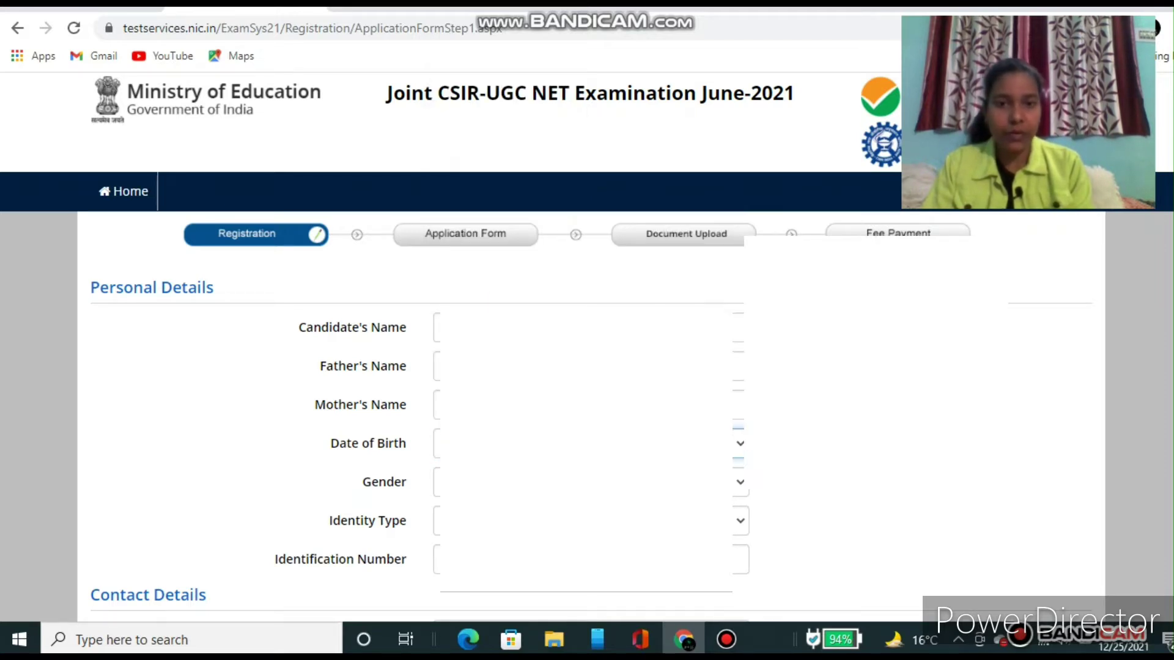
Step: Pick the birth year and set Gender to Female
click(862, 444)
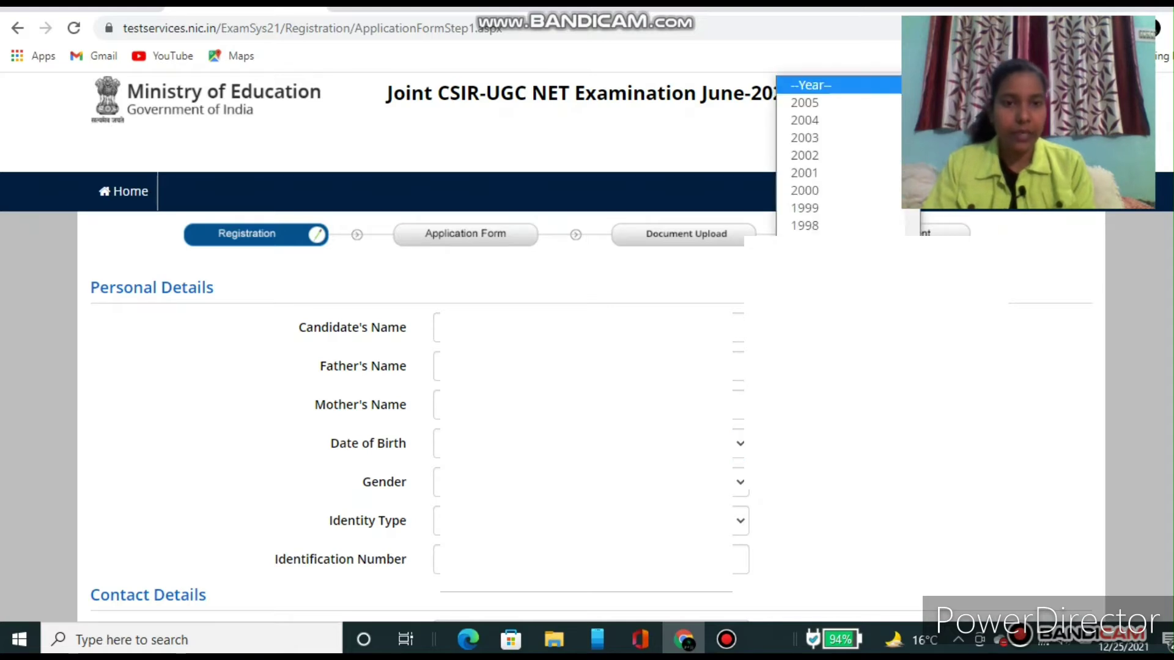
click(825, 279)
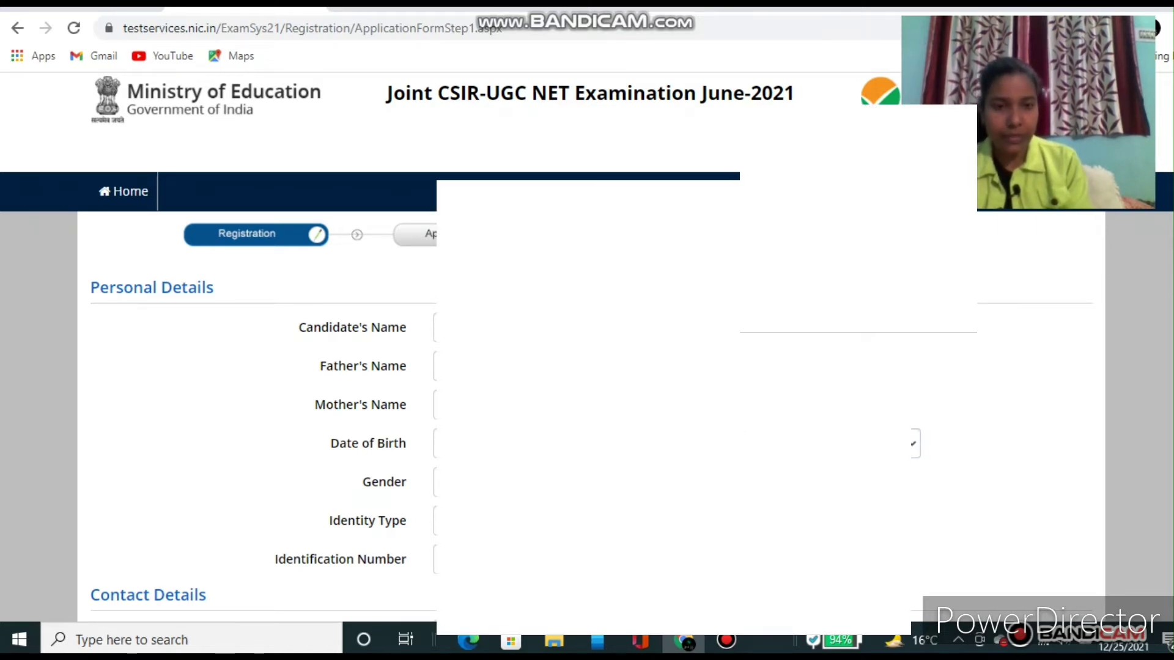
scroll(817, 495, down, 2)
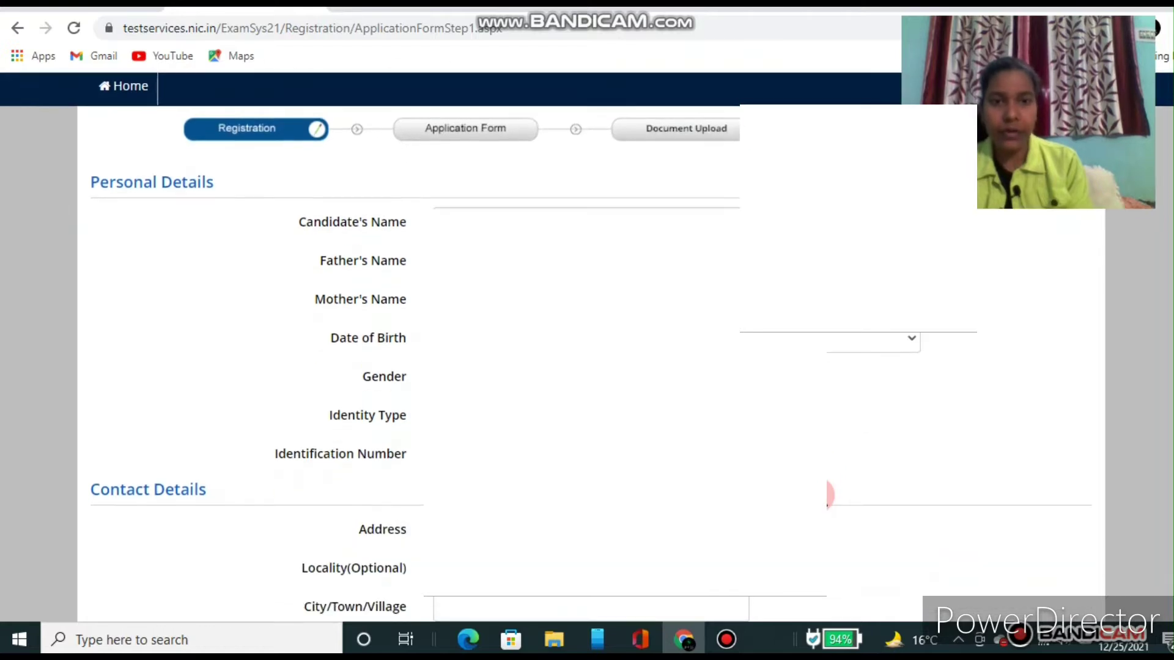
click(890, 347)
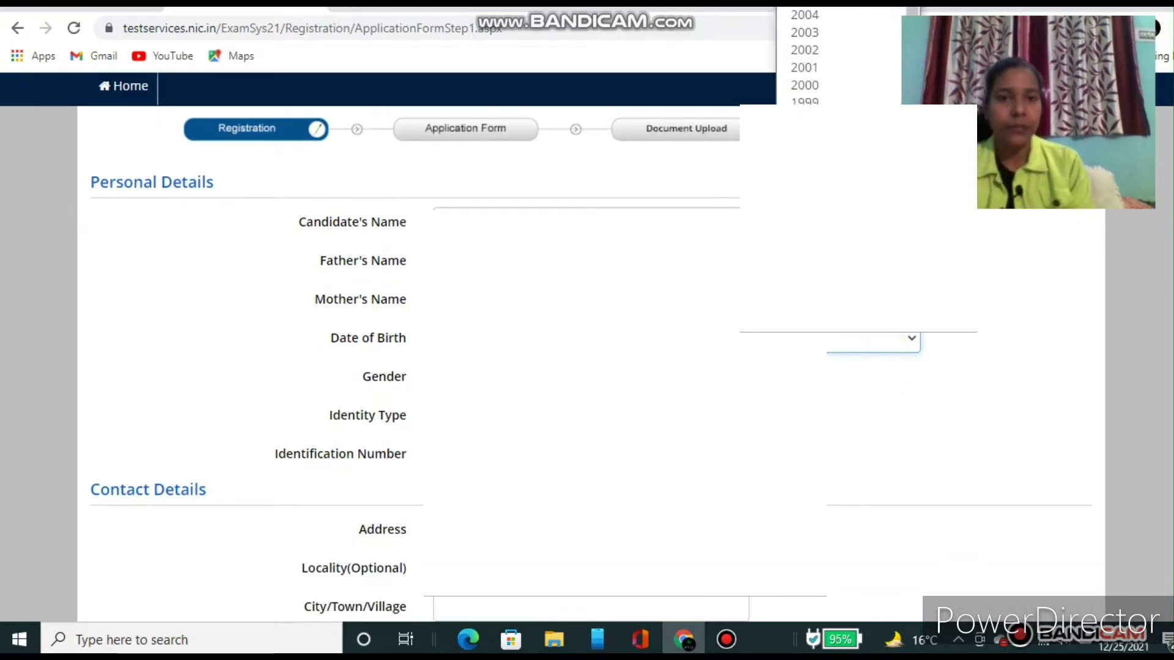
click(811, 155)
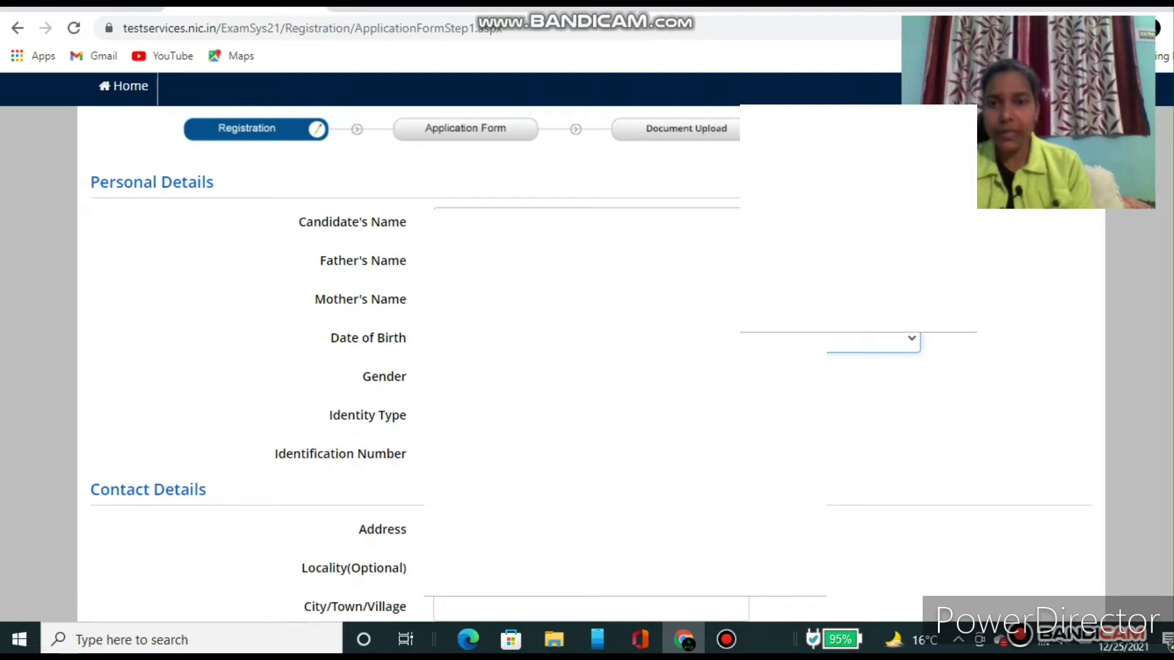
click(581, 381)
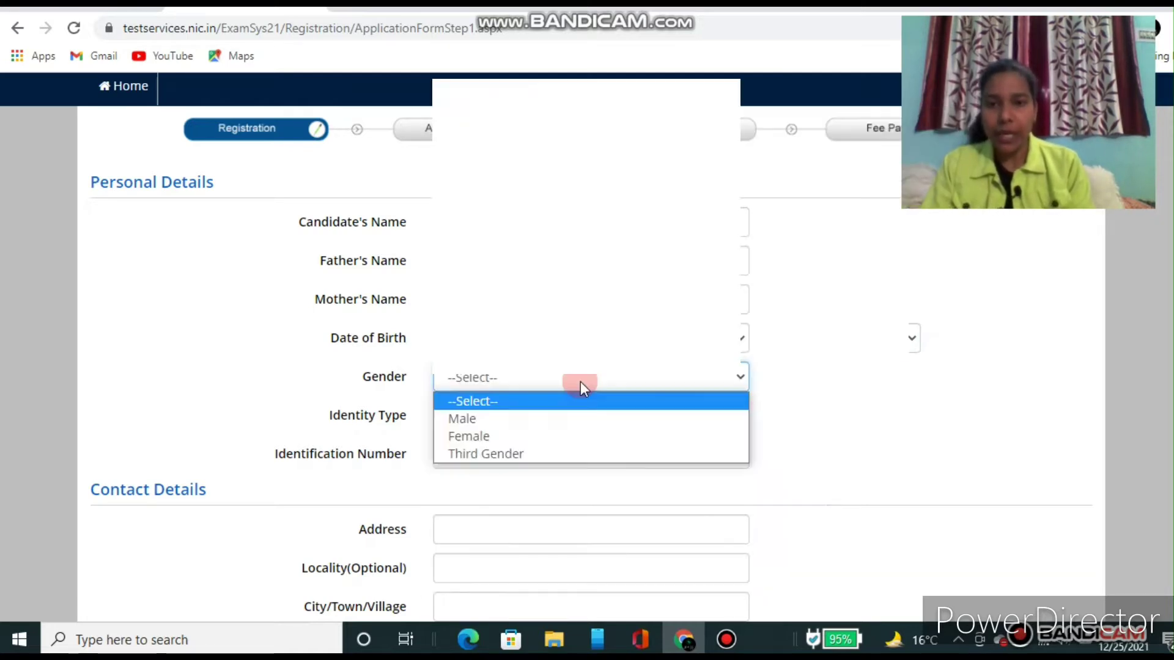
click(497, 439)
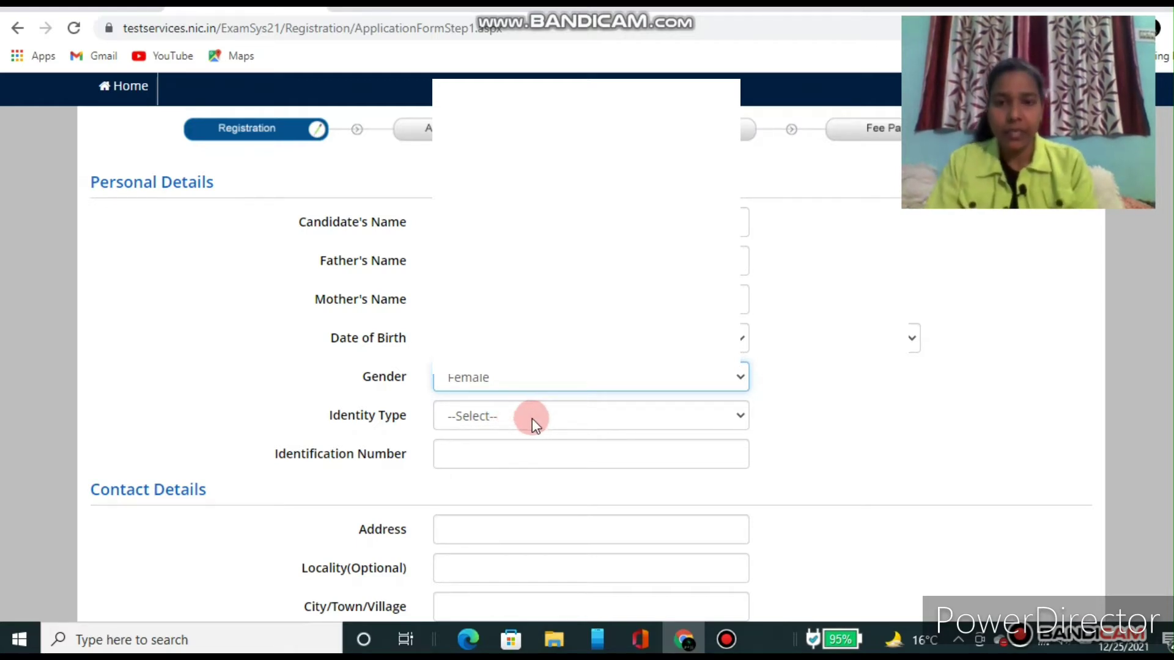
Step: Select PAN Card as the identity type and enter the PAN number
click(576, 421)
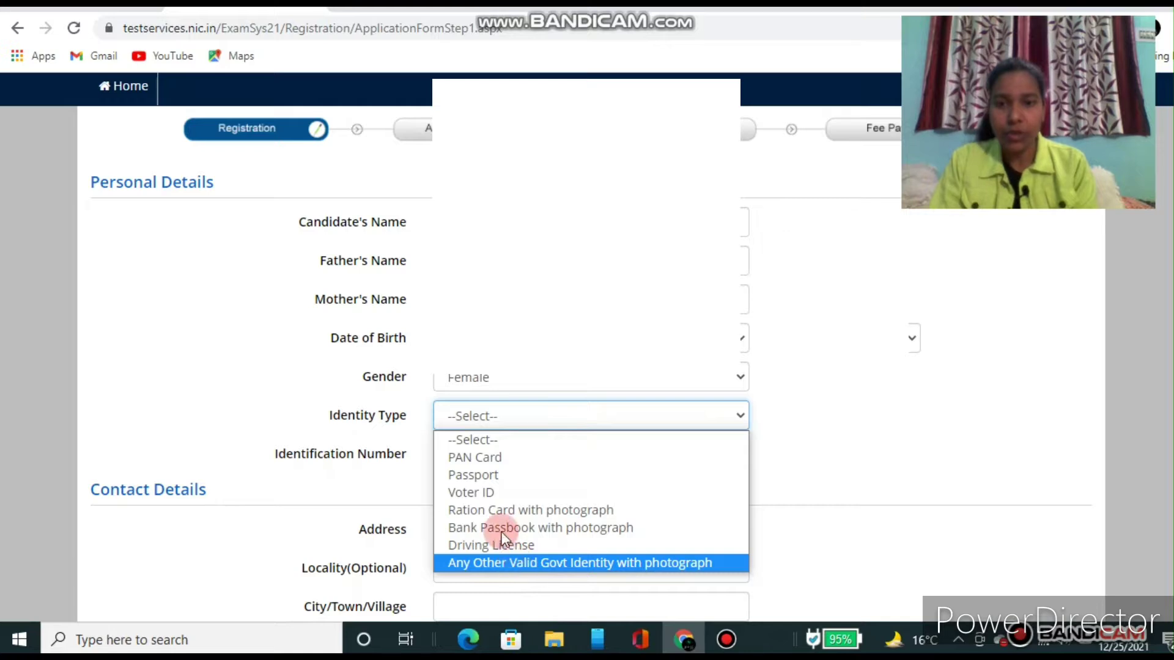
click(498, 457)
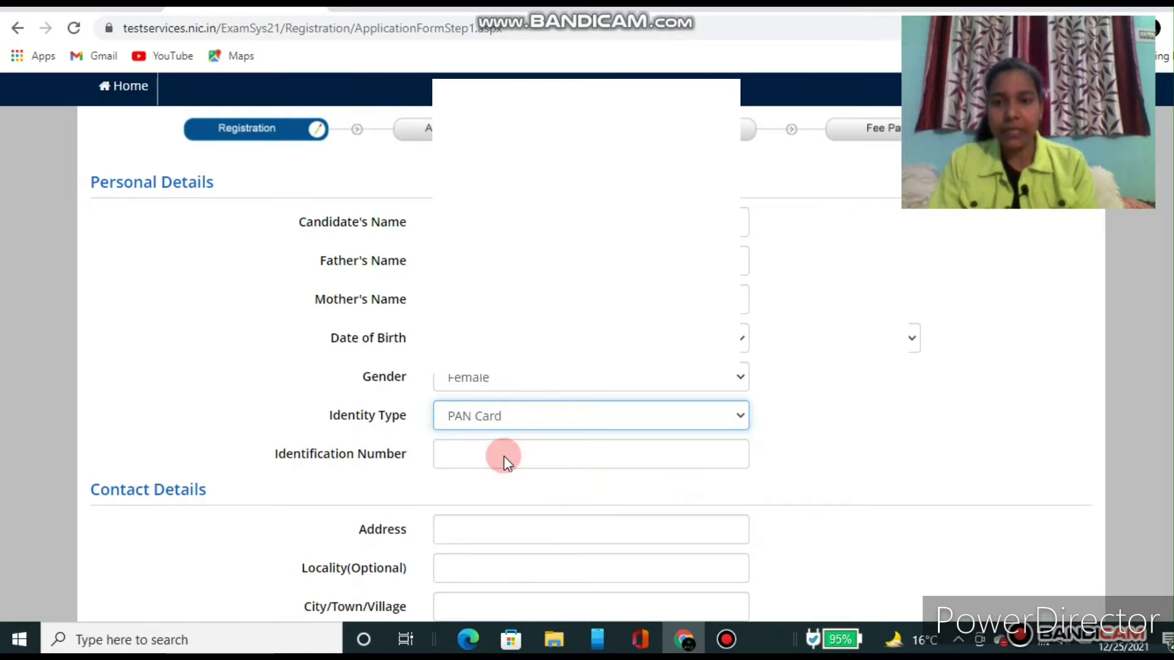
click(468, 457)
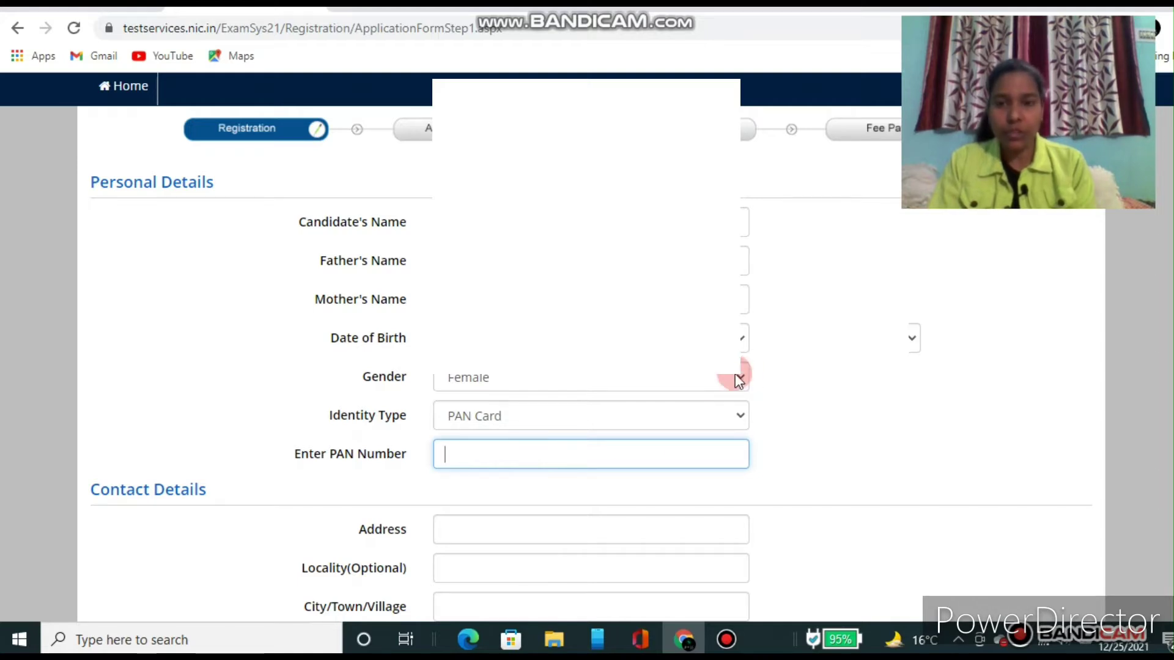
click(1073, 5)
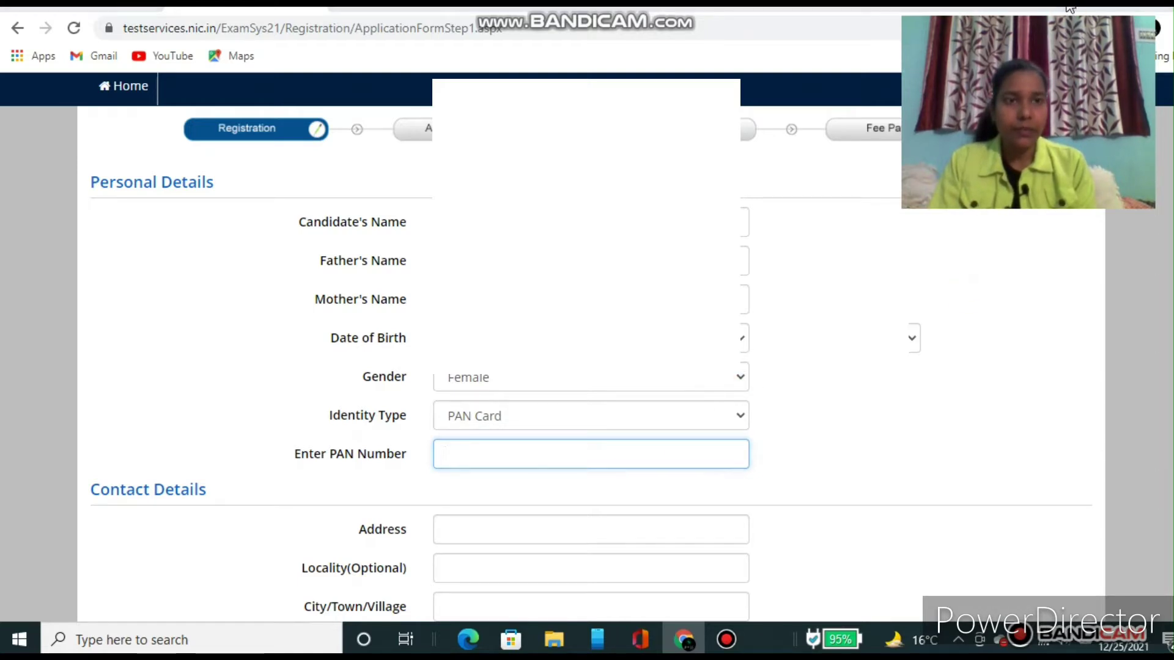
click(463, 454)
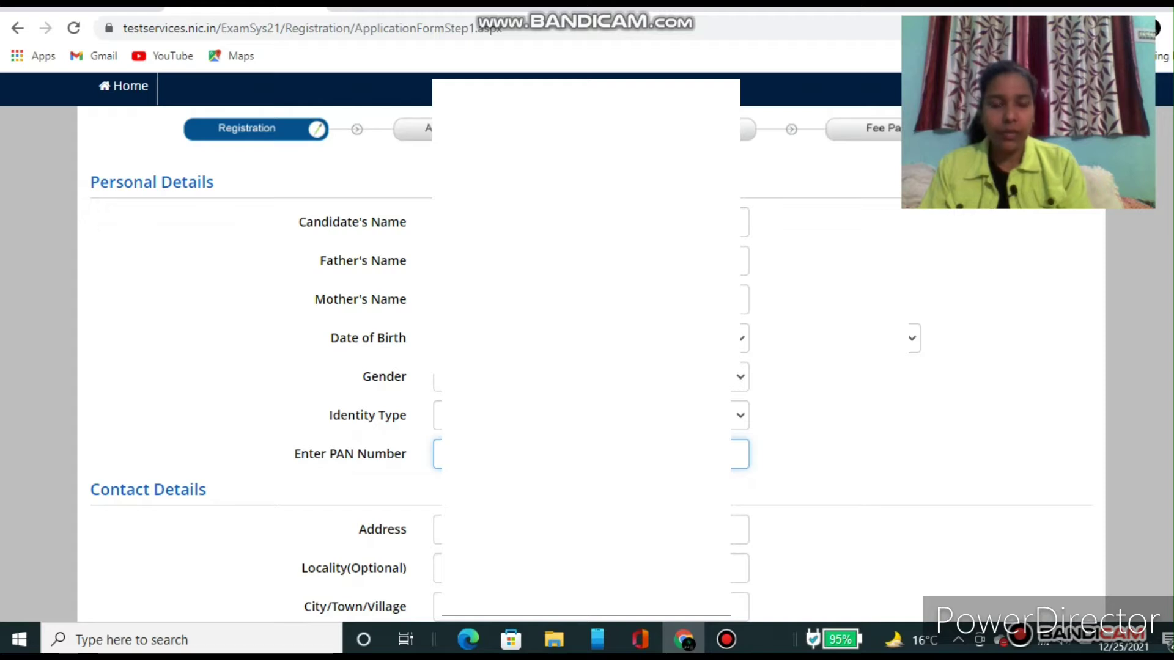
click(790, 551)
Step: Fill the Contact Details present address fields from the browser's saved autofill entry
scroll(789, 551, down, 2)
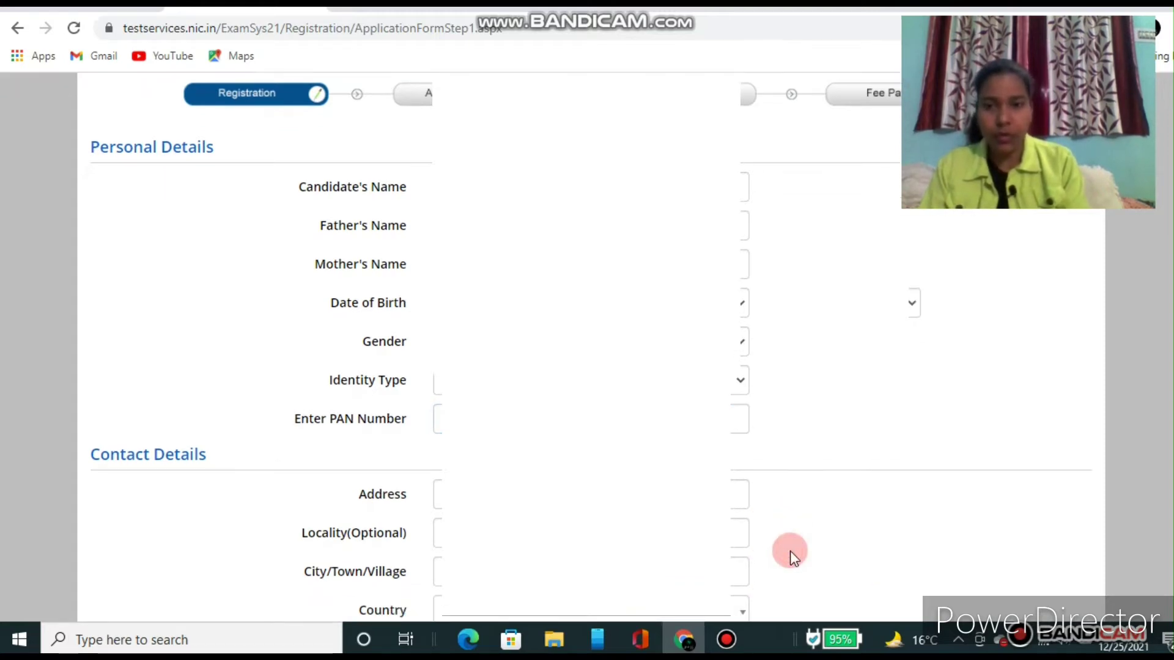
scroll(790, 551, down, 4)
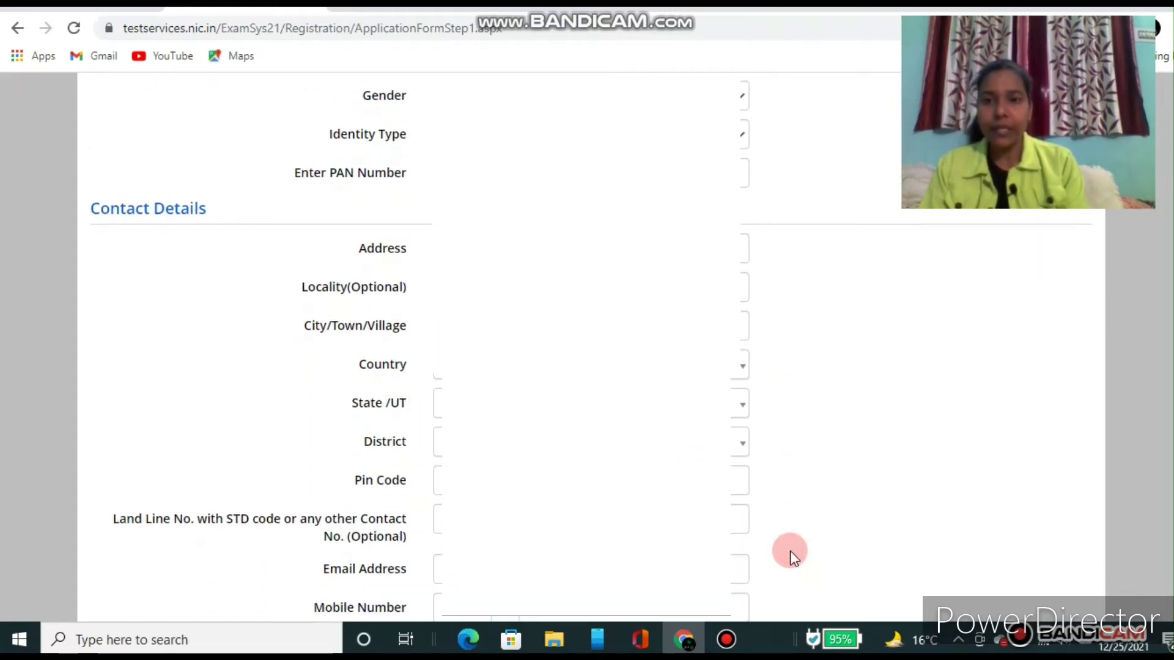
scroll(790, 551, down, 1)
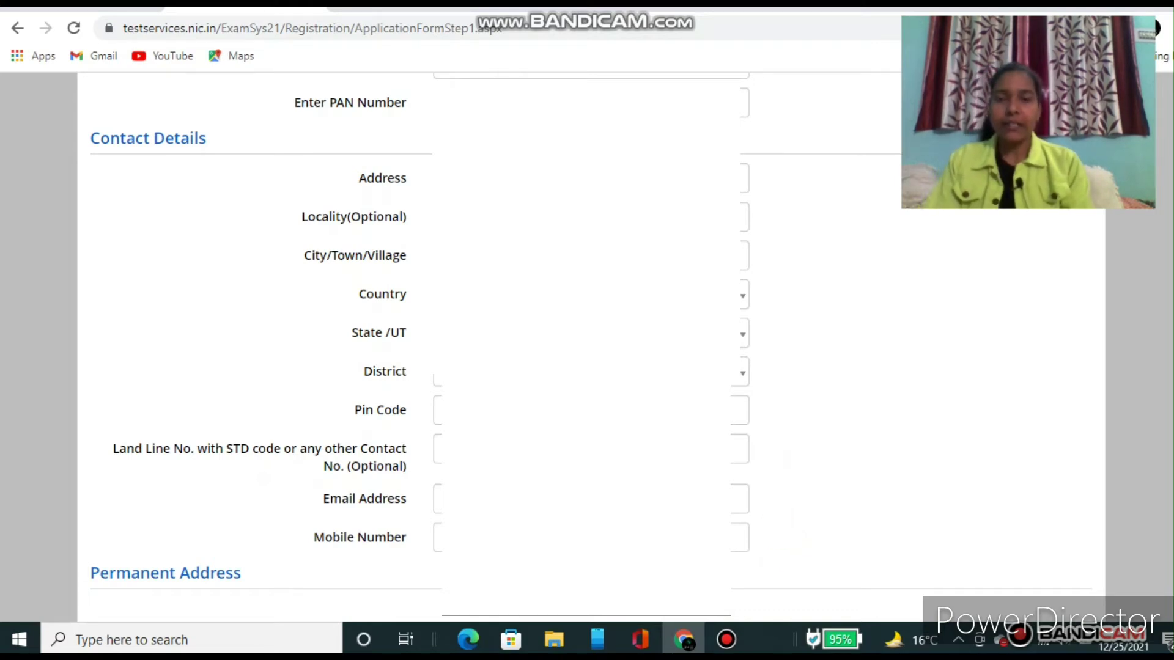
click(743, 177)
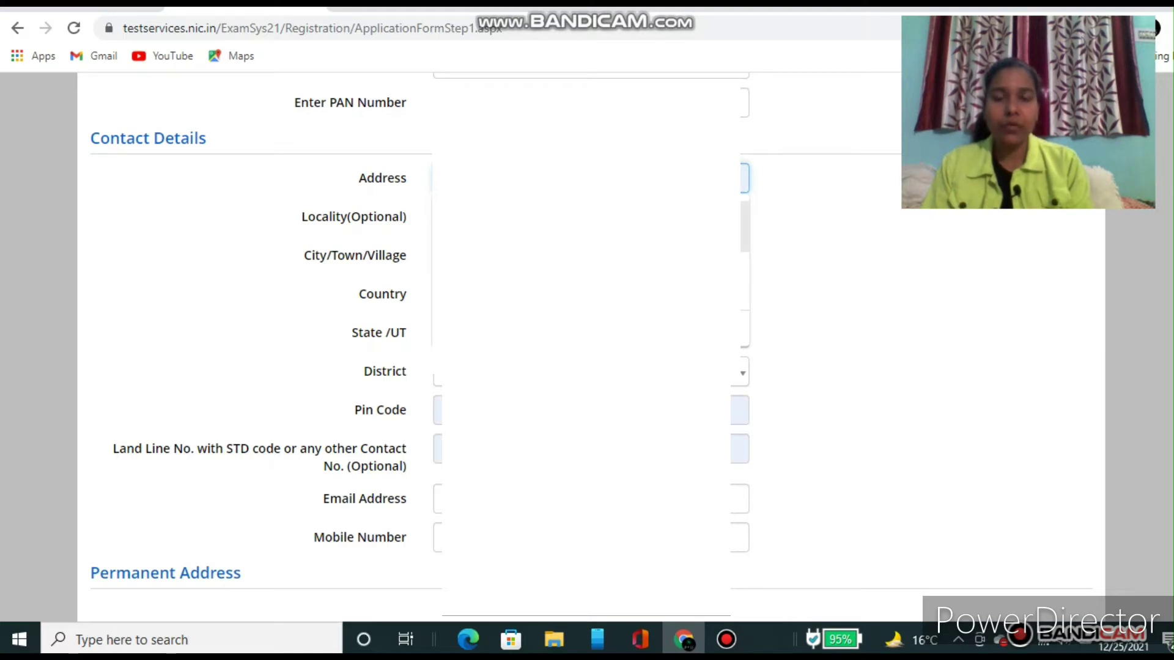
click(587, 226)
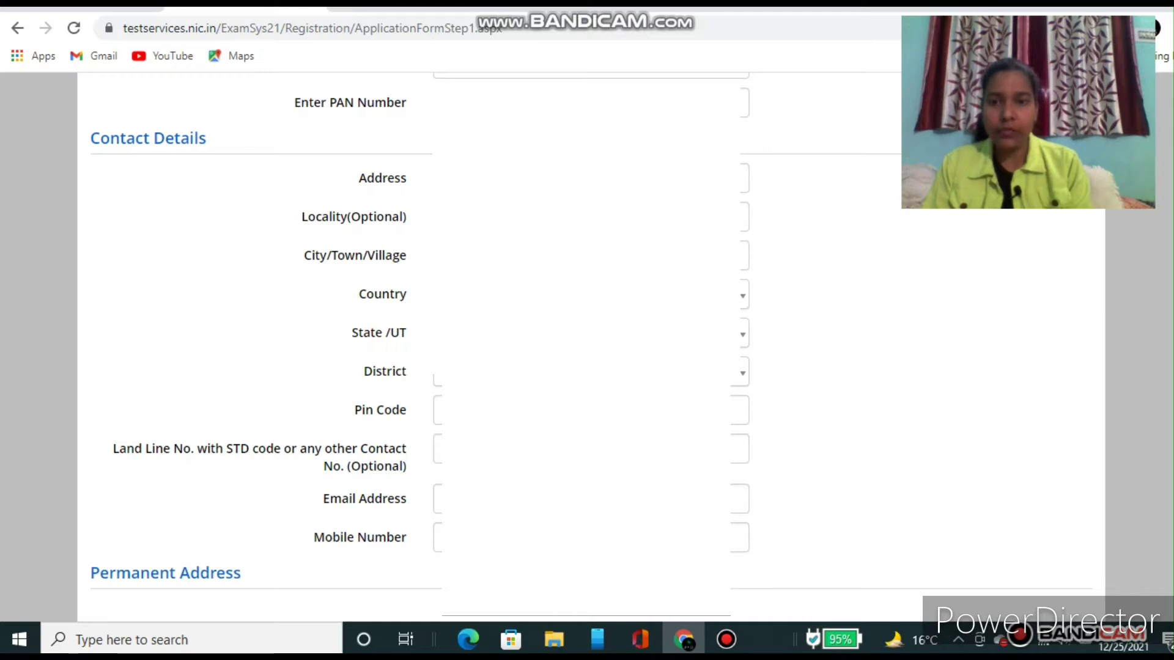
Step: Choose the district from the District dropdown
click(591, 372)
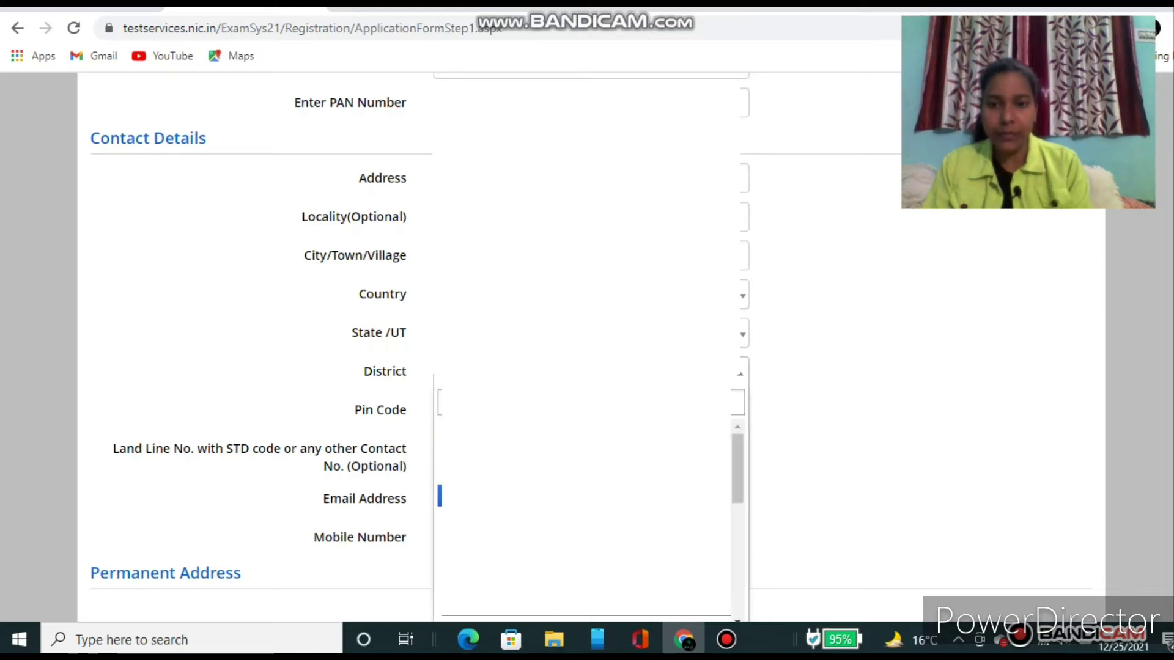
click(586, 540)
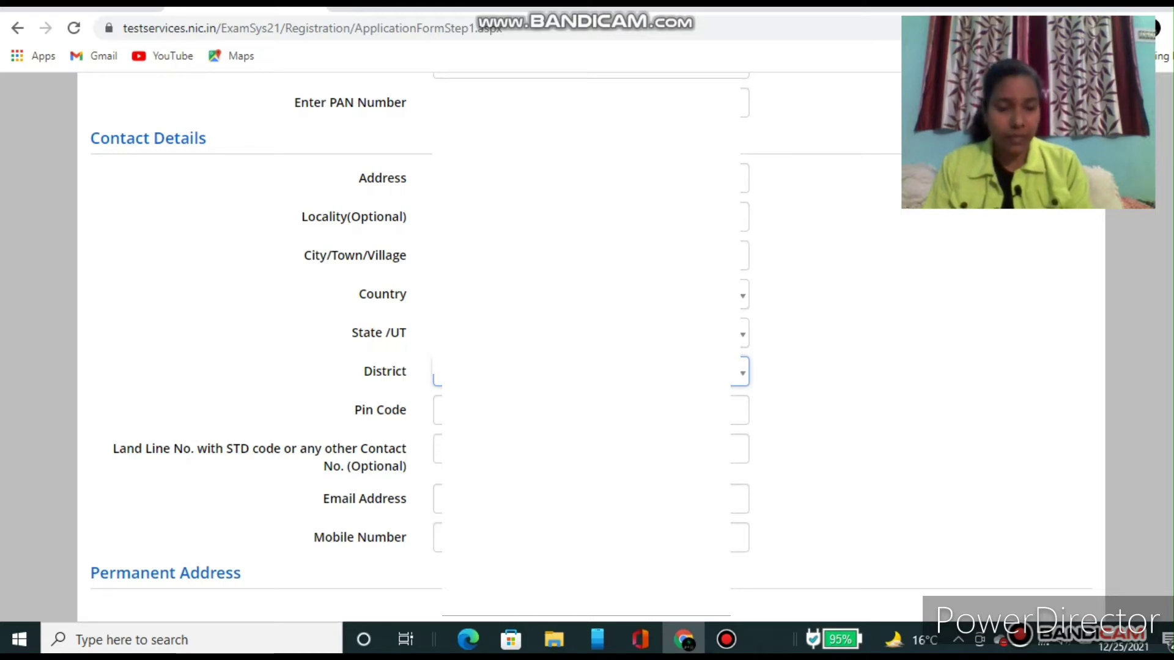
click(585, 372)
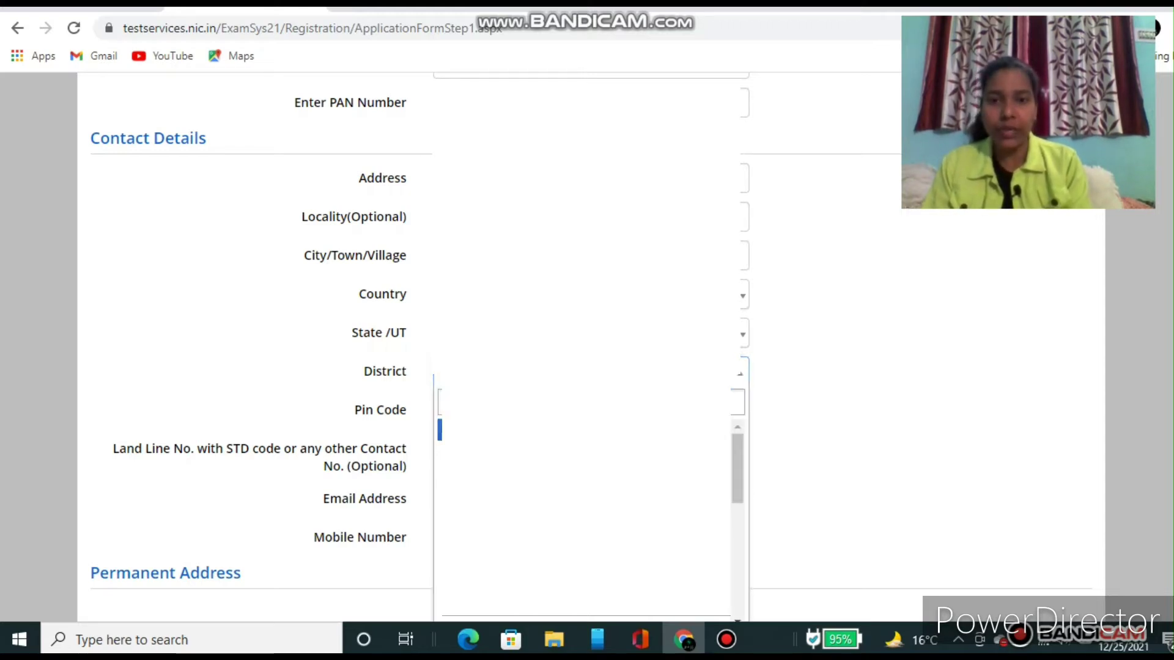
click(846, 390)
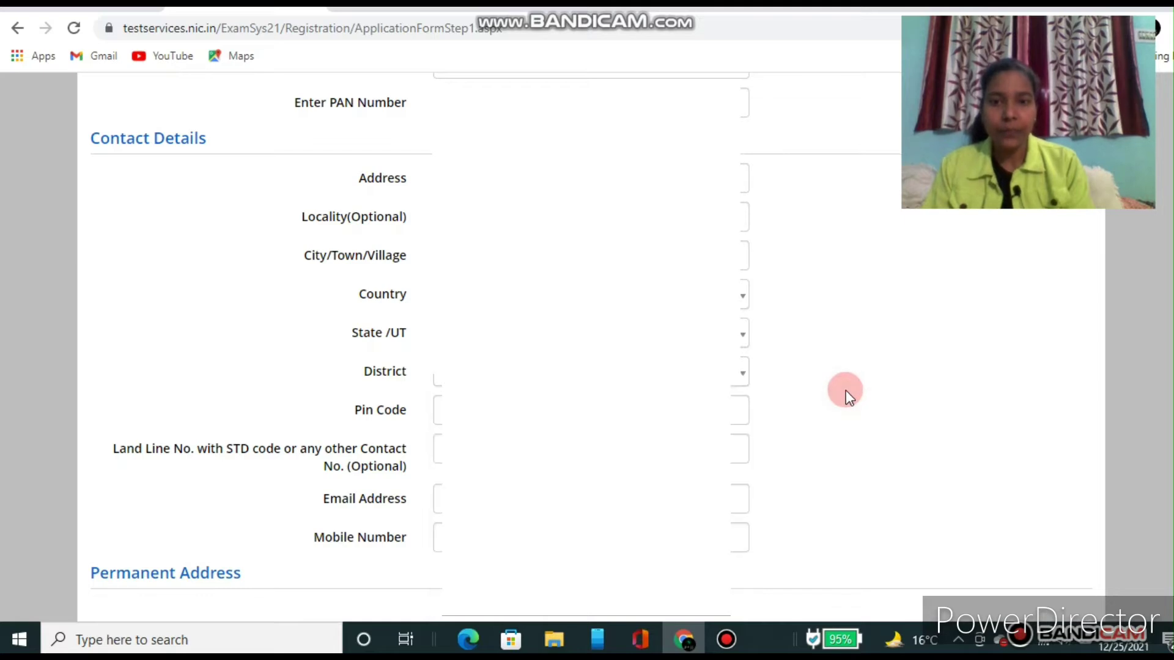
scroll(783, 380, down, 1)
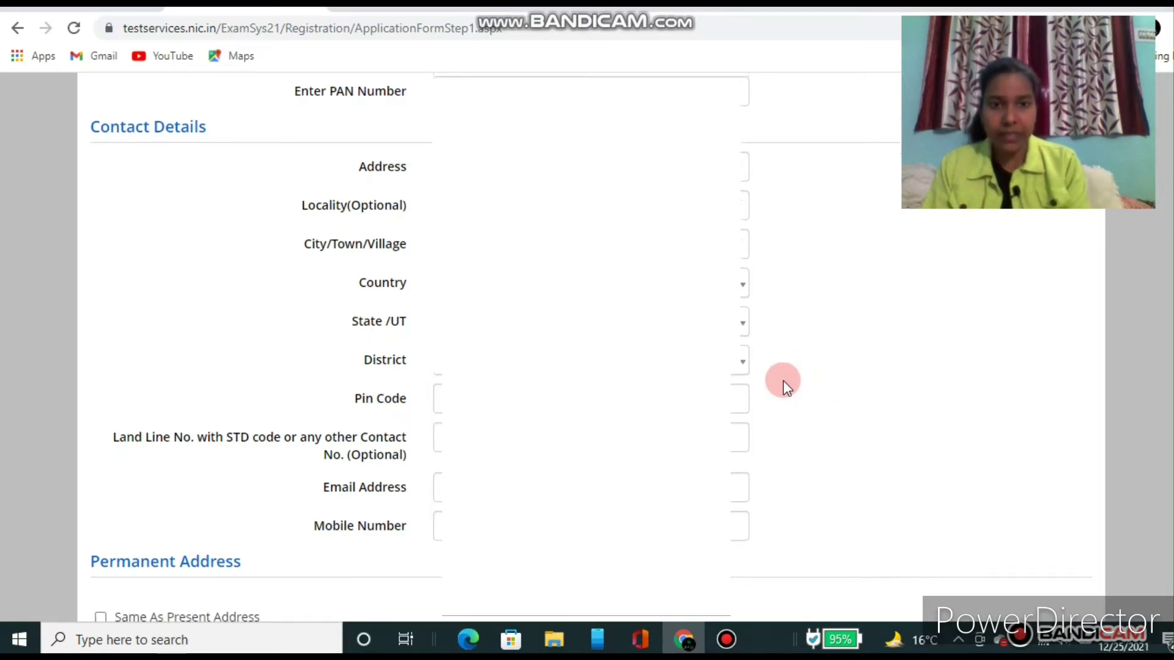
scroll(783, 380, down, 2)
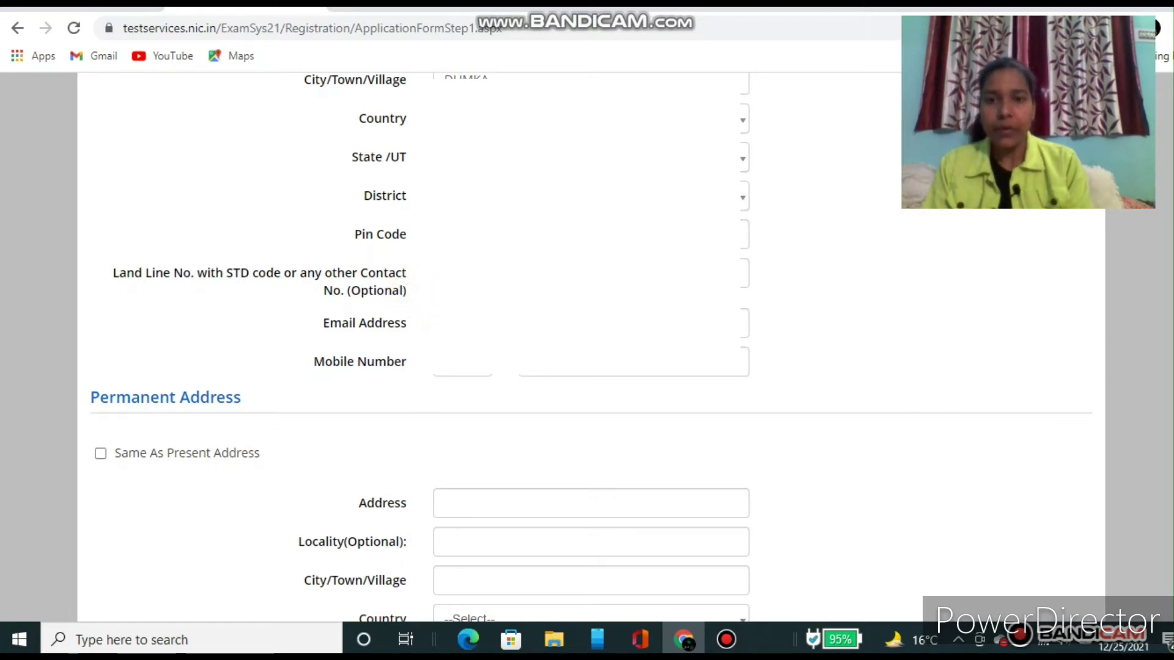
Step: Enter the contact email address and fill the mobile number from the autofill suggestion
click(477, 322)
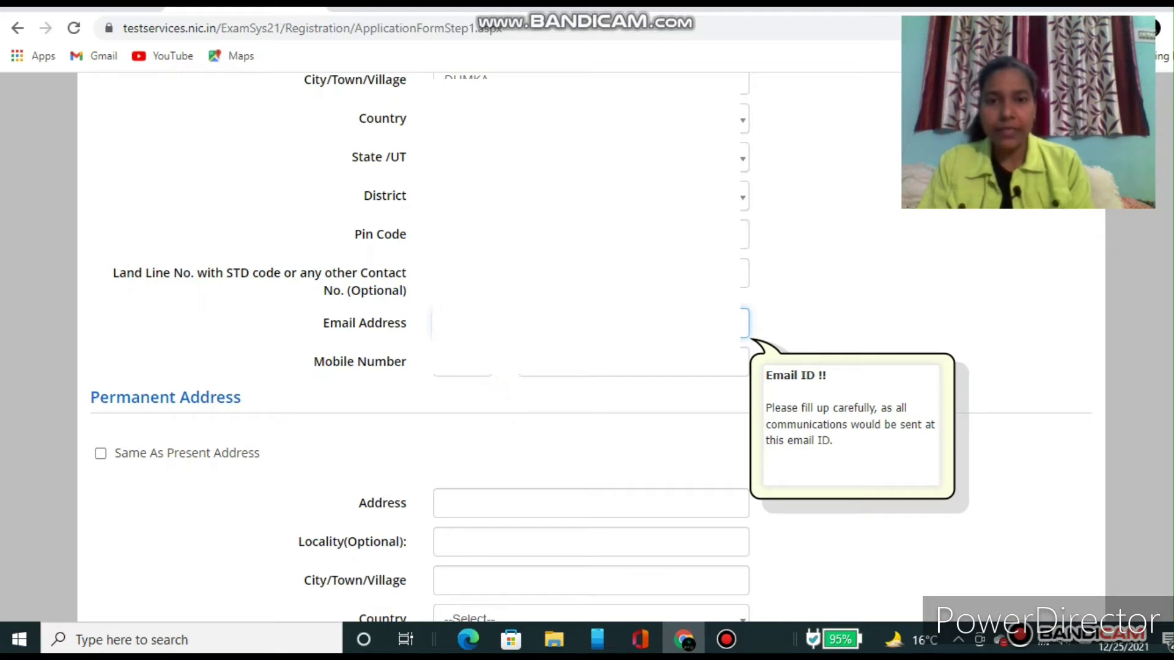
click(556, 363)
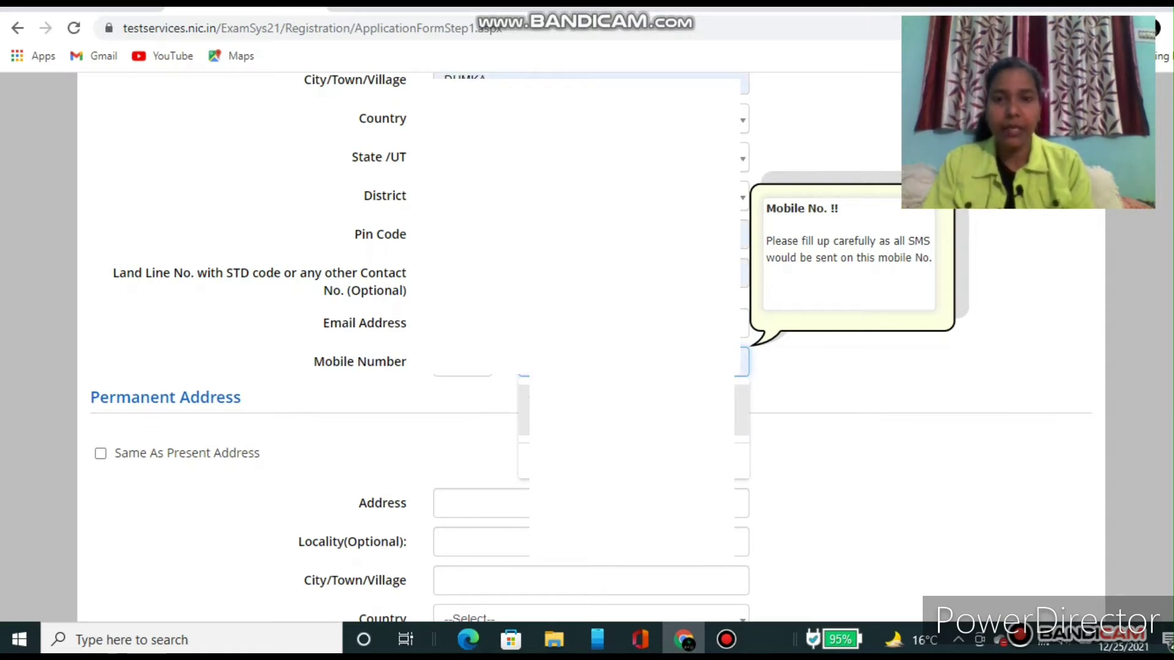
click(631, 410)
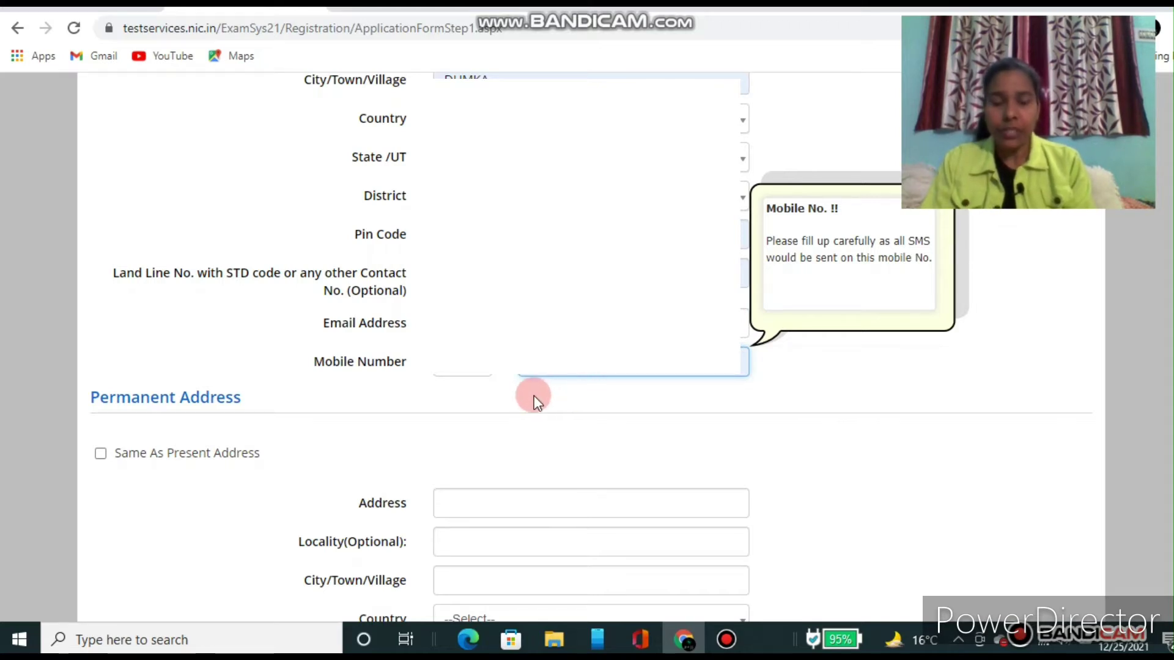
click(560, 408)
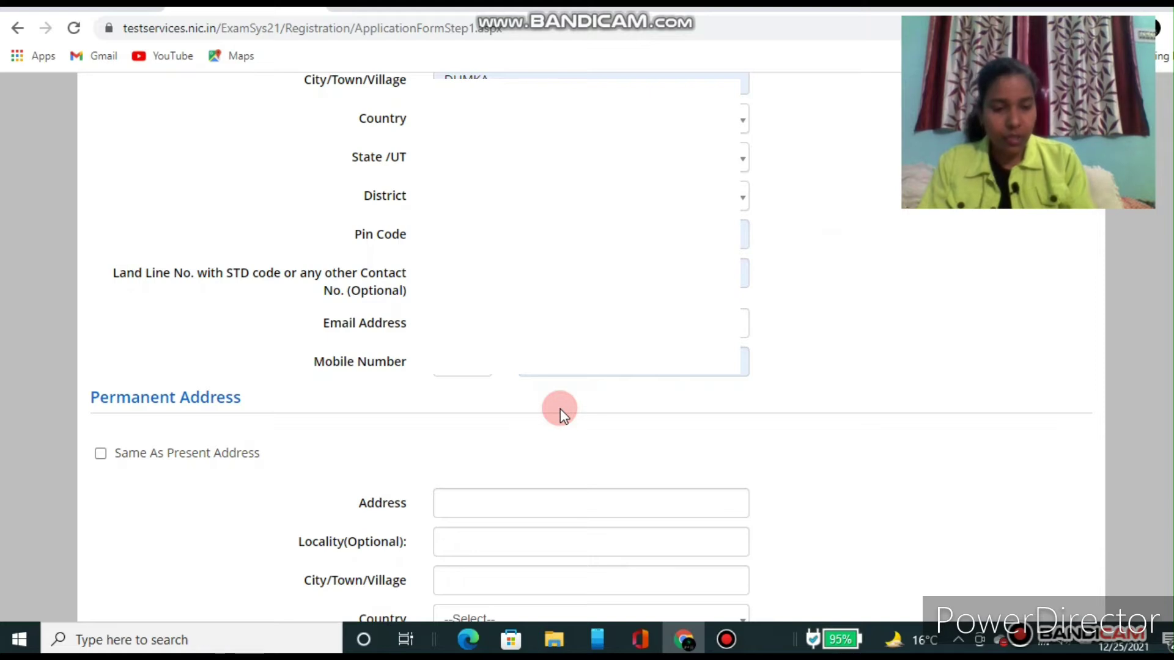
Step: Scroll down past the present address to the Permanent Address section
scroll(560, 408, down, 2)
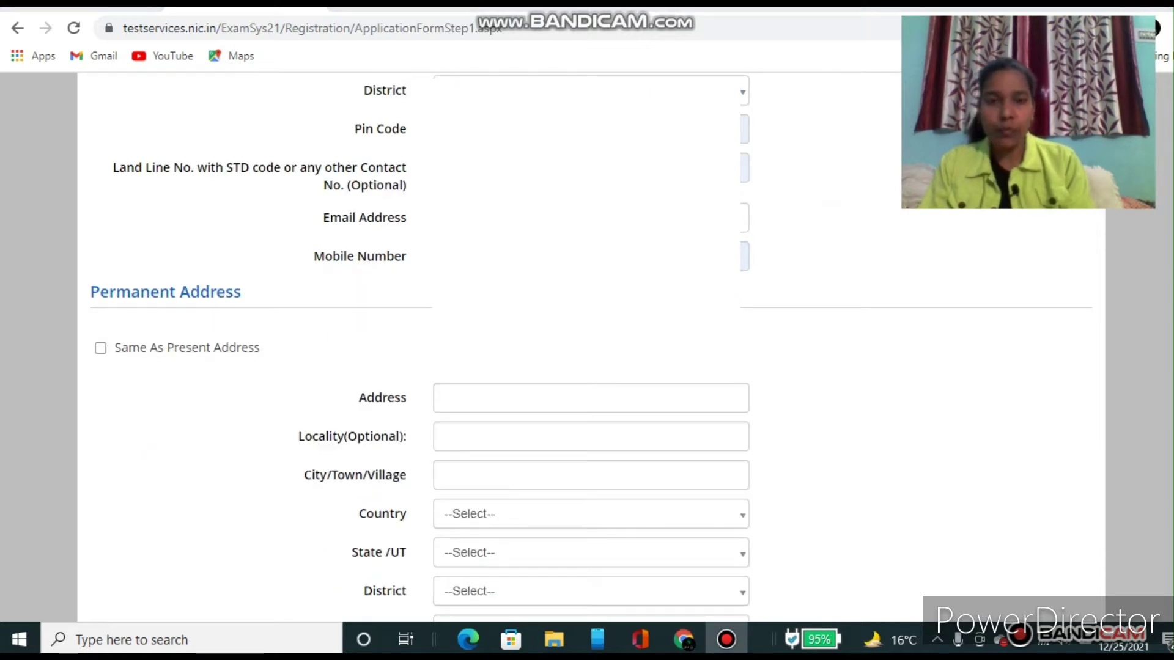
scroll(591, 346, down, 1)
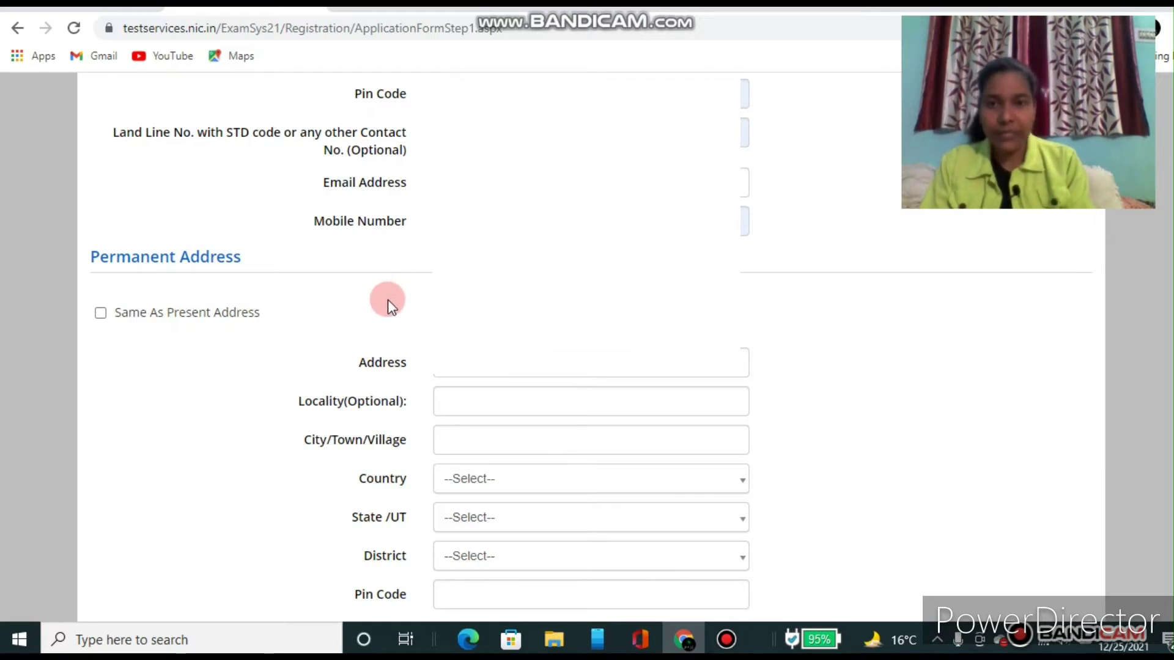
scroll(387, 300, down, 1)
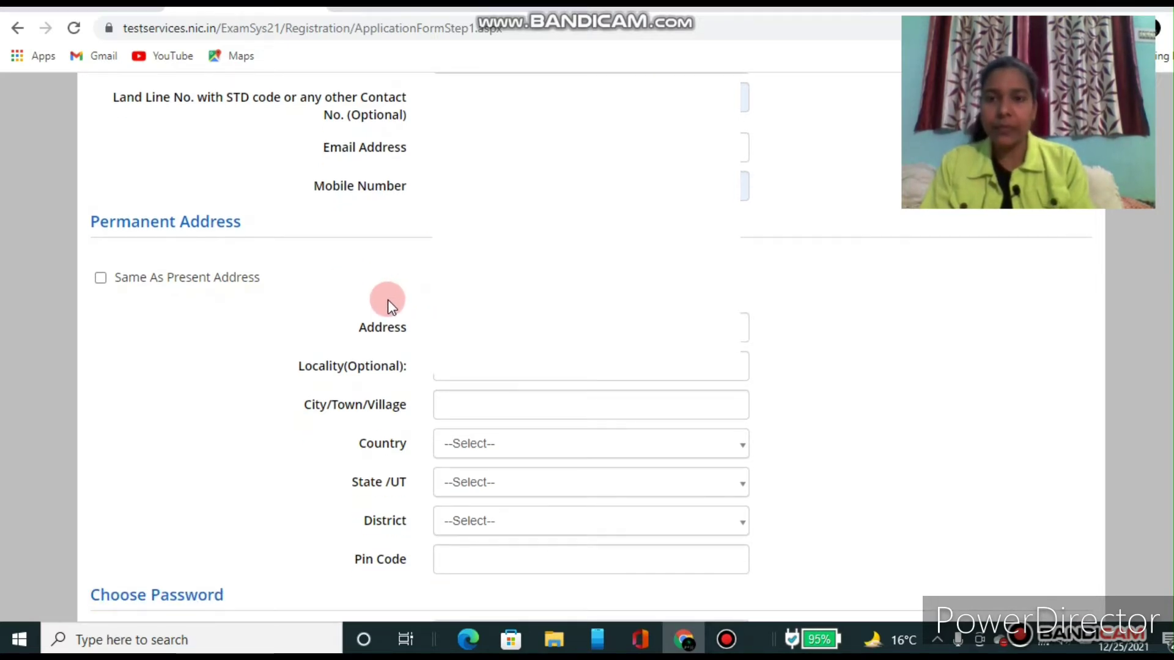
scroll(387, 300, down, 1)
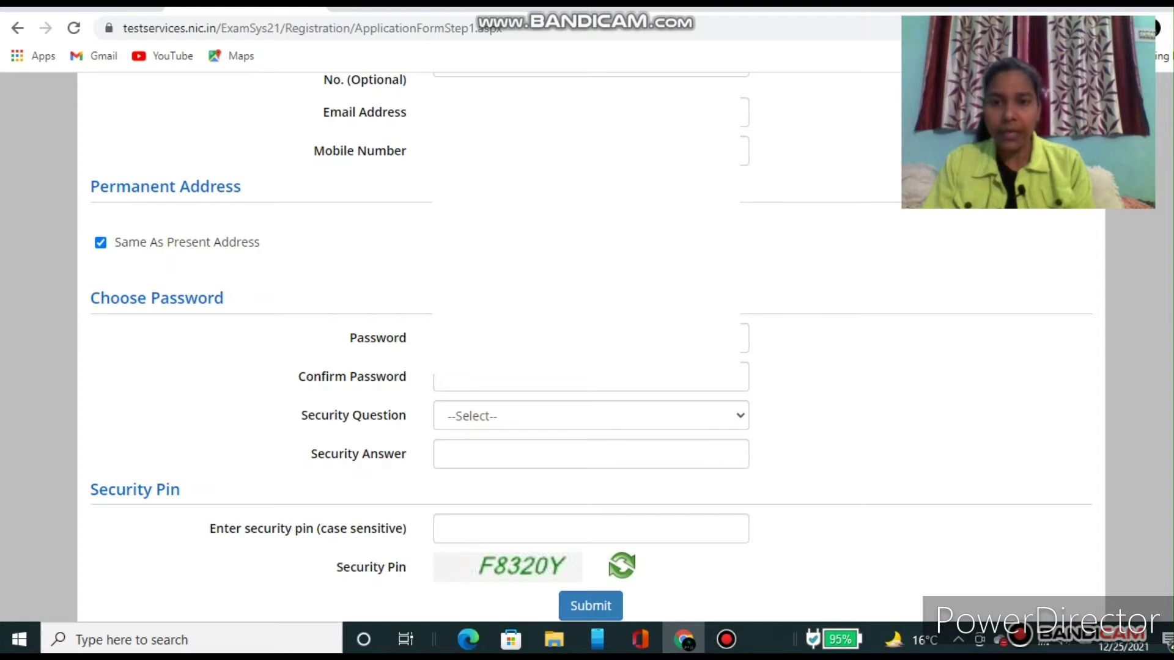
Step: Re-type the chosen account password in the Confirm Password field so both entries match
click(520, 338)
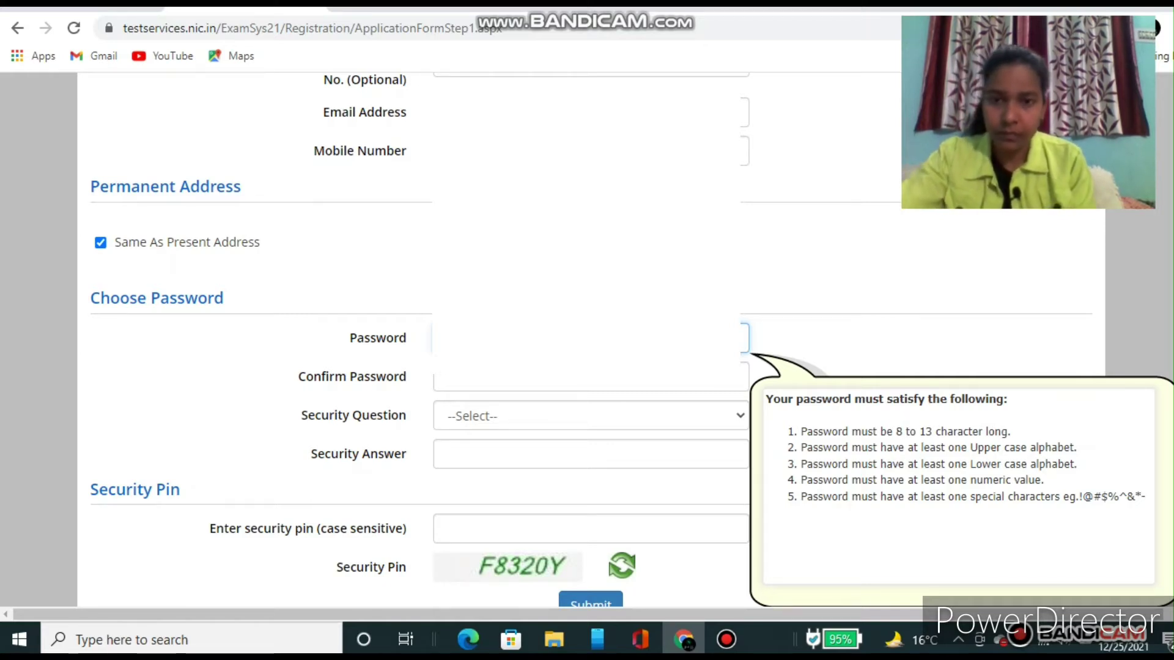
click(464, 379)
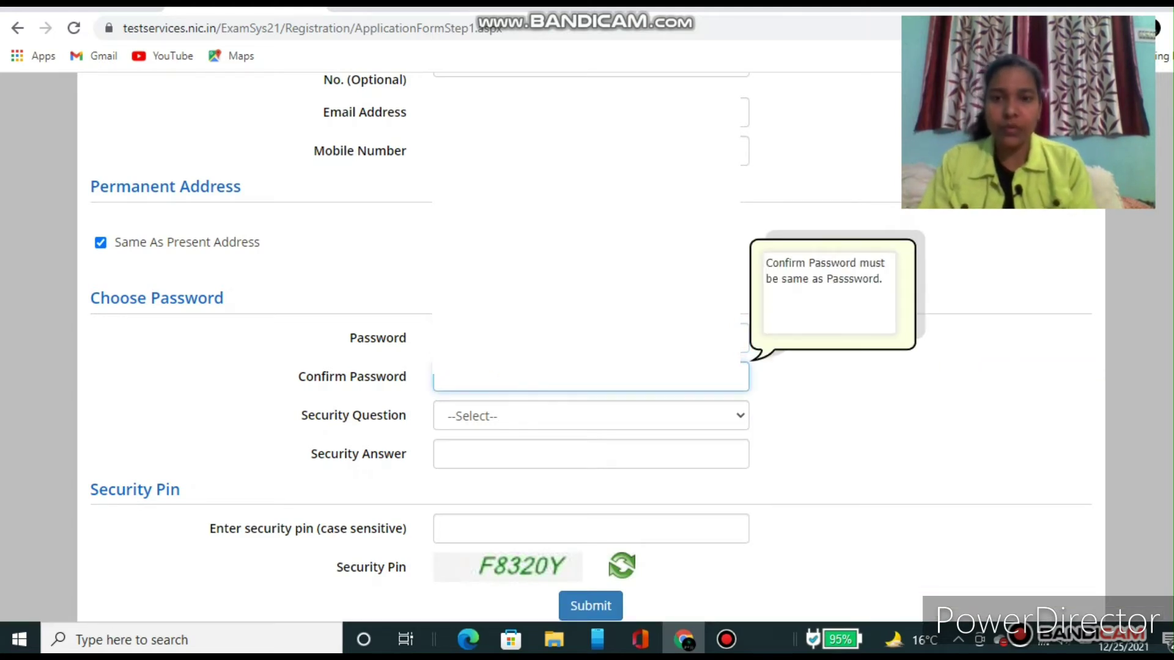
click(450, 380)
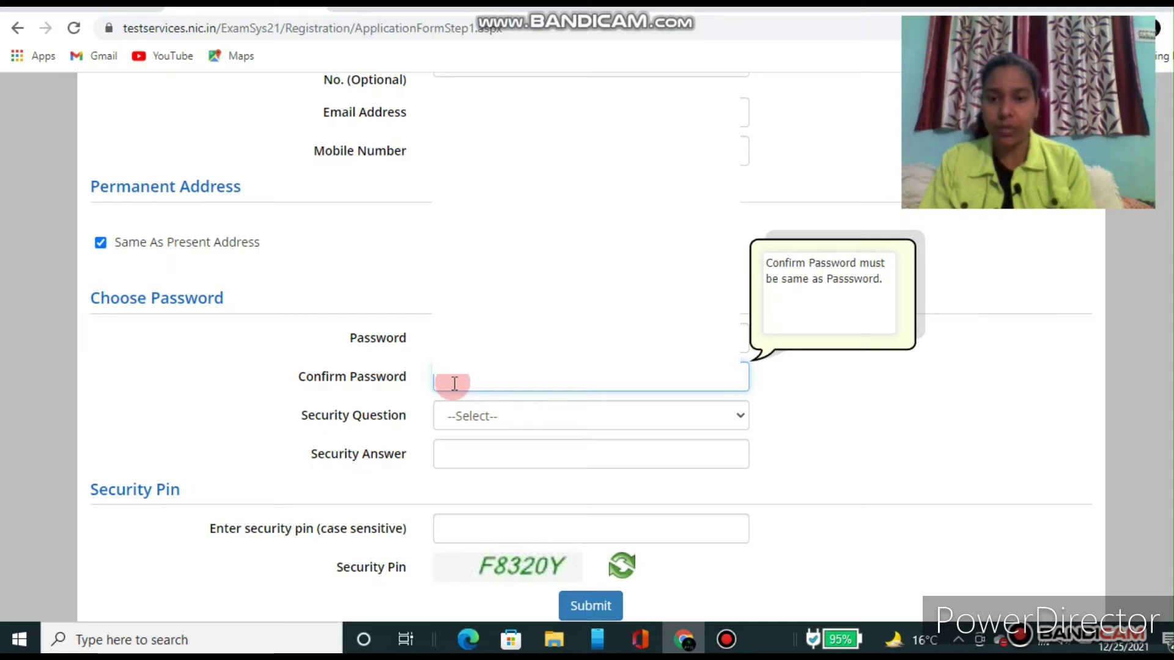
click(465, 383)
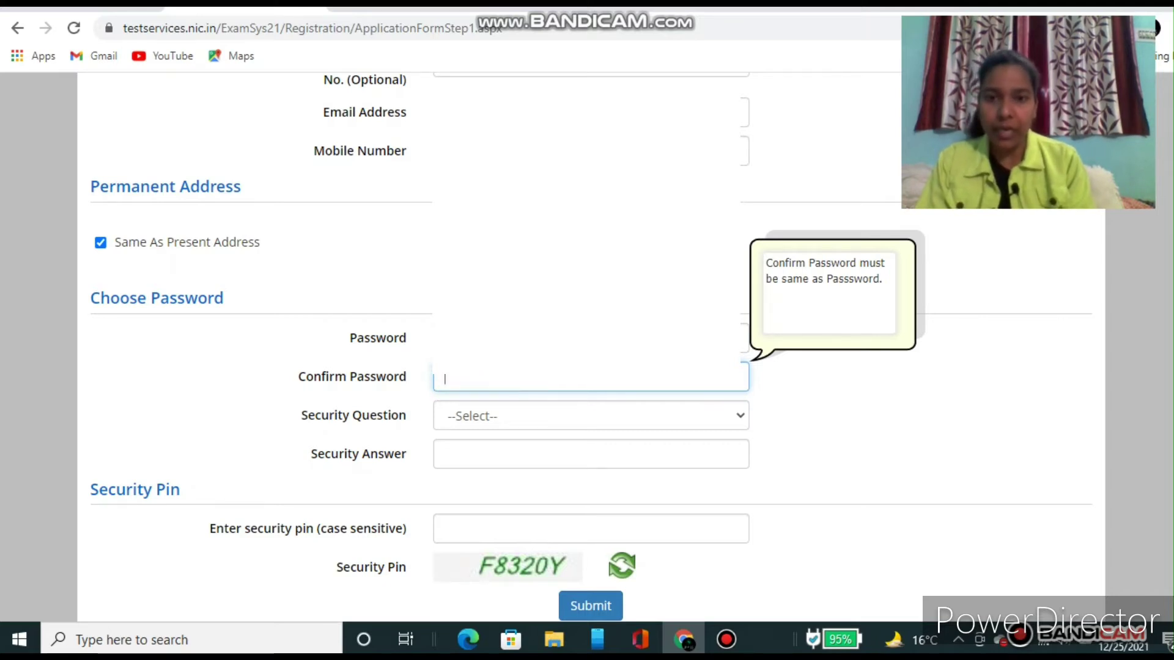
click(460, 379)
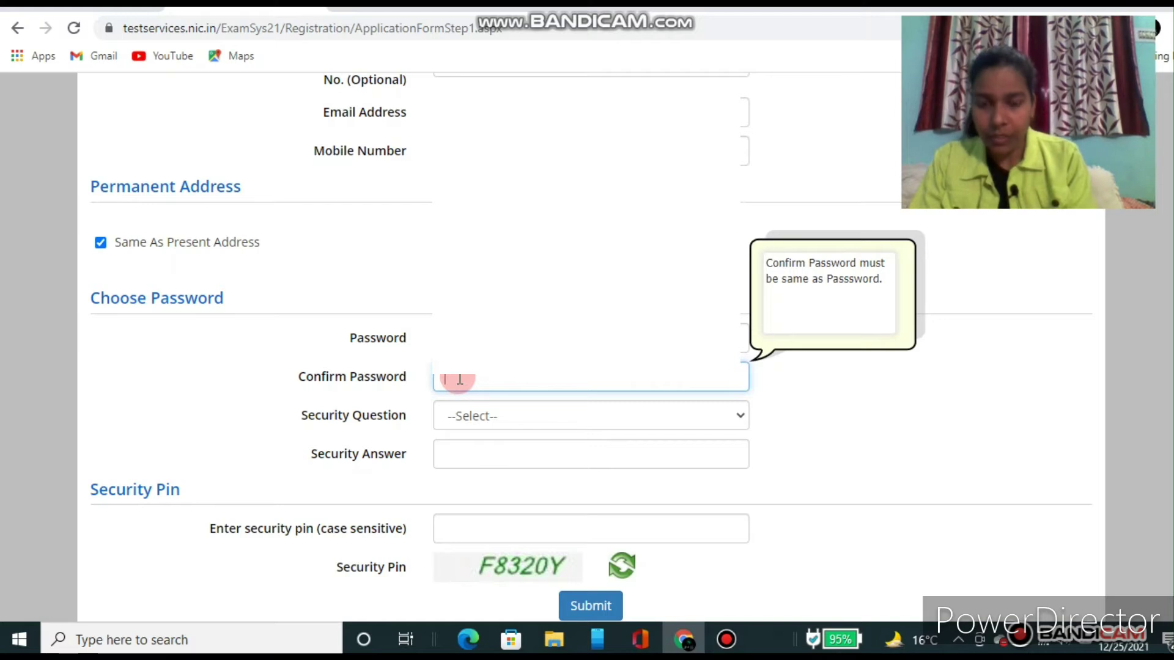
text(*)
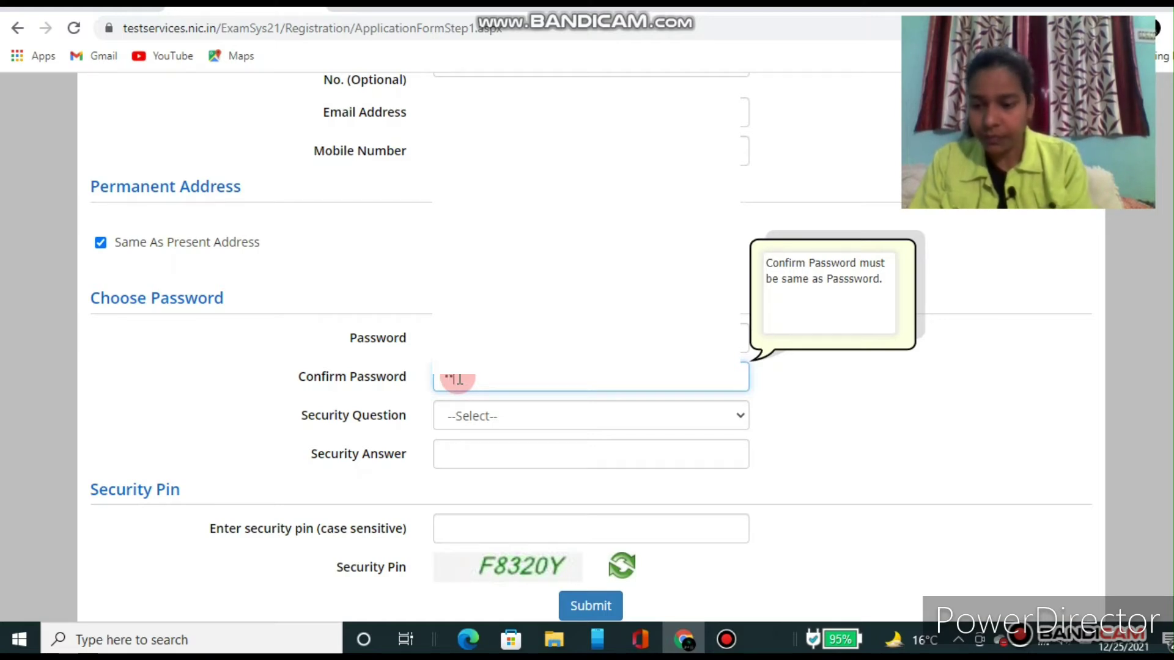
text(**)
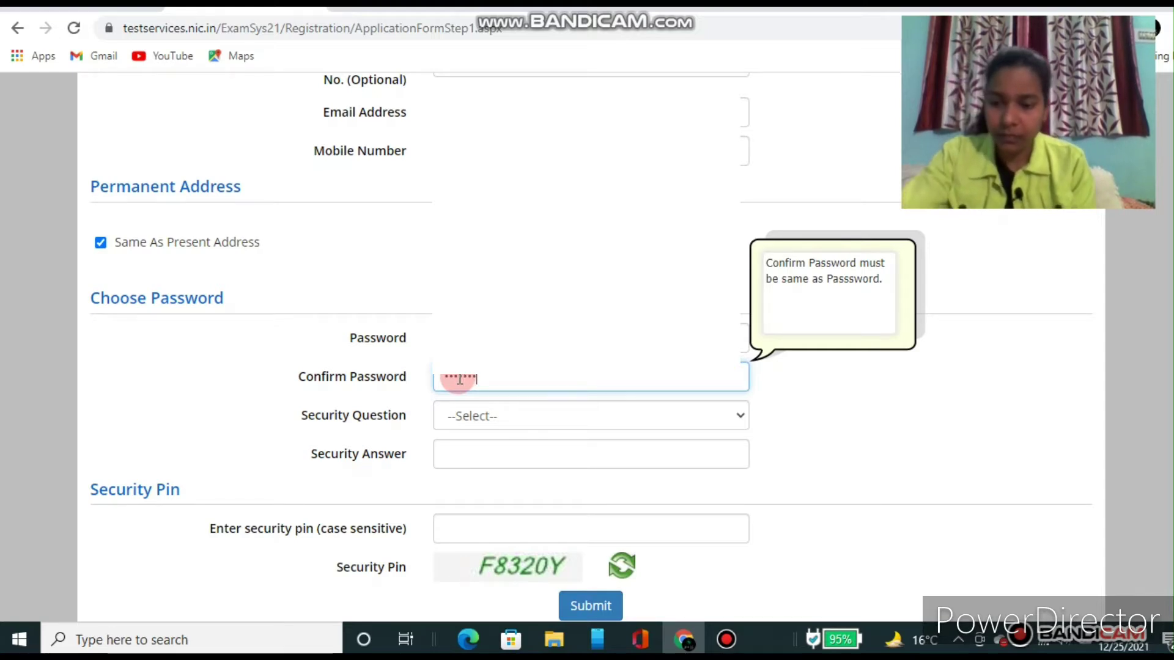
text(**)
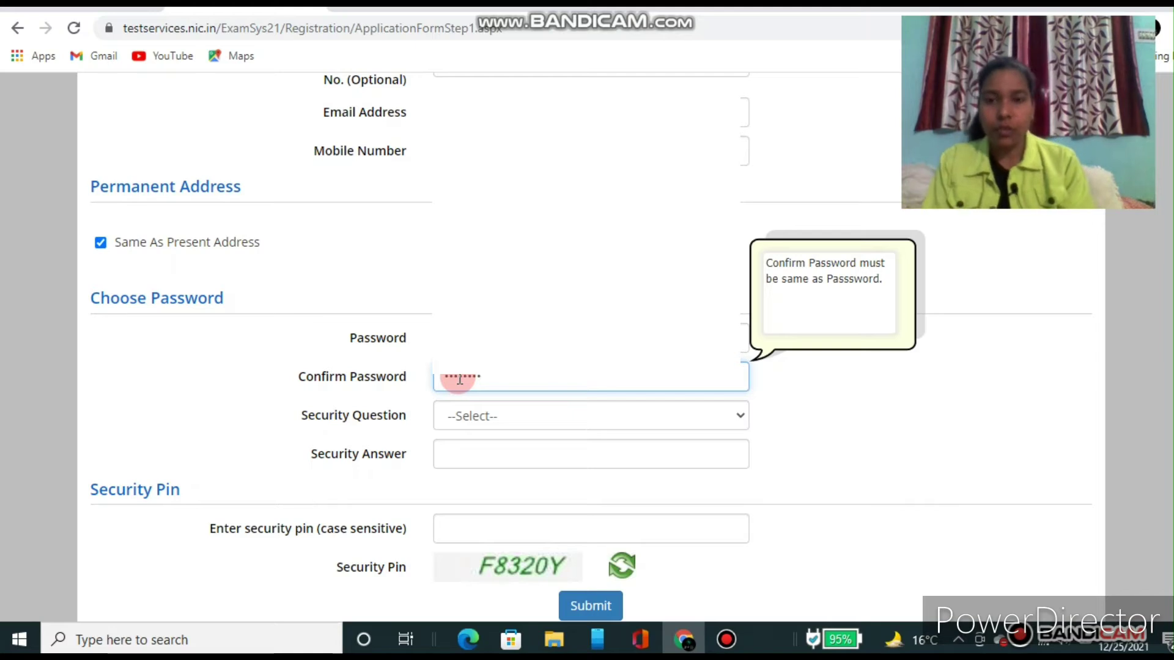
click(494, 380)
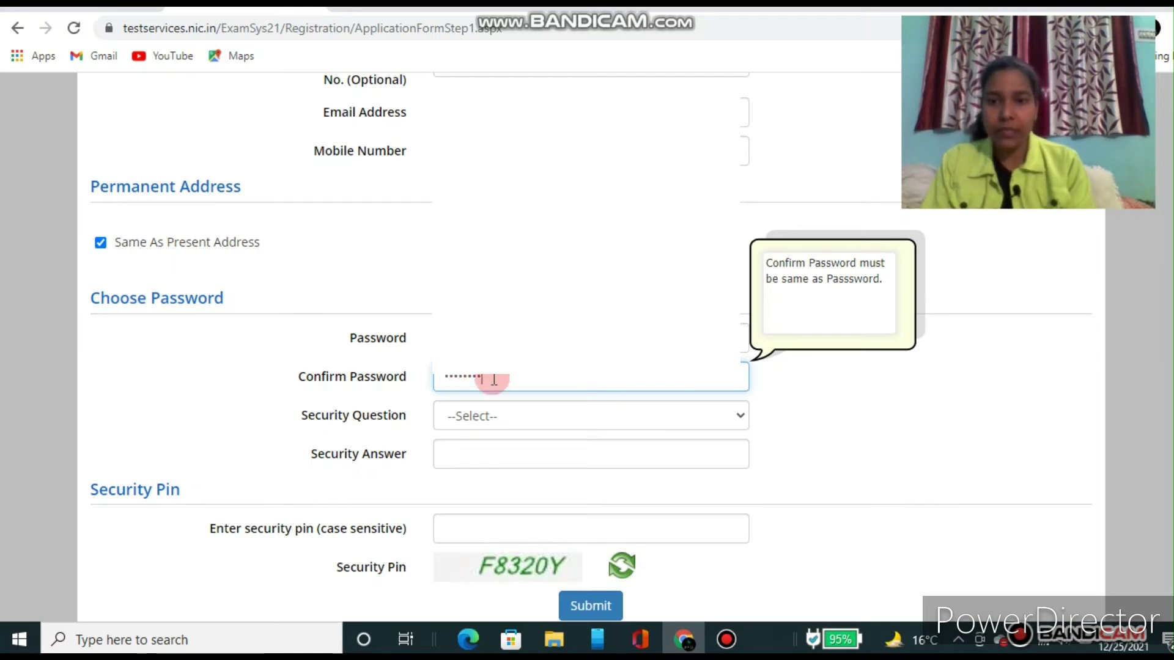
Step: Pick 'What is the name of your first school?' as the security question and enter its answer
click(514, 423)
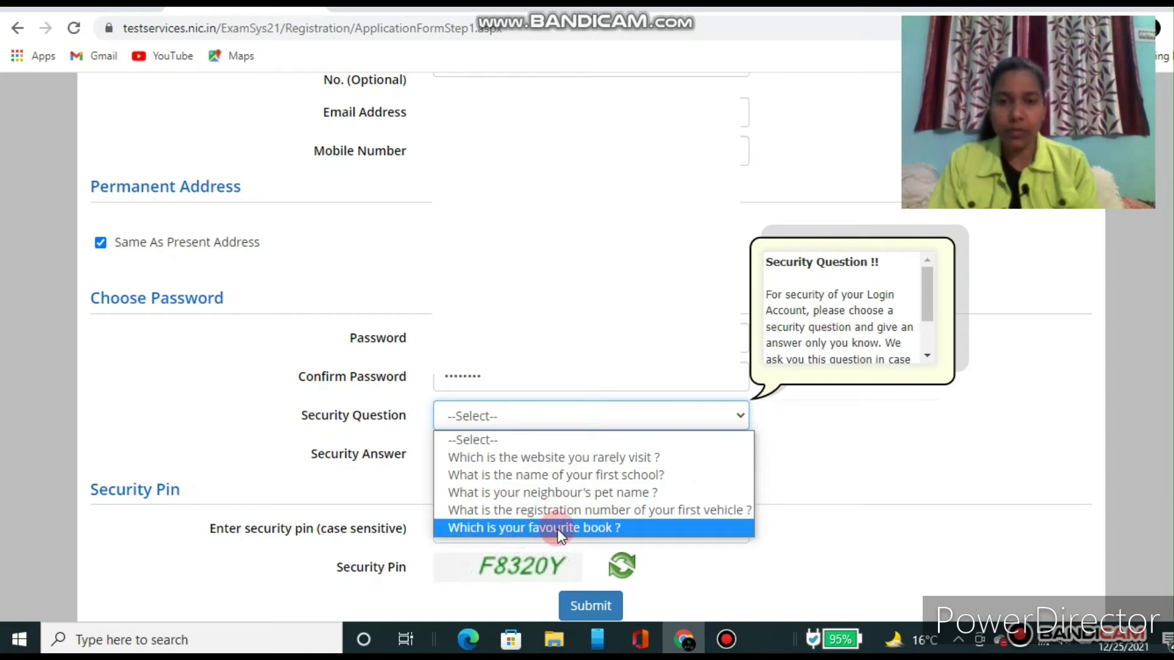
click(564, 476)
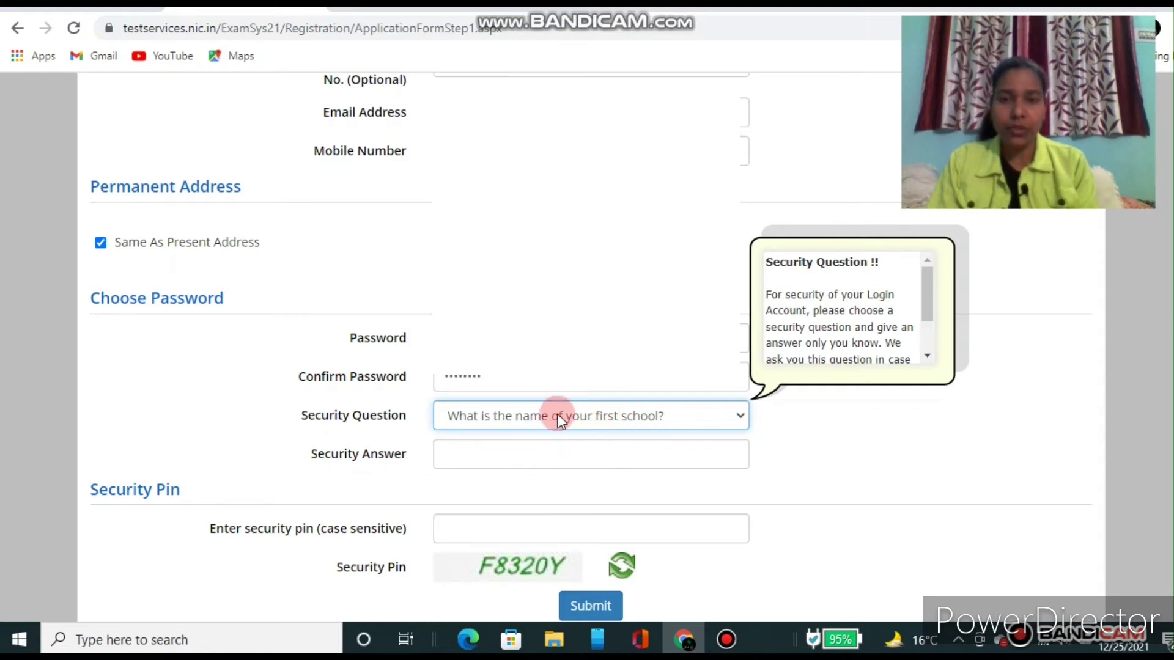
click(456, 457)
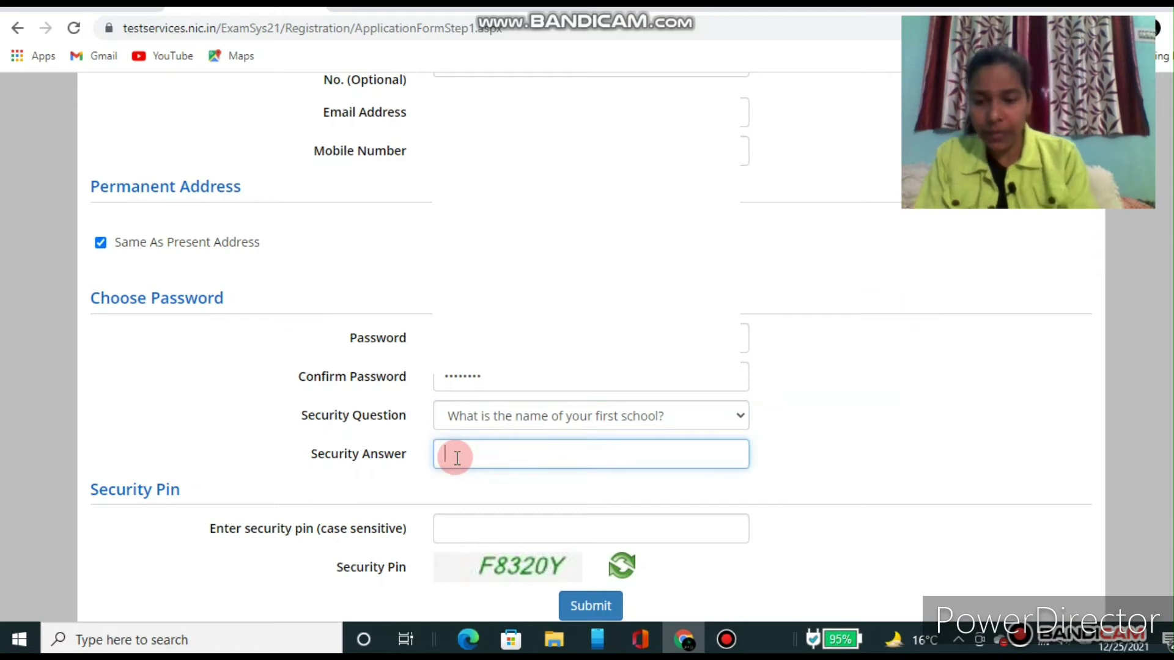
text(•••)
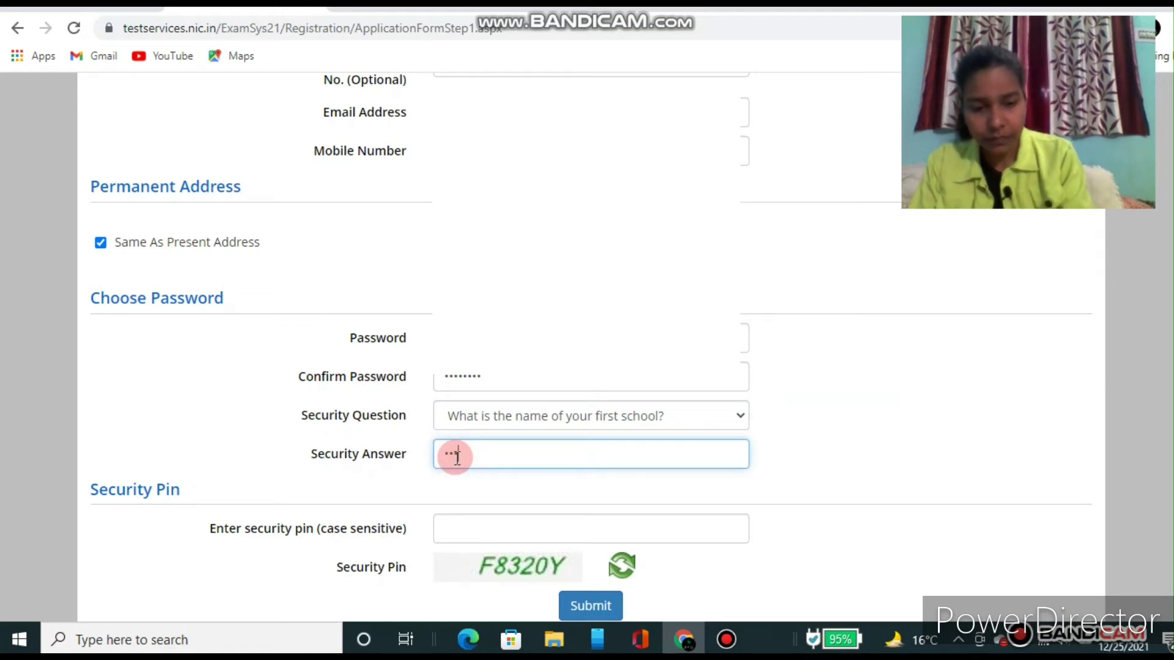
text(••)
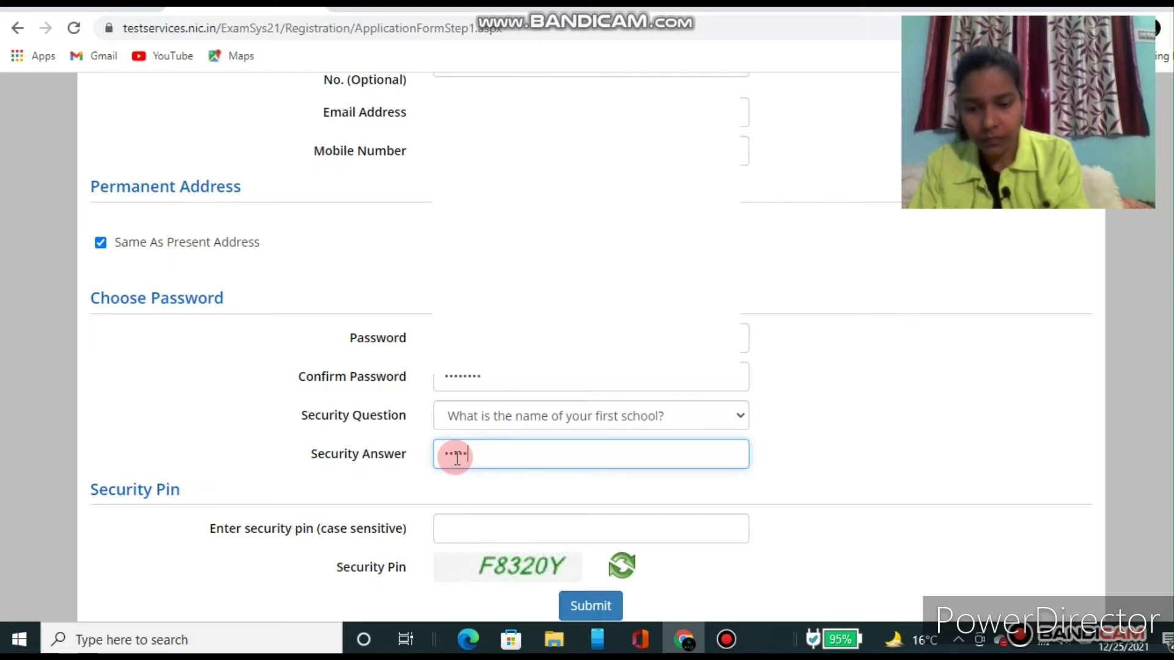
text(••••••)
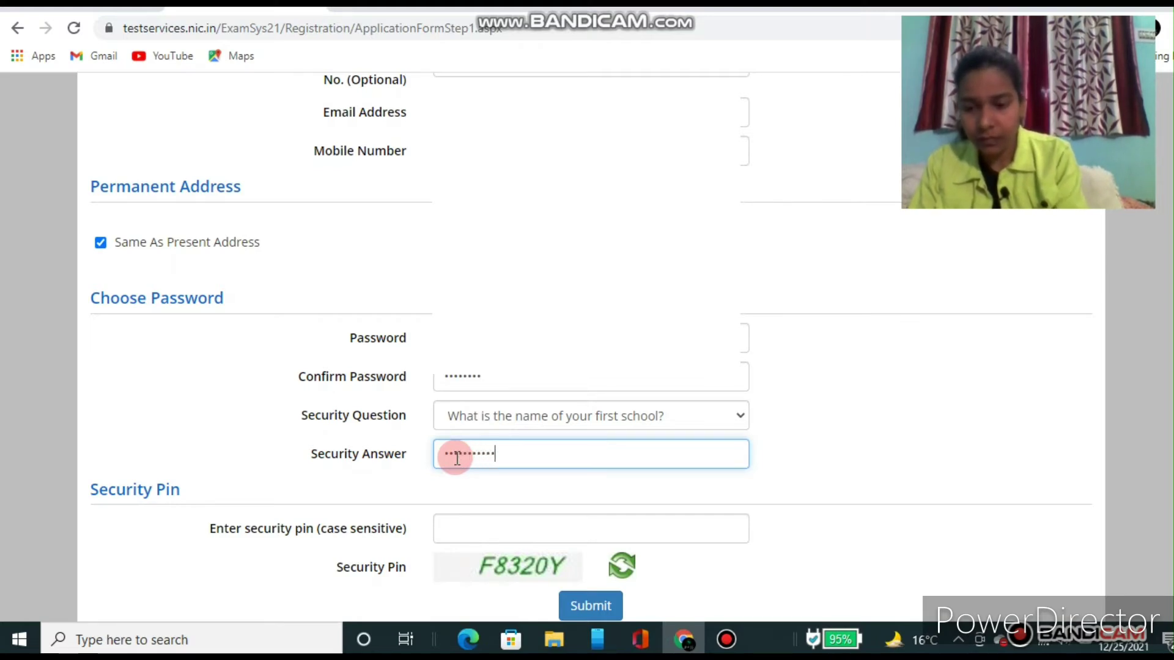
text(•••••)
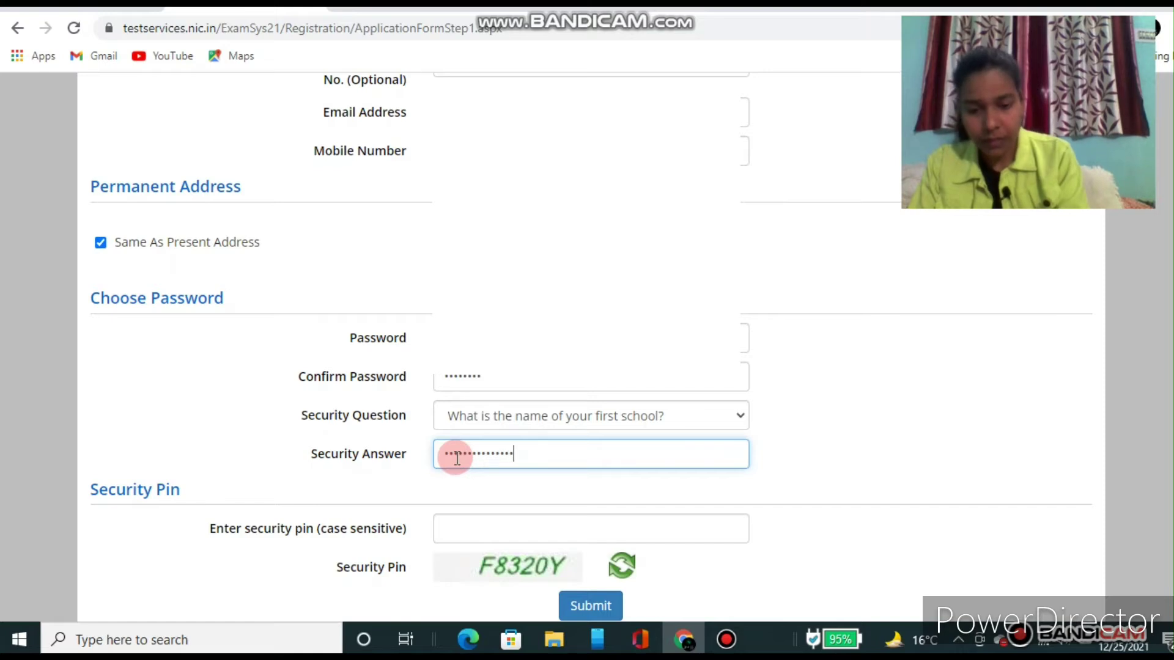
text(•)
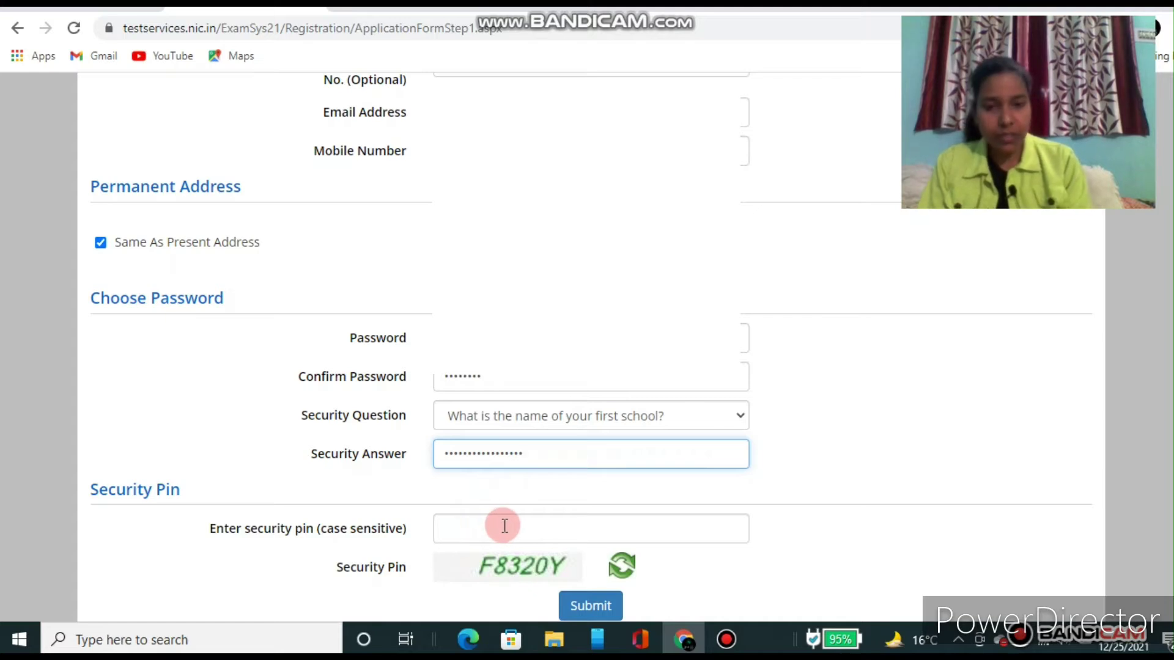
Step: Enter the case-sensitive security pin shown in the captcha image
click(468, 529)
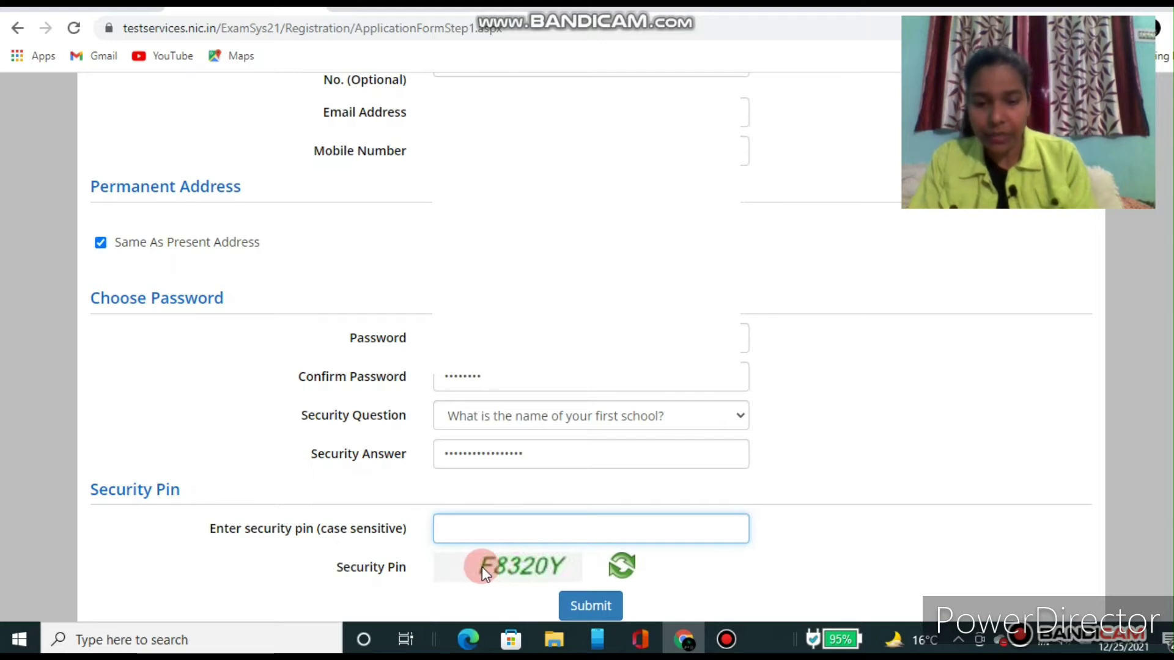
text(F)
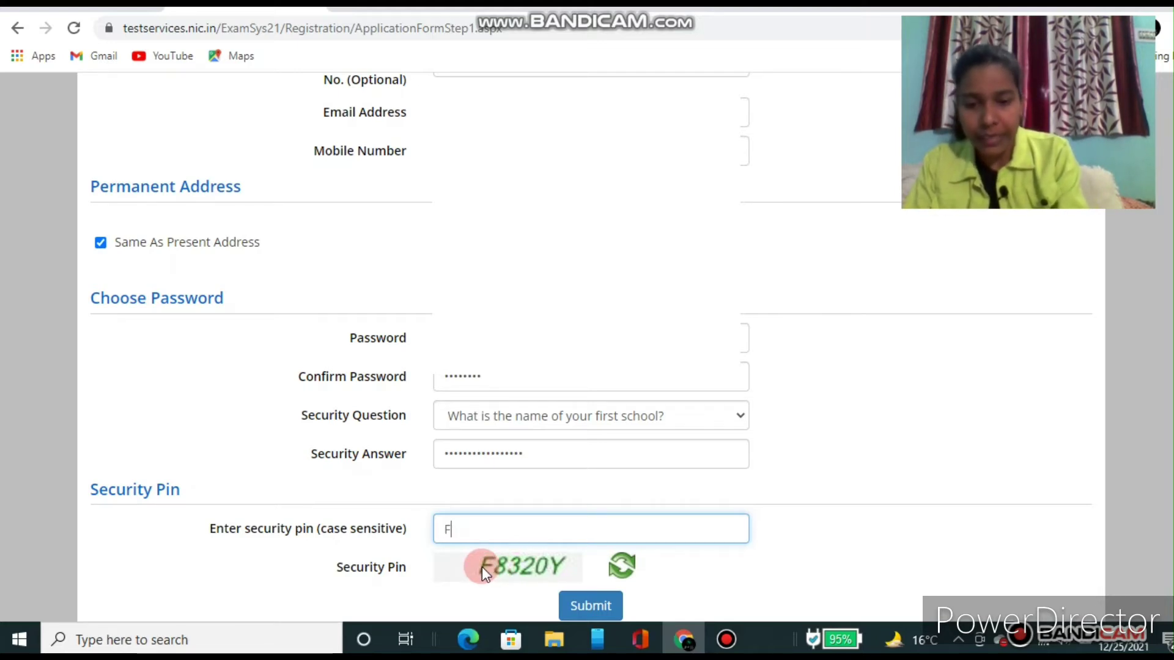
text(83)
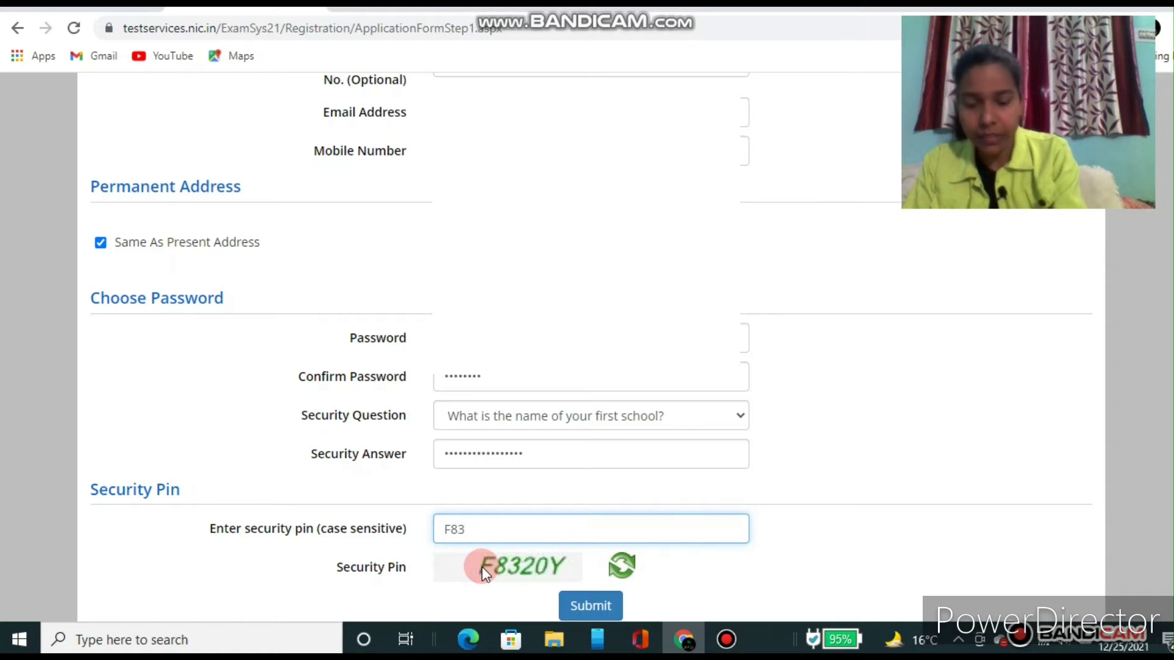
text(20)
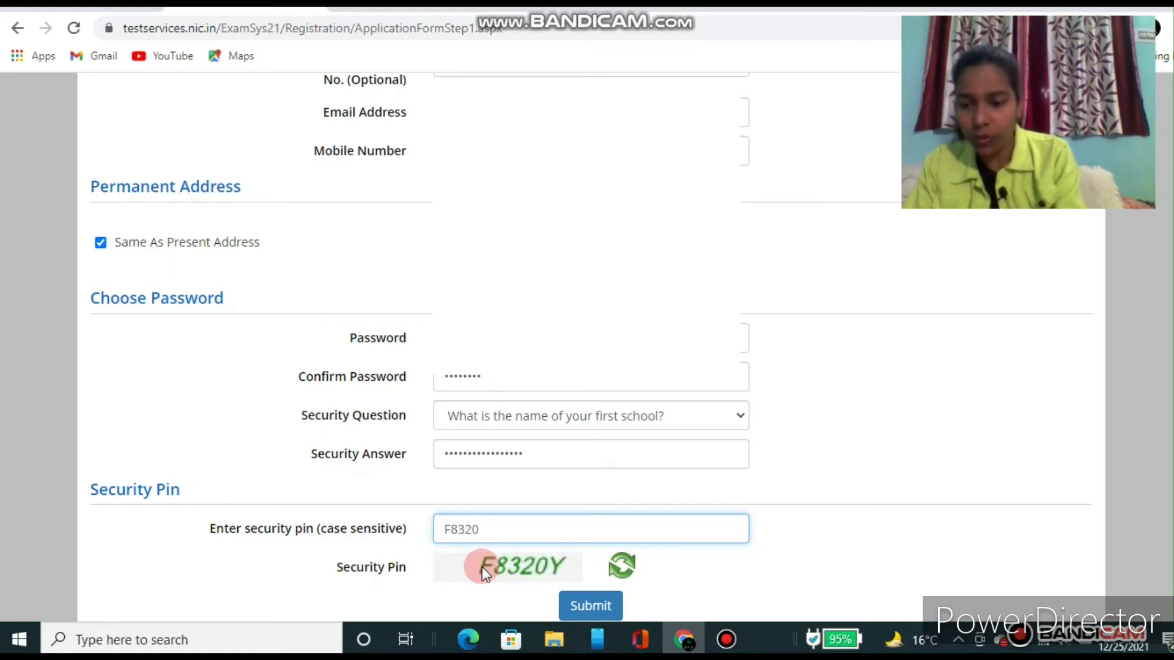
text(Y)
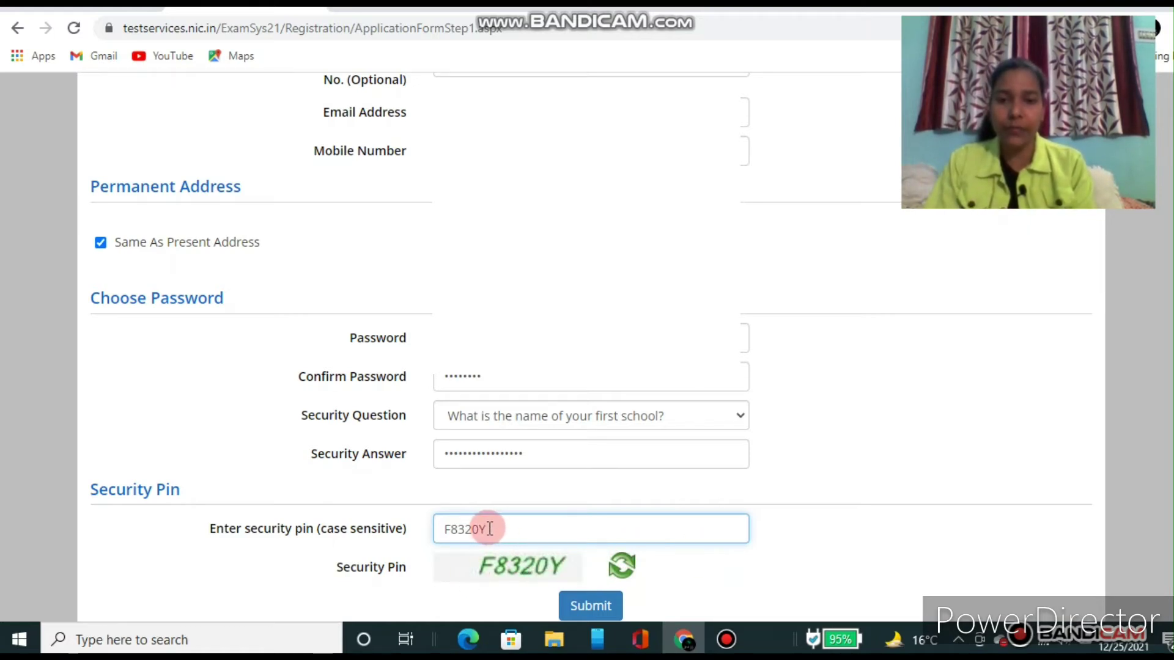
Step: Submit the registration details for preview and dismiss the review notice
click(596, 608)
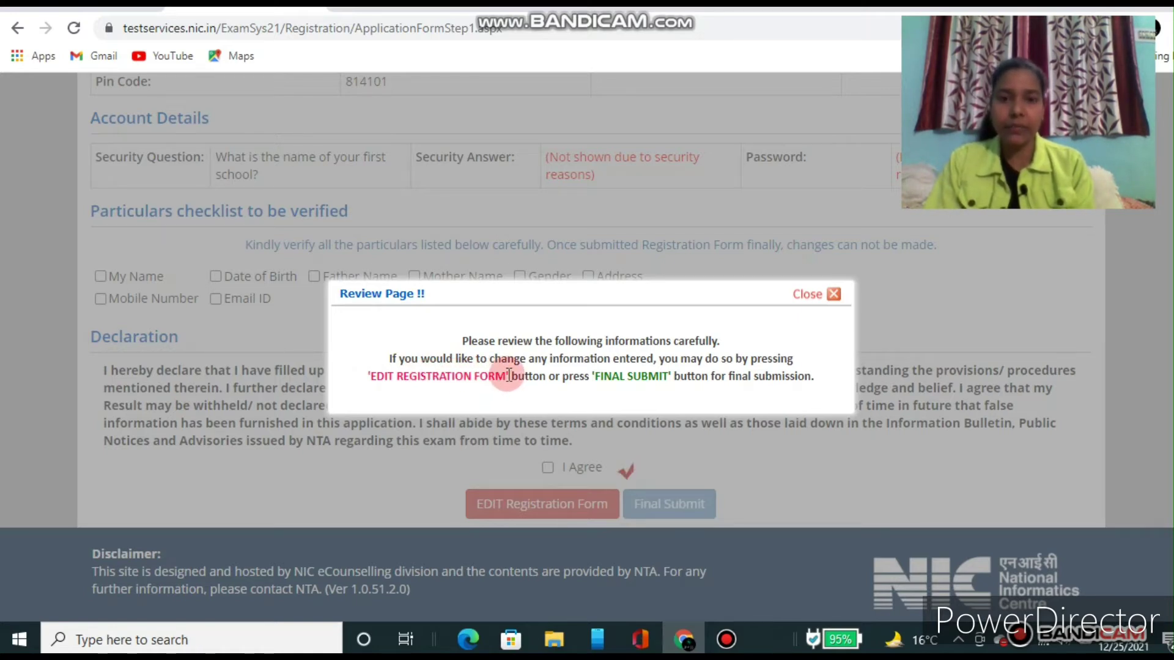
click(834, 295)
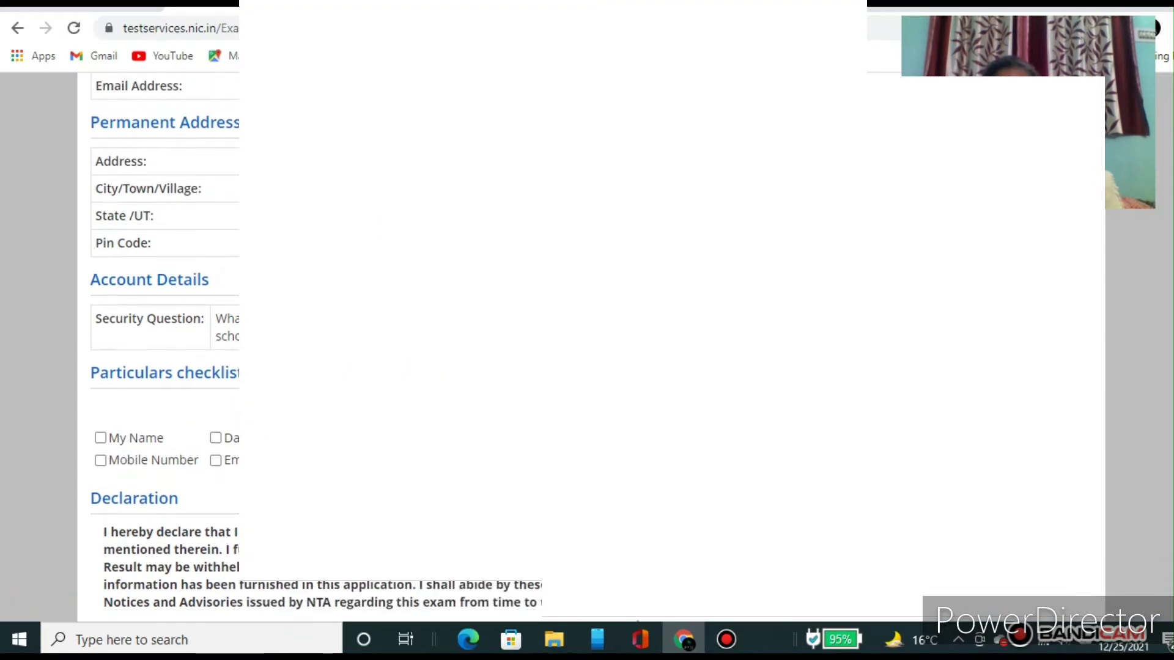
scroll(165, 343, up, 5)
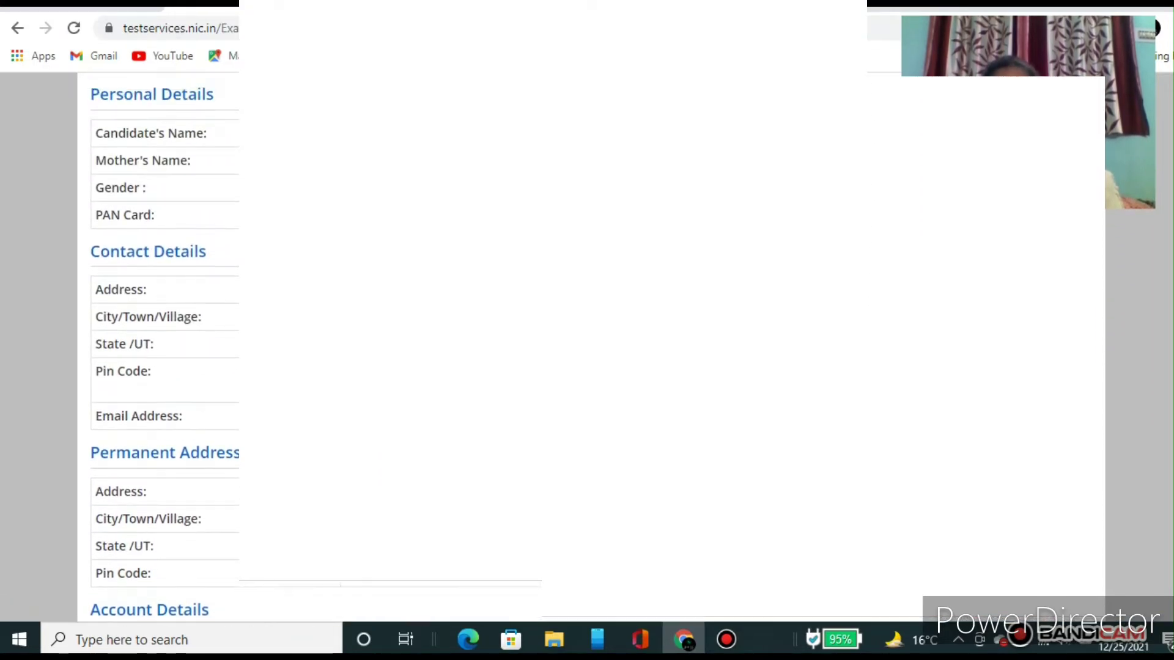
scroll(165, 343, up, 2)
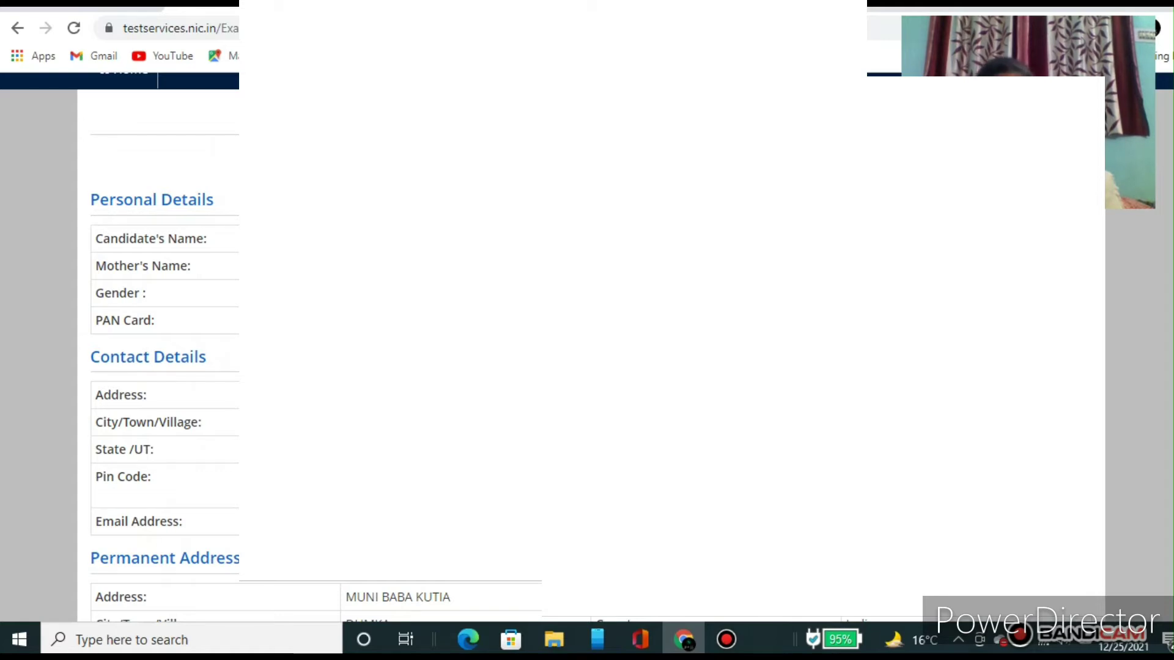
Step: Scroll through the preview down to the particulars checklist and declaration
scroll(165, 343, down, 3)
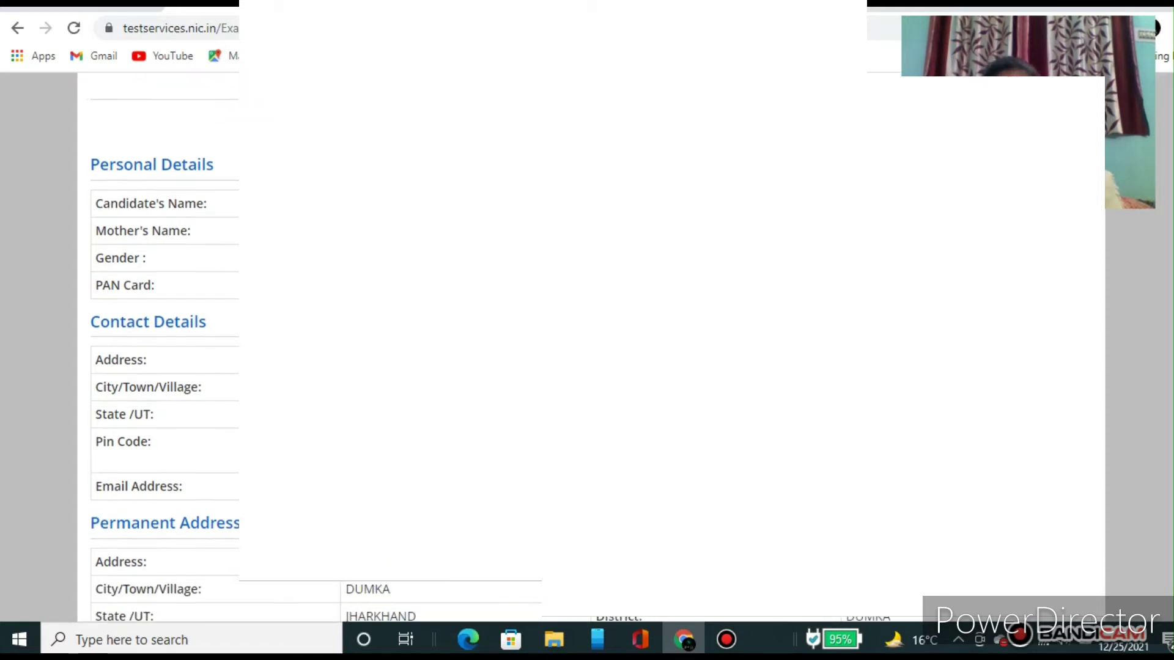
scroll(165, 342, down, 5)
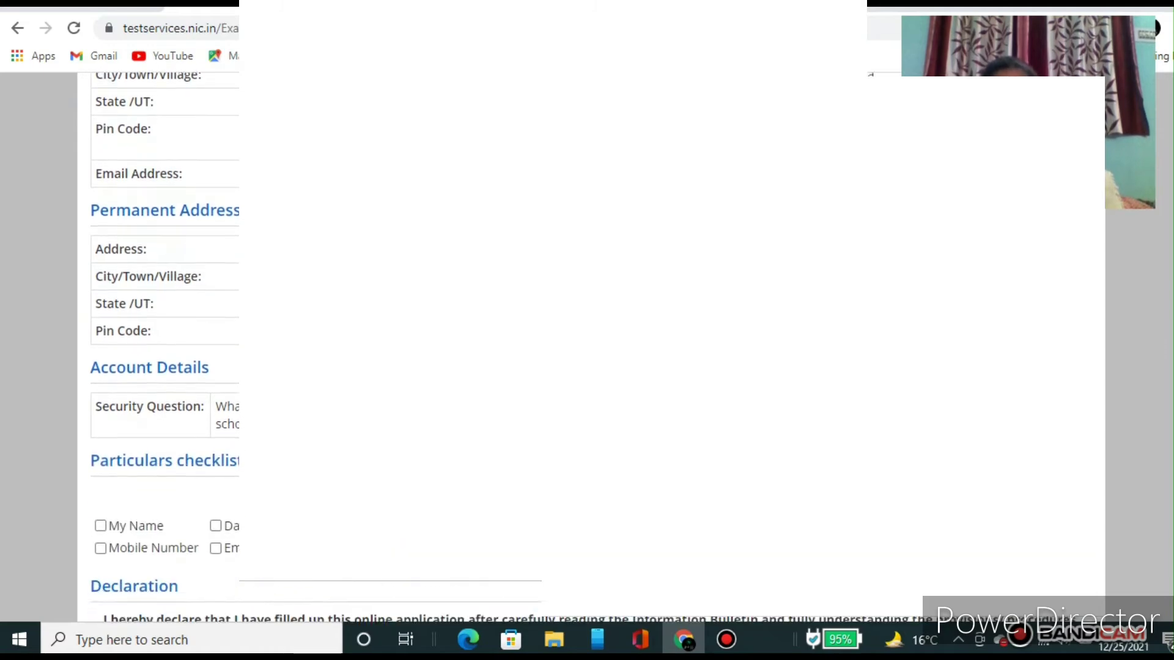
scroll(165, 342, down, 2)
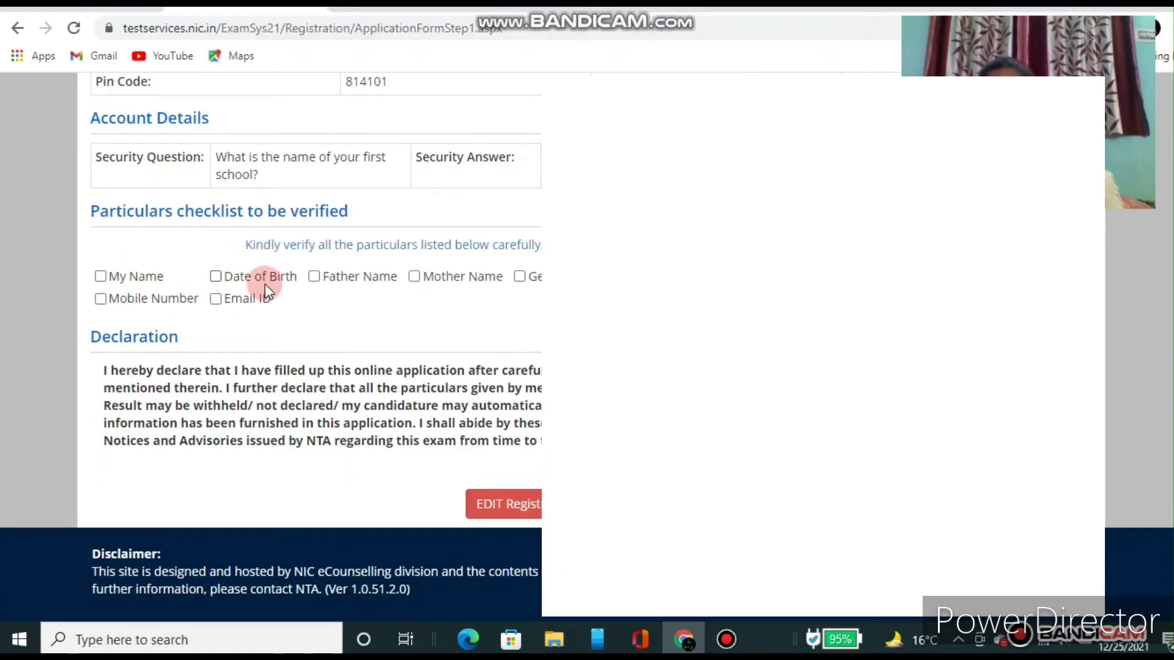
scroll(269, 342, up, 1)
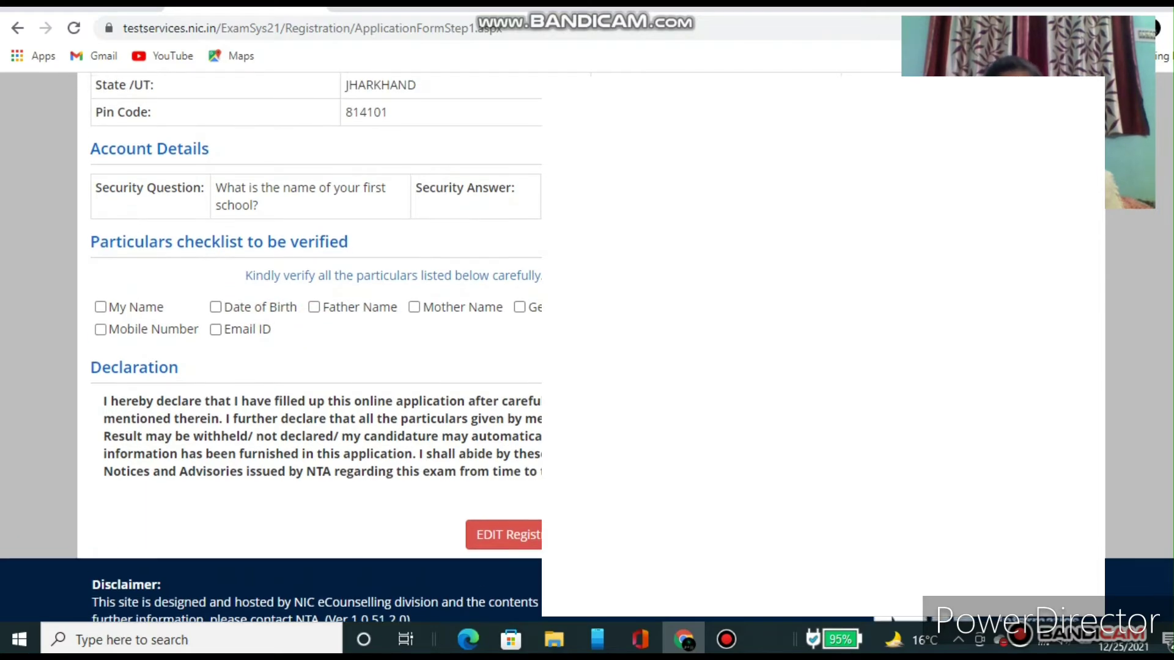
scroll(269, 342, up, 10)
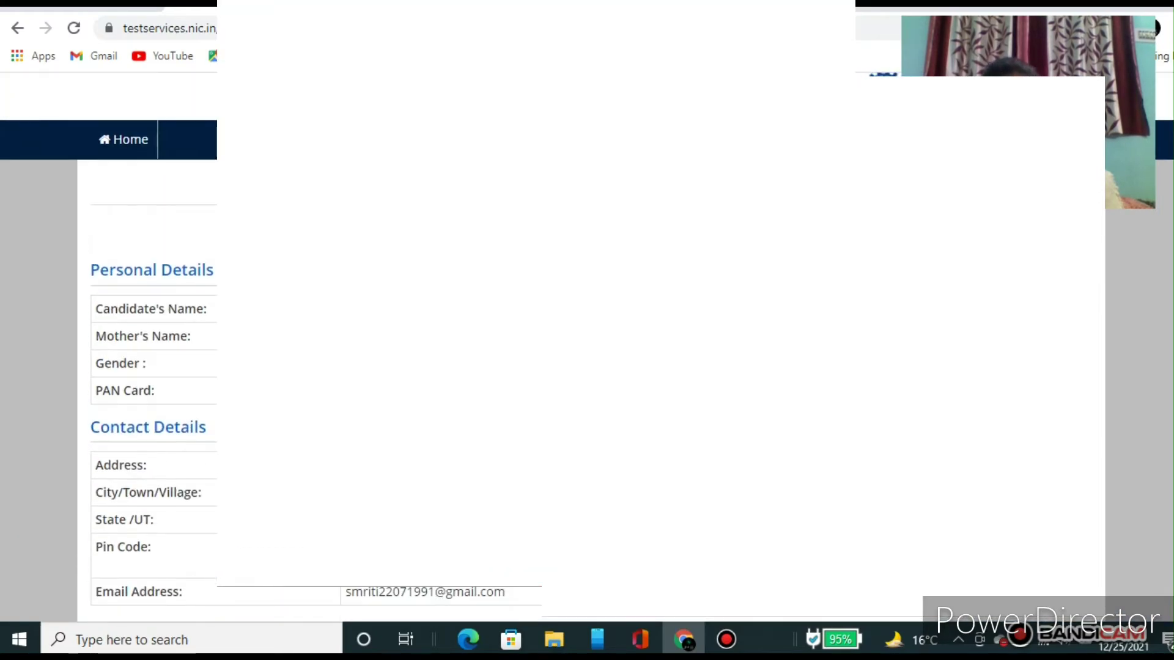
scroll(269, 343, down, 3)
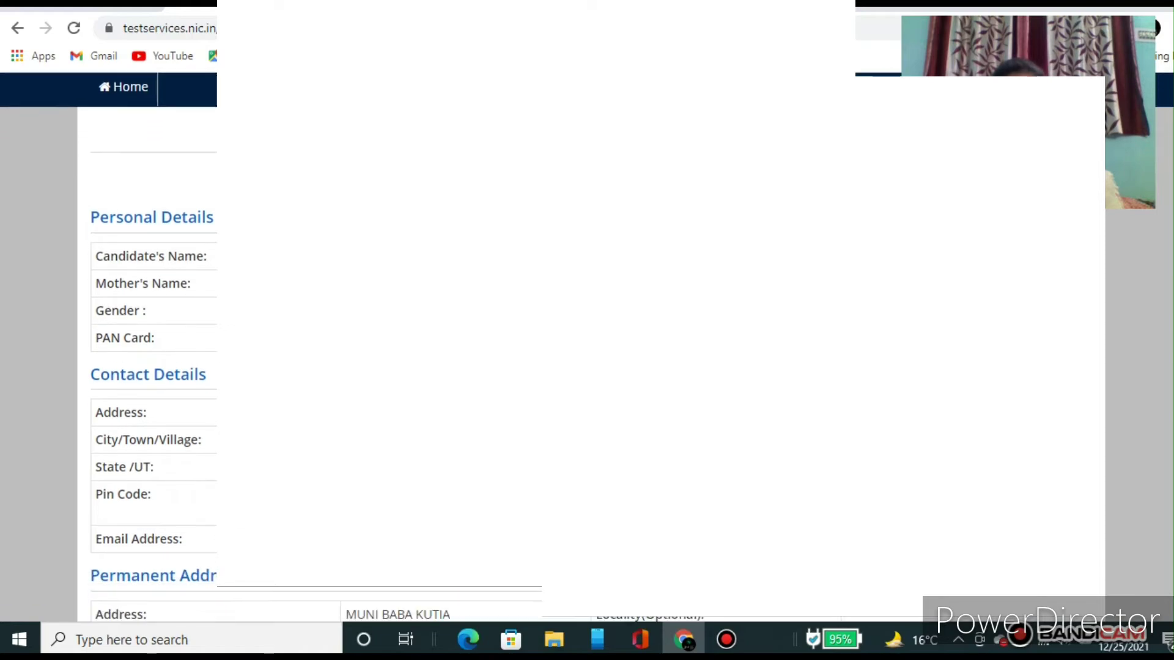
scroll(269, 342, down, 5)
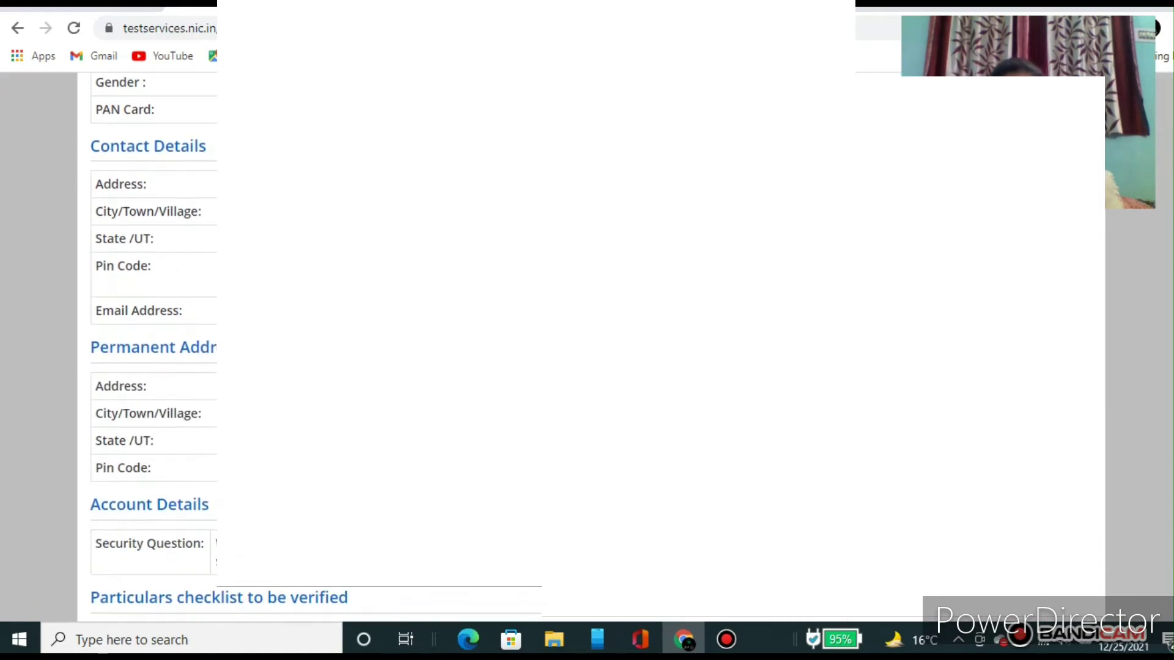
scroll(586, 324, down, 4)
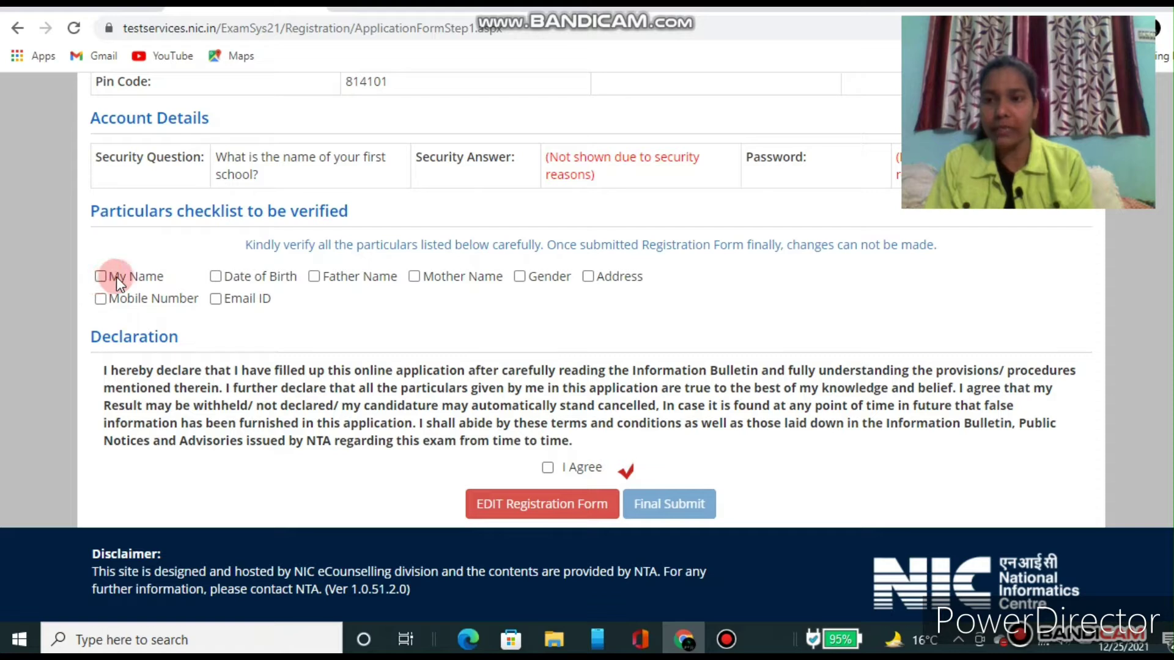
Step: Tick Name, Date of Birth, Mother Name, Gender, Address, Mobile and Email checks, agree, and Final Submit
click(100, 277)
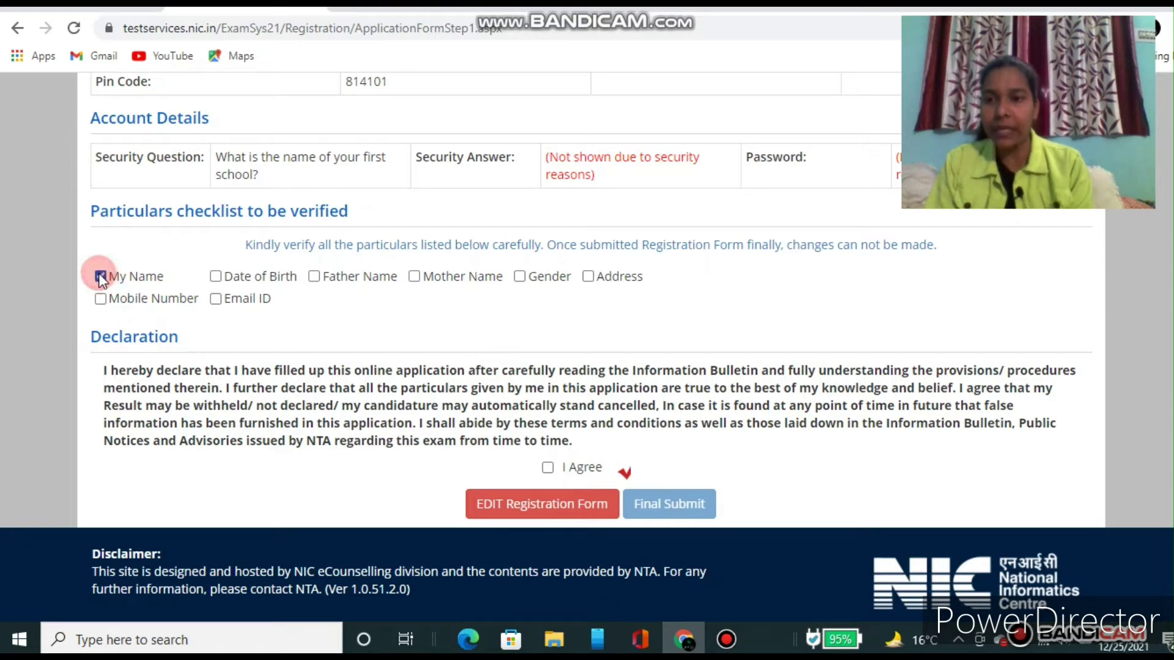
click(216, 276)
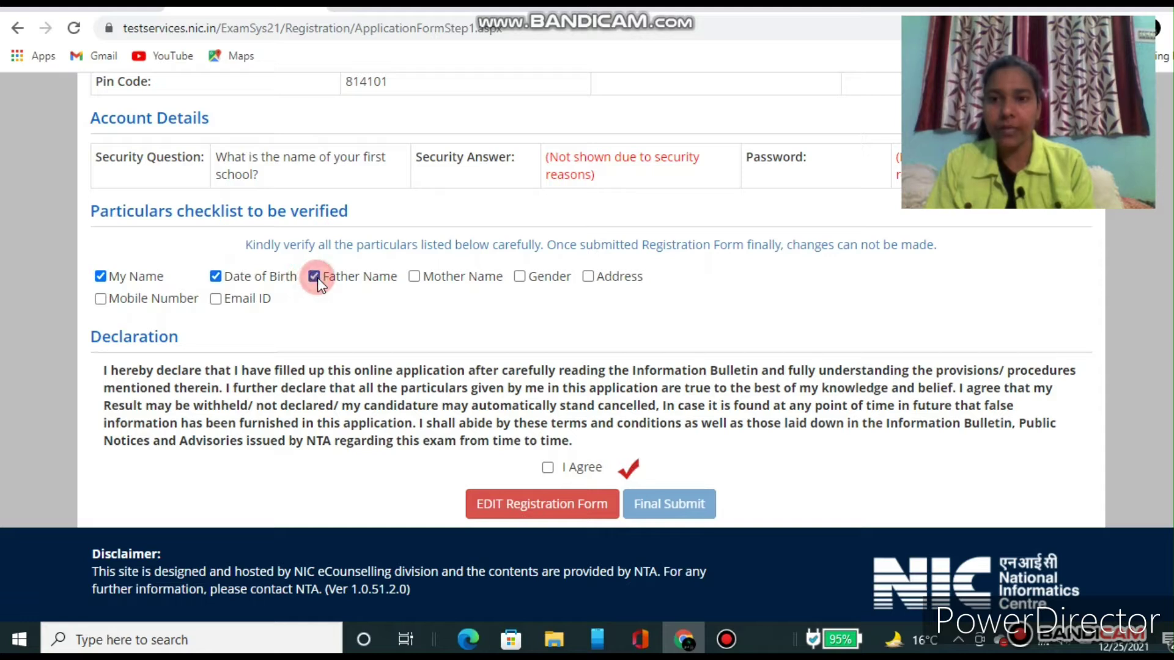
click(413, 275)
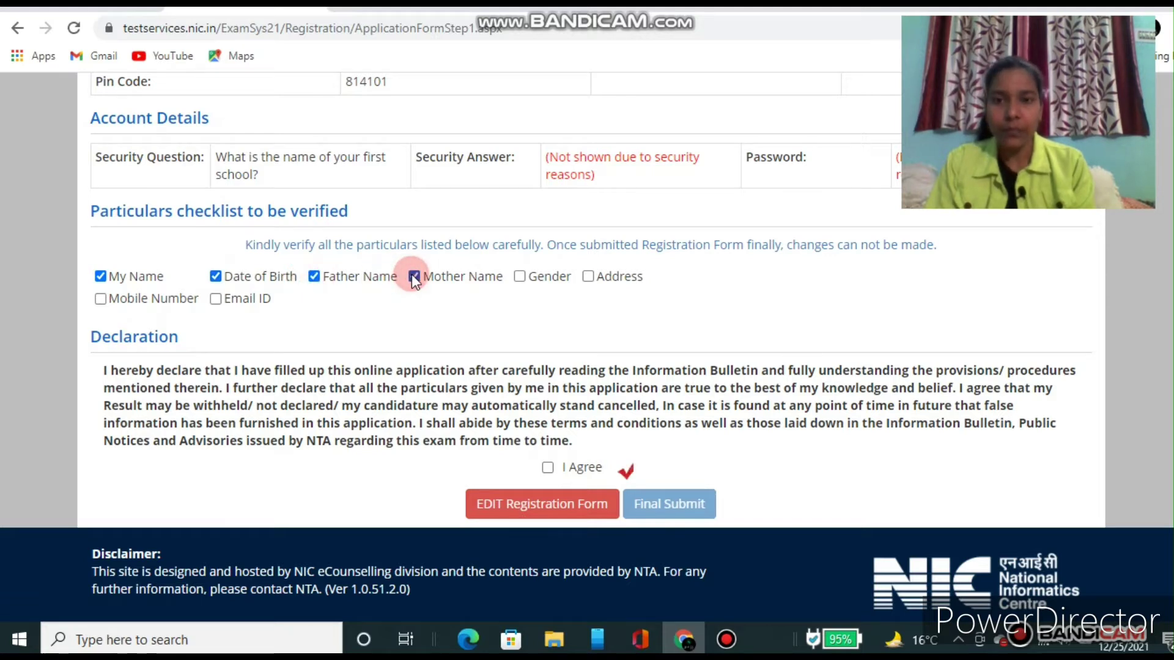
click(520, 276)
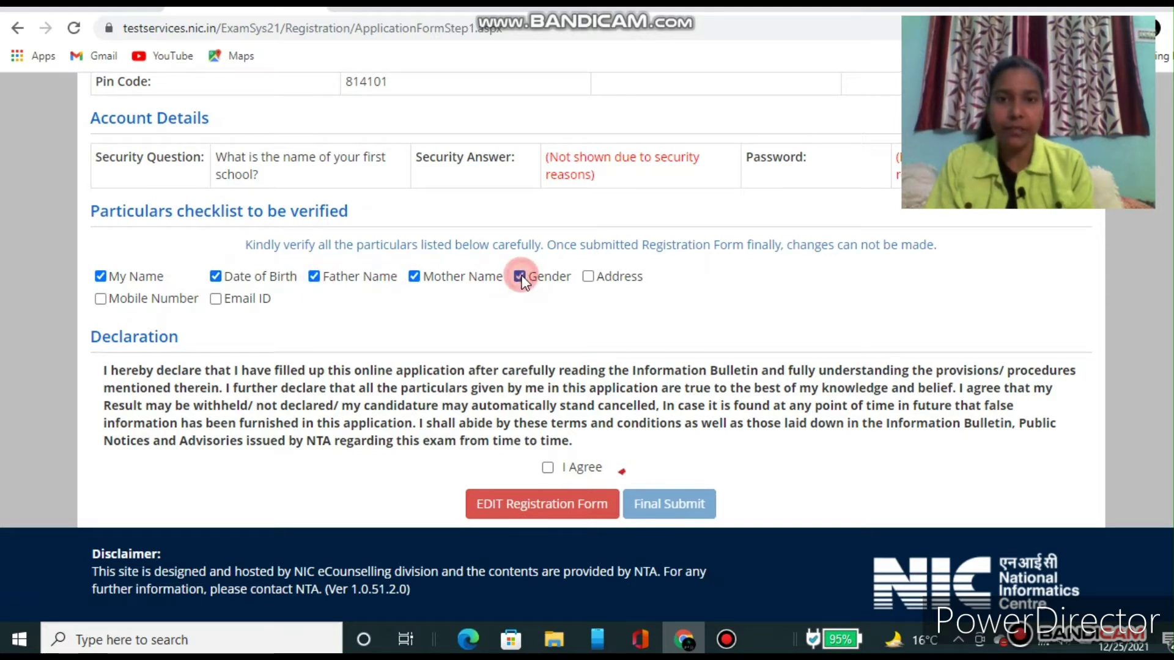
click(588, 275)
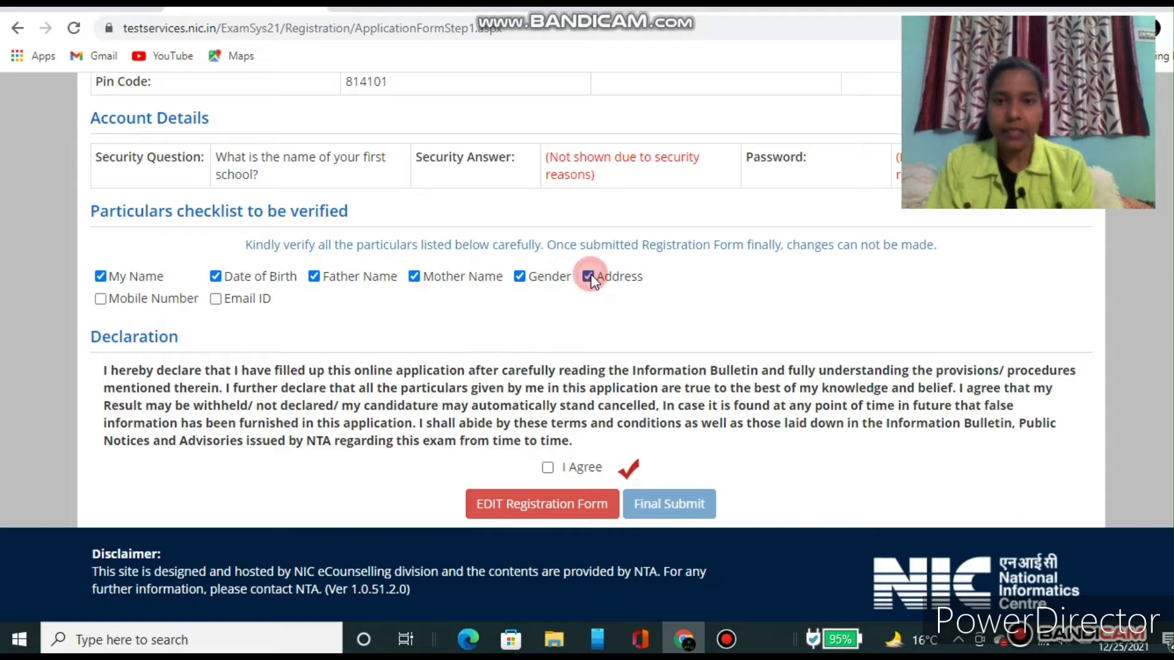
click(100, 298)
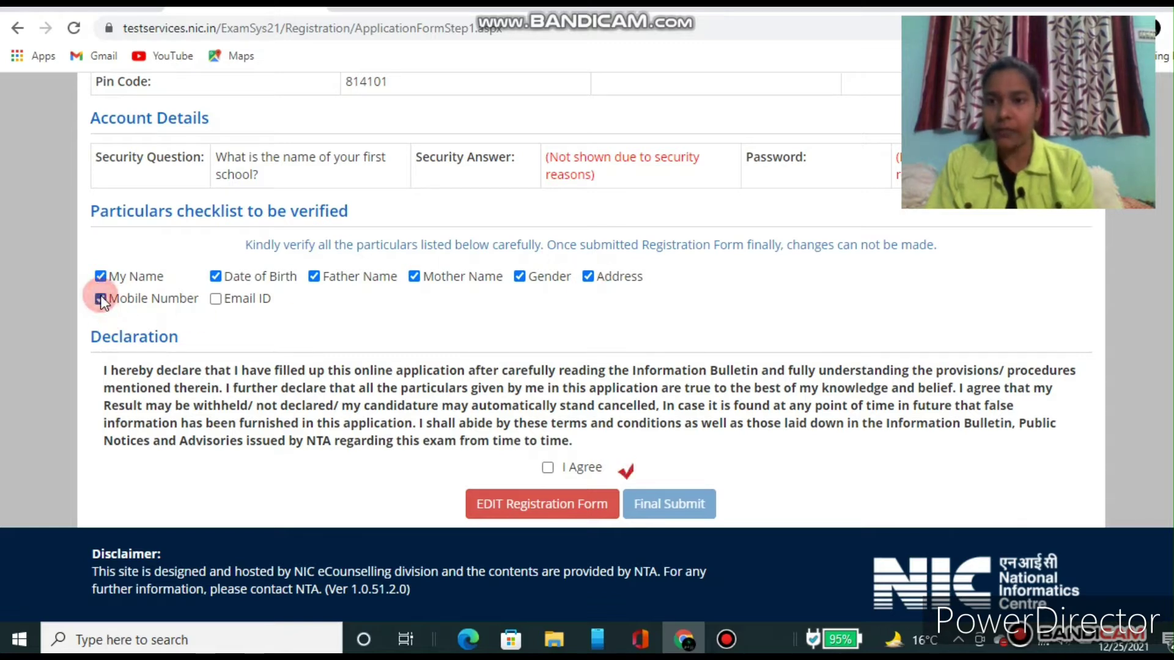
click(216, 298)
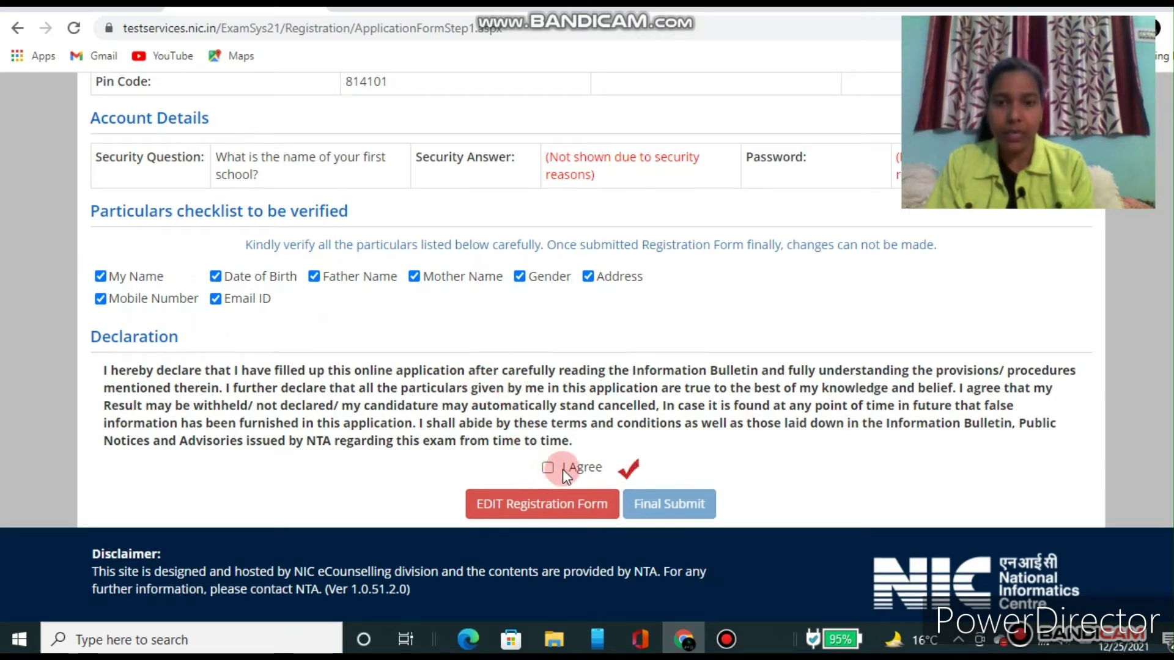
click(547, 467)
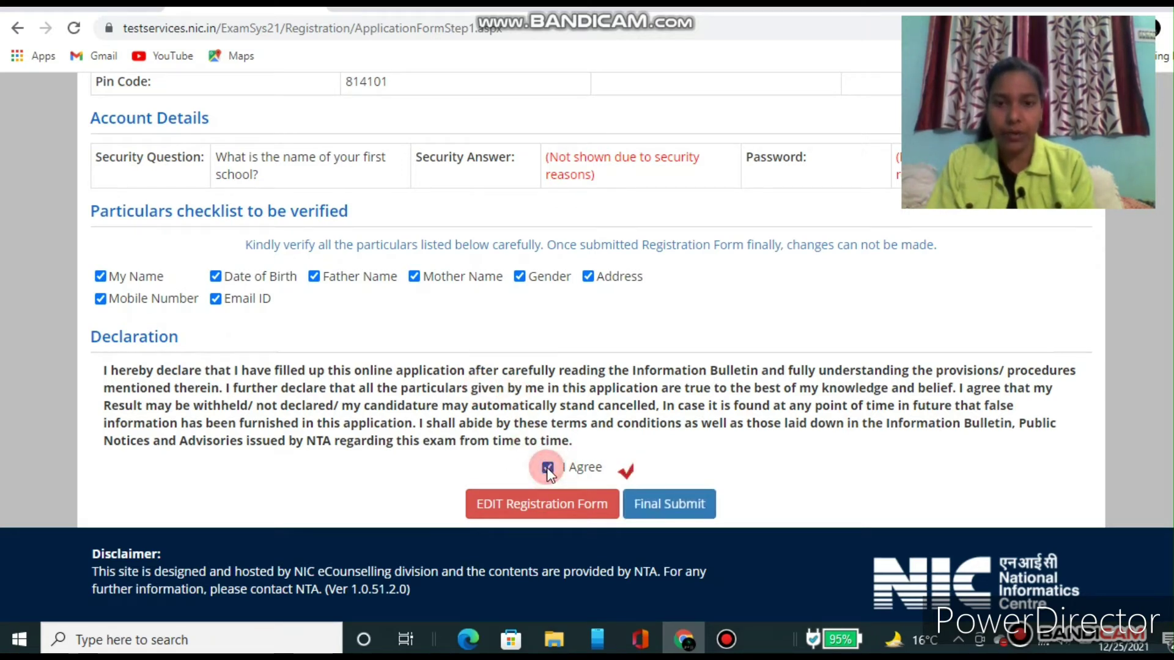
click(670, 511)
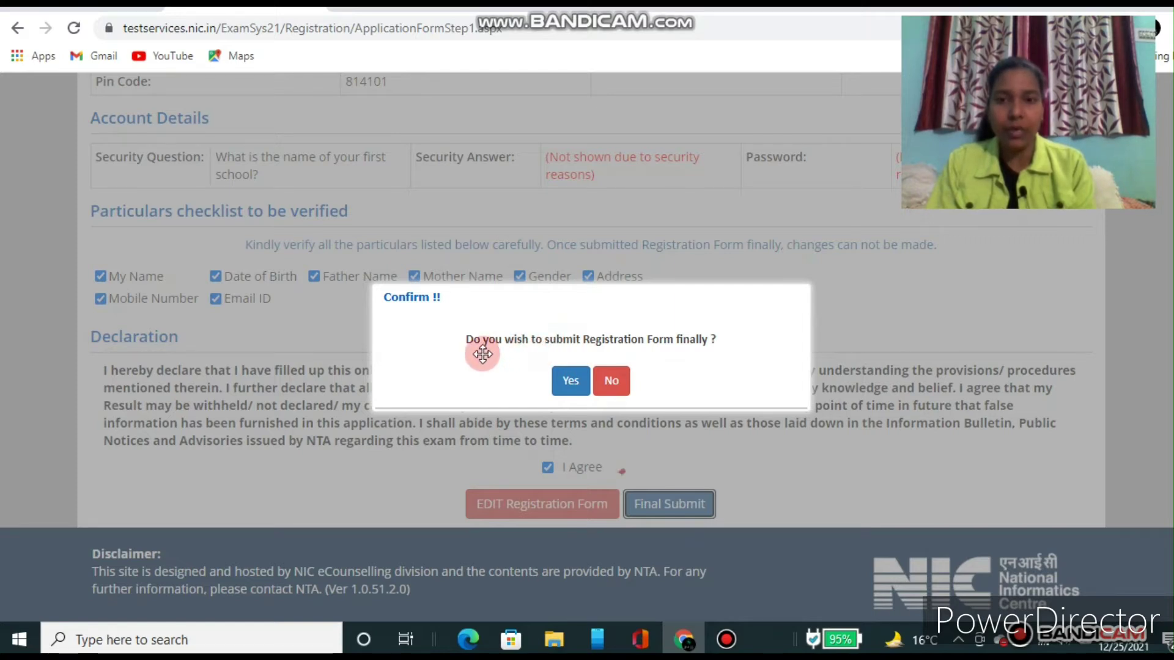
Step: Confirm the final submission with Yes, marking the Registration Form as Completed
click(569, 382)
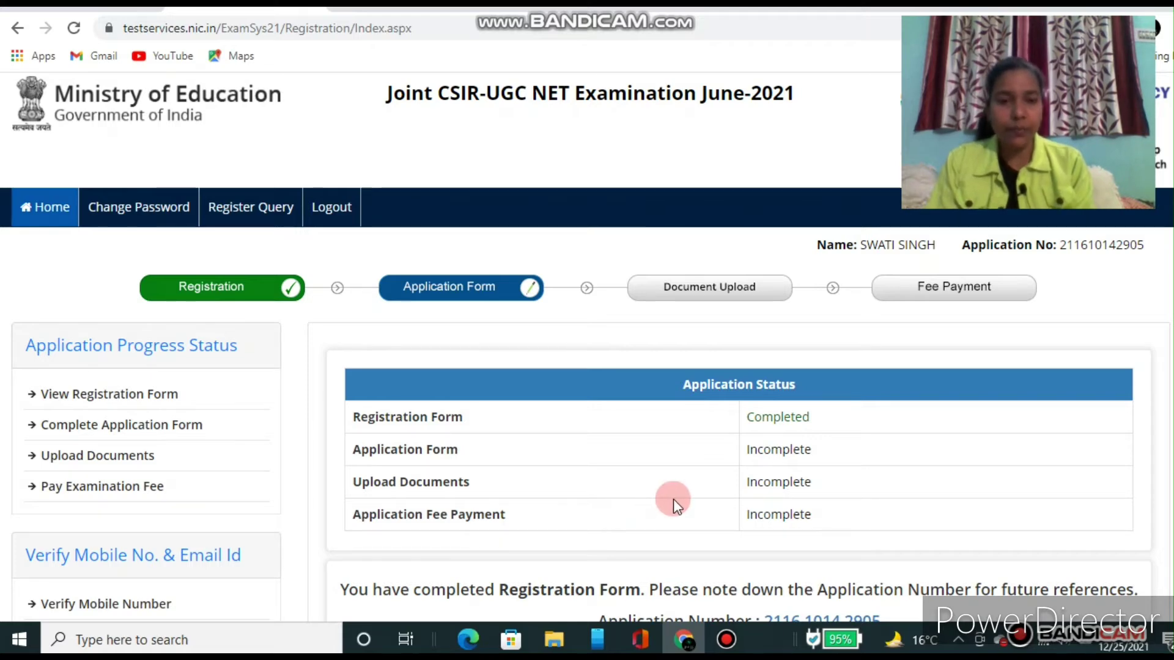
Step: Scroll down the Application Status page and launch Complete Application Form
scroll(673, 499, down, 3)
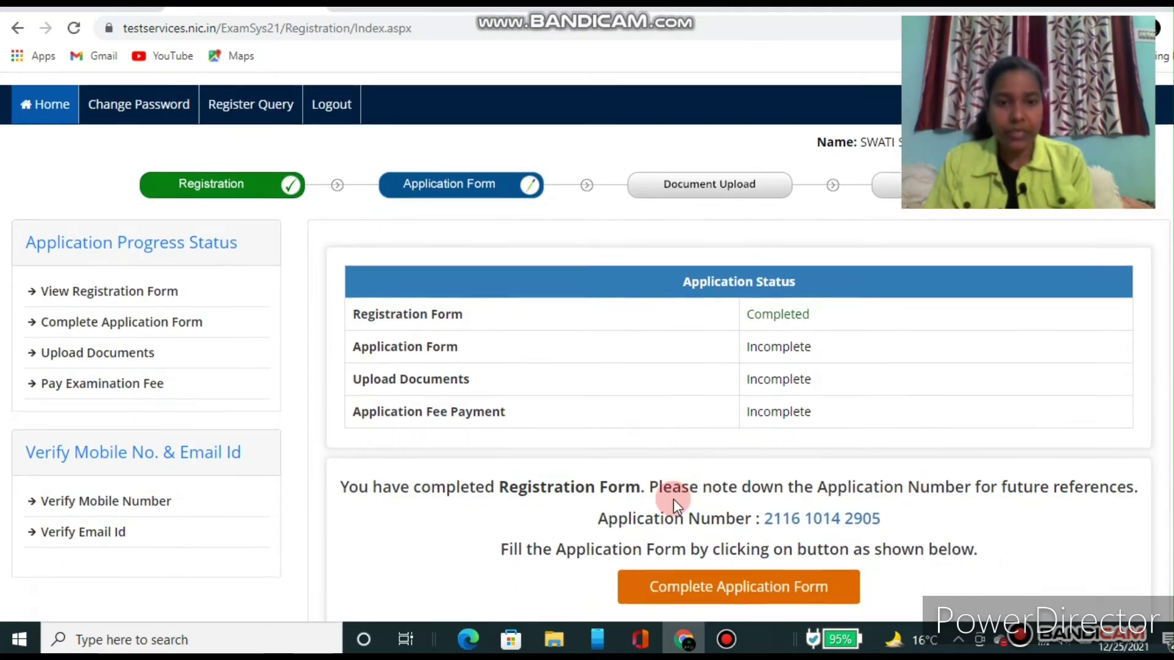
scroll(673, 498, down, 2)
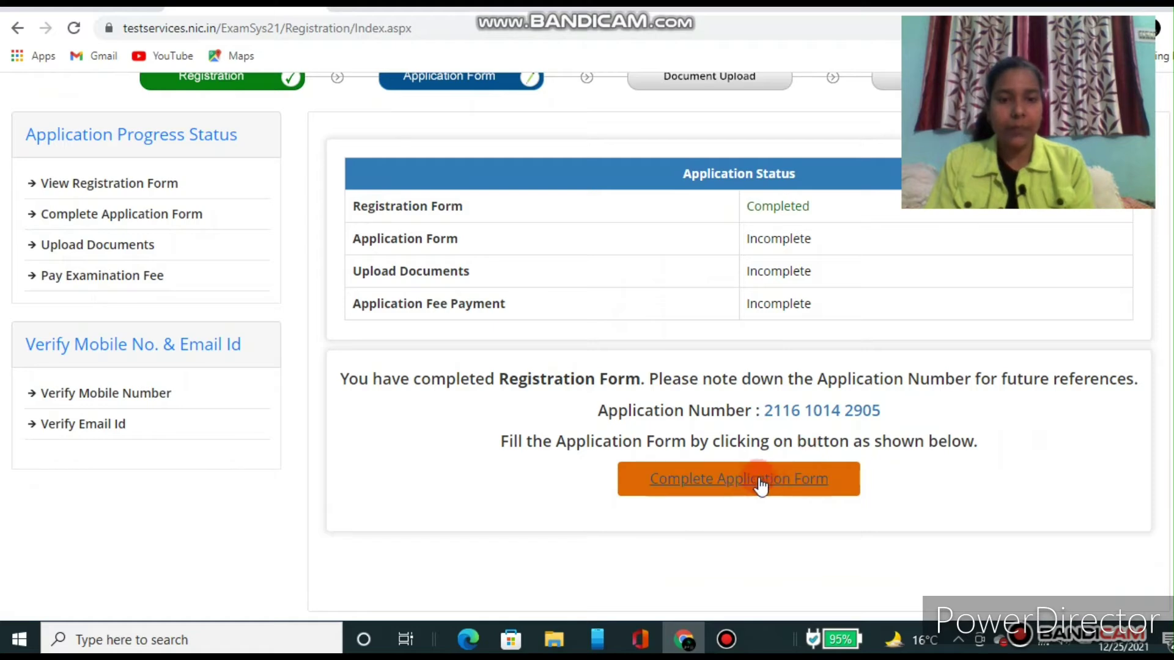
click(747, 488)
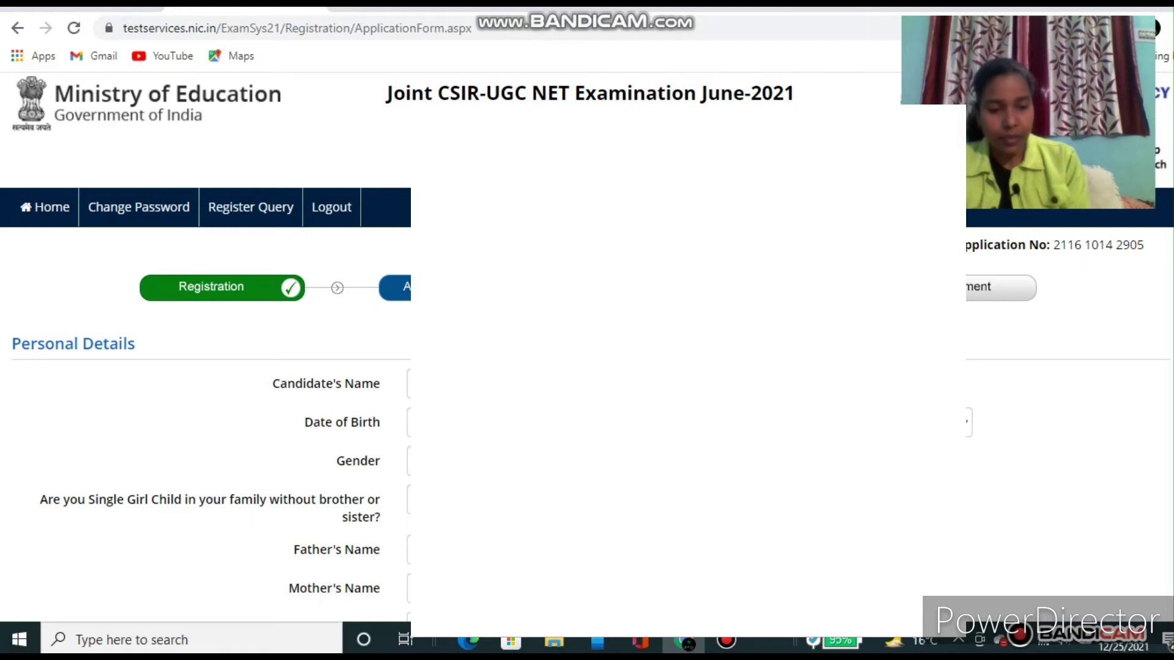
Step: Answer the Single Girl Child question and set Nationality to Indian
scroll(587, 341, down, 3)
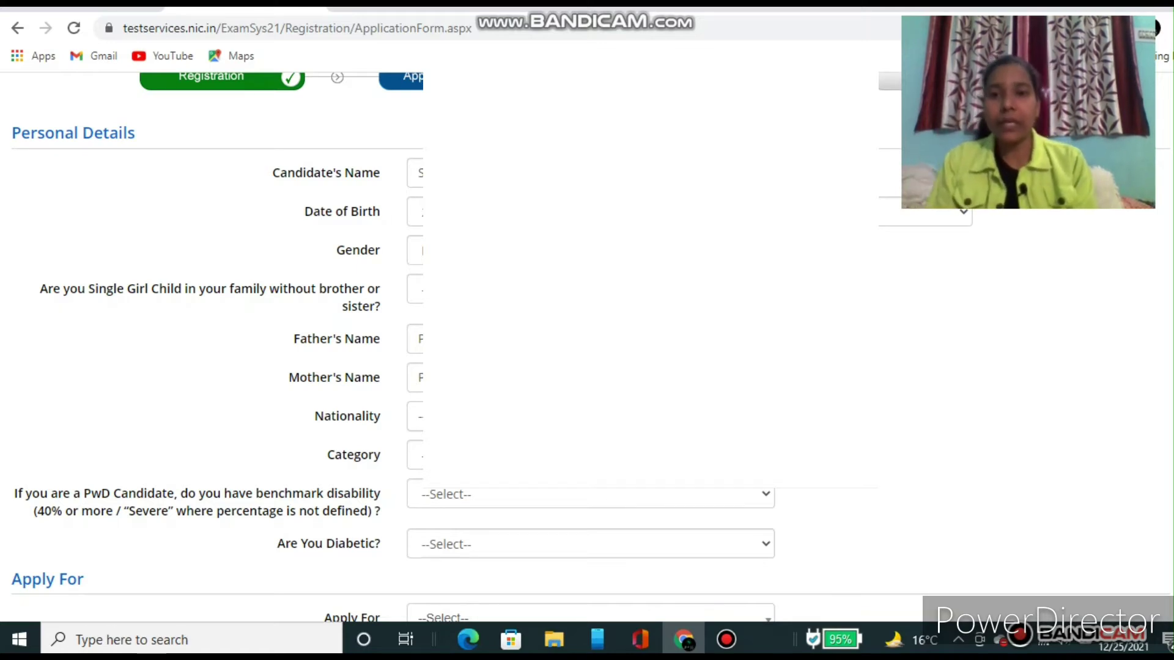
click(590, 289)
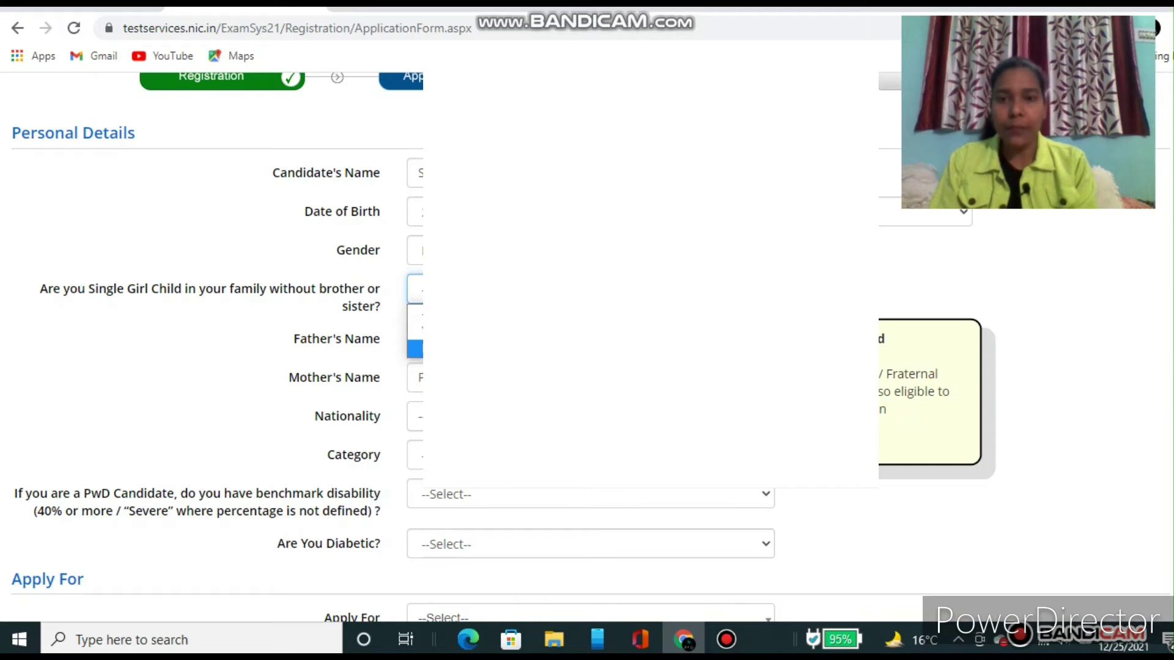
click(591, 349)
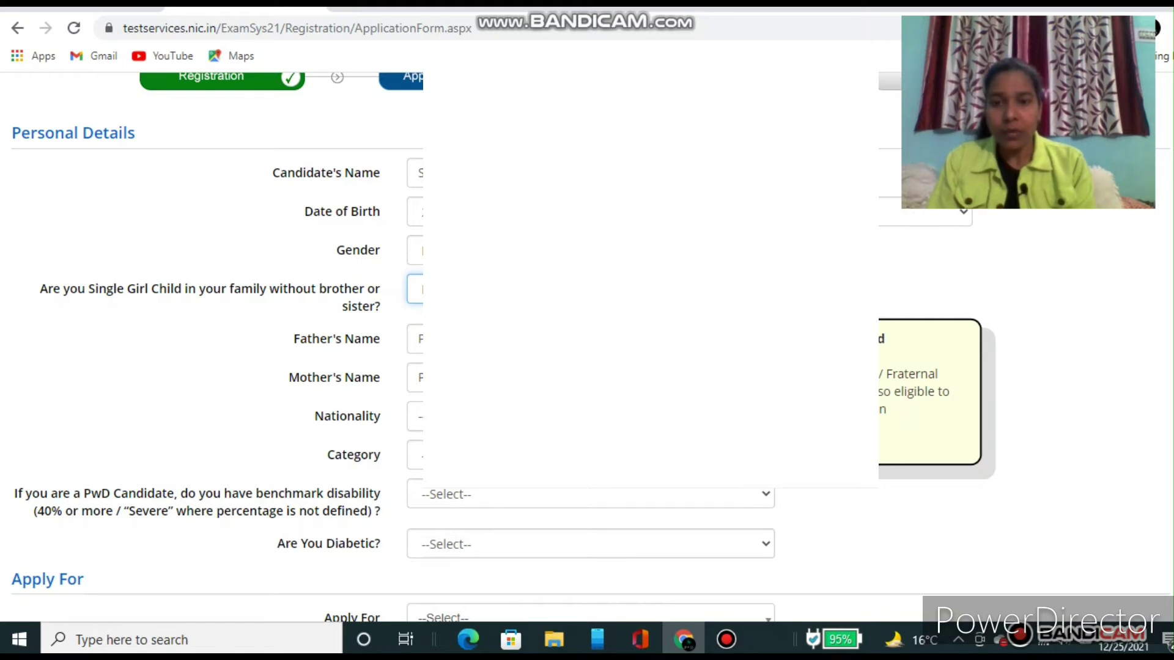
click(586, 416)
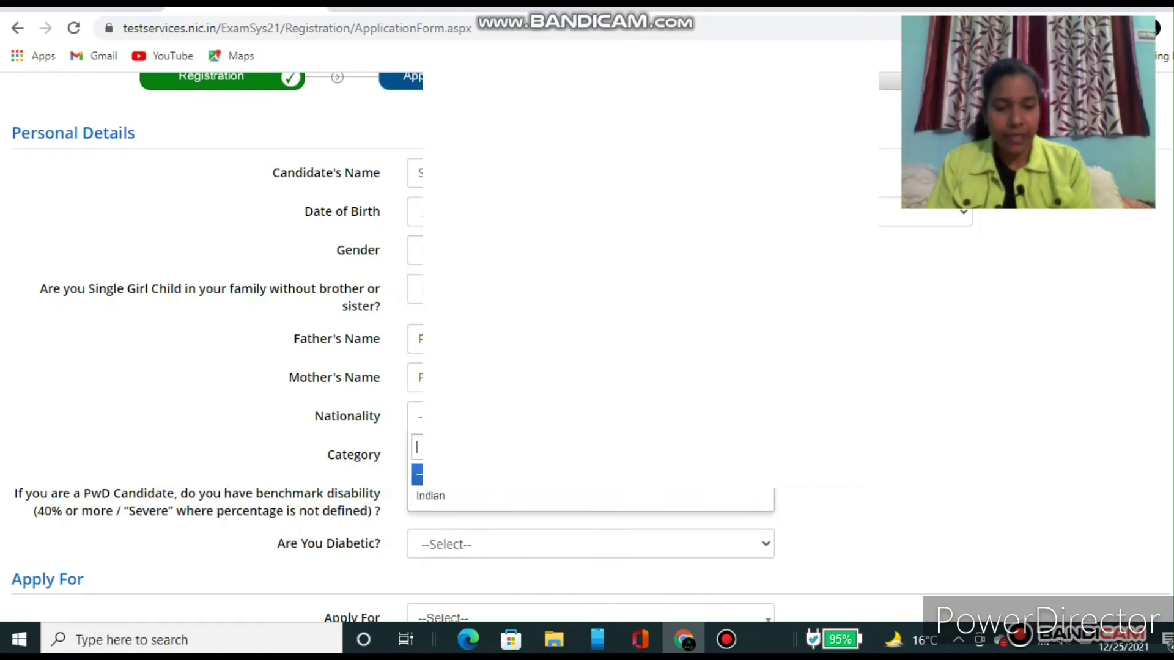
click(440, 499)
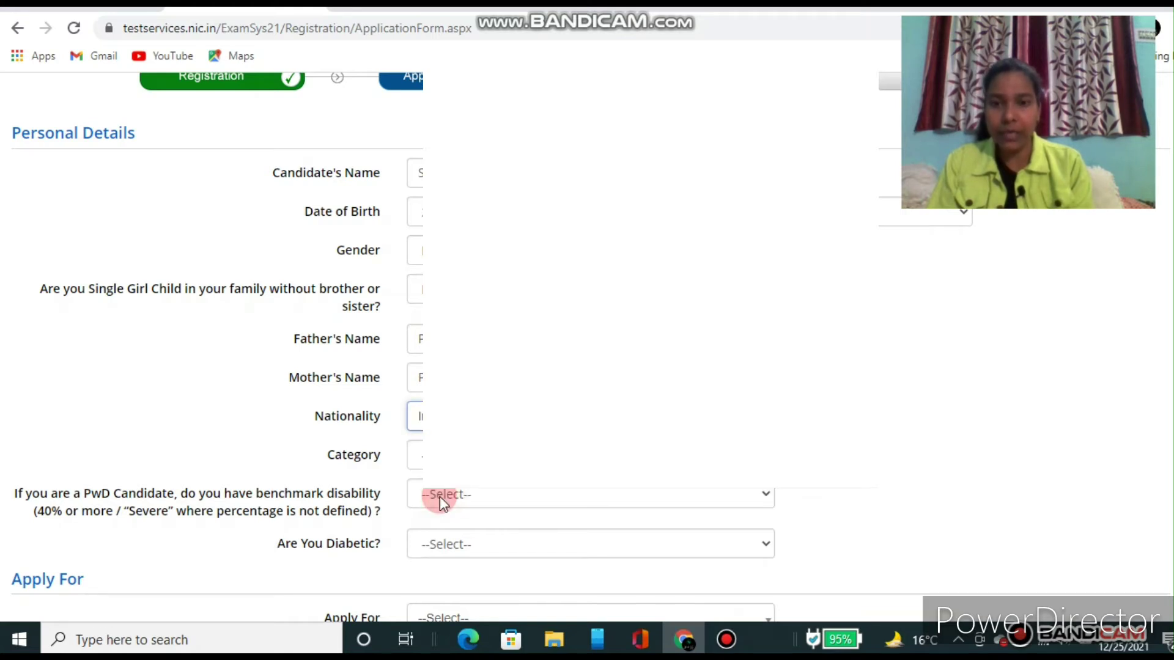
Step: Set Category to General, correcting the first selection
click(587, 455)
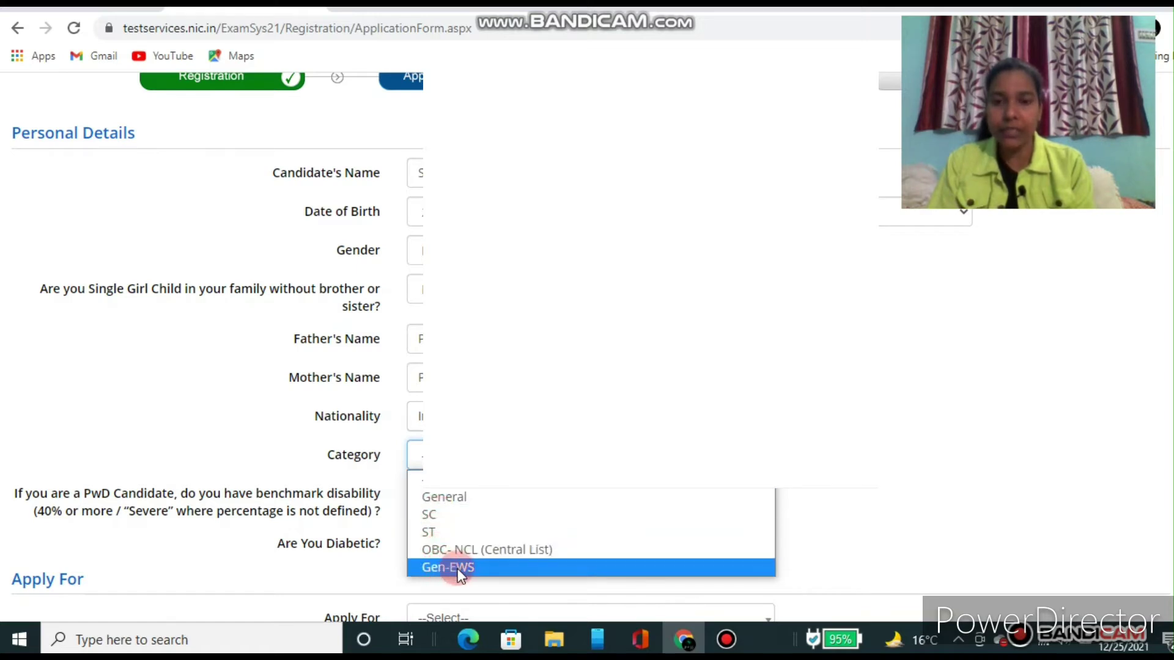
click(467, 500)
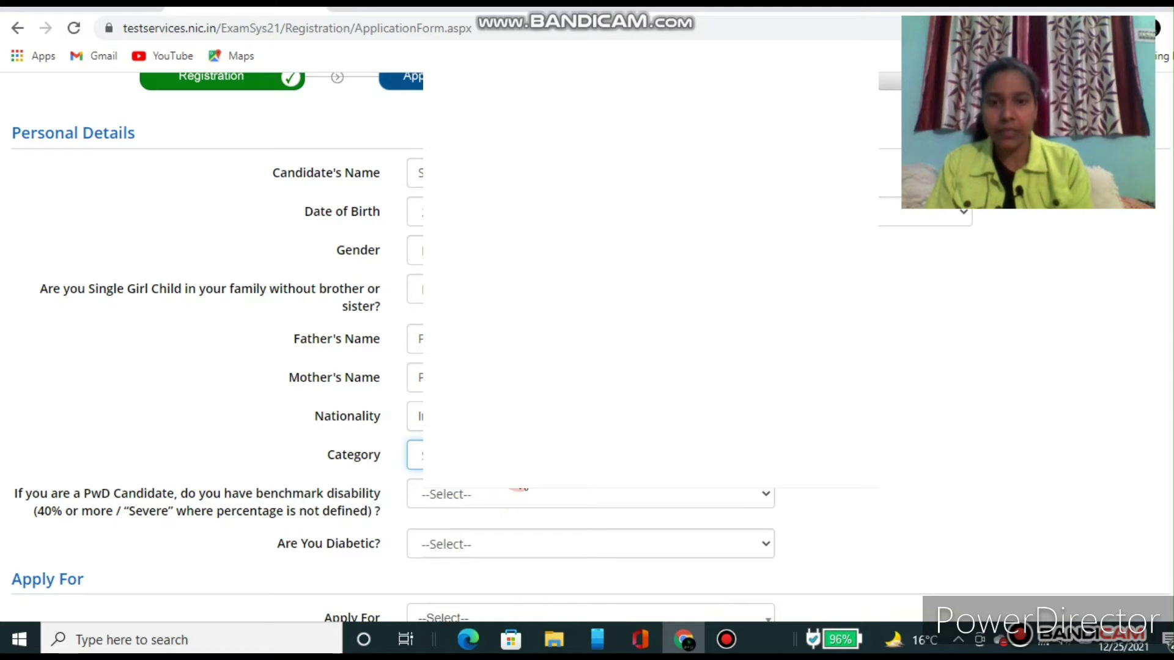
click(516, 458)
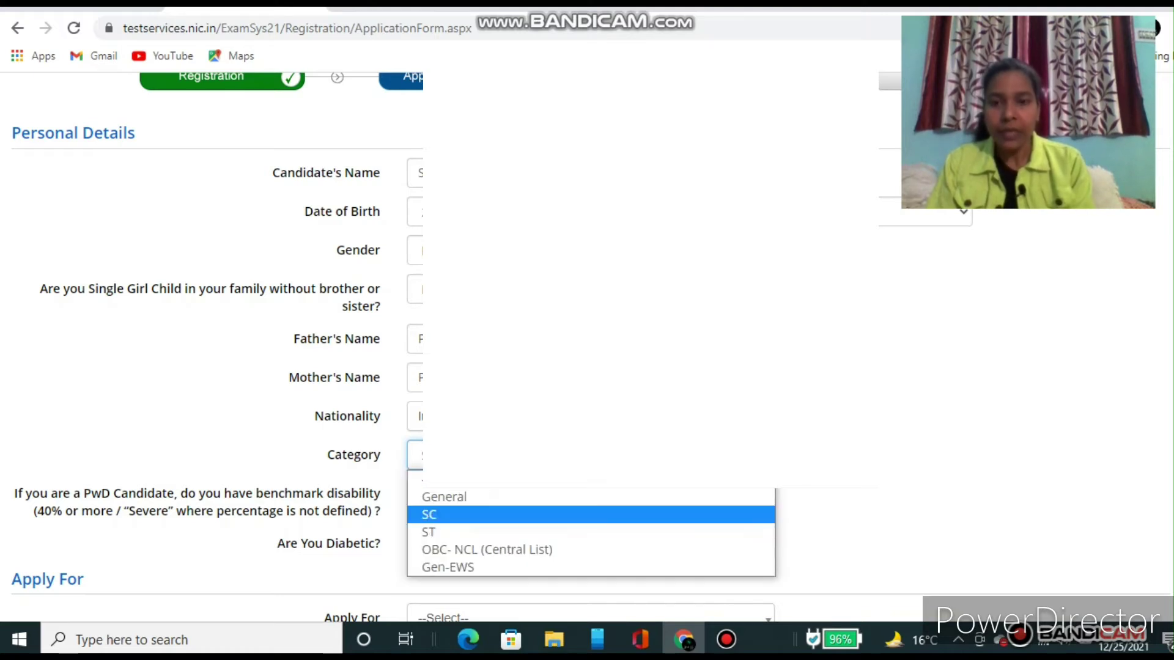
click(472, 497)
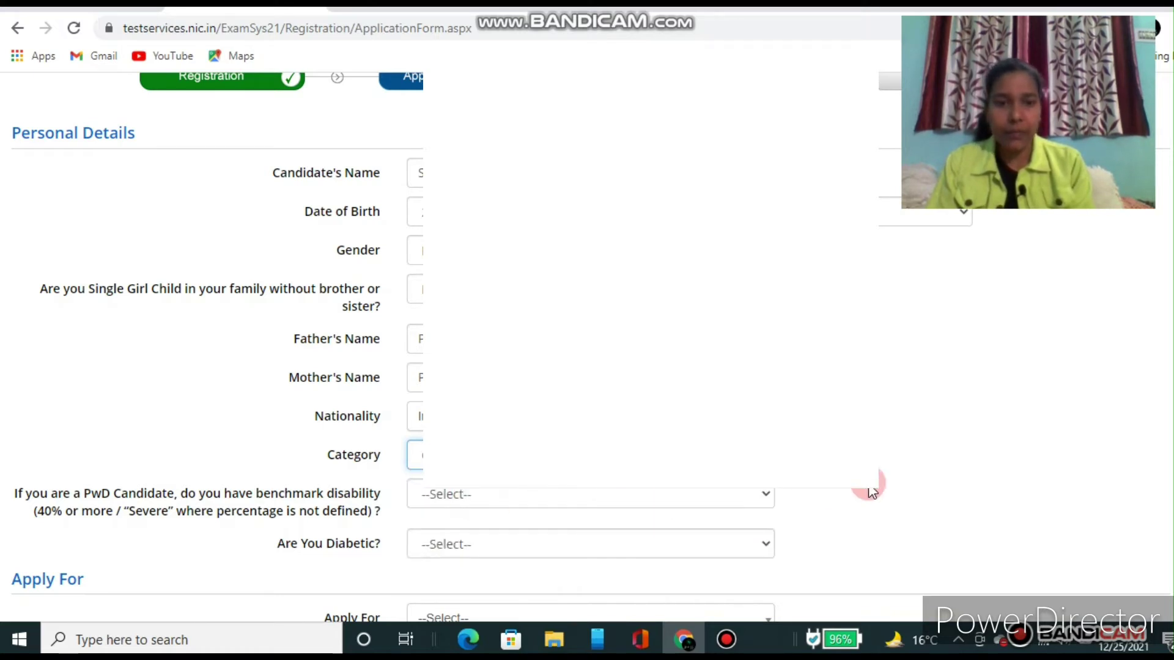
scroll(872, 492, down, 2)
scroll(871, 492, down, 3)
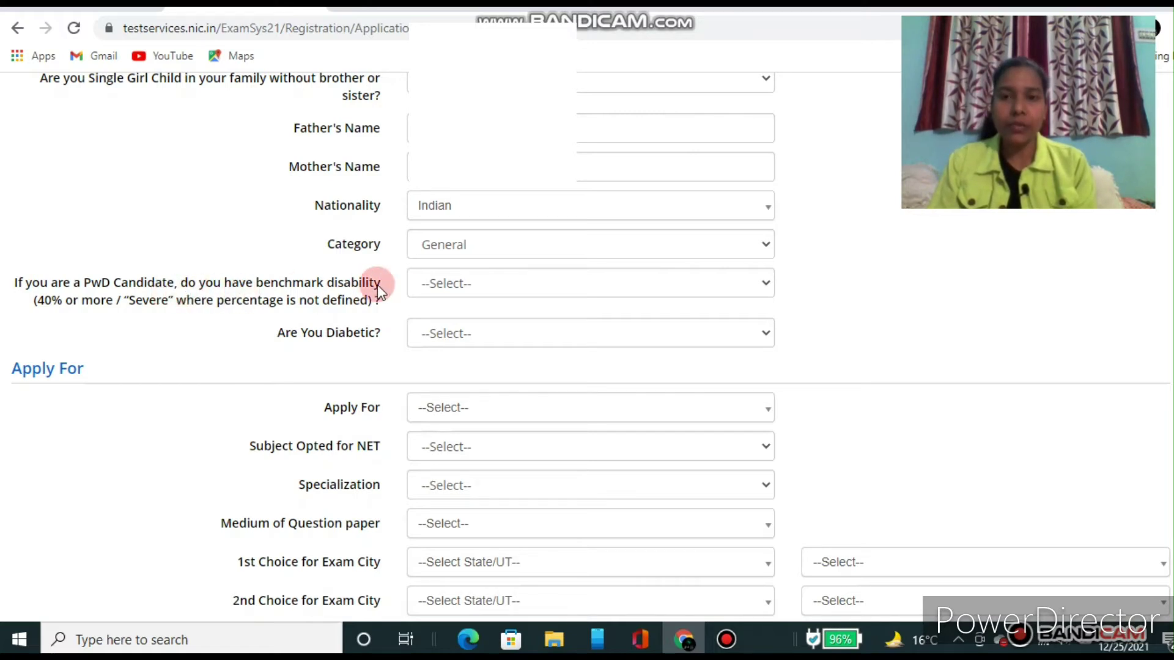
click(526, 286)
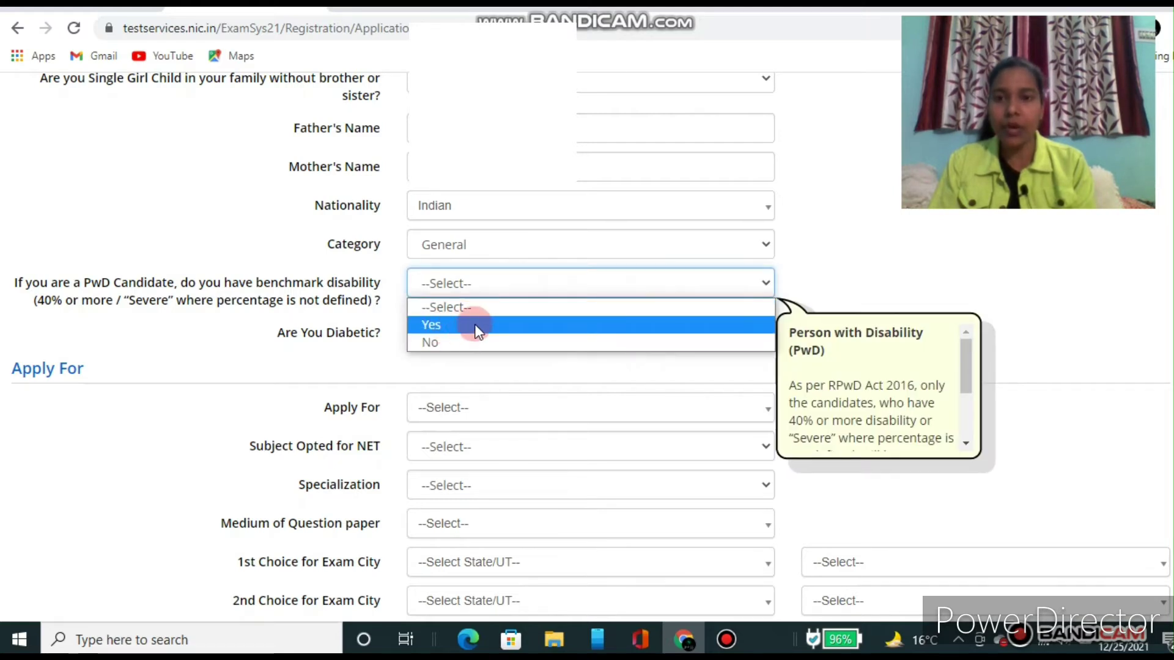
click(448, 342)
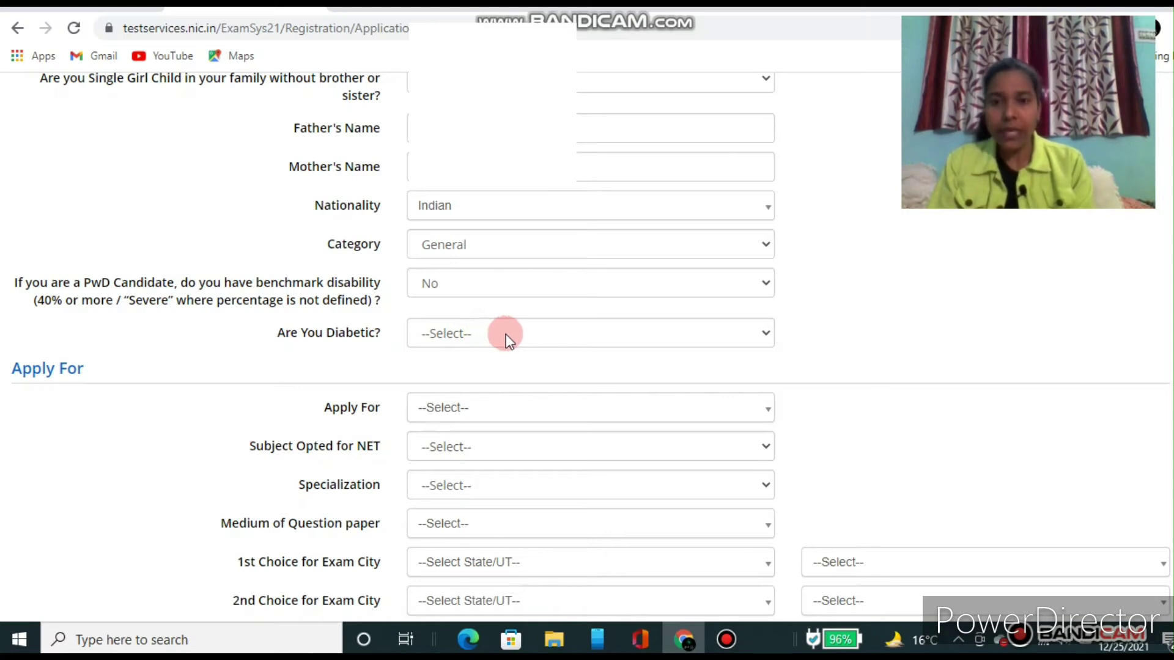
click(510, 338)
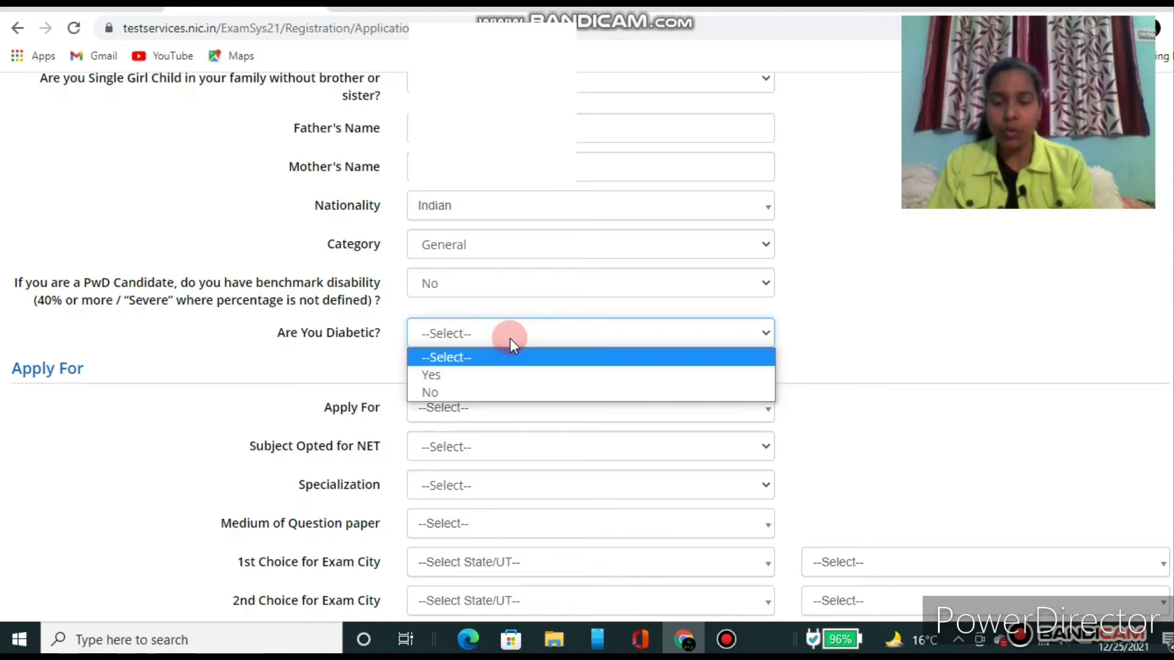
click(441, 392)
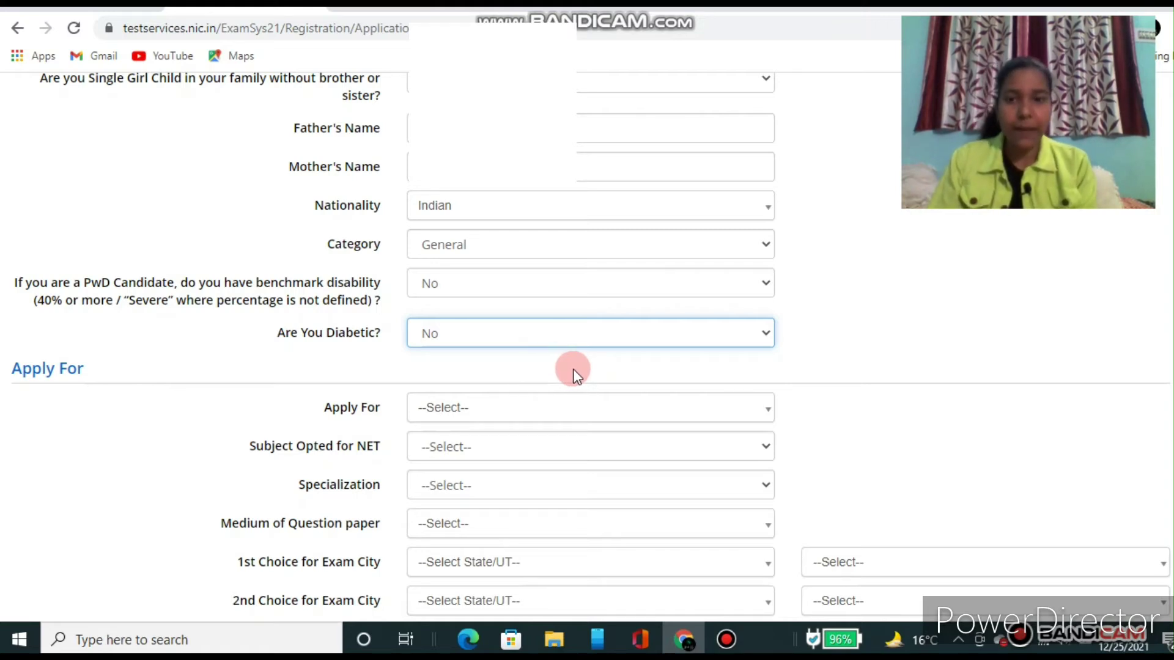
click(849, 468)
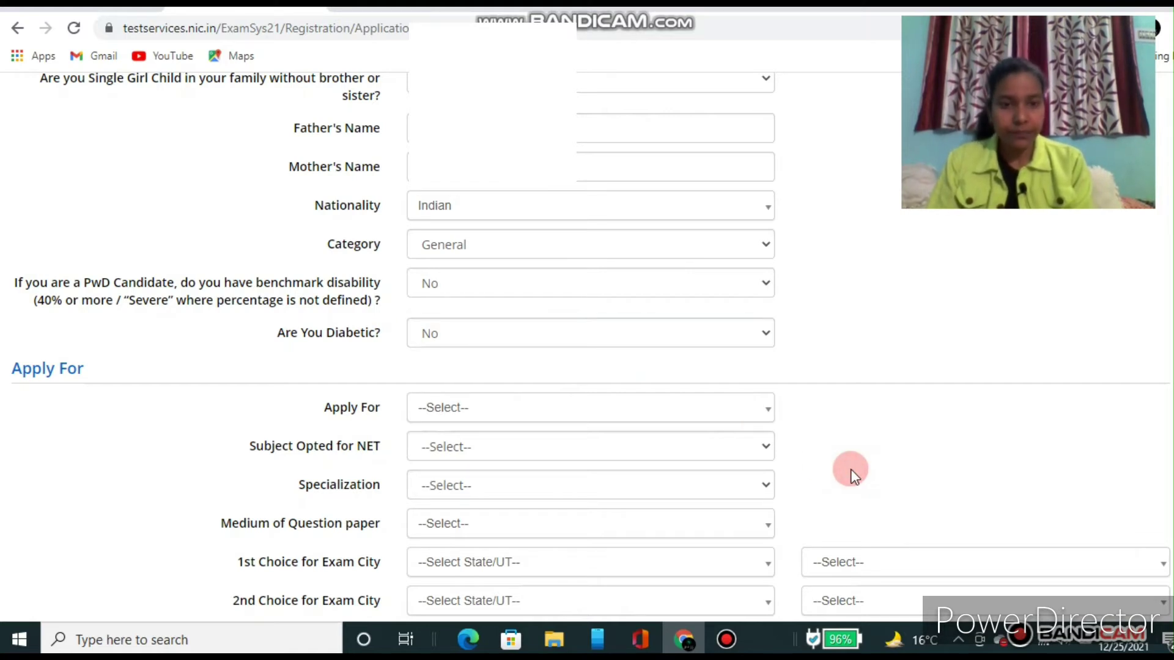
Step: Scroll to the Apply For section and choose 'Applied for JRF'
scroll(853, 475, down, 2)
scroll(852, 476, down, 1)
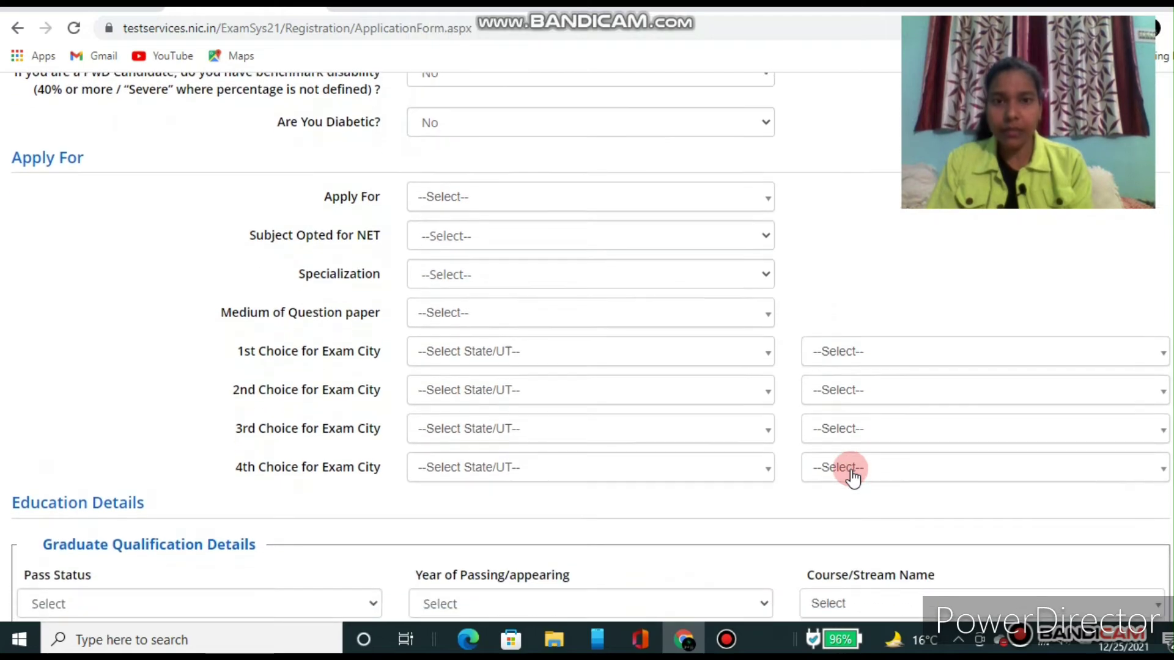
scroll(853, 477, down, 1)
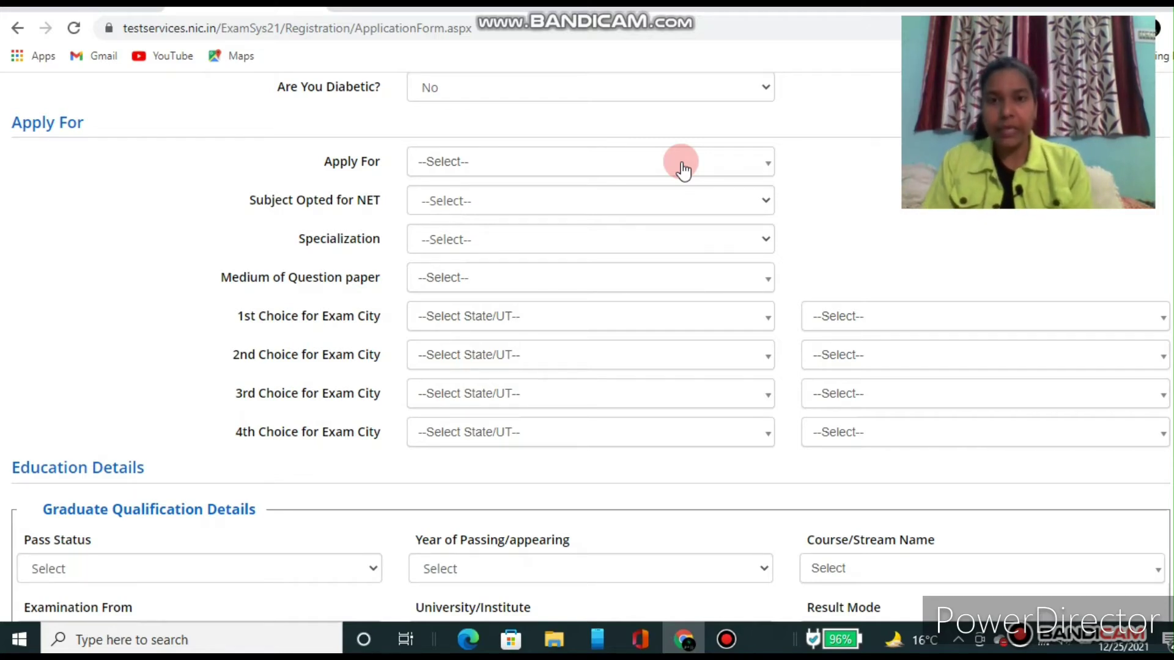
click(683, 170)
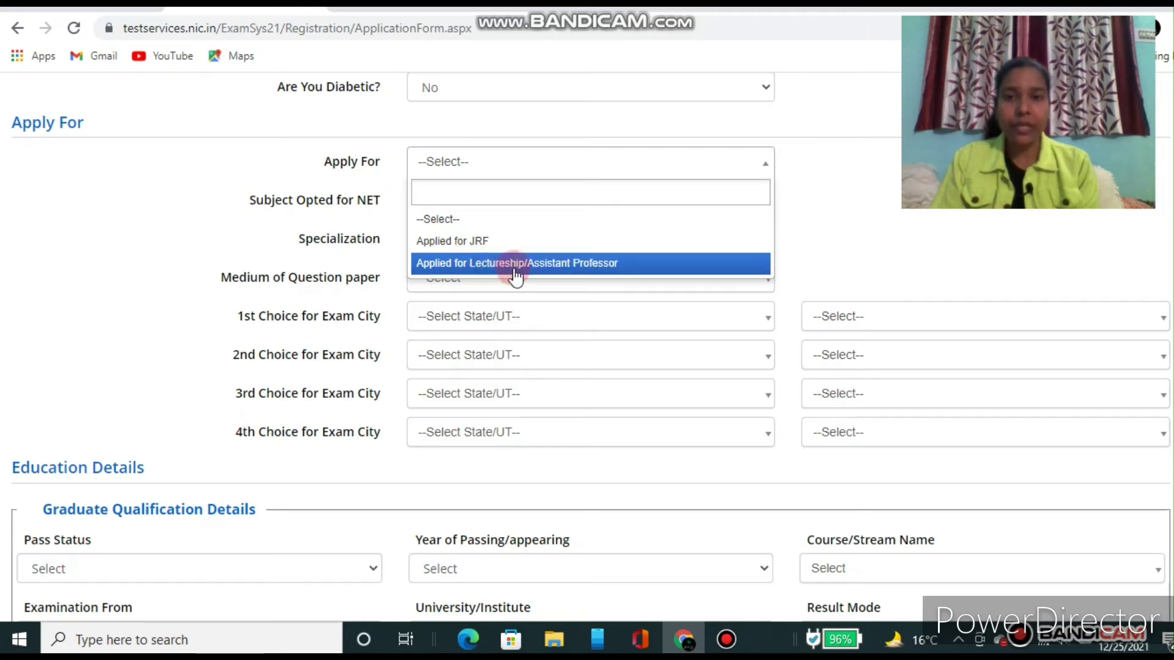
click(496, 242)
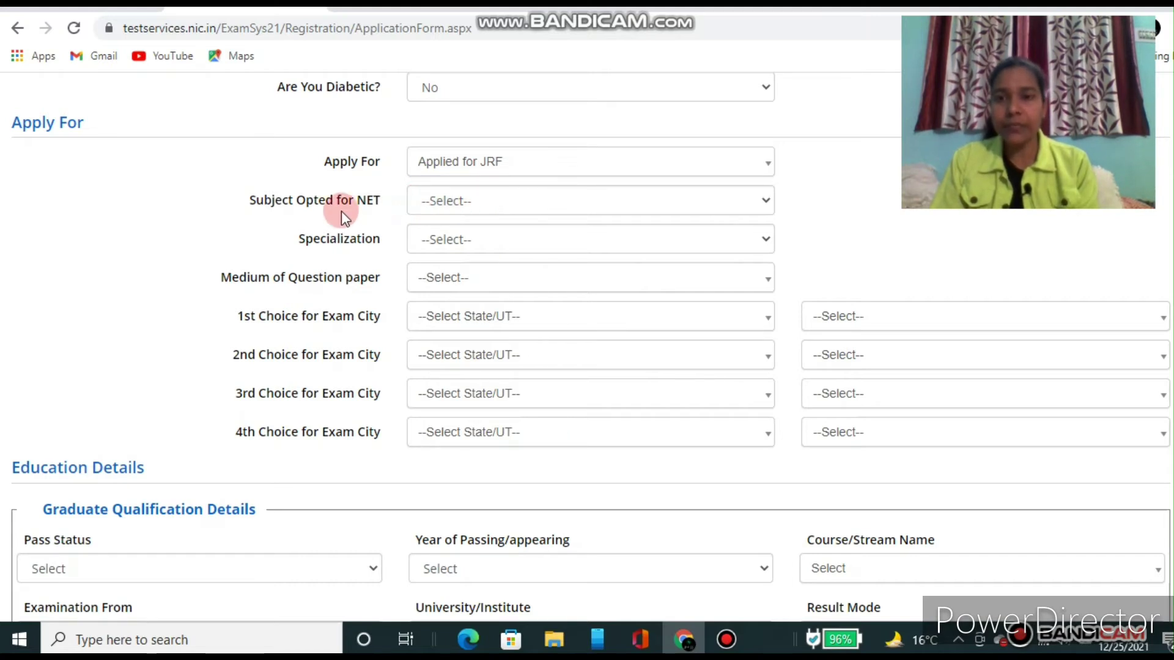
click(506, 200)
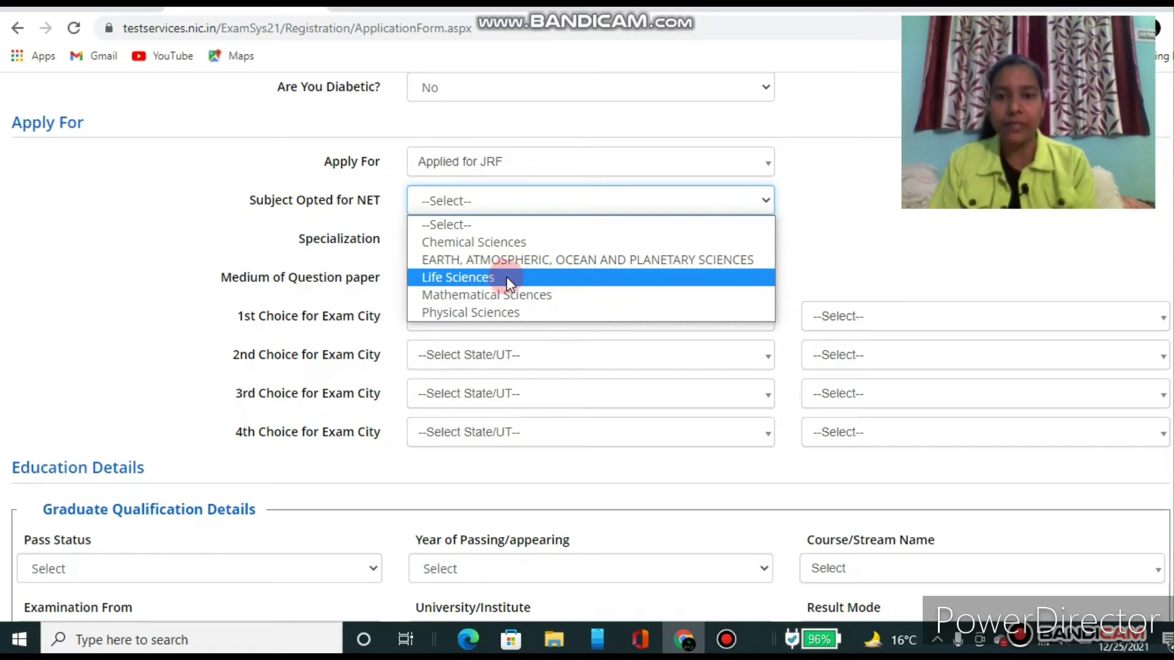
Step: Select Life Sciences as the NET subject with Zoology as the specialization
click(506, 277)
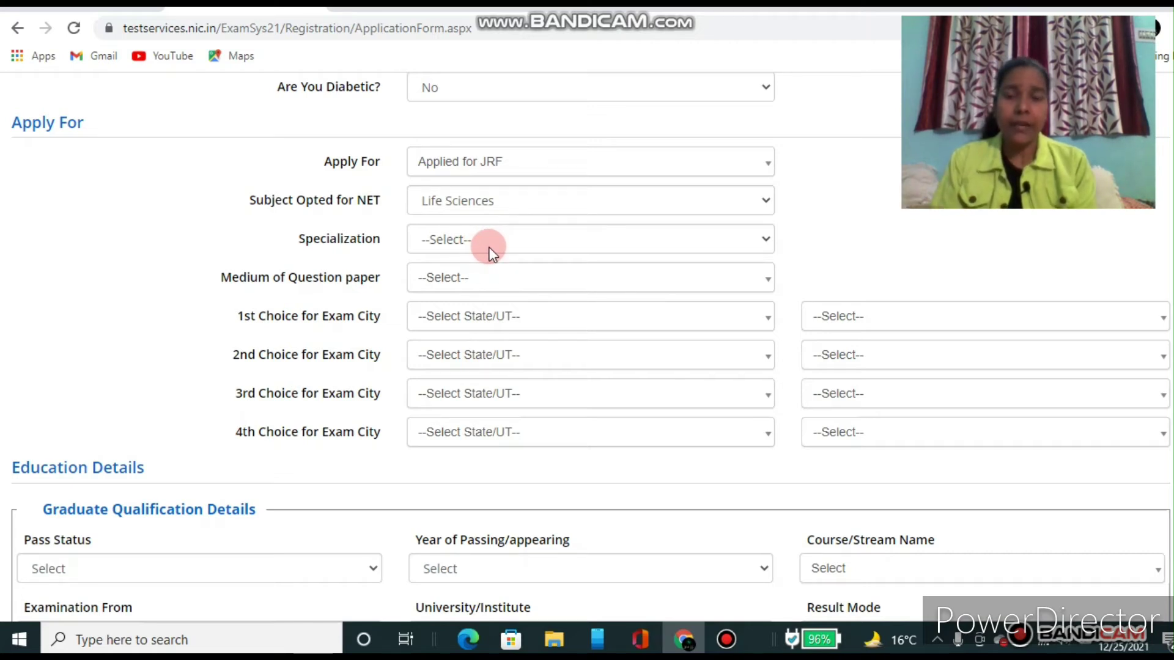
click(489, 248)
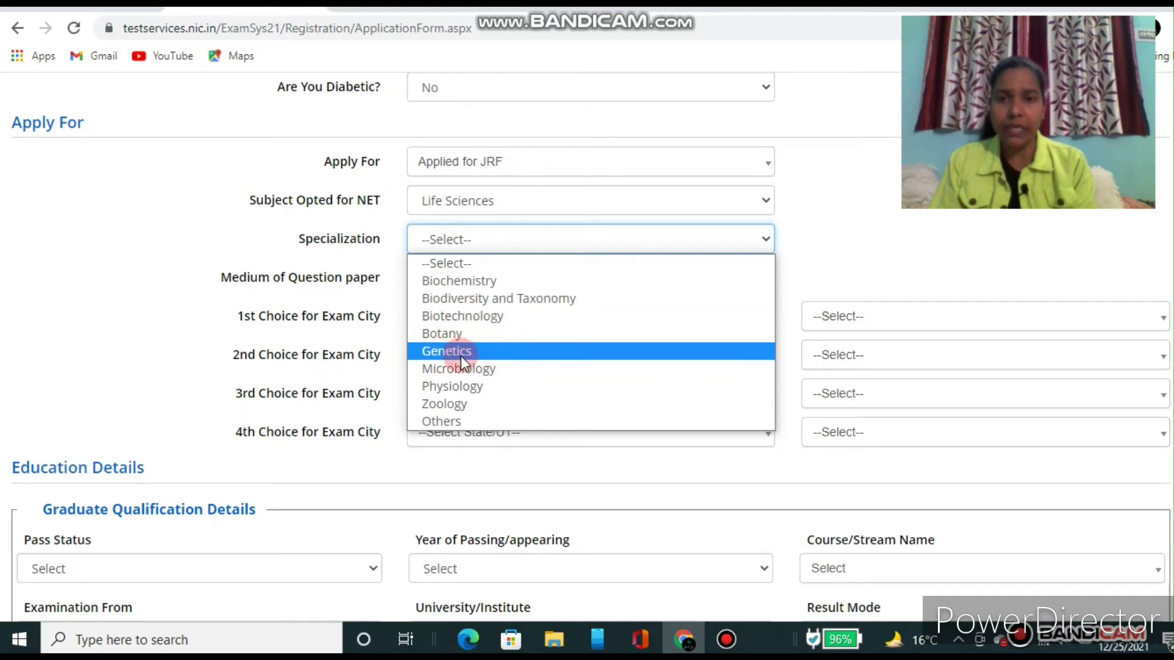
click(460, 403)
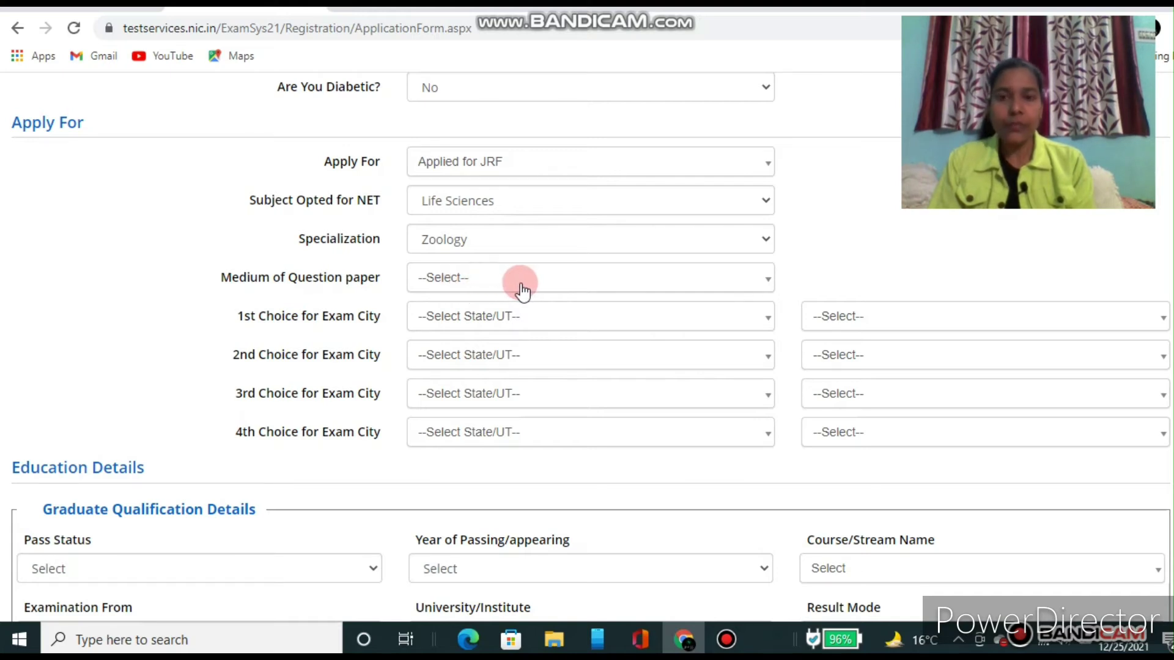
click(523, 292)
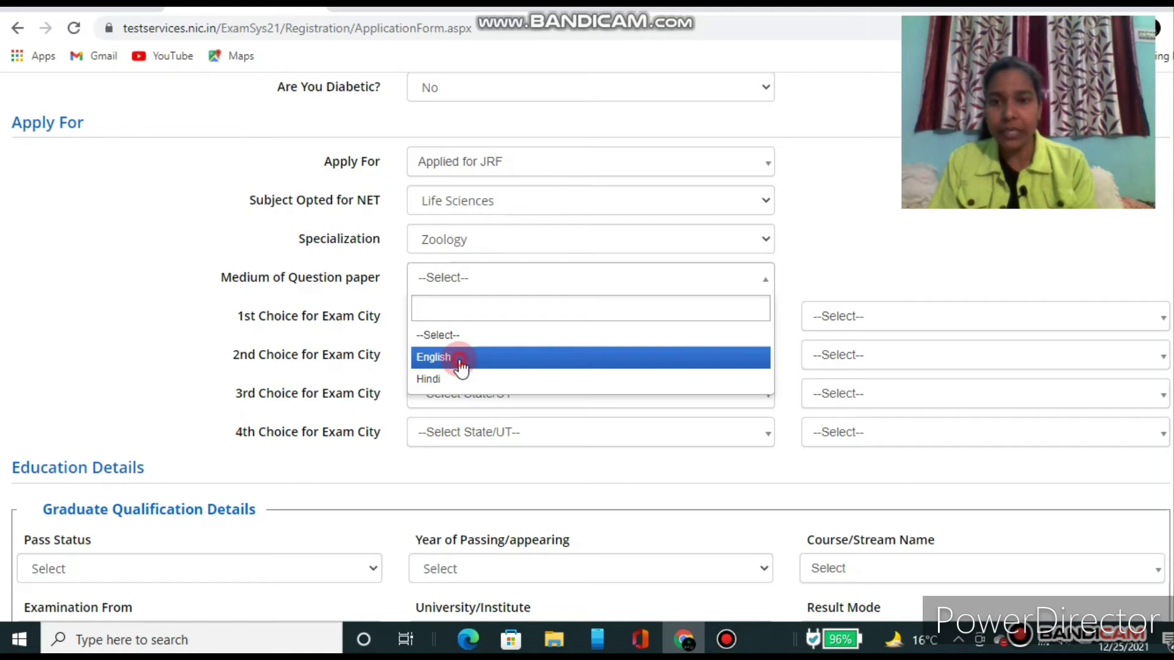
Step: Select English as the medium of the question paper
click(460, 359)
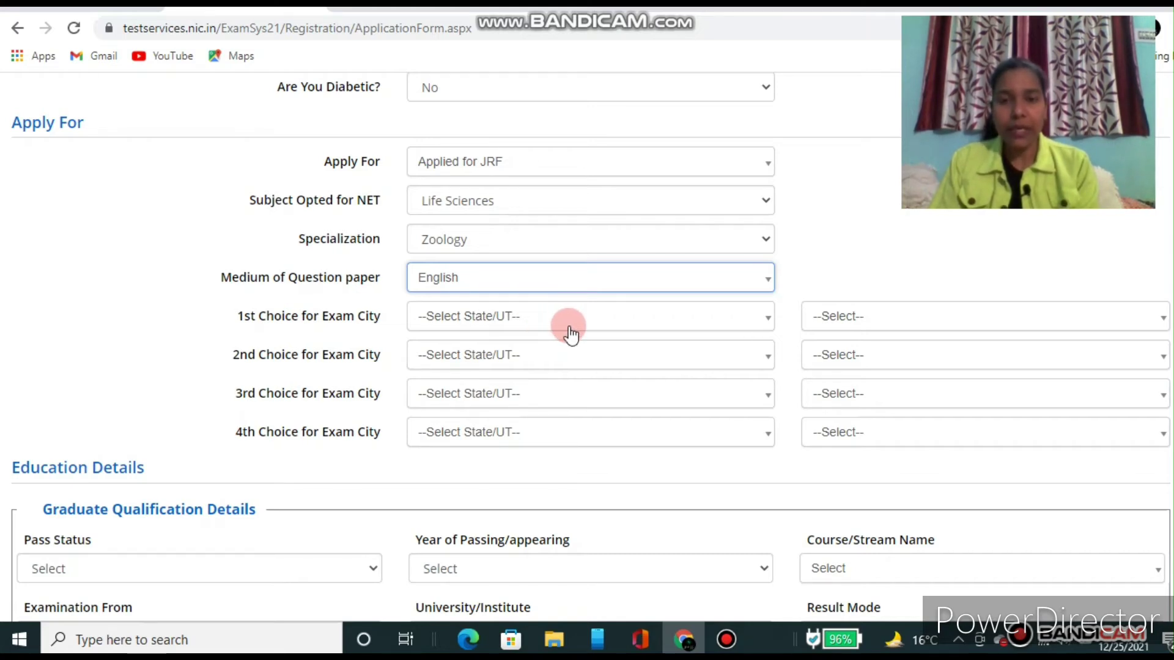
Step: Set the 1st and 2nd exam city choice states to JHARKHAND and BIHAR
click(568, 328)
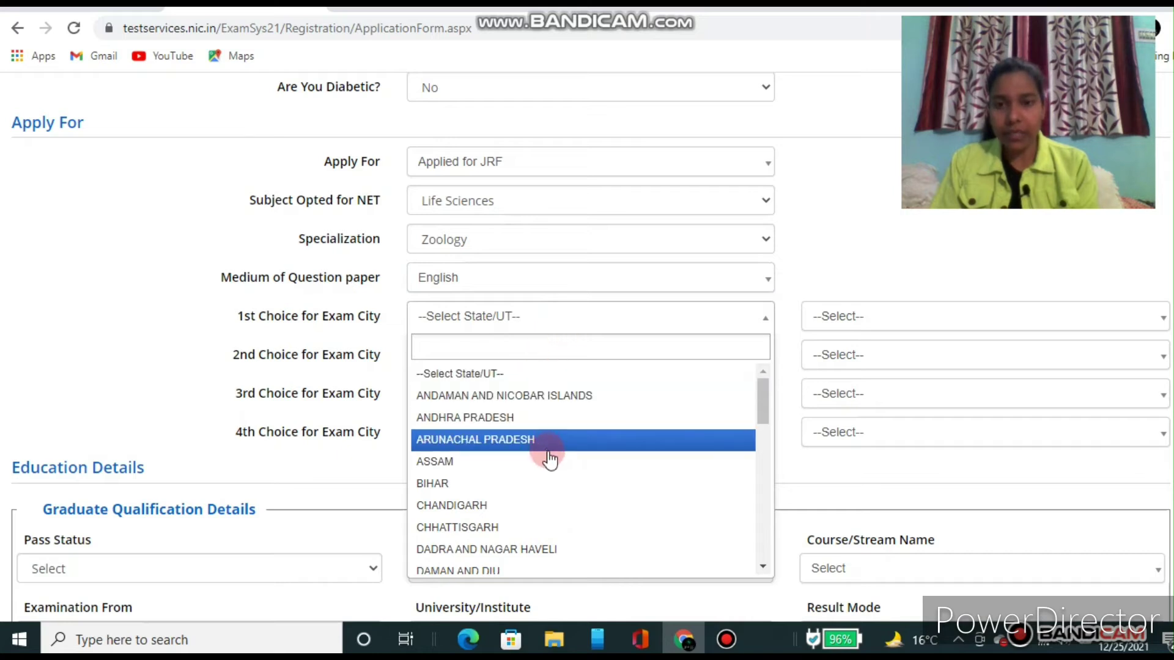
key(Down)
key(Down)
key(Down)
key(Down)
key(Down)
key(Down)
key(Down)
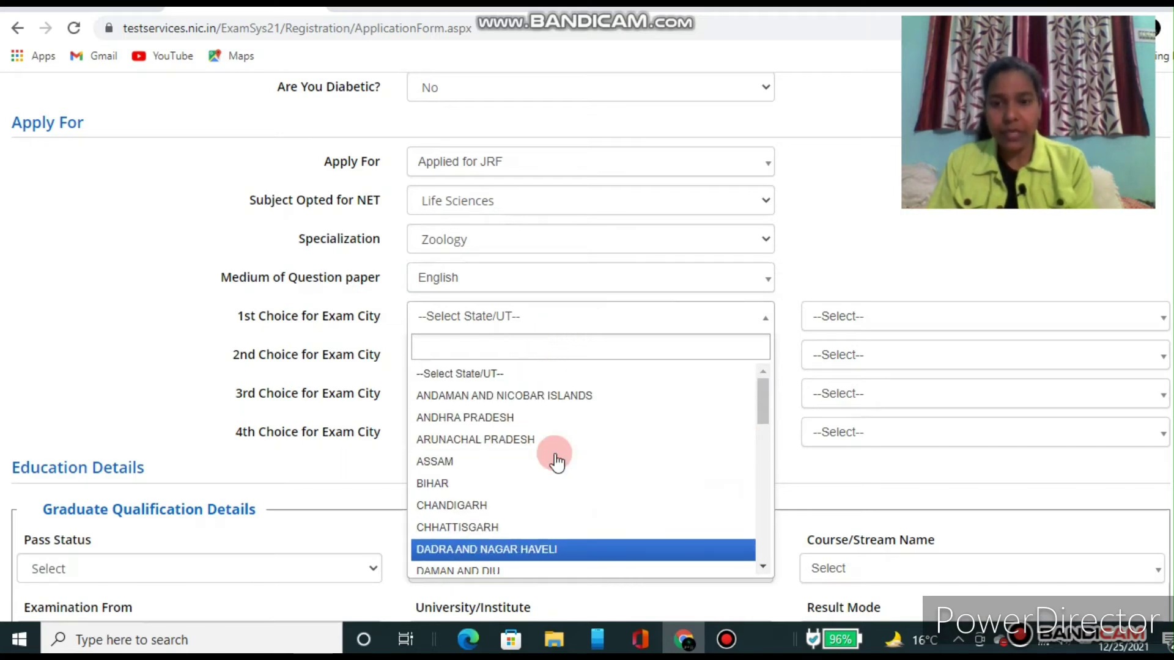
key(Down)
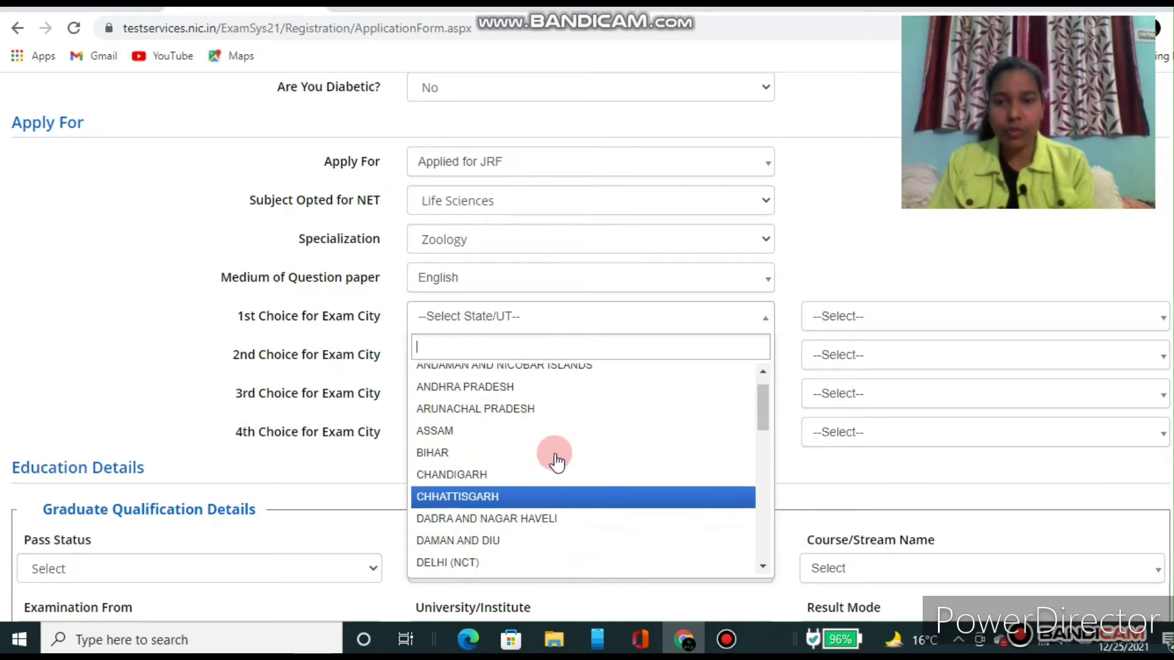
key(Down)
key(Down)
key(Down)
key(Down)
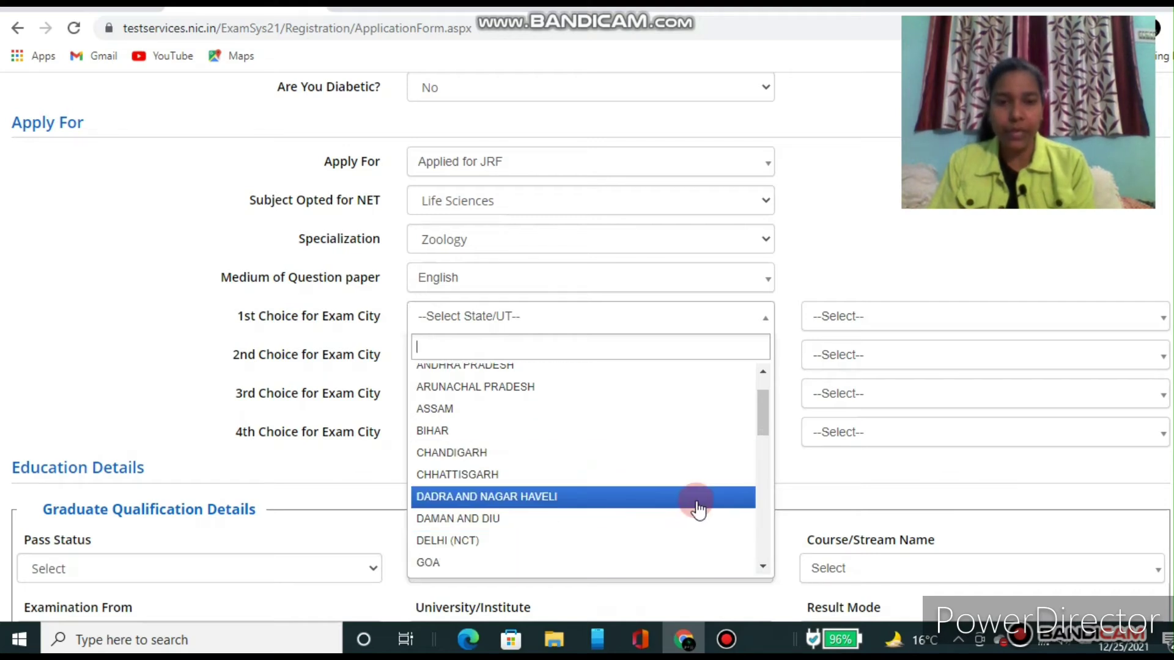
drag(757, 415, 765, 470)
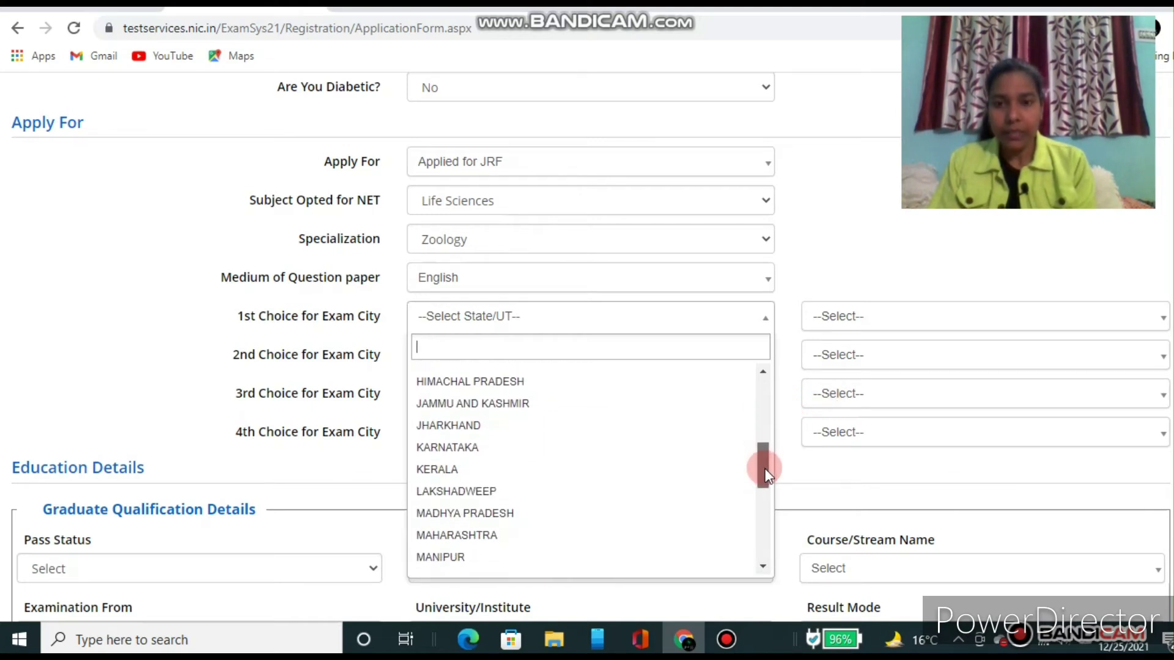
click(492, 426)
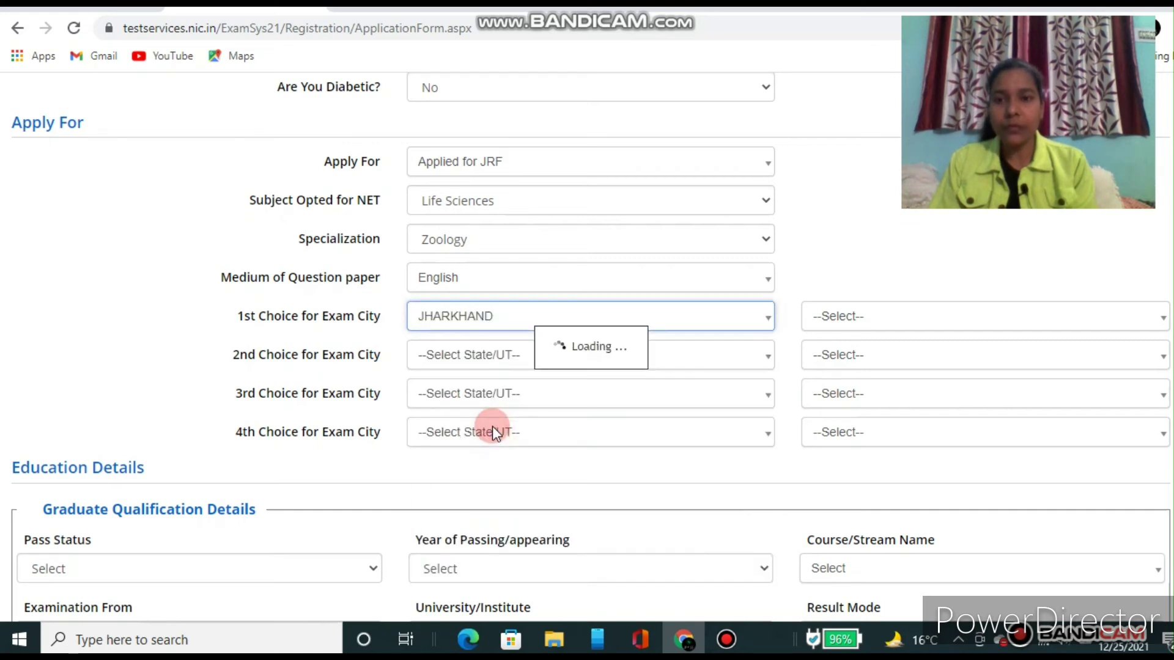
click(701, 362)
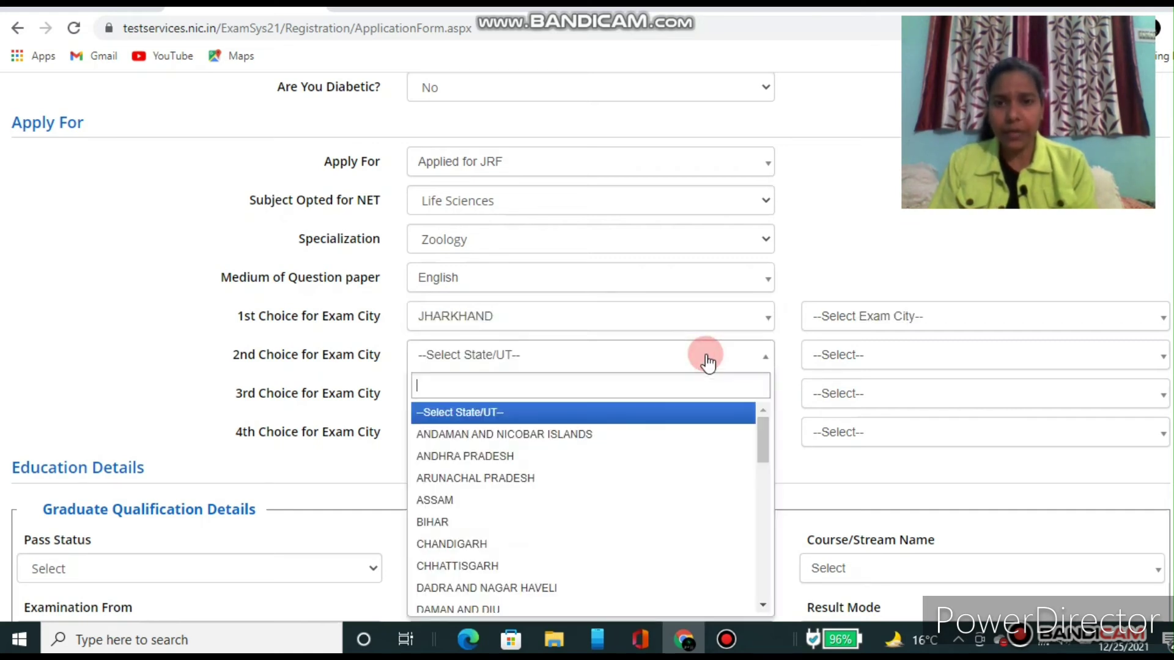
click(459, 522)
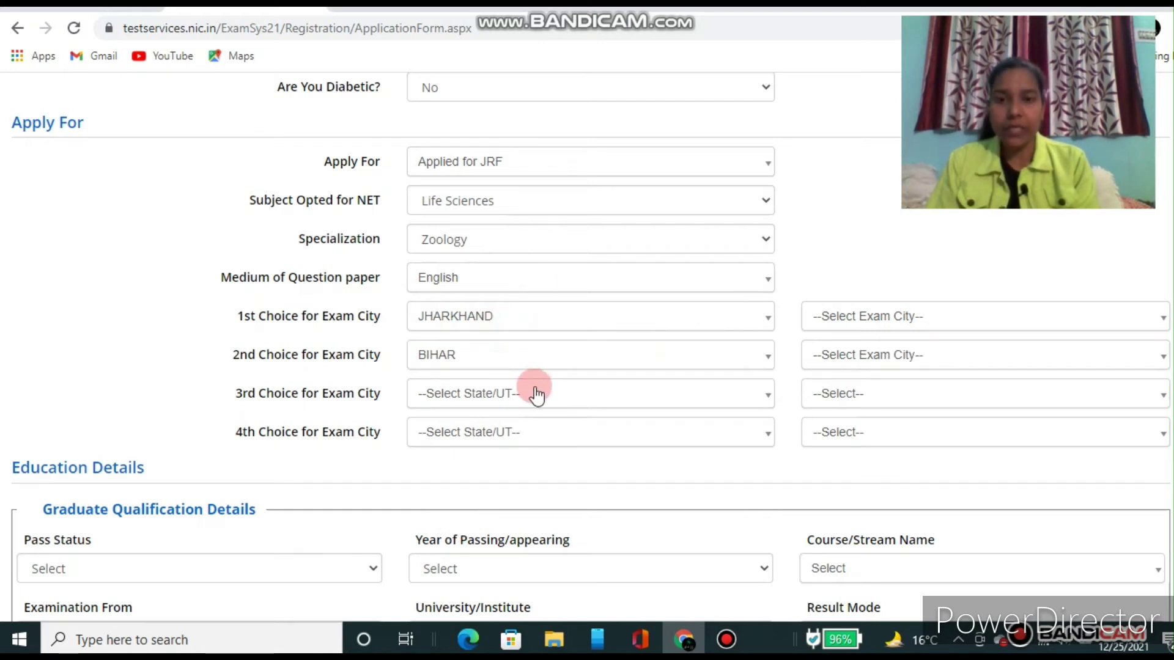
Step: Set the 3rd and 4th choice states to WEST BENGAL and DELHI (NCT)
click(552, 406)
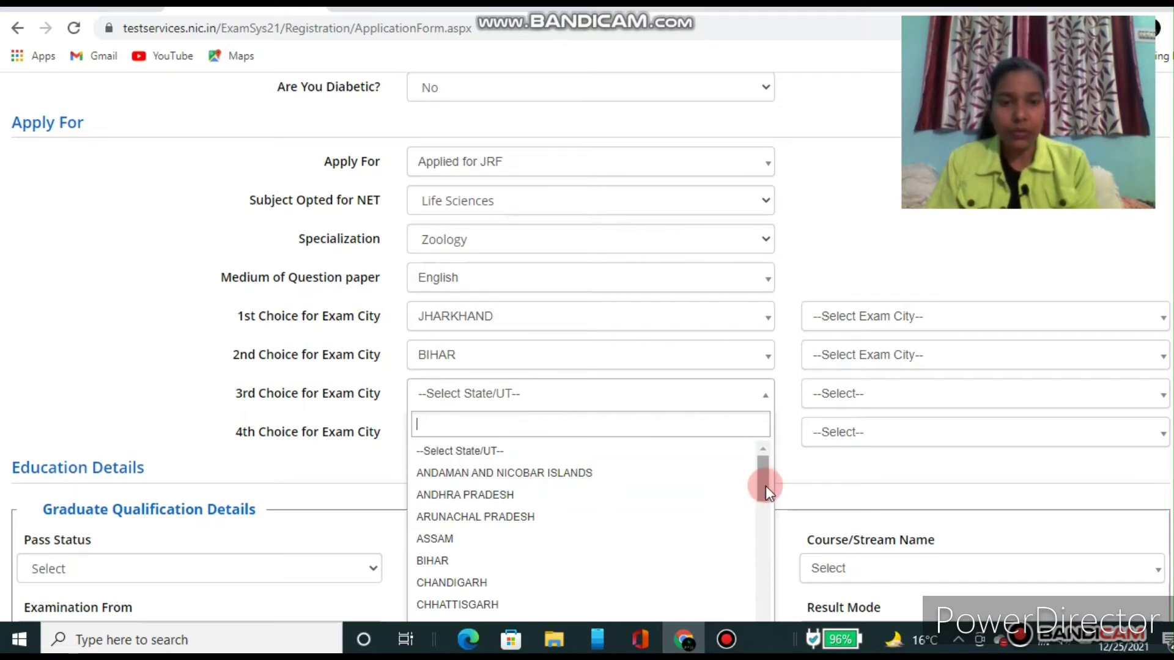
drag(764, 483, 524, 625)
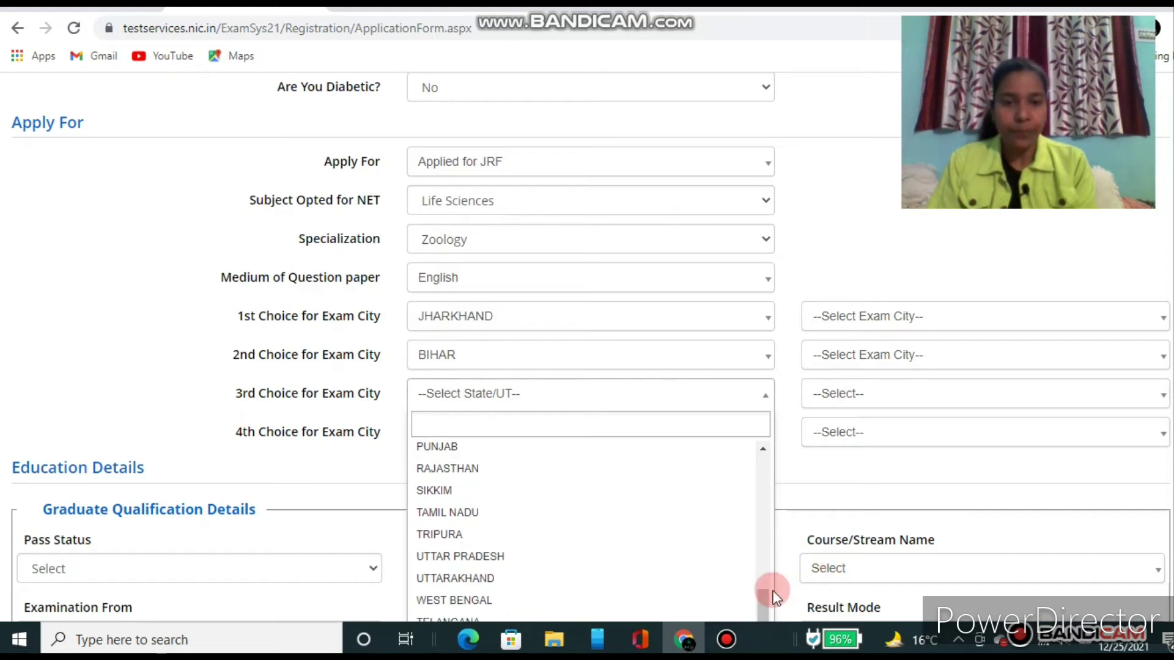
drag(765, 595, 764, 604)
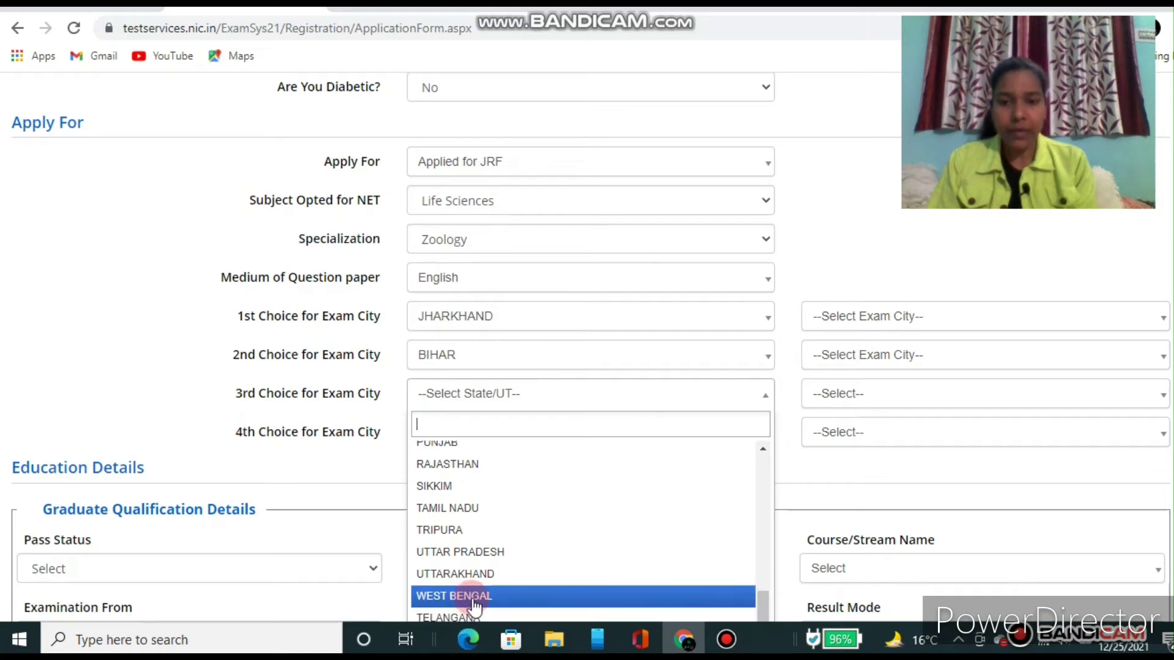
click(475, 596)
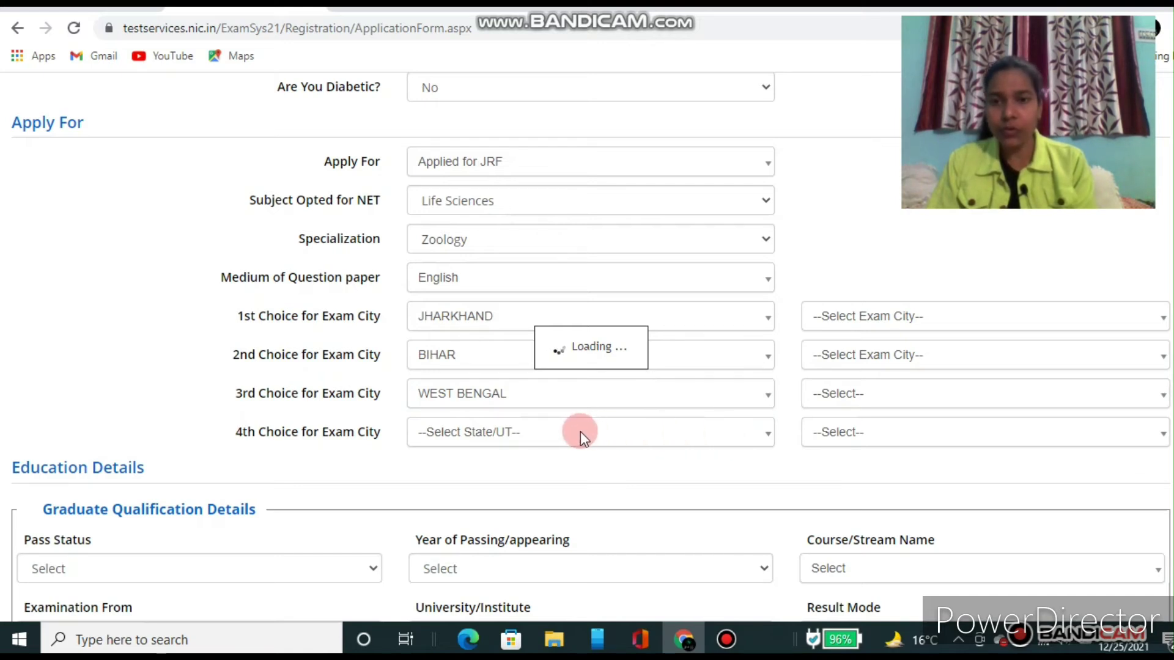
click(672, 436)
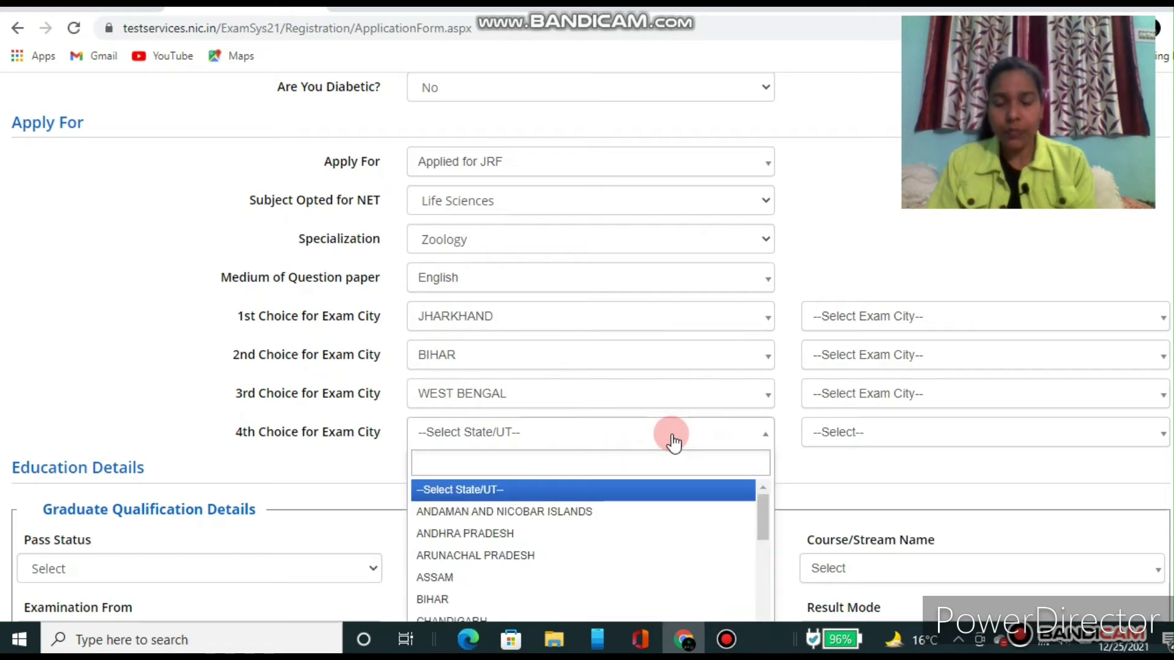
click(765, 495)
drag(775, 518, 762, 548)
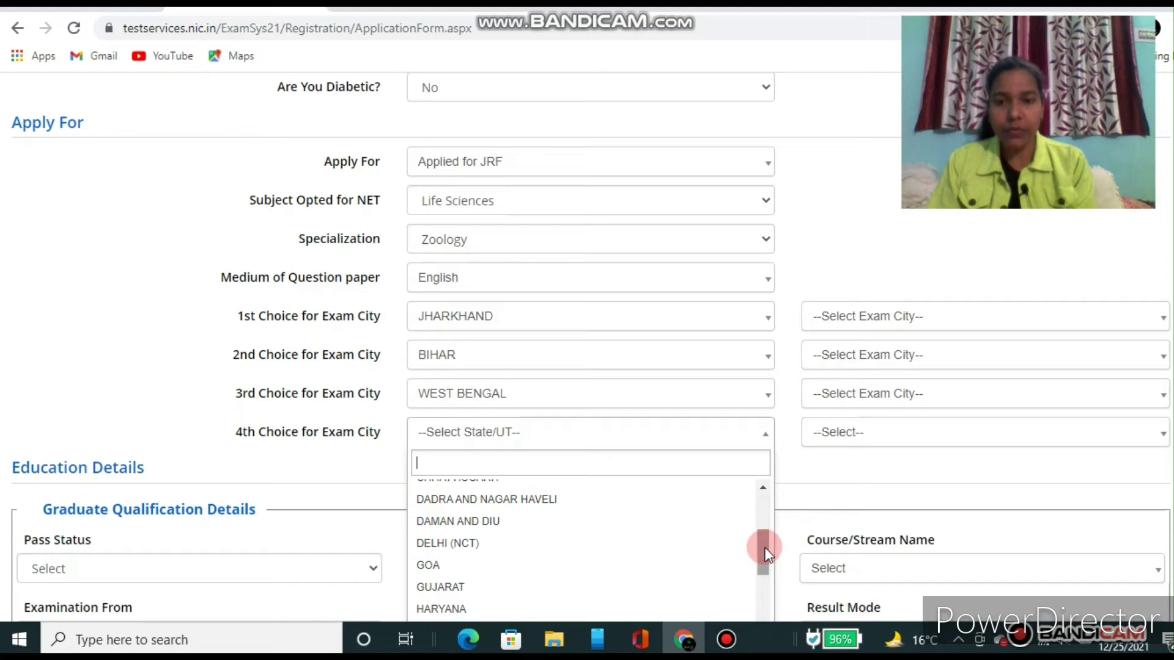
click(487, 550)
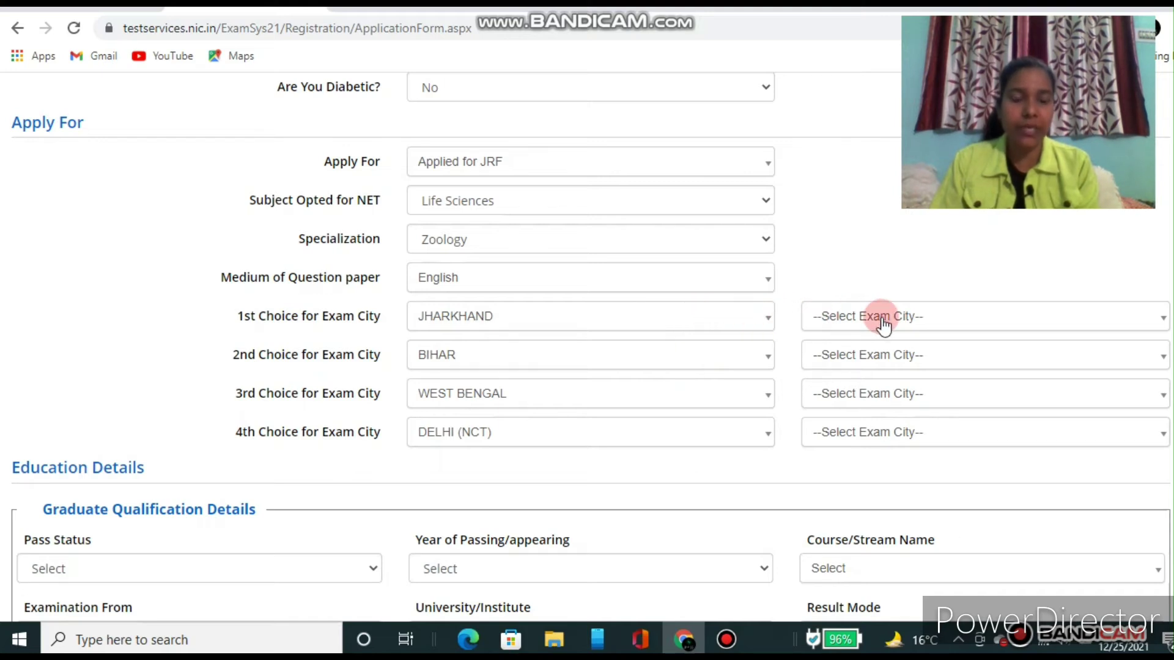
Step: Pick RANCHI, PATNA, ASANSOL and NEW DELHI as the four exam city choices
click(959, 325)
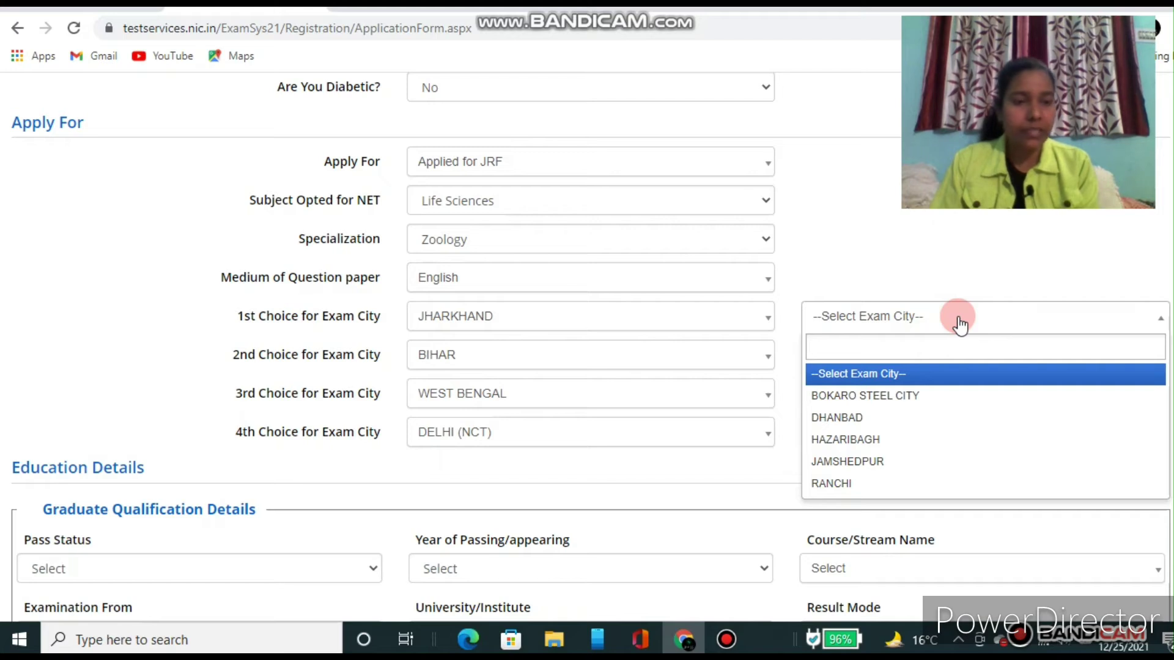
click(841, 491)
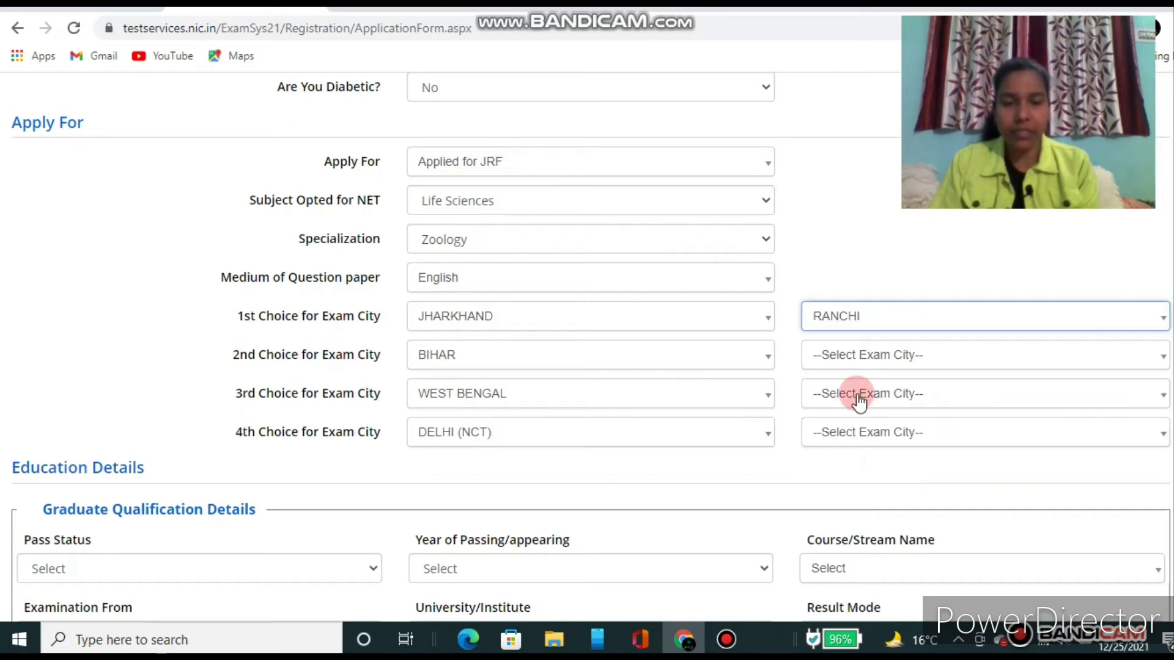
click(949, 357)
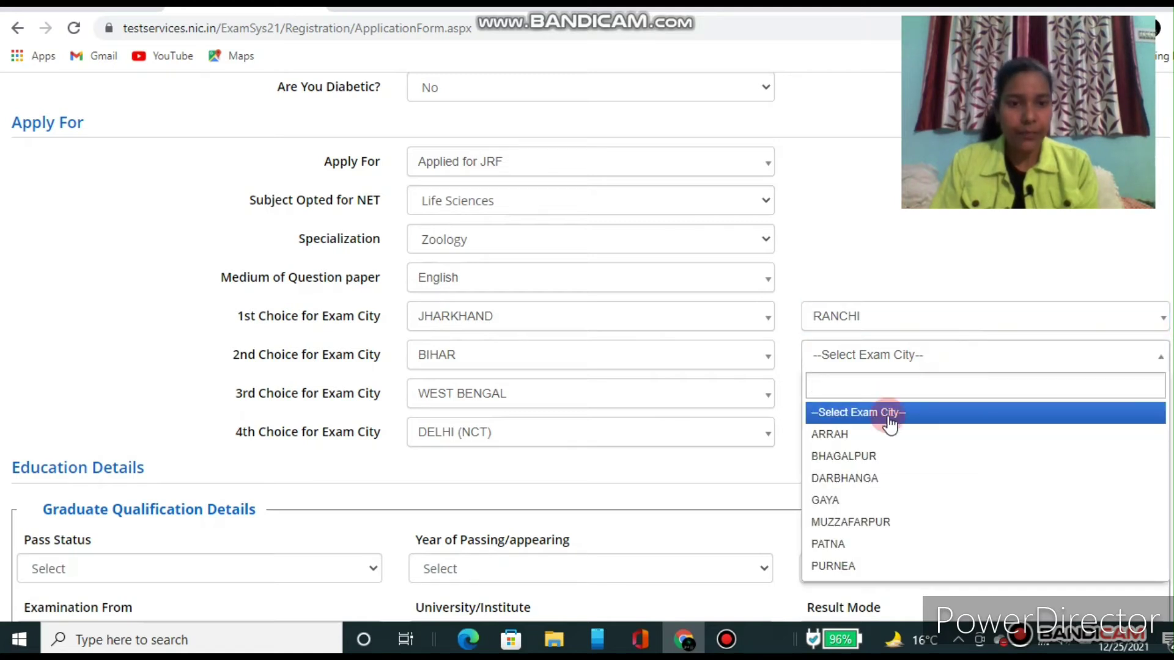
click(829, 544)
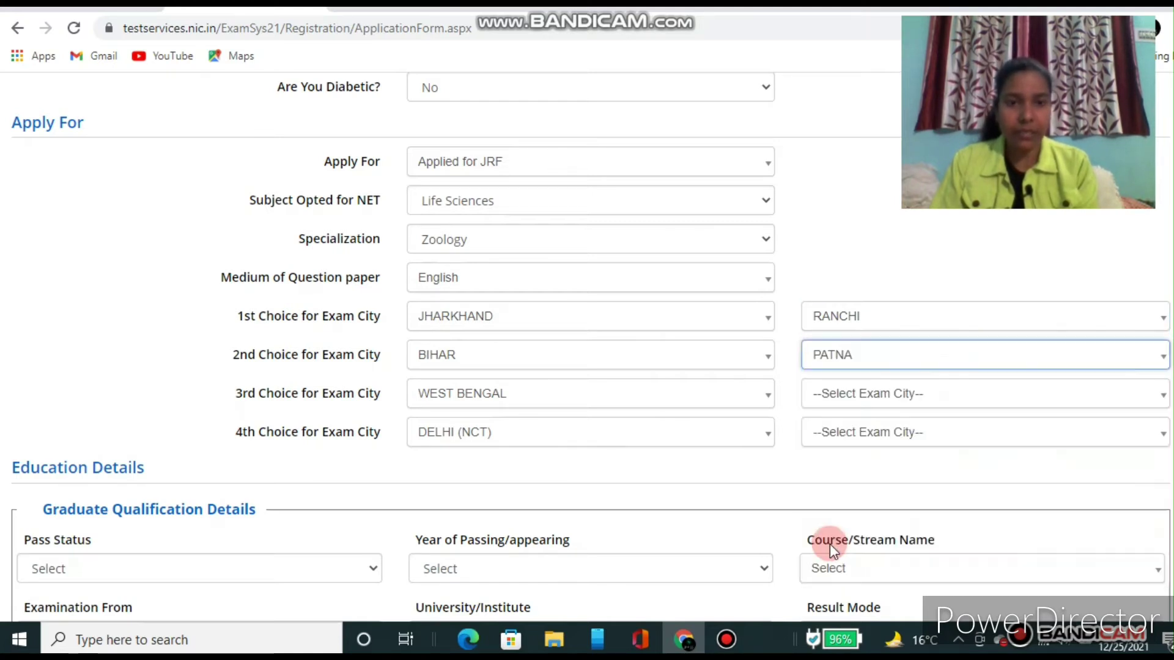
click(904, 399)
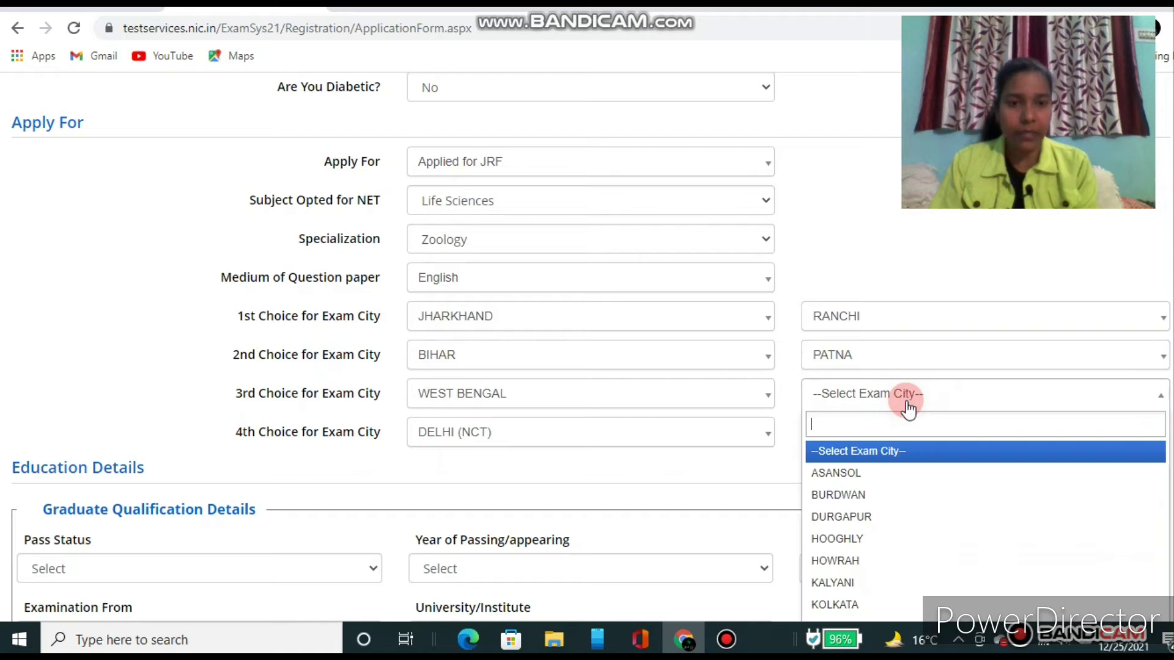
click(854, 475)
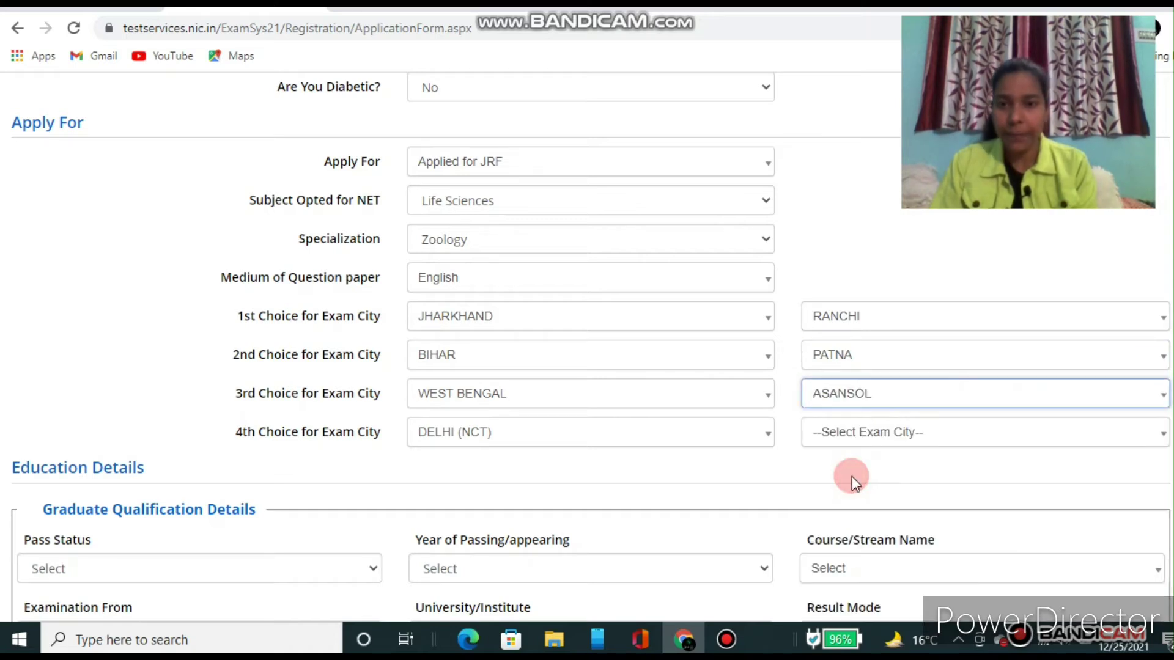
click(871, 433)
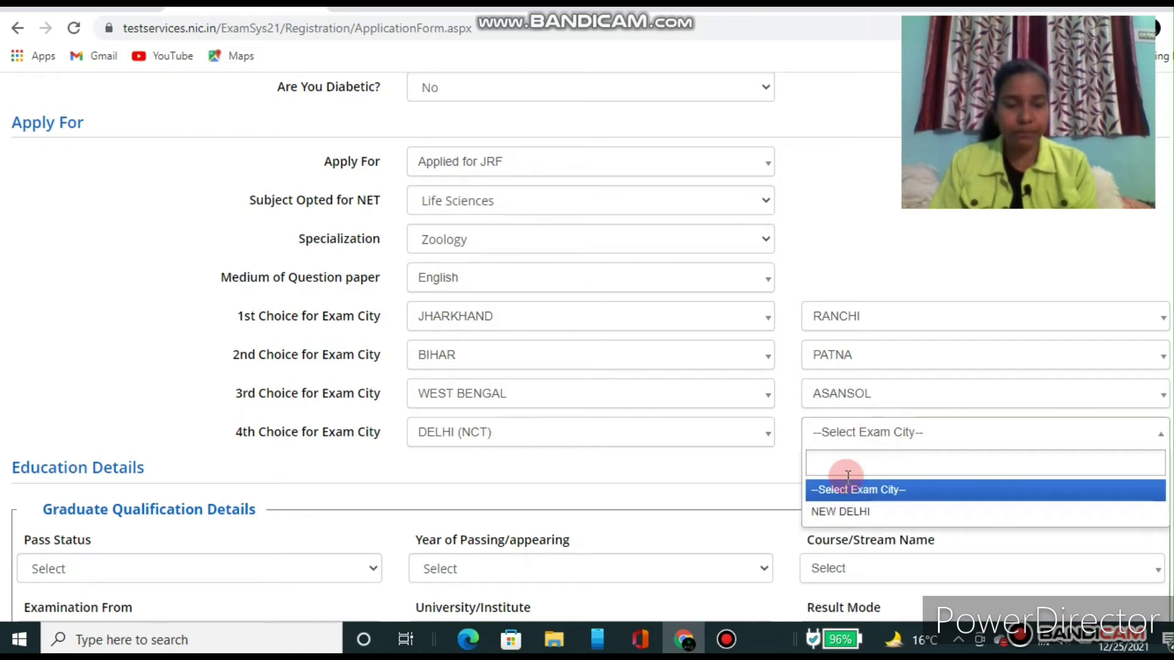
click(833, 509)
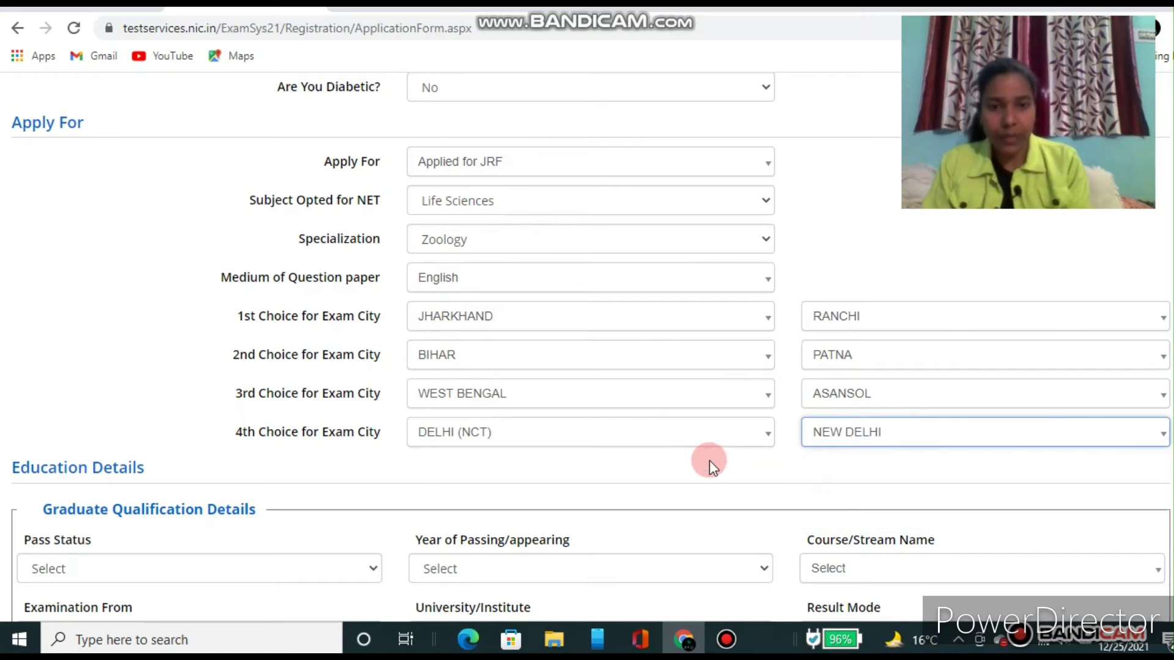
click(712, 497)
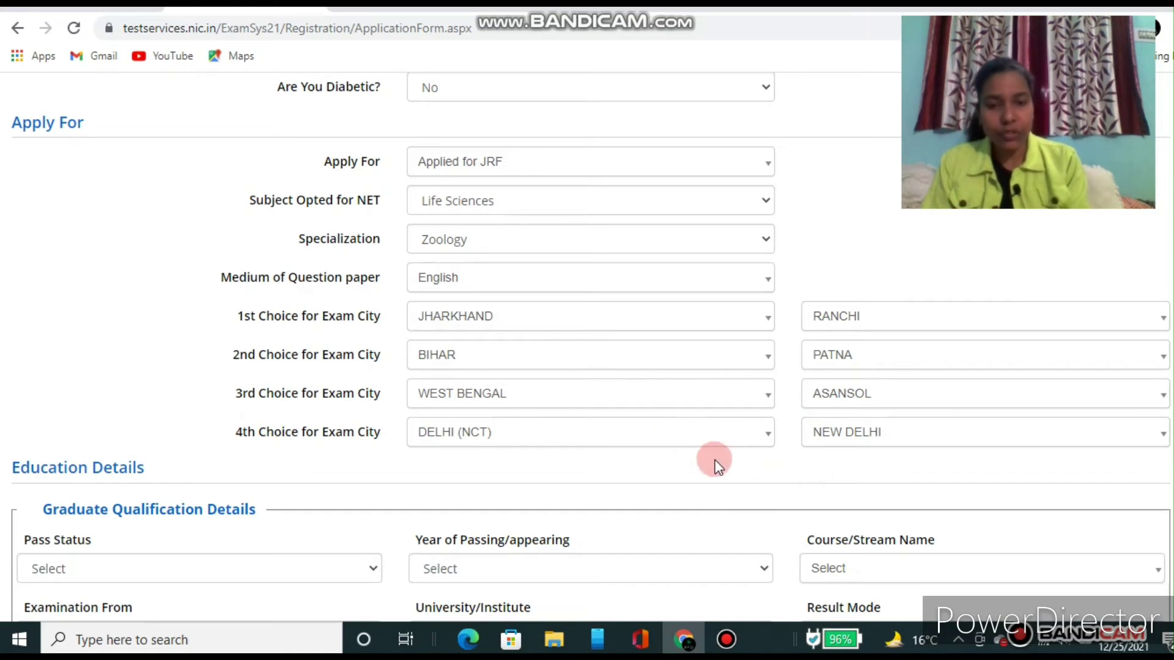
Step: In Graduate Qualification Details, set Pass Status to Passed and Year of Passing to 2014
scroll(714, 459, down, 2)
scroll(714, 460, down, 2)
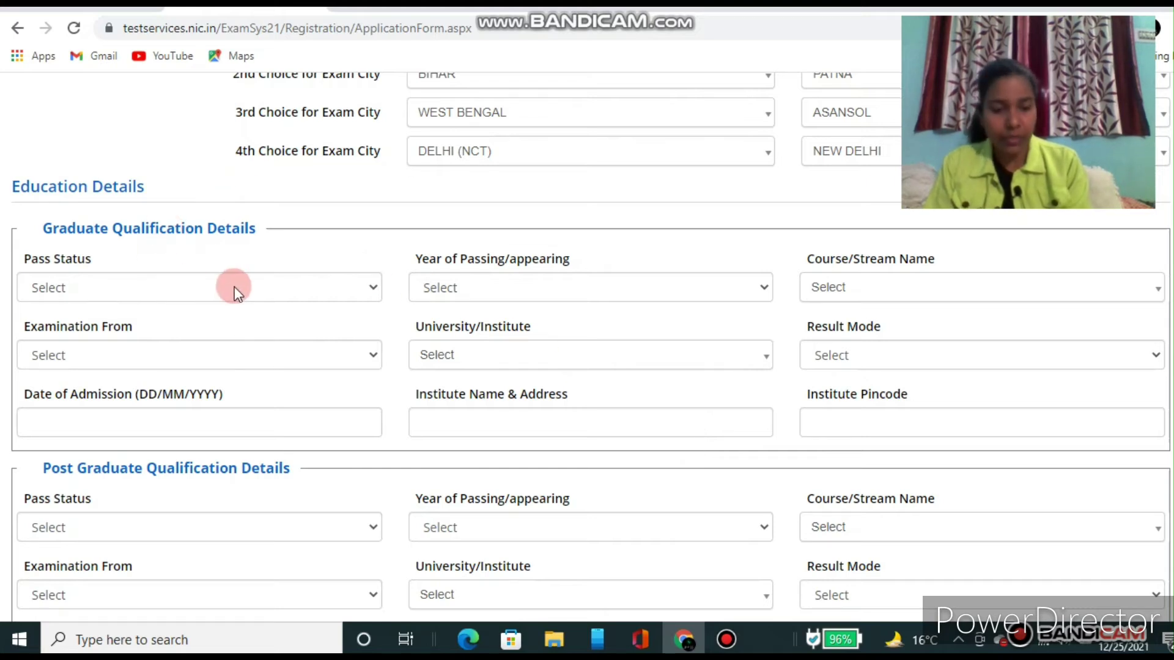
scroll(233, 287, down, 1)
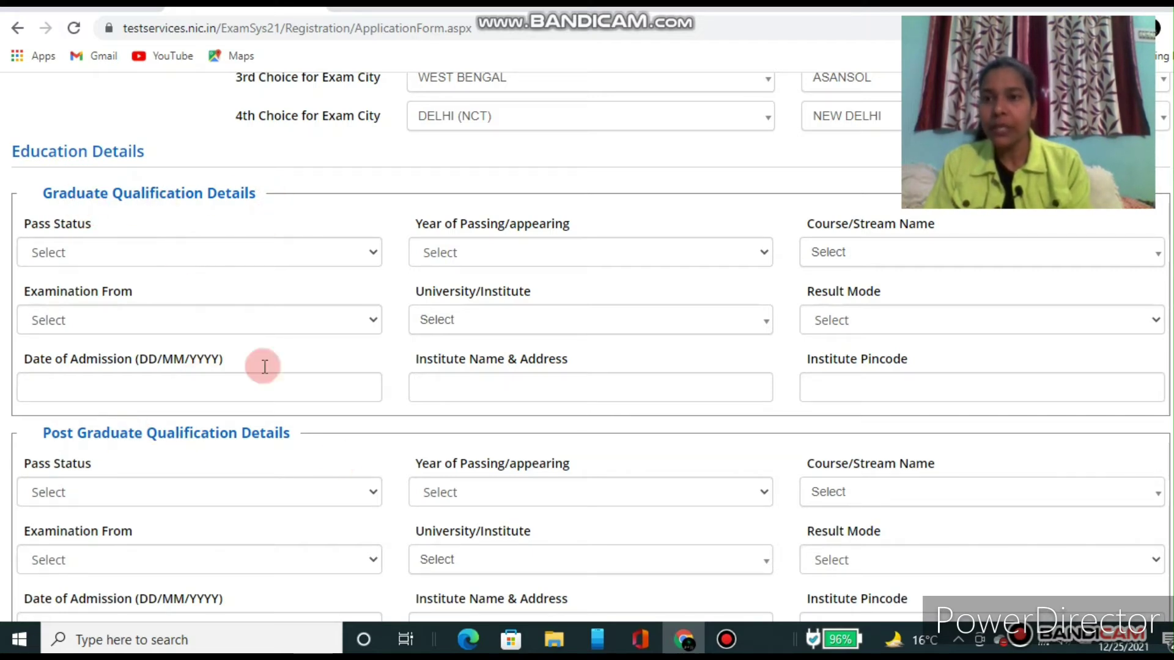
click(100, 263)
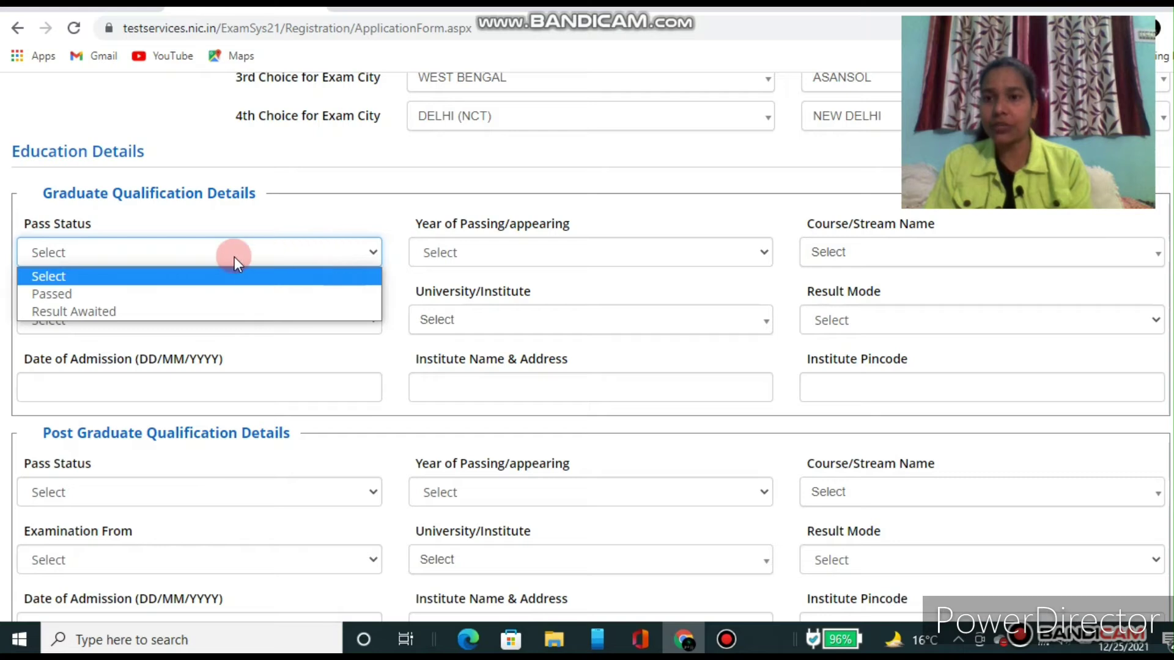
click(78, 295)
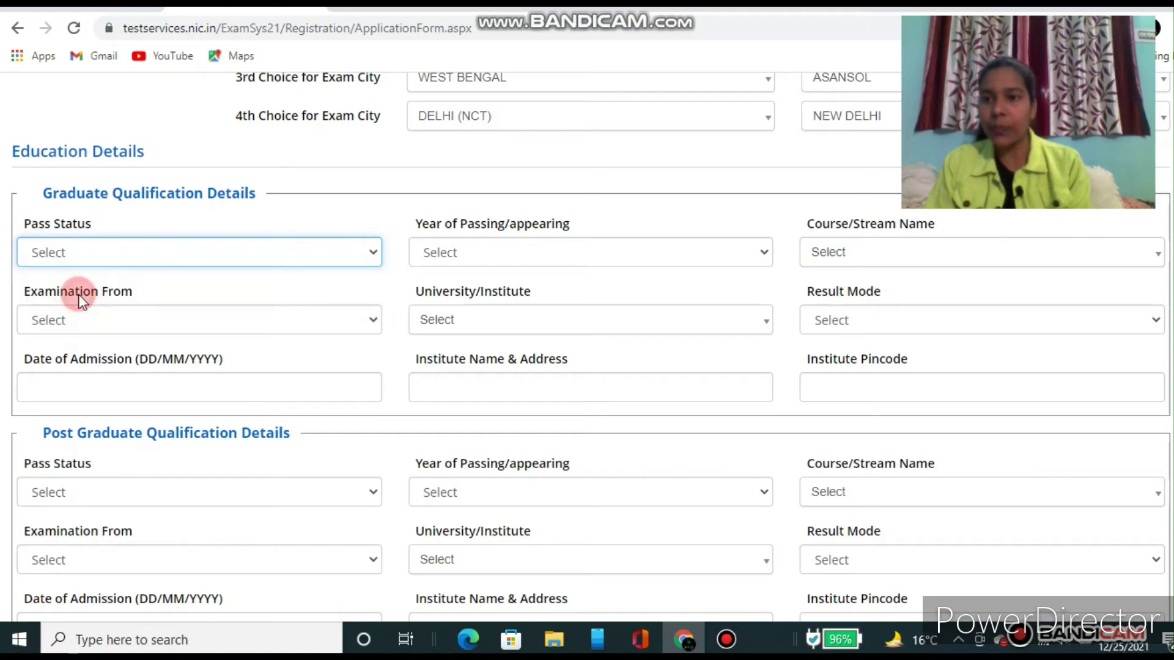
click(495, 264)
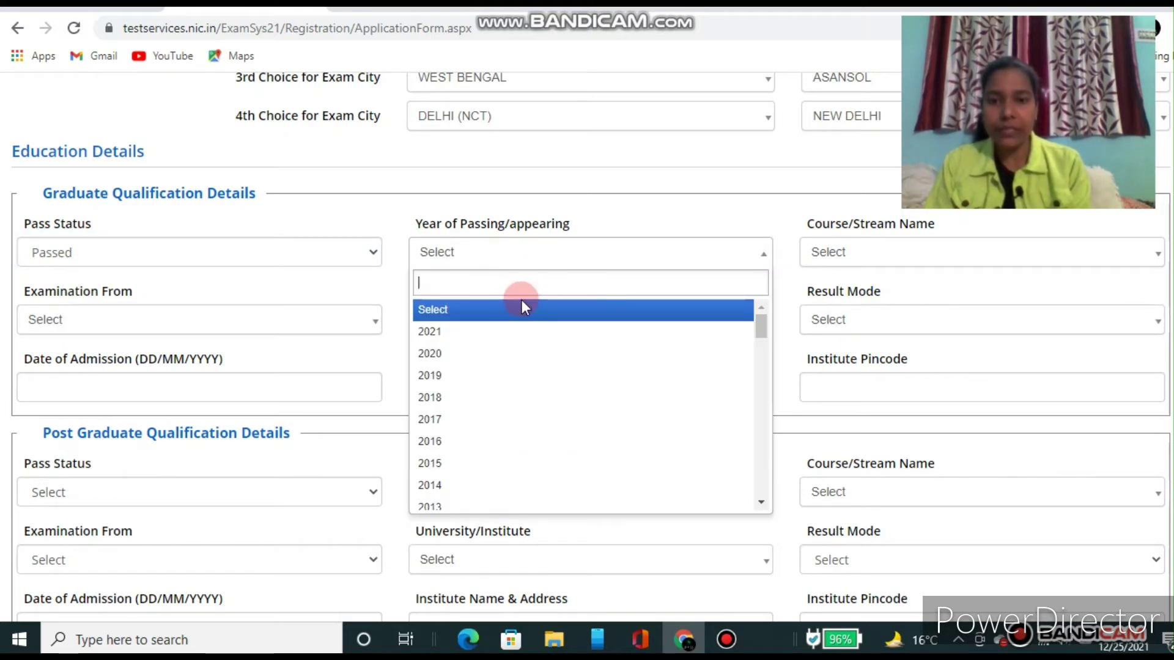
click(759, 326)
drag(758, 324, 442, 438)
click(440, 437)
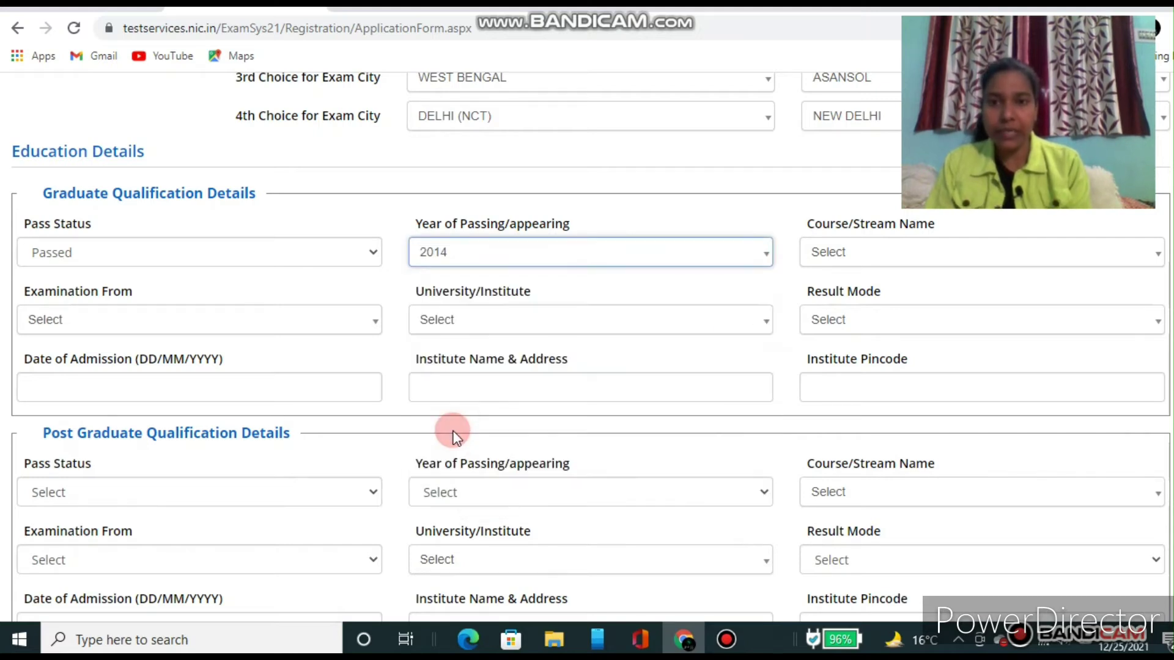
Step: Select B.Sc. (Hons.) as the graduate Course/Stream Name, reviewing the list without changing it
click(861, 264)
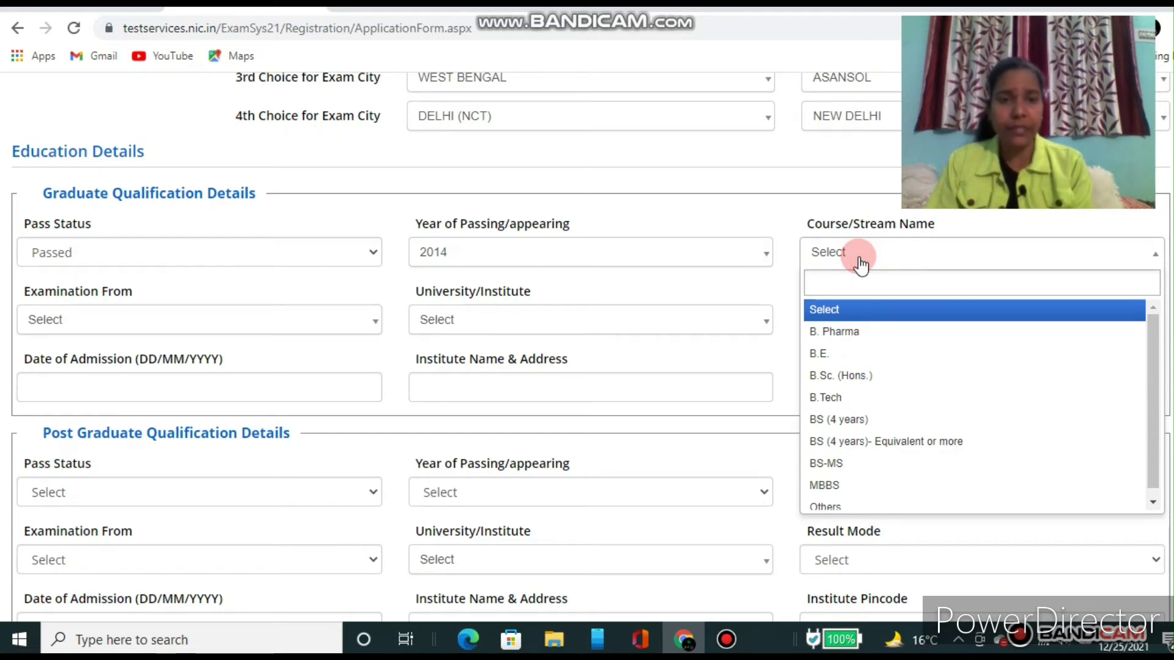
click(833, 376)
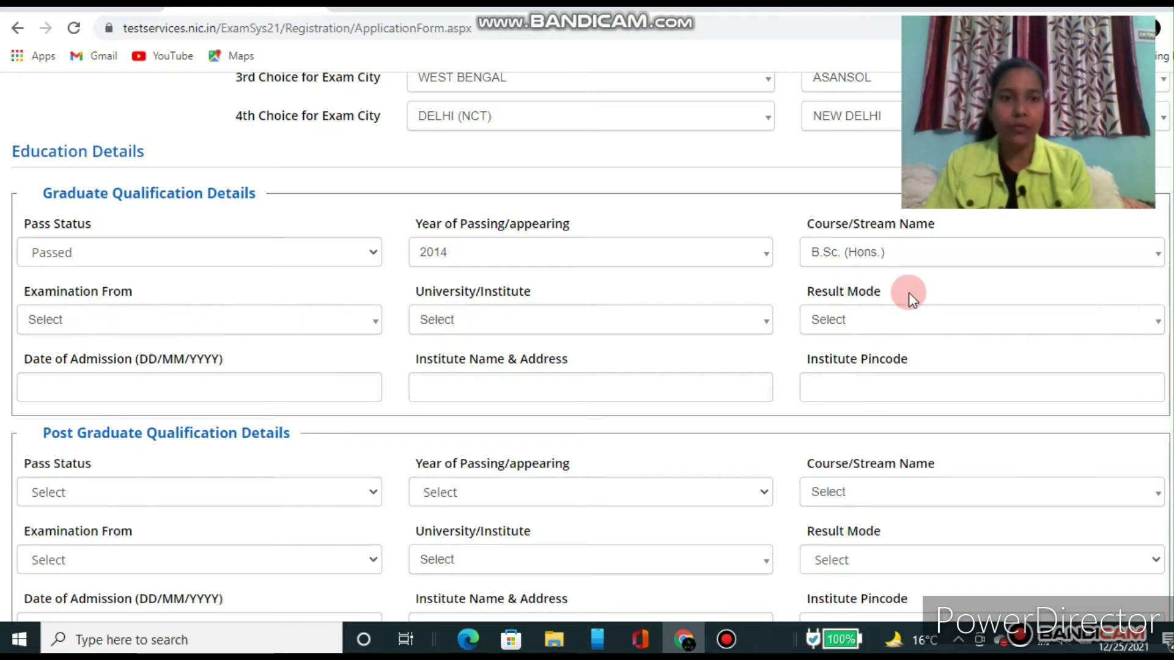
click(897, 259)
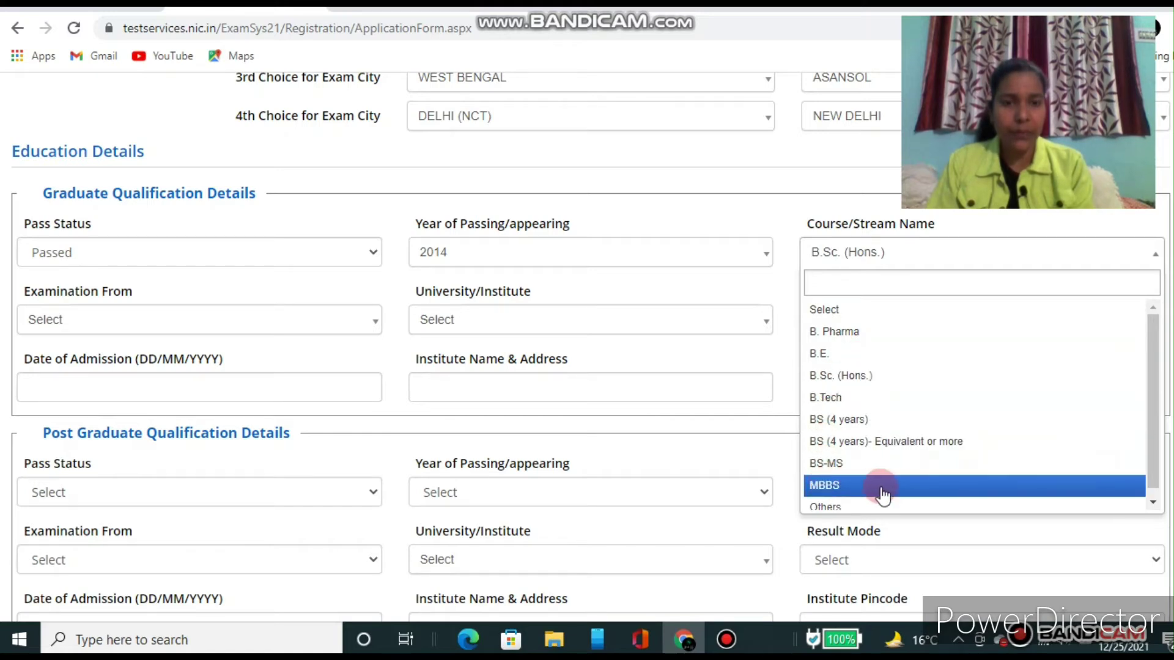
drag(1150, 431, 1153, 466)
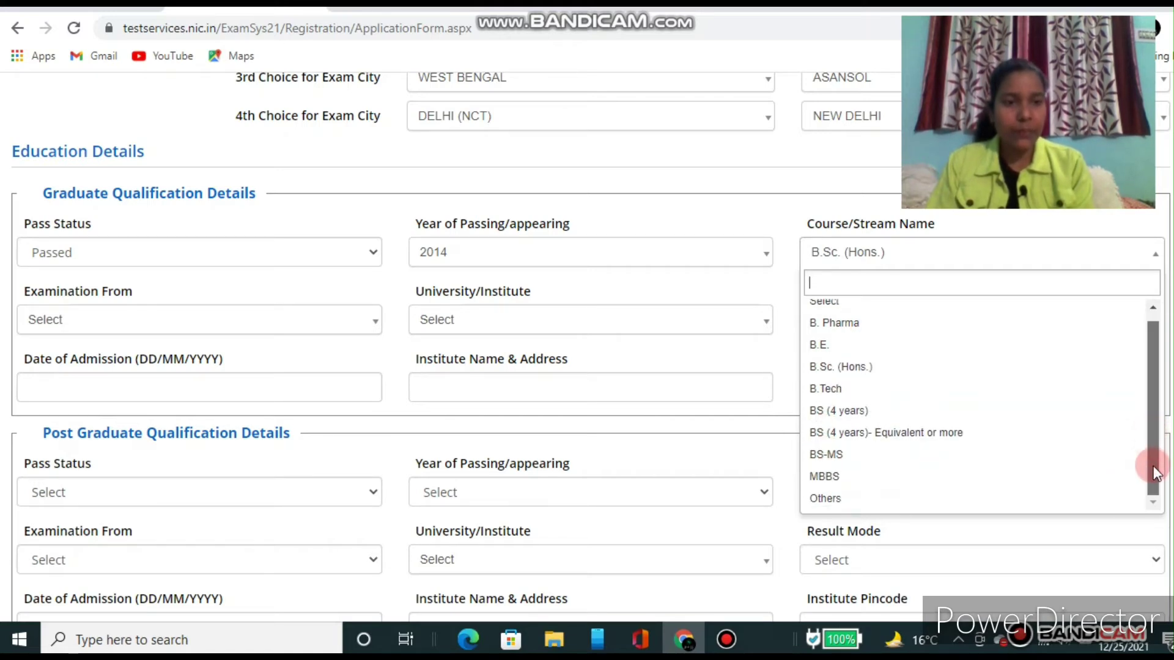
click(776, 288)
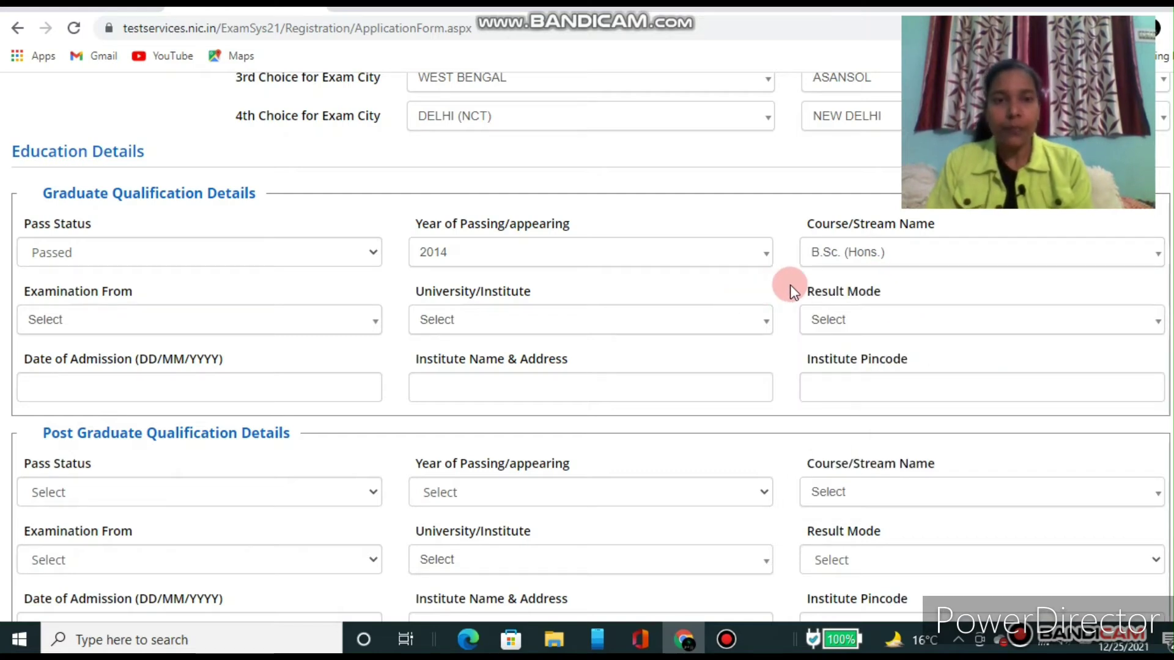
click(955, 257)
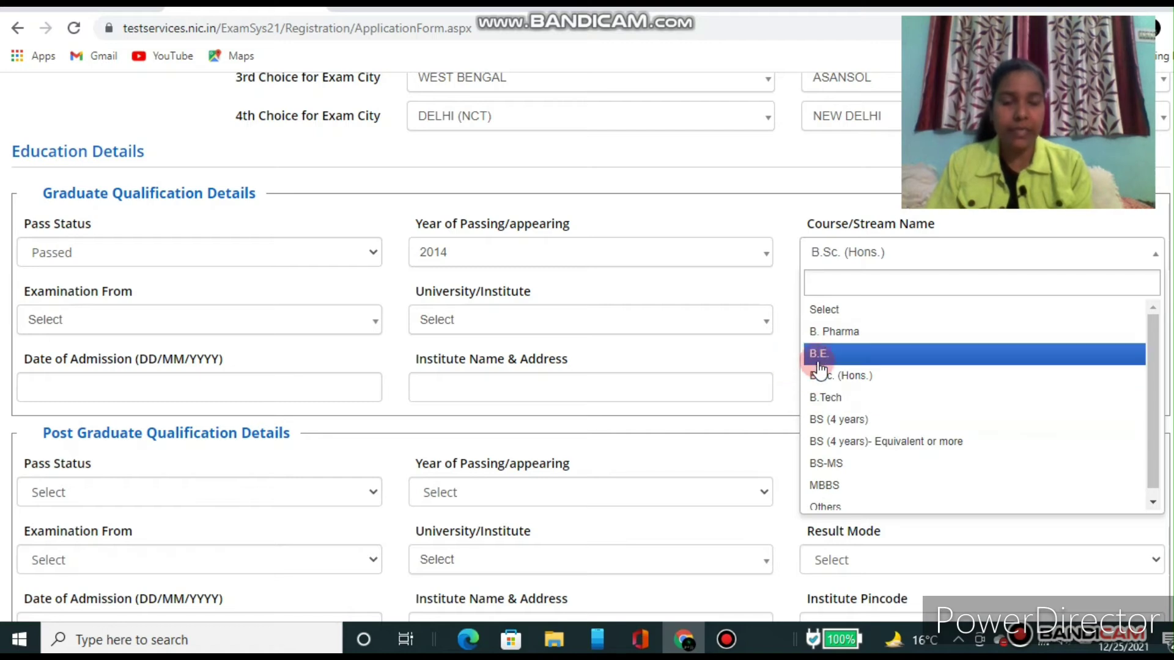
click(782, 363)
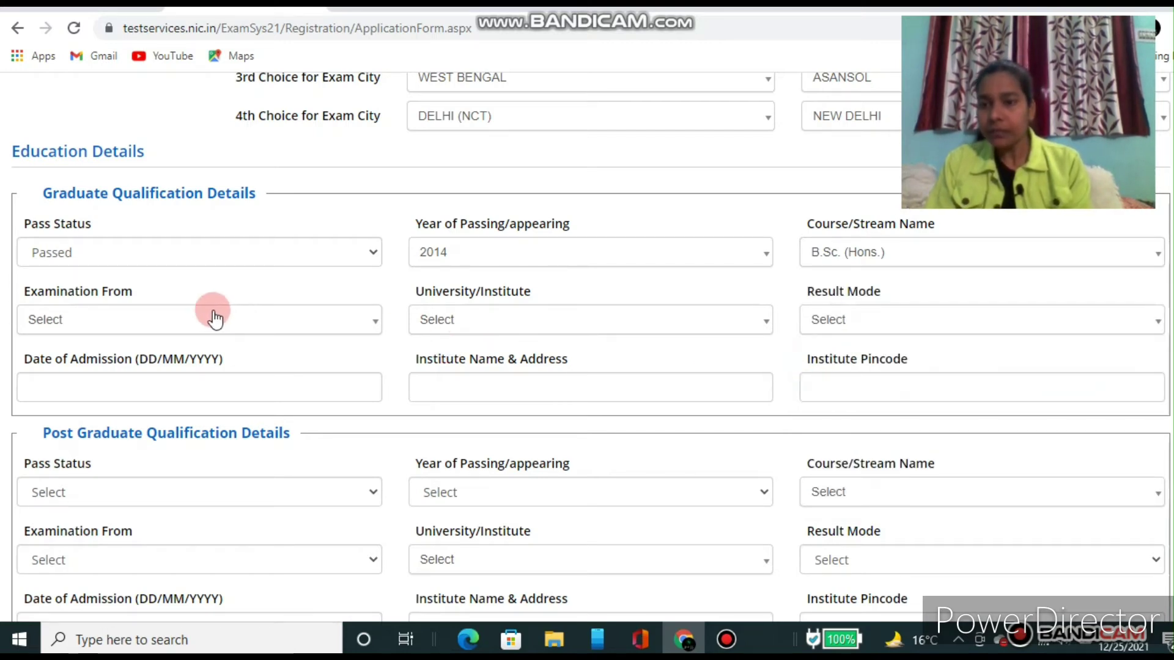
Step: Set Examination From to India and choose Sido Kanhu Murmu University after searching 'SIDO'
click(189, 328)
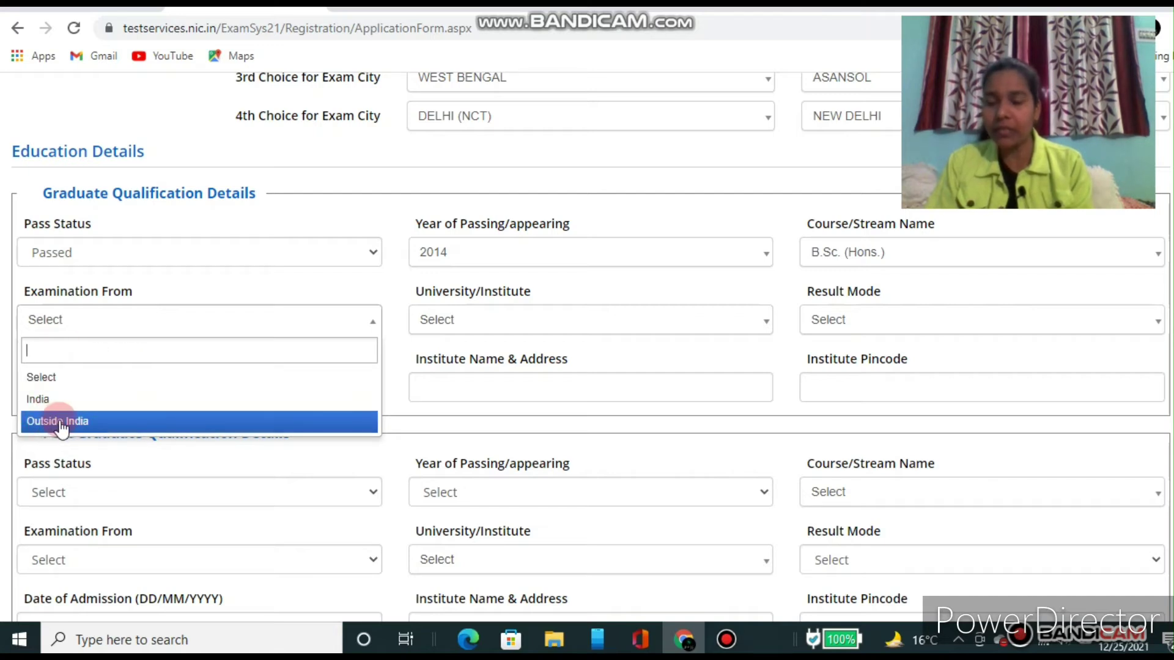
click(38, 399)
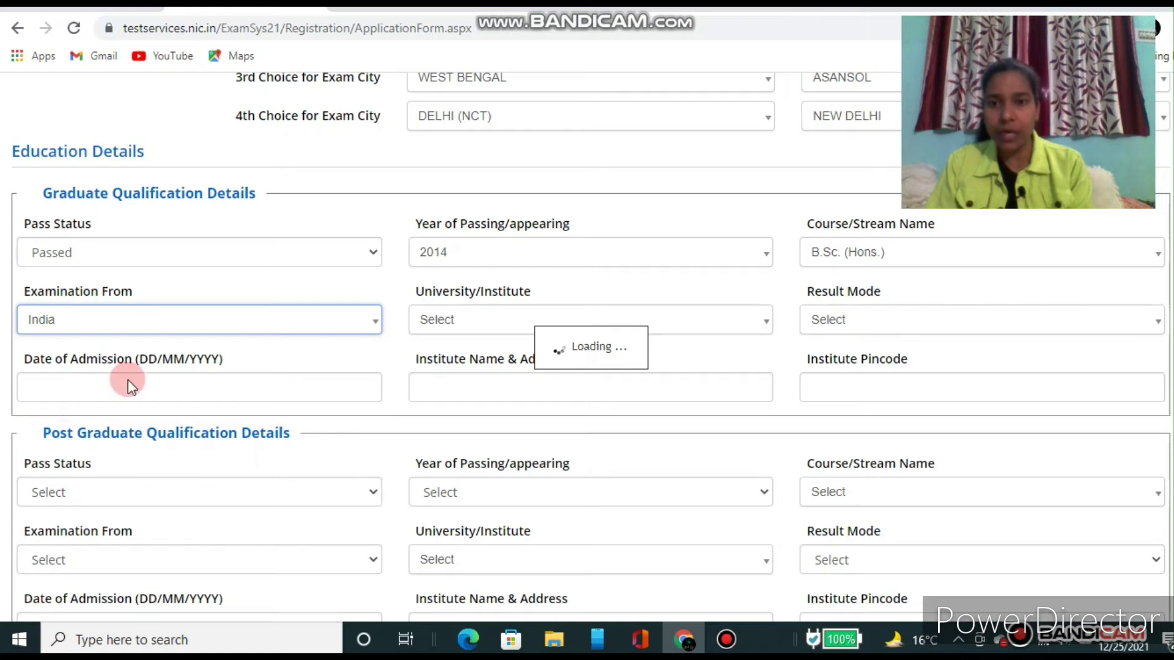
click(485, 335)
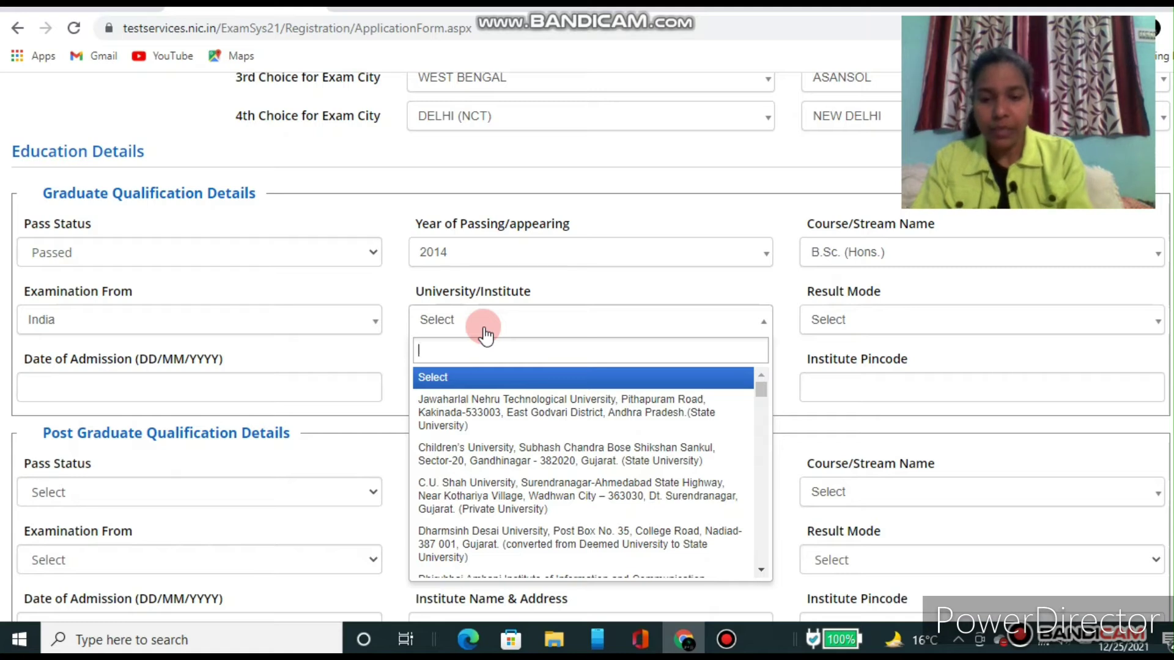
text(SIDO)
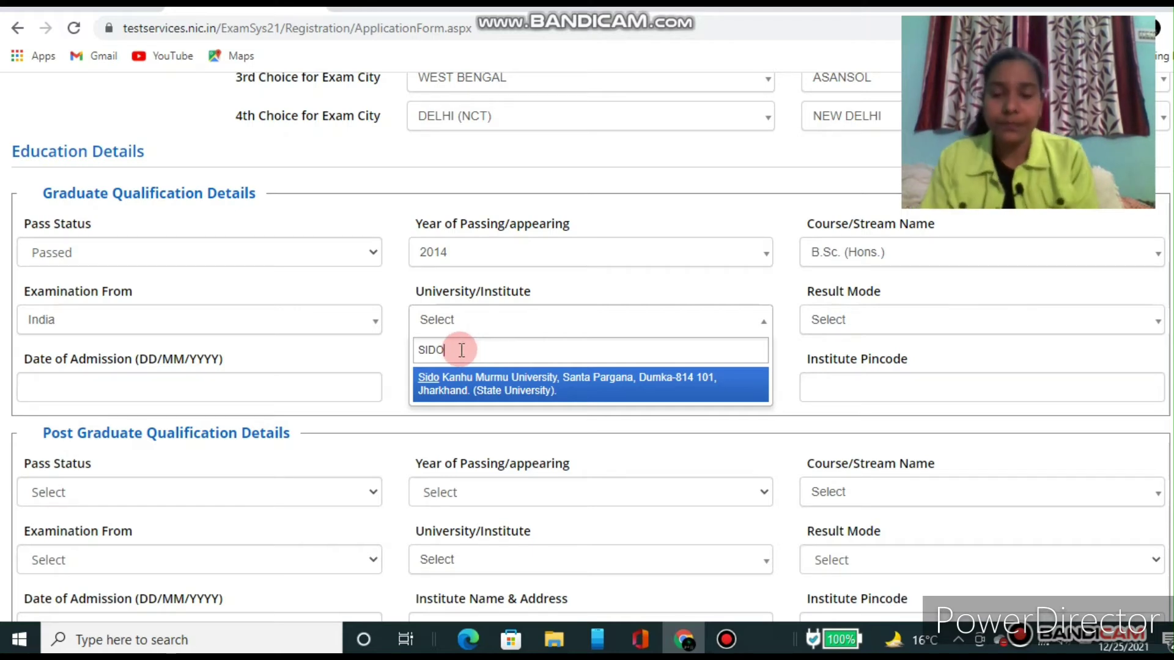
click(473, 394)
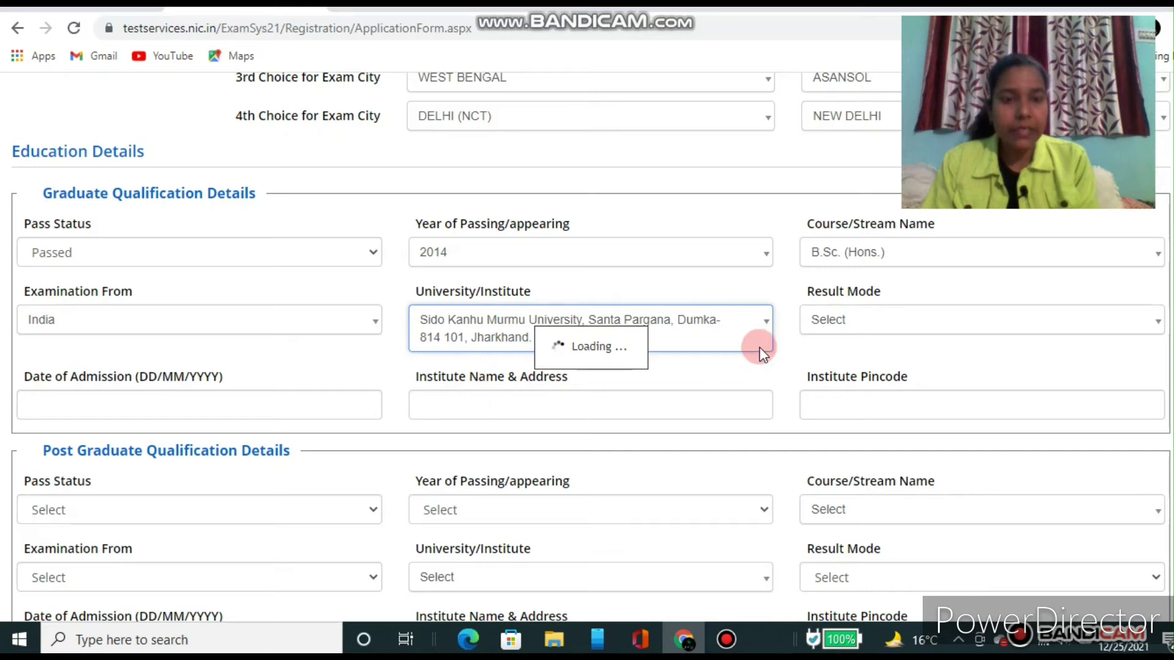
Step: Set the graduate Result Mode to Percentage
click(864, 331)
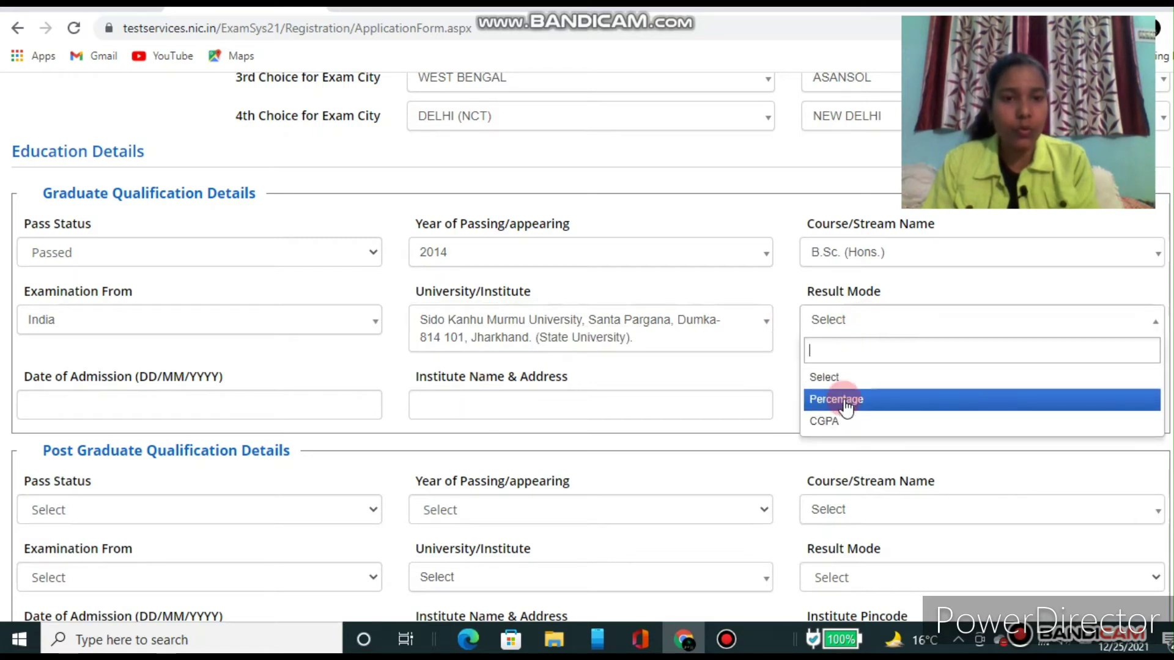
click(828, 427)
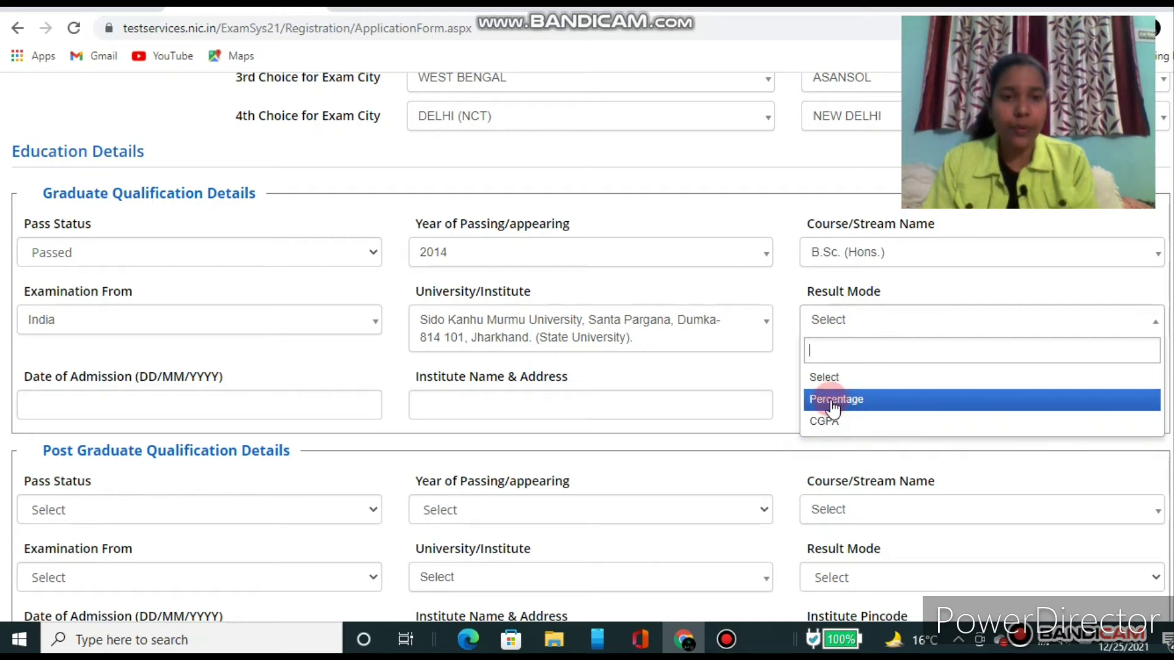
click(833, 400)
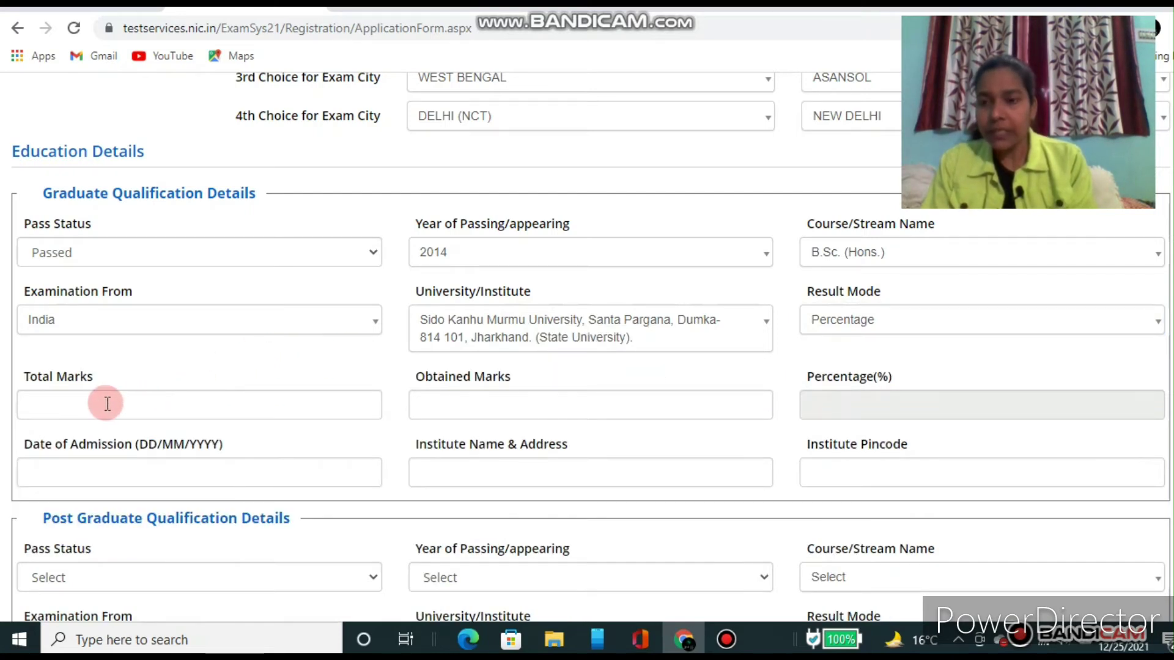
click(82, 404)
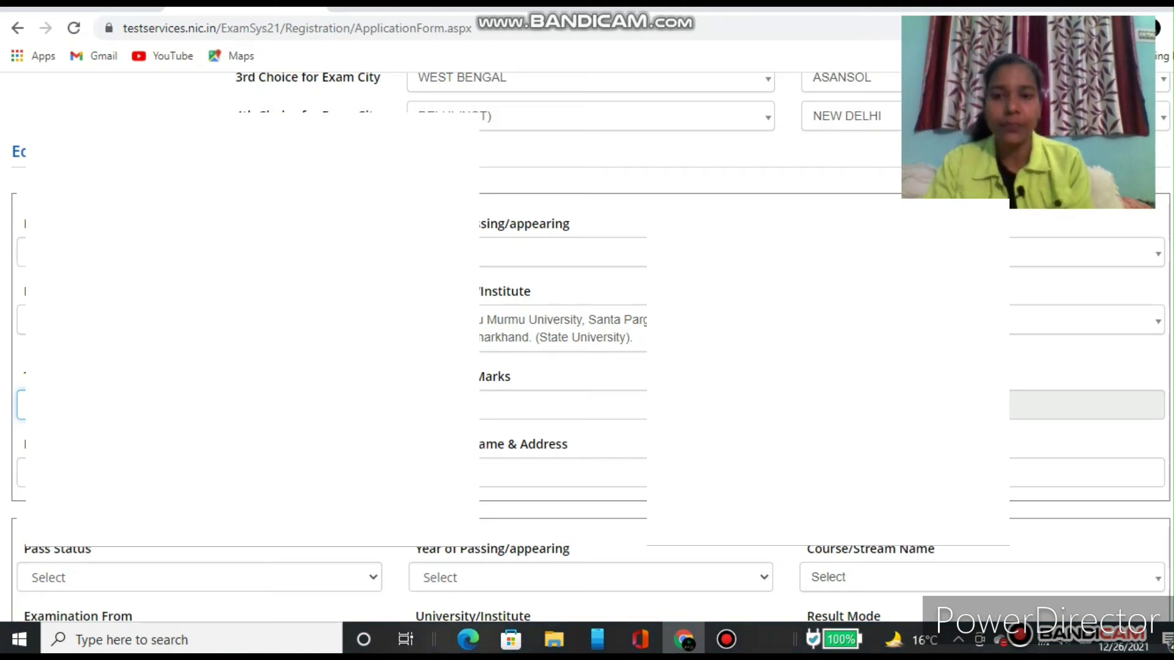
click(520, 405)
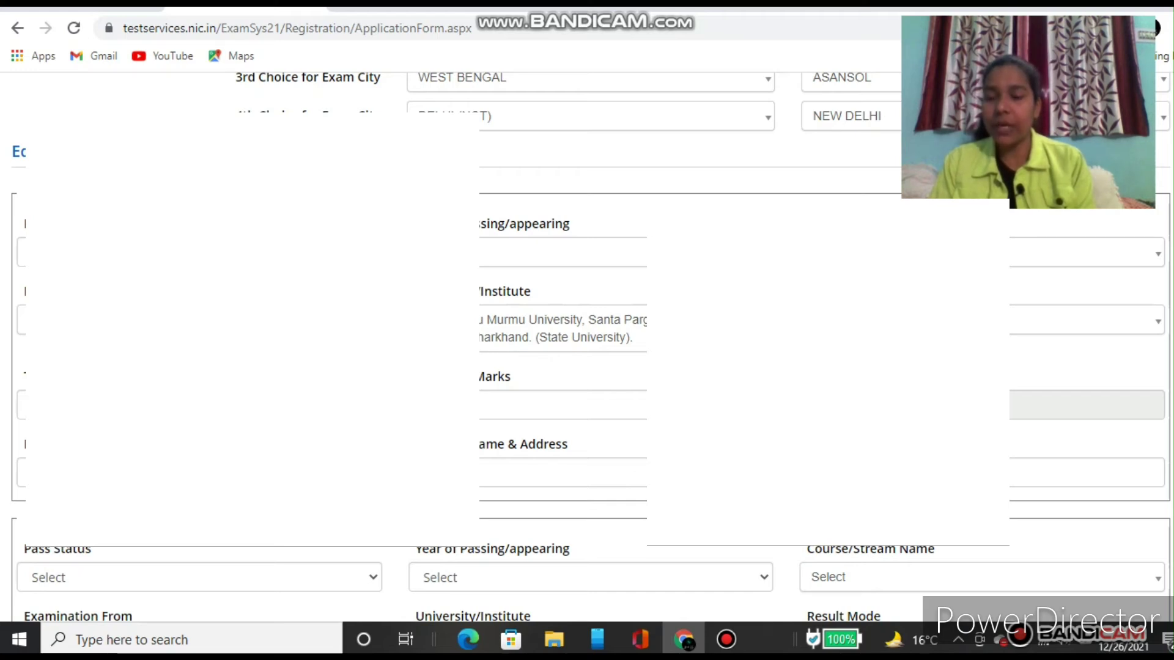
click(199, 473)
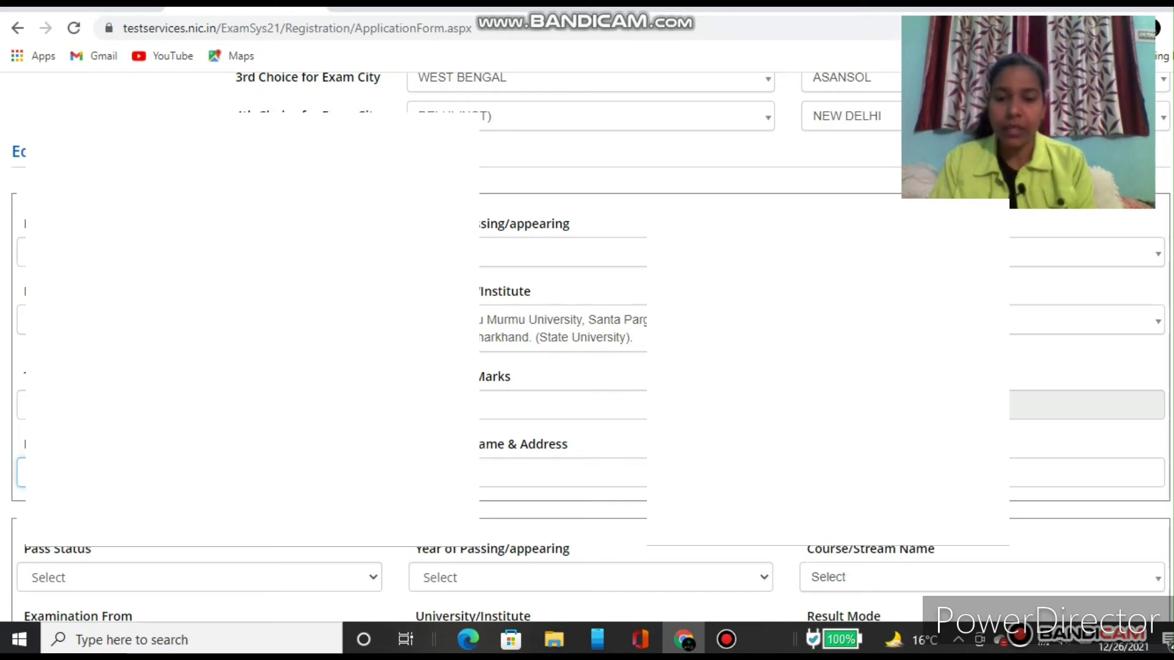
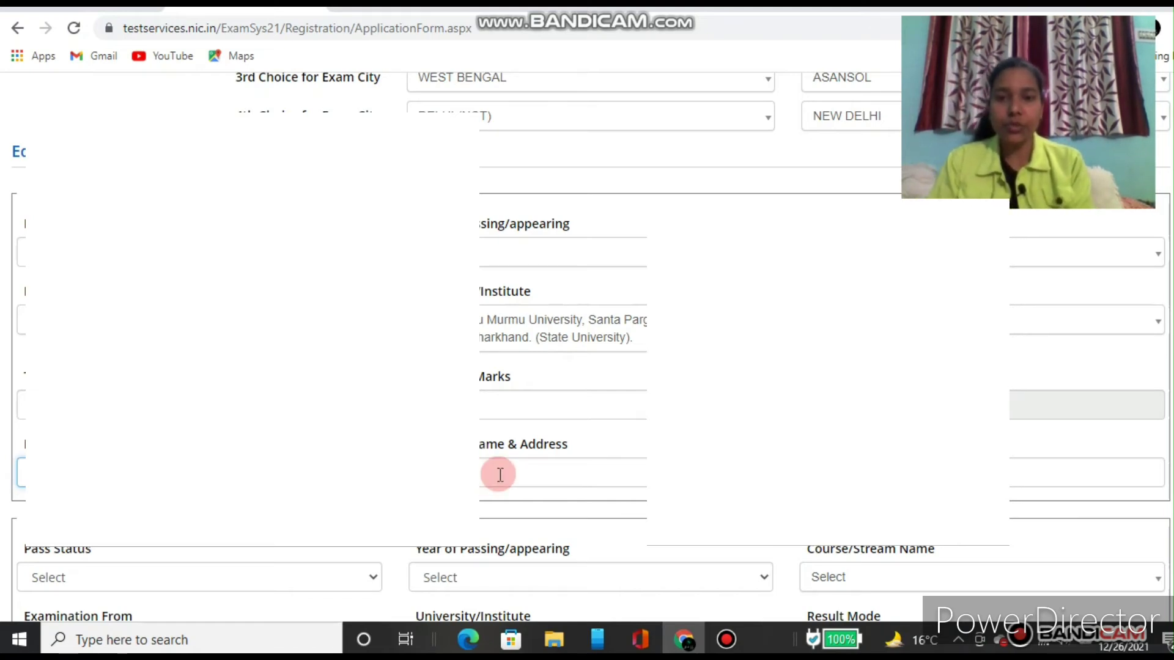
Step: Delete the disallowed '(' from the graduate institute address so it ends in DUMKA JHARKHAND
scroll(507, 507, up, 1)
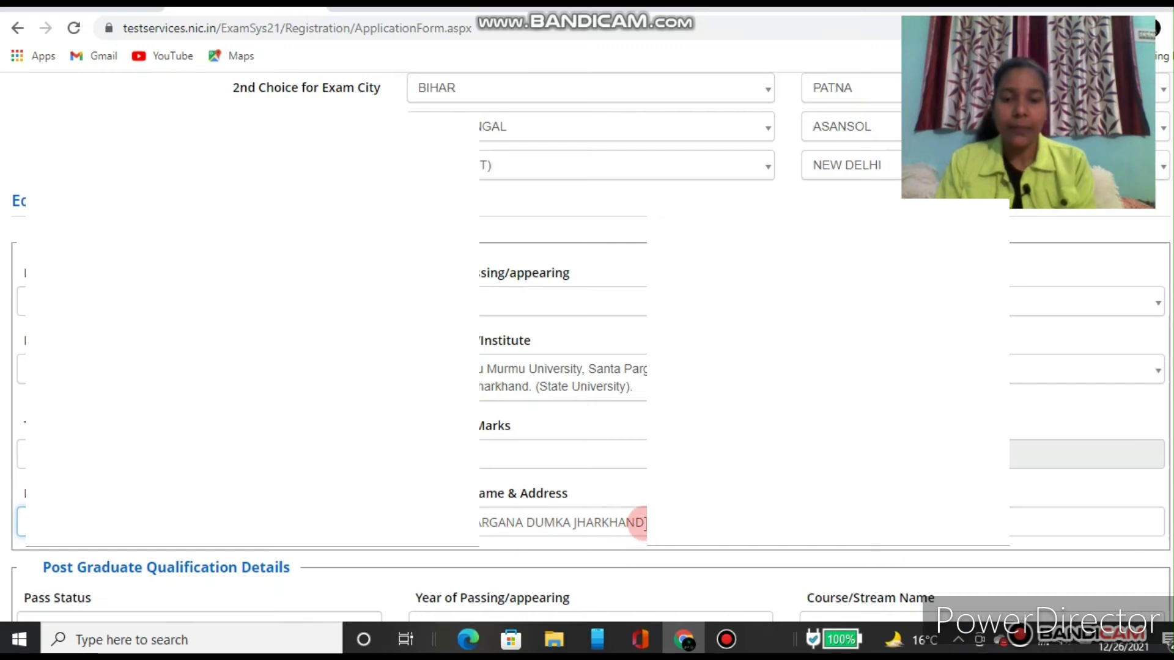
click(643, 522)
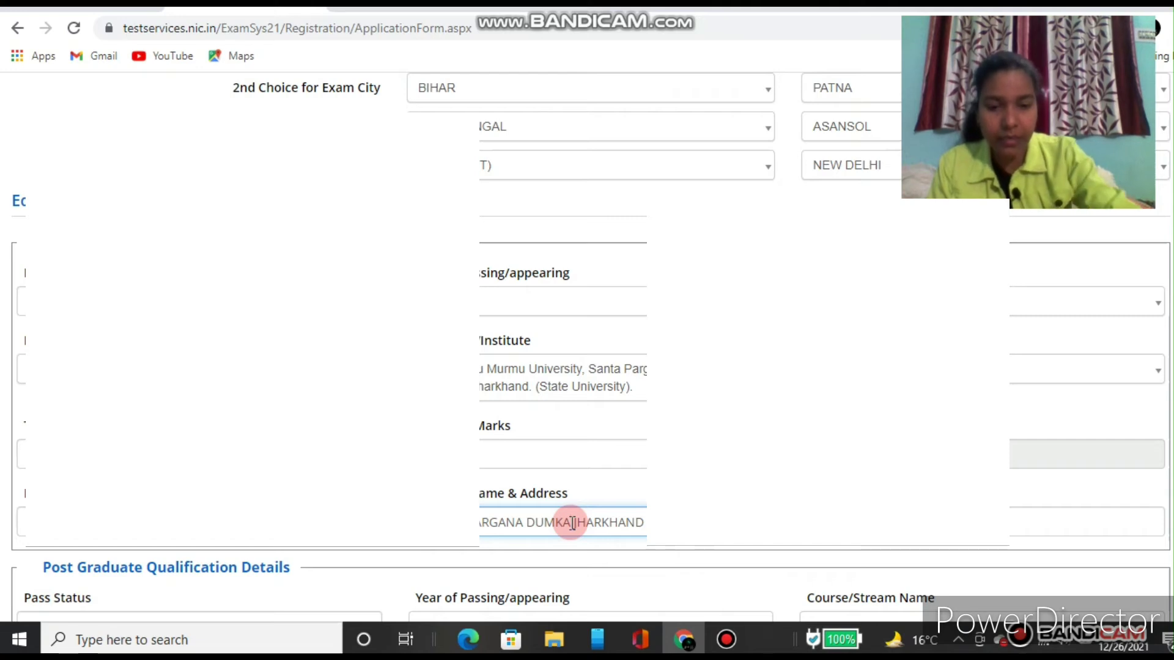
text(()
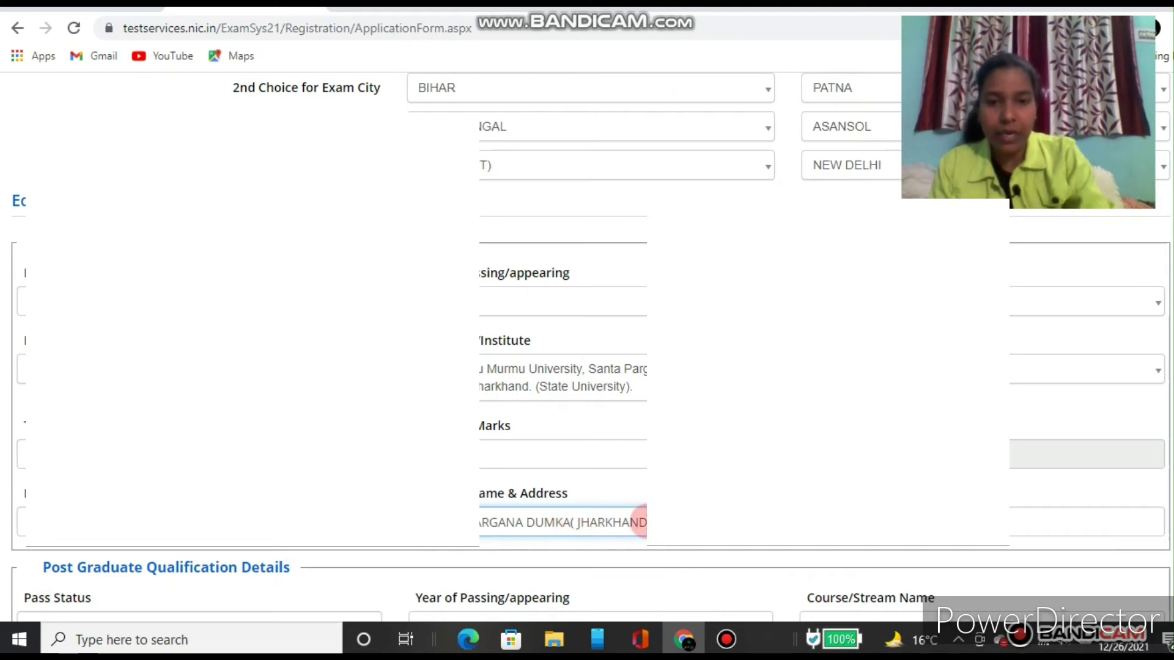
key(Tab)
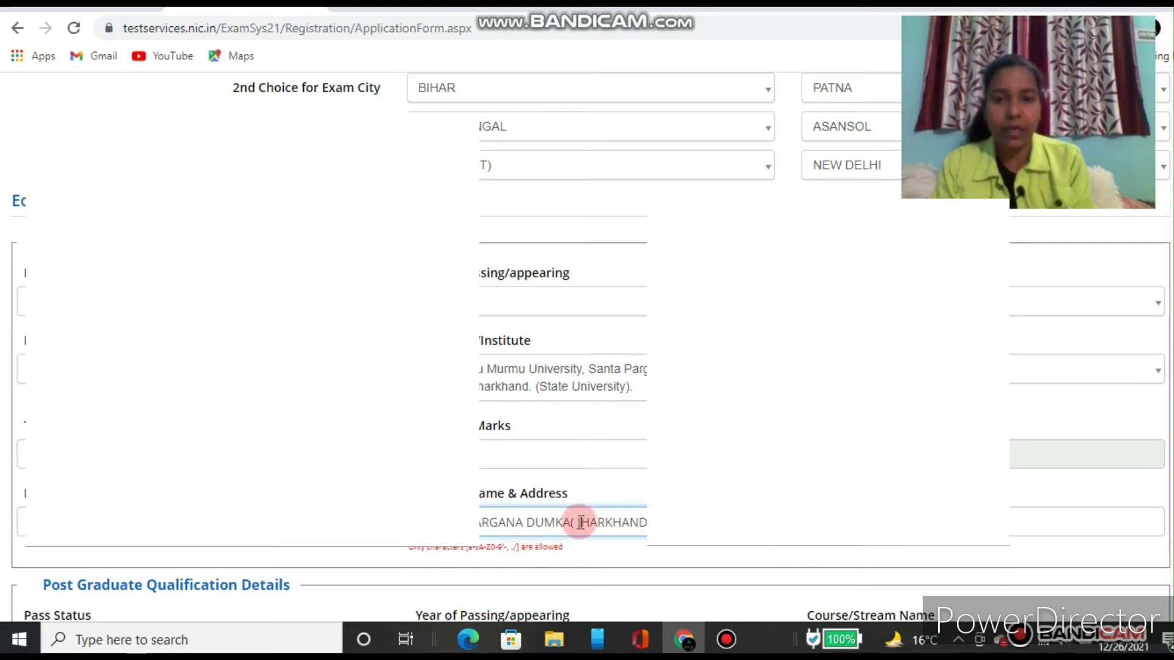
key(BackSpace)
key(BackSpace)
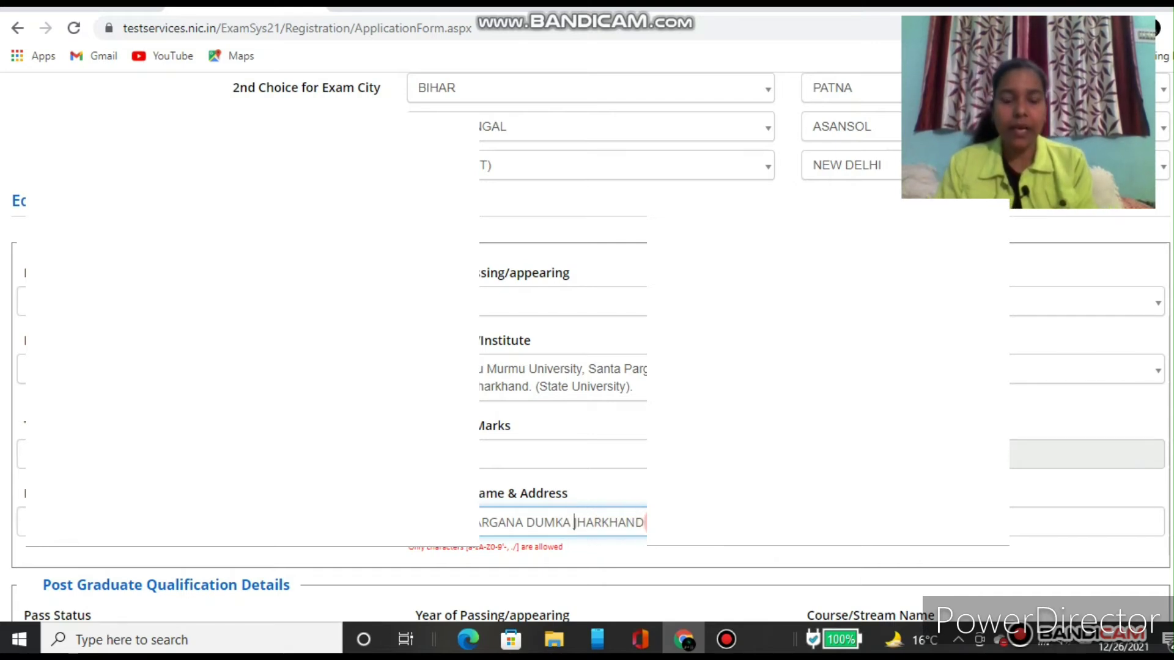
click(1015, 522)
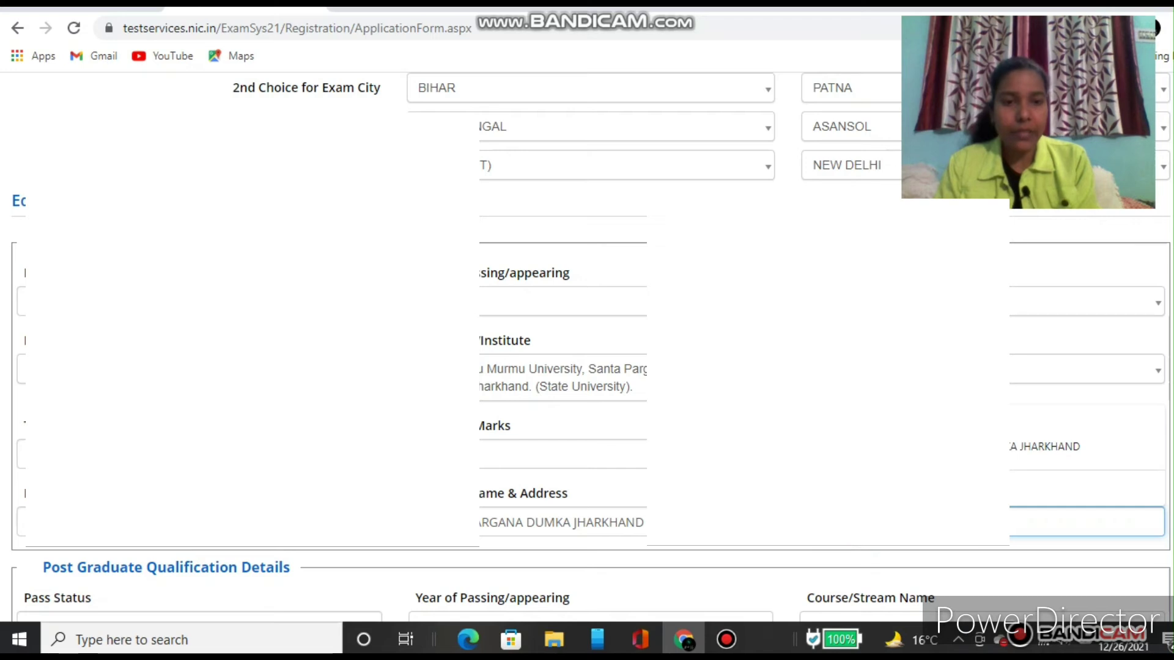
key(Tab)
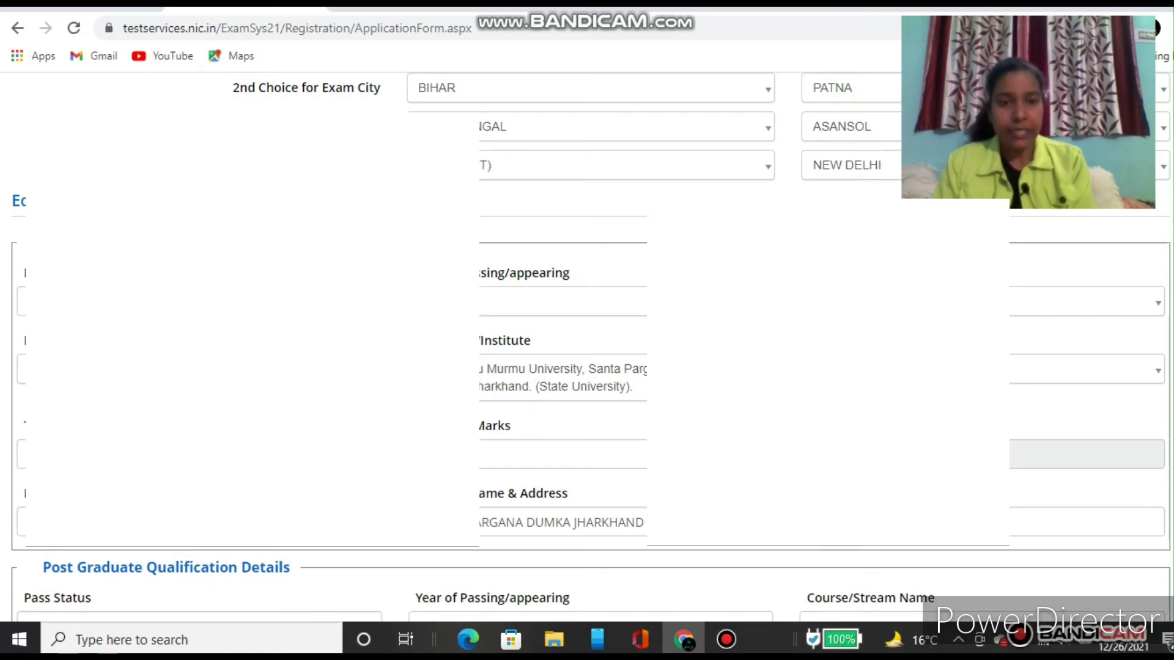
click(834, 563)
Step: Set post-graduate Pass Status to Passed, Year of Passing to 2017 and Course/Stream to M.Sc
scroll(830, 563, down, 5)
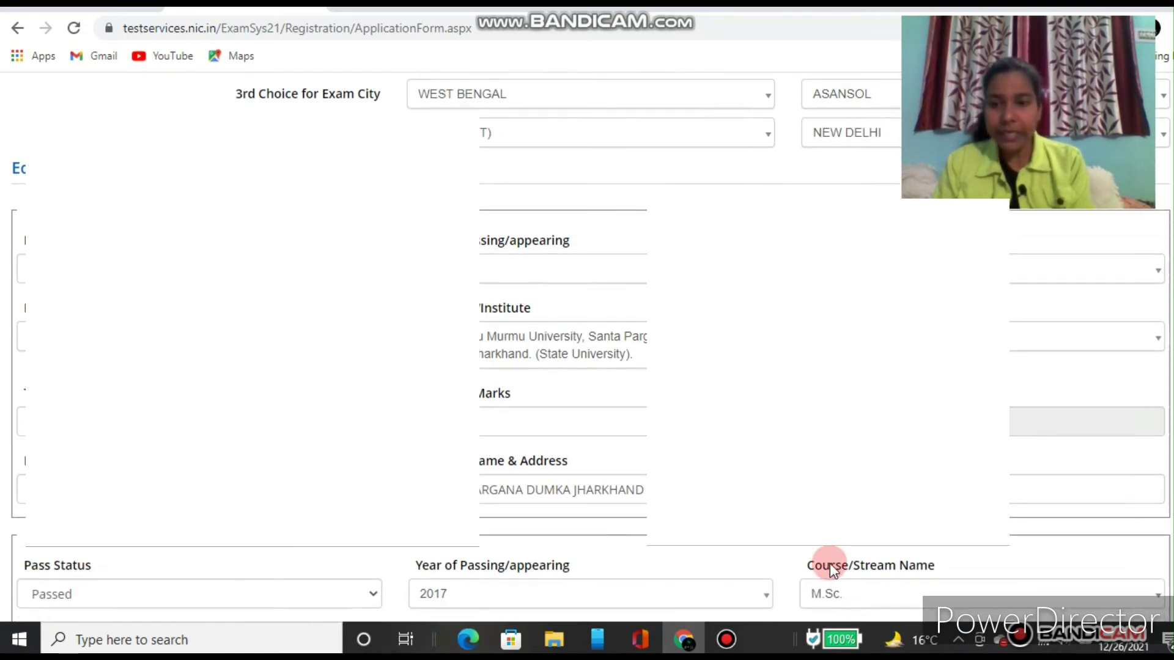
scroll(830, 563, down, 1)
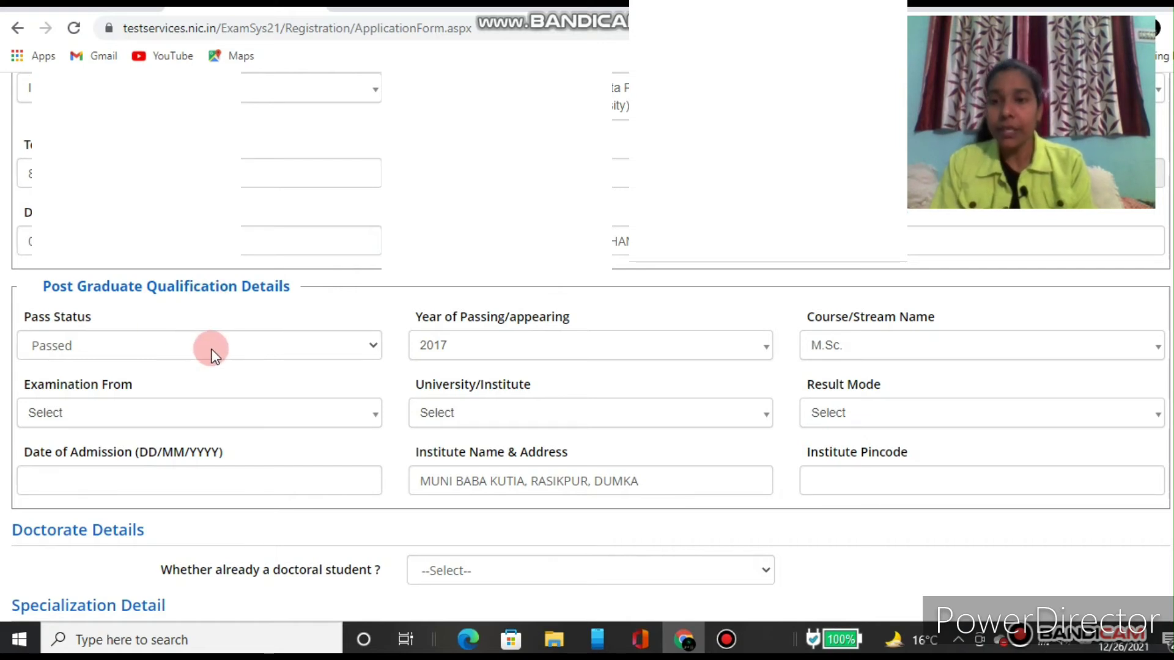
click(226, 356)
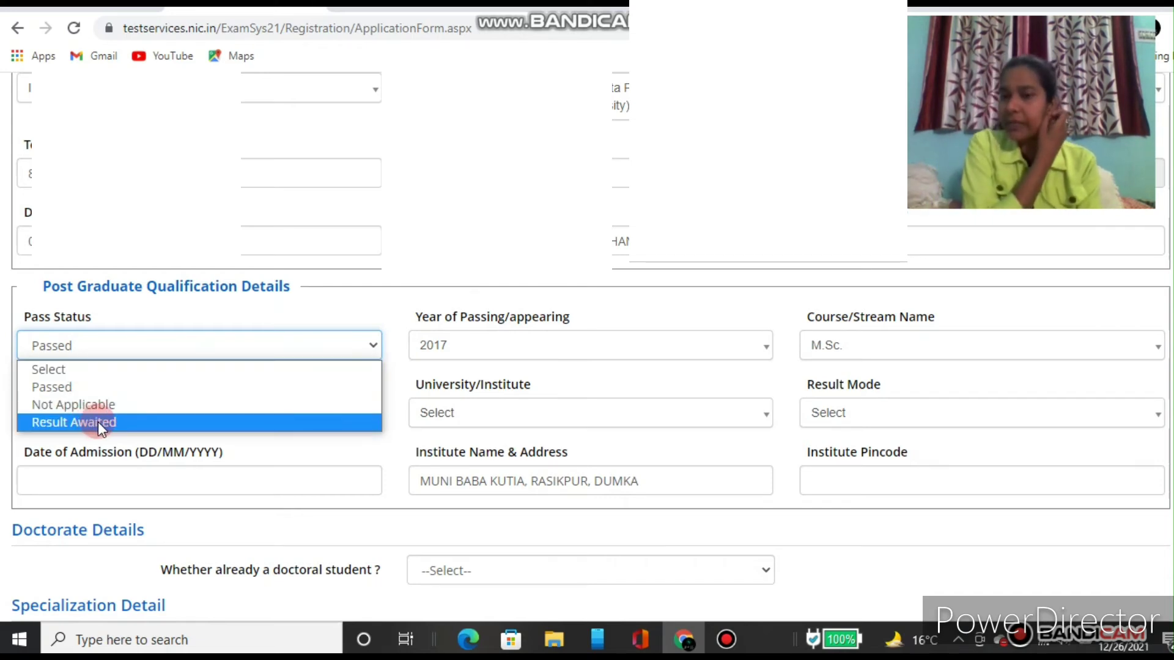
click(82, 388)
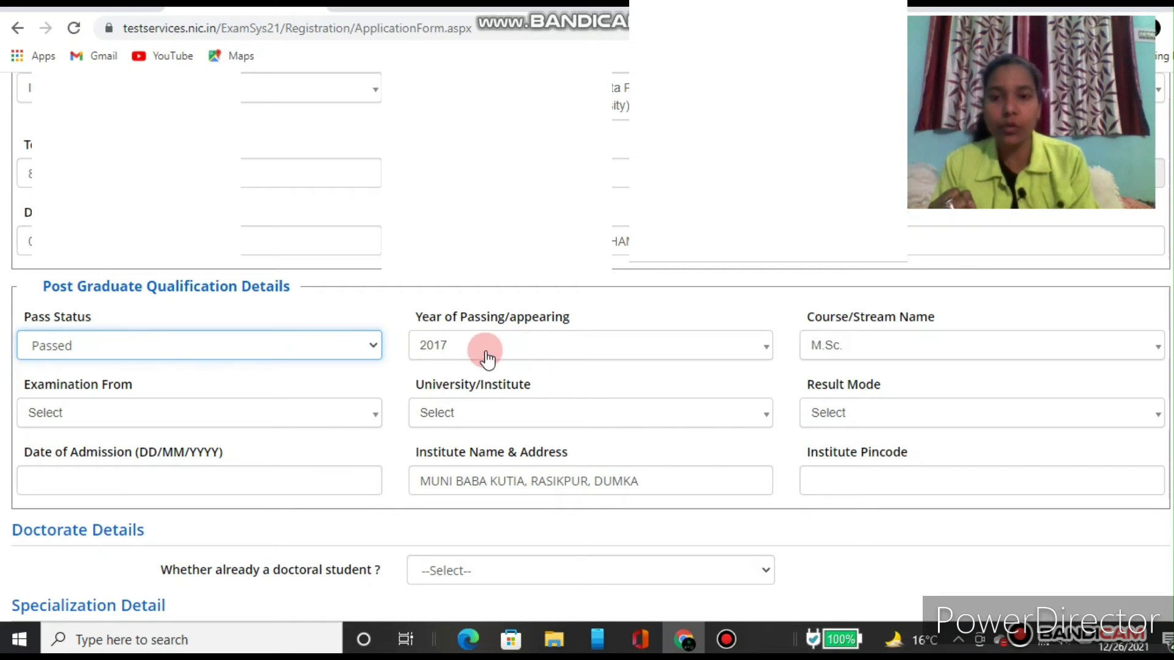
click(520, 359)
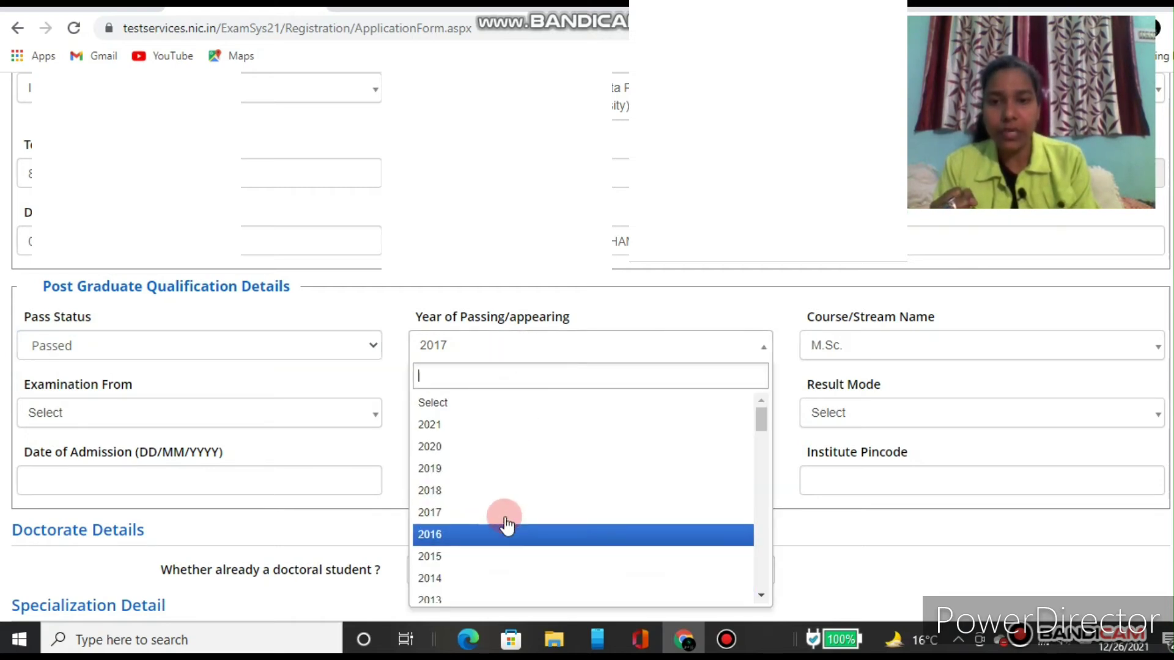
click(503, 359)
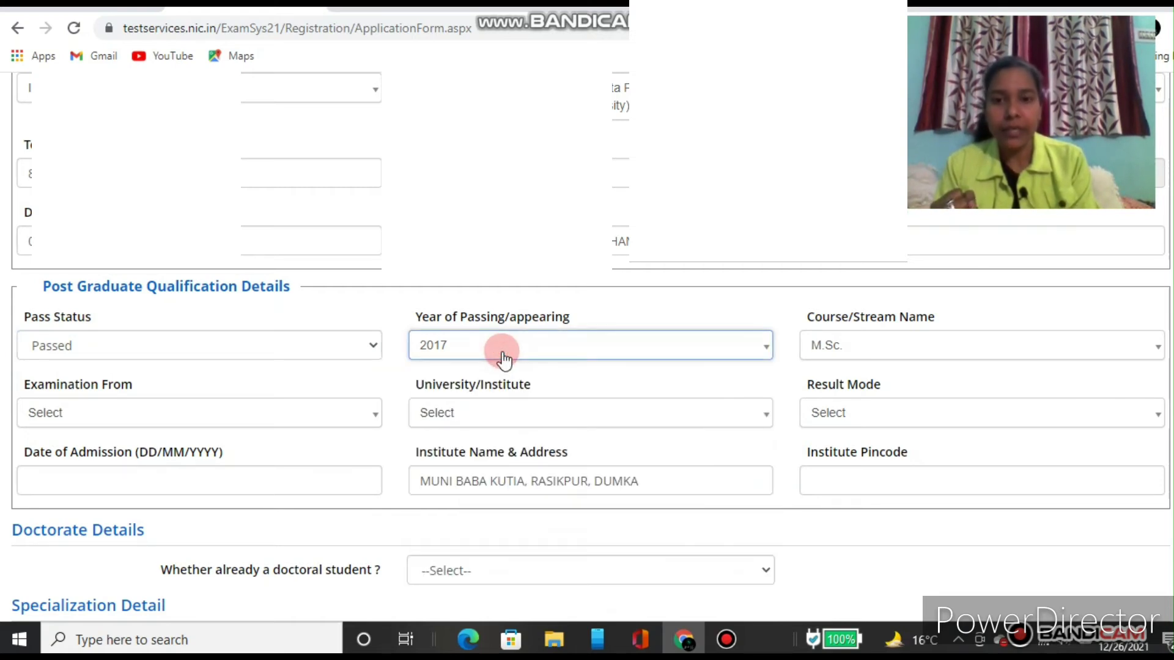
click(858, 354)
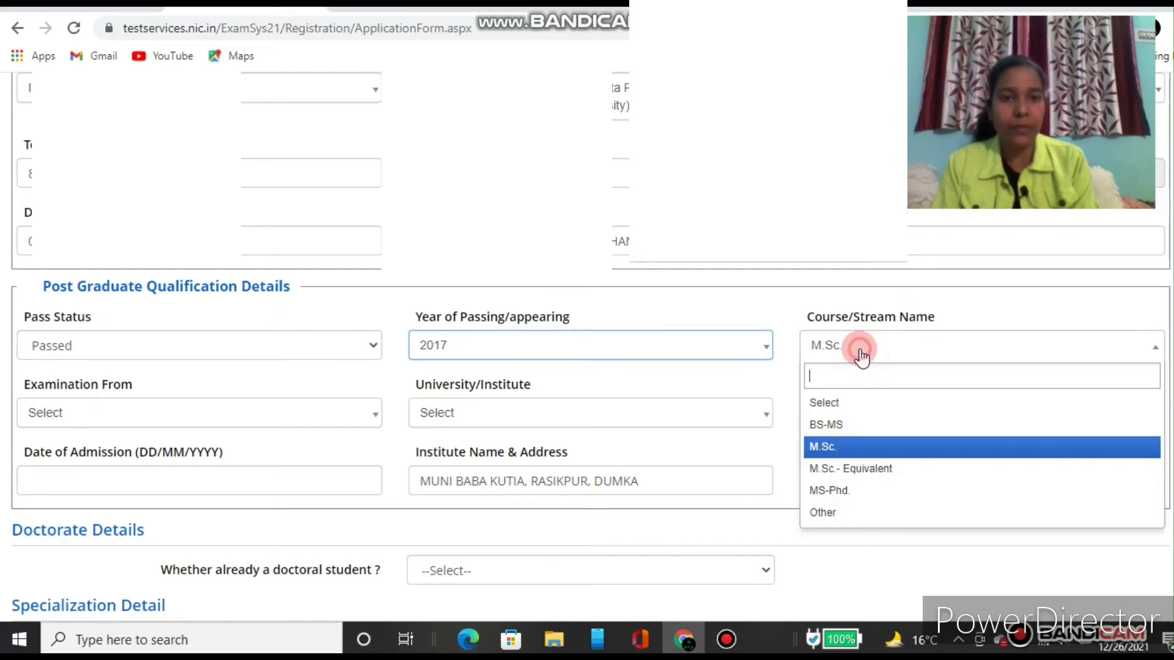
click(849, 451)
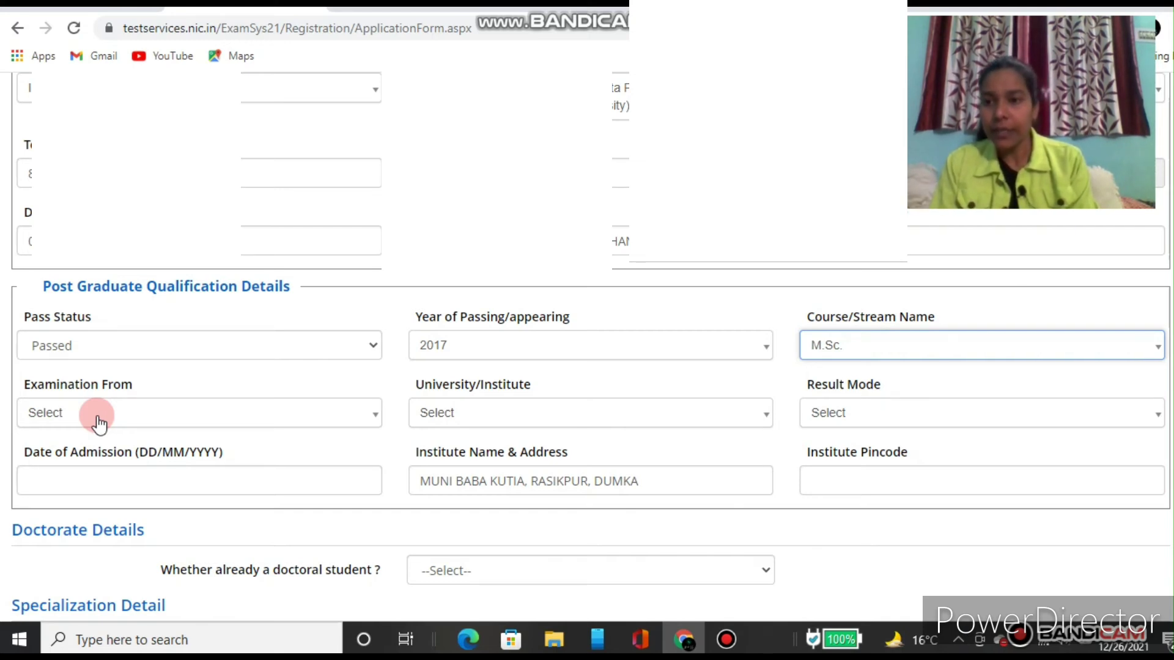
Step: Set post-graduate Examination From to India, university to Sido Kanhu Murmu University, and Result Mode to Percentage
click(99, 423)
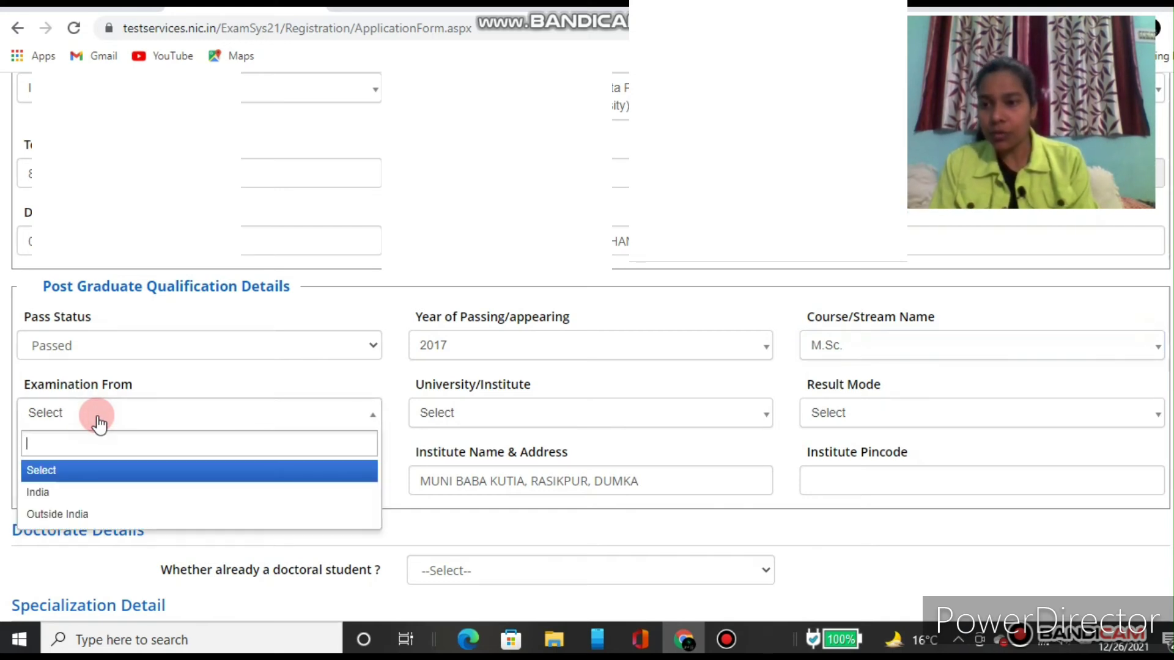
click(51, 491)
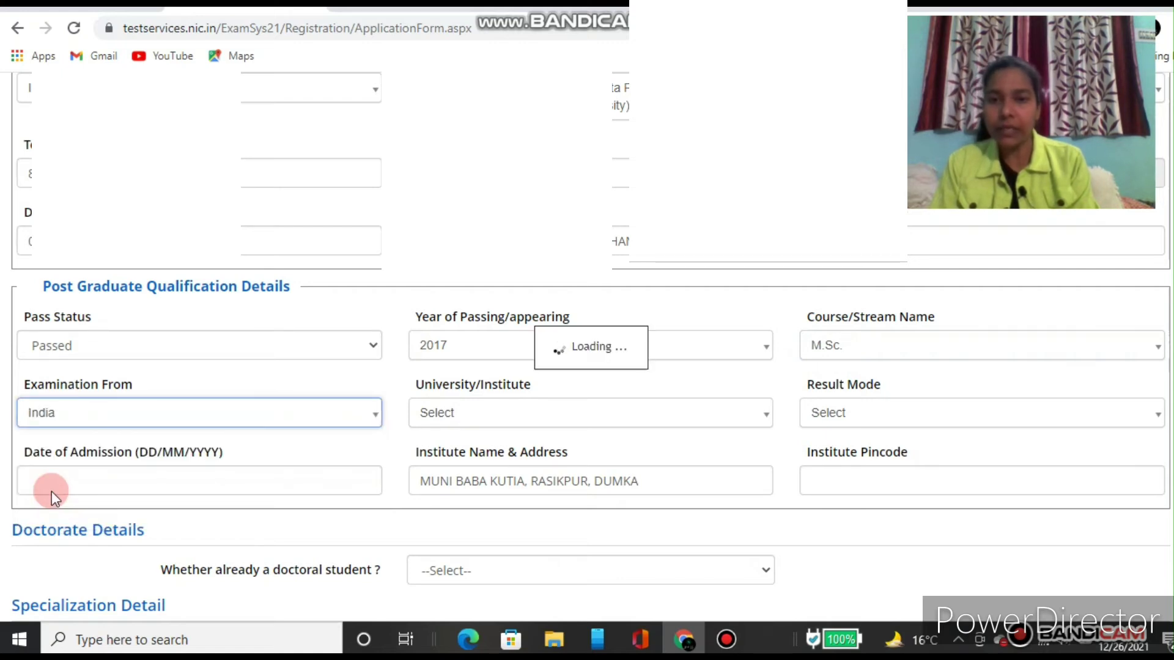
click(480, 420)
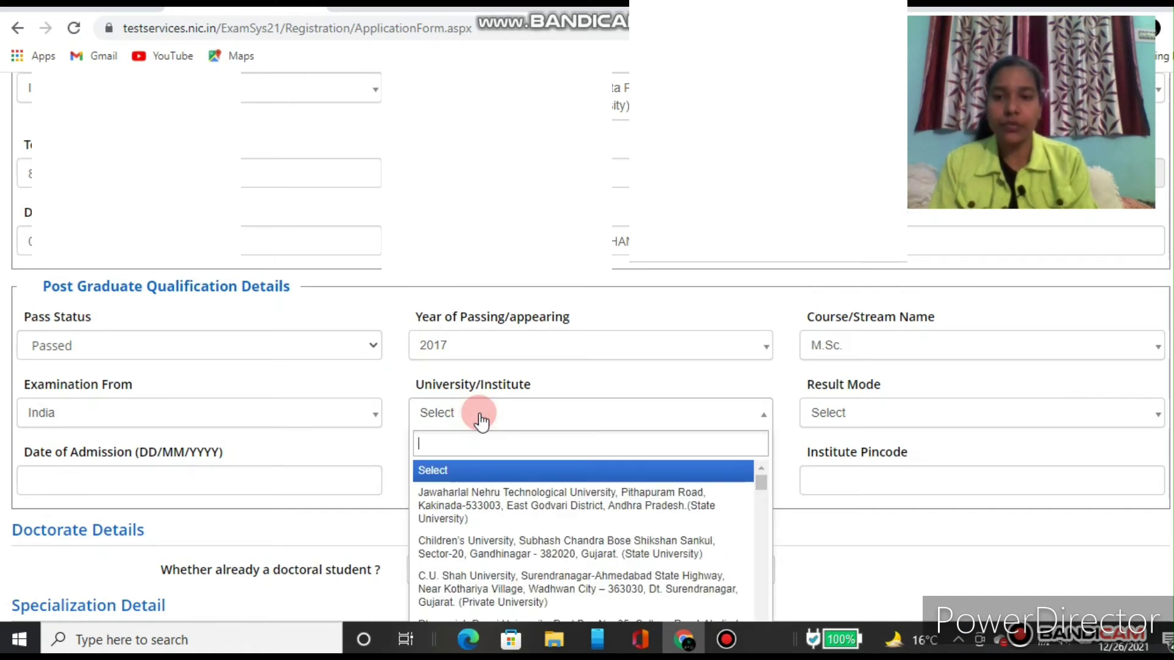
text(S)
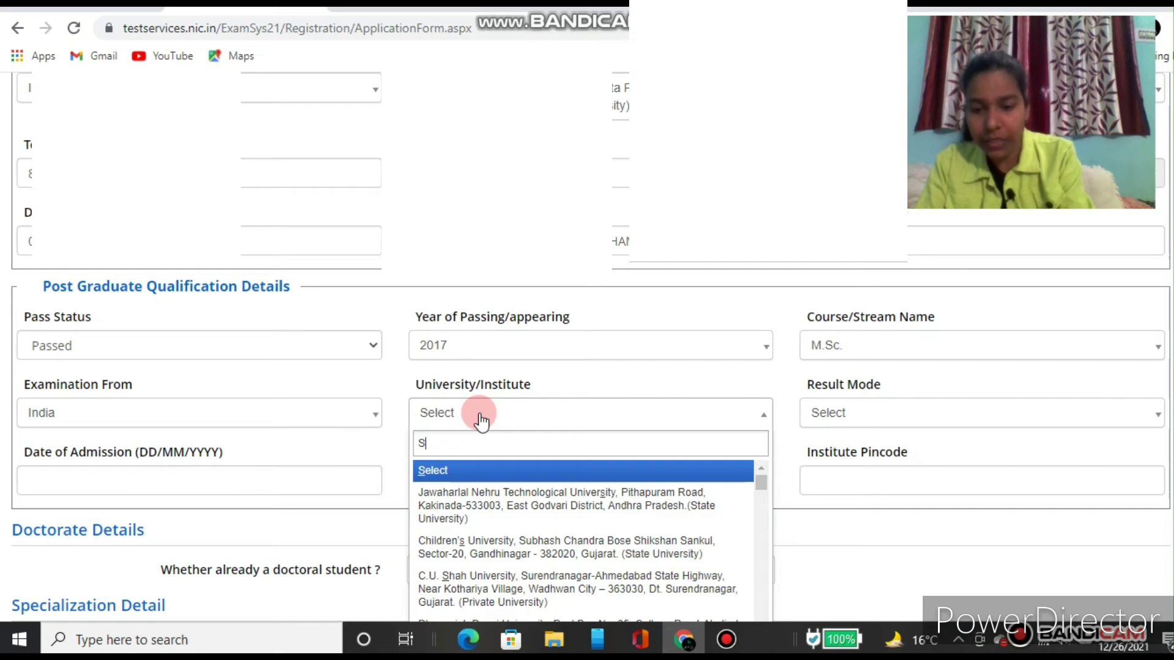
text(IDO)
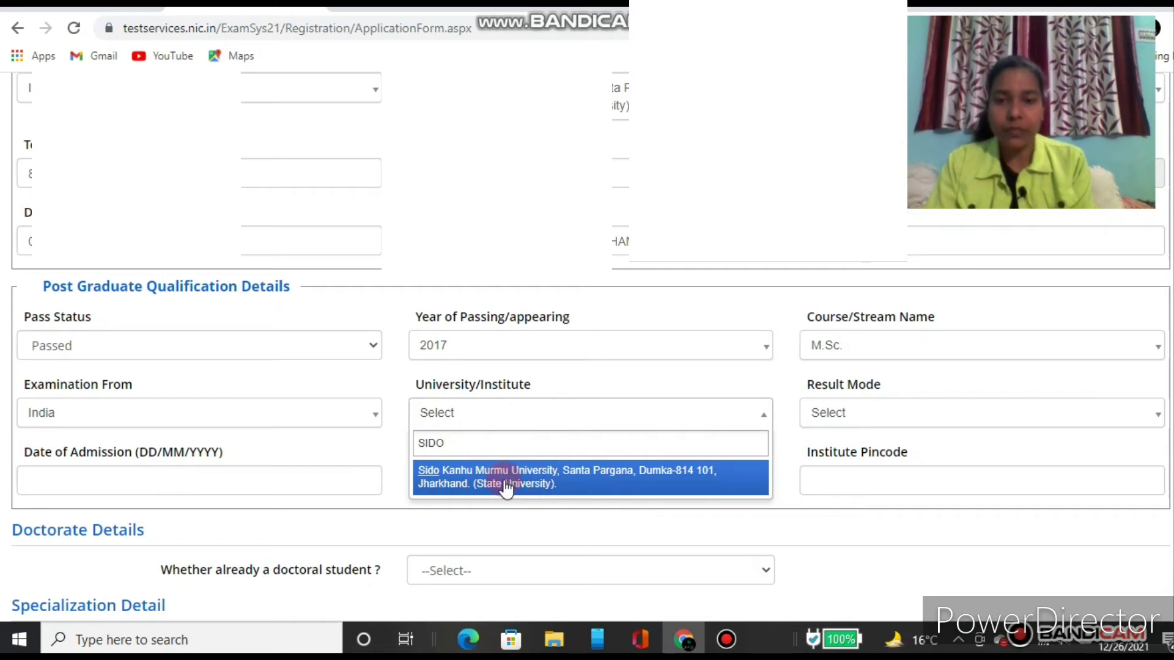
click(498, 484)
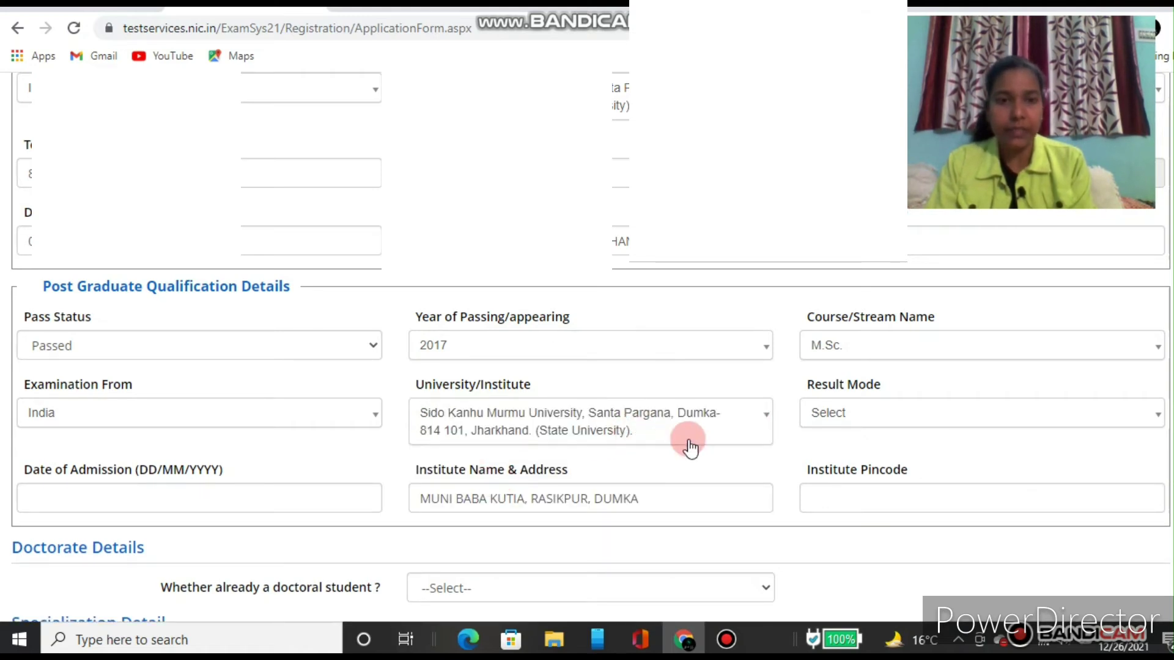
click(842, 422)
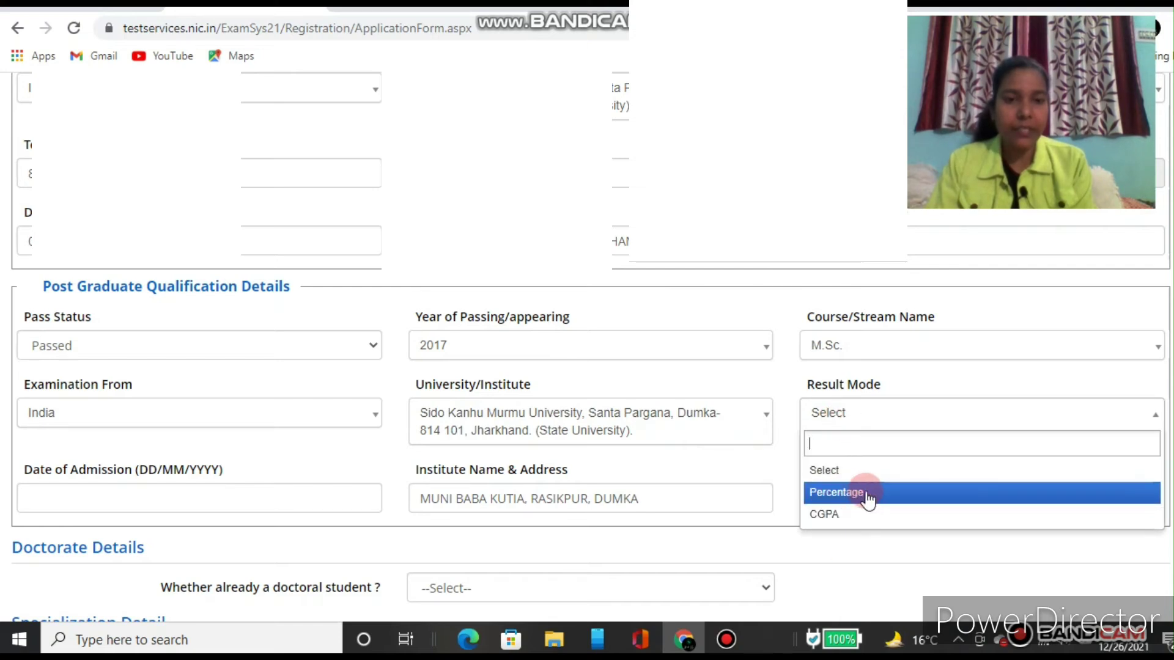
click(835, 495)
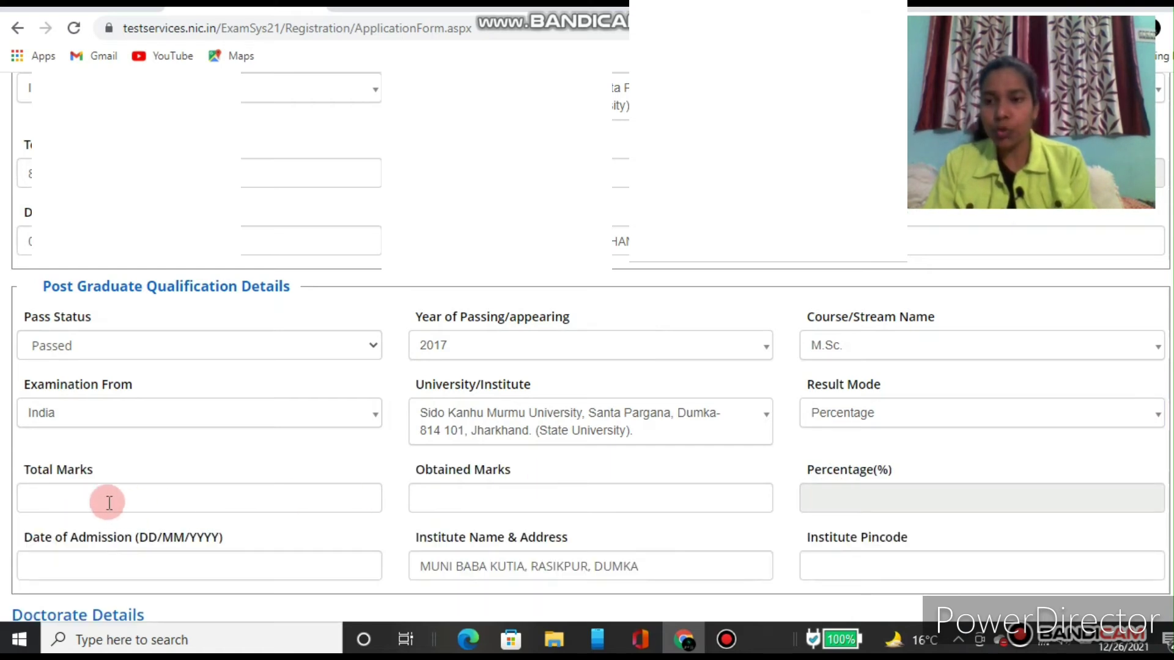
Step: Enter post-graduate total marks 1600 and obtained marks 1184, giving a 74.00 percentage
click(90, 498)
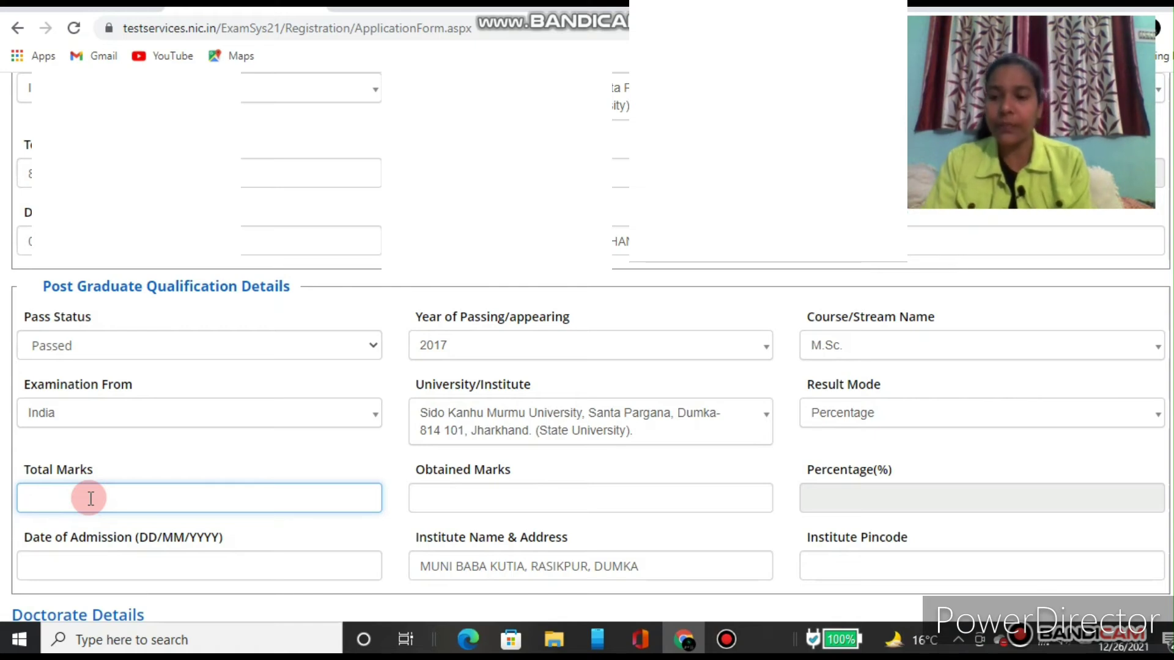
text(16)
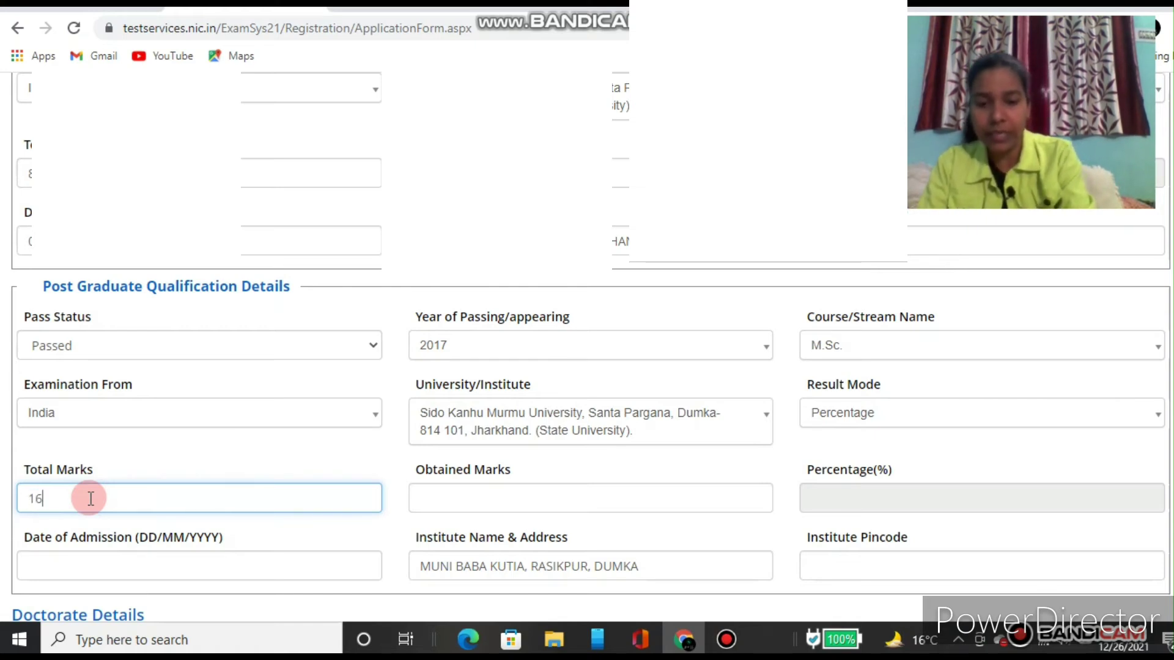
text(00)
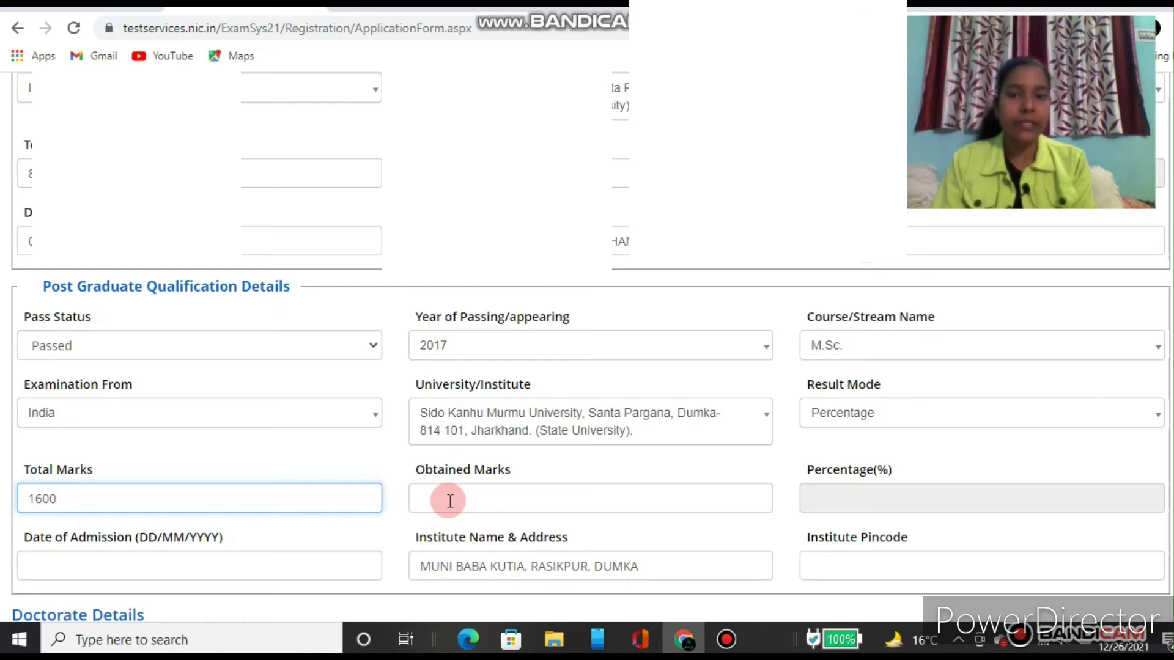
click(449, 501)
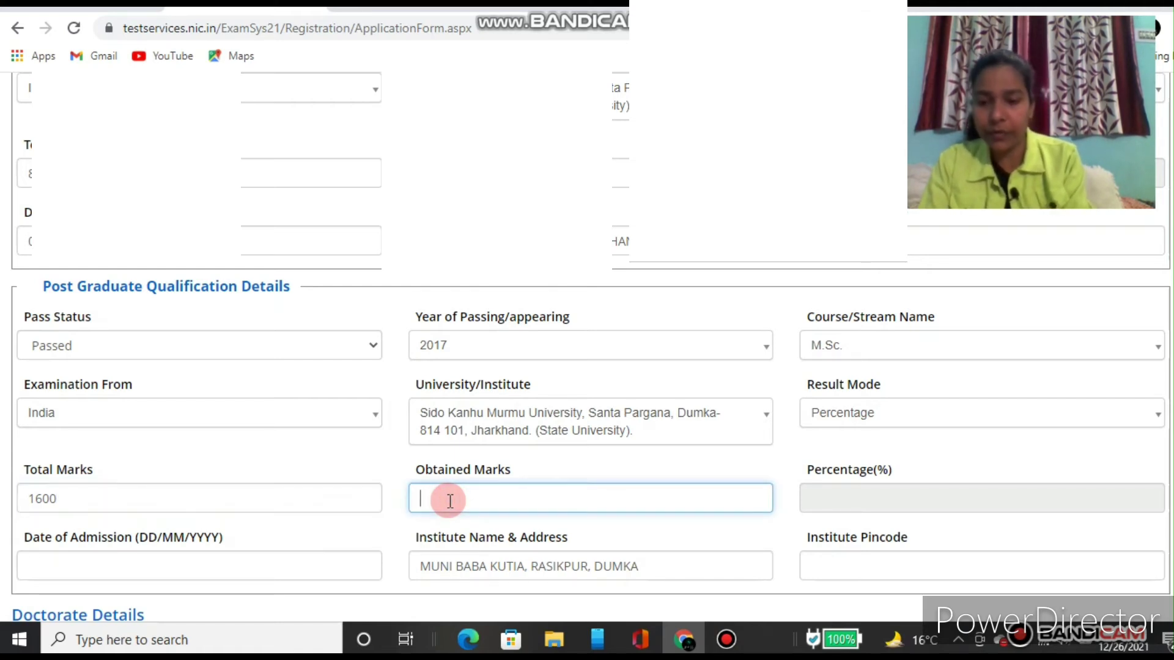
text(11)
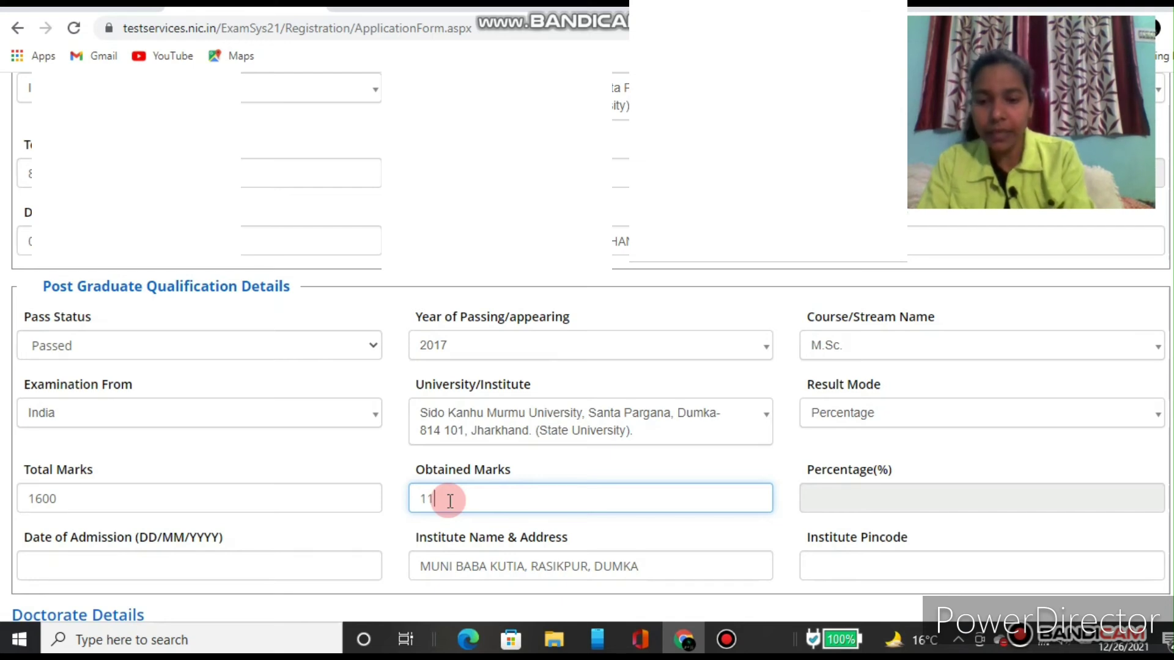
text(84)
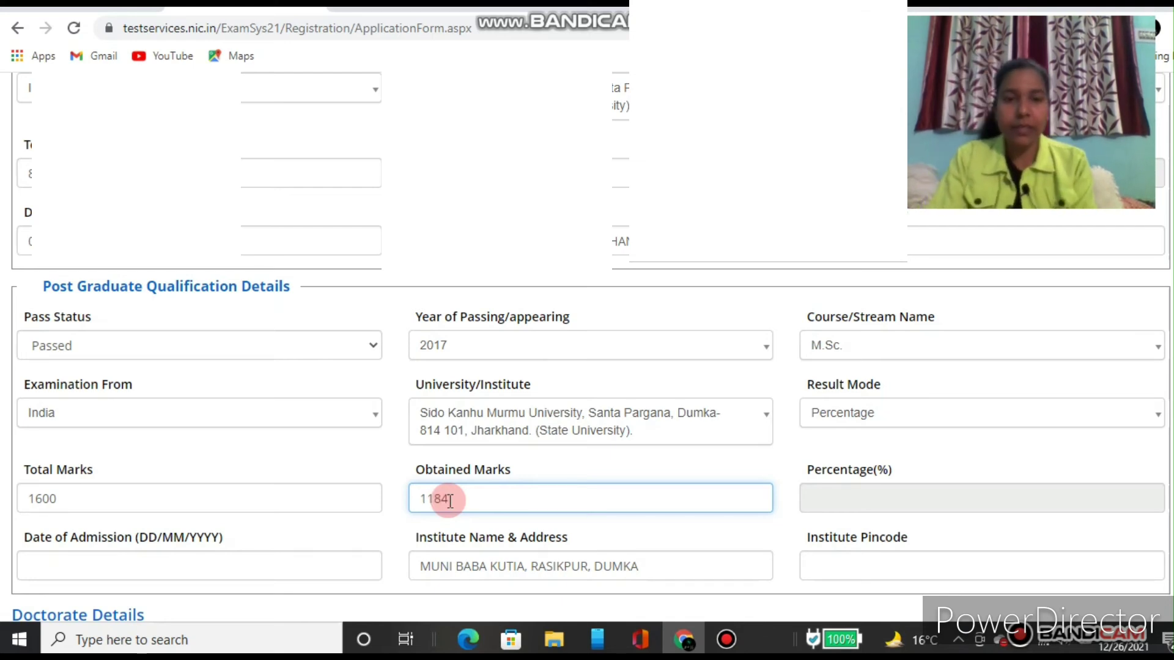
click(838, 499)
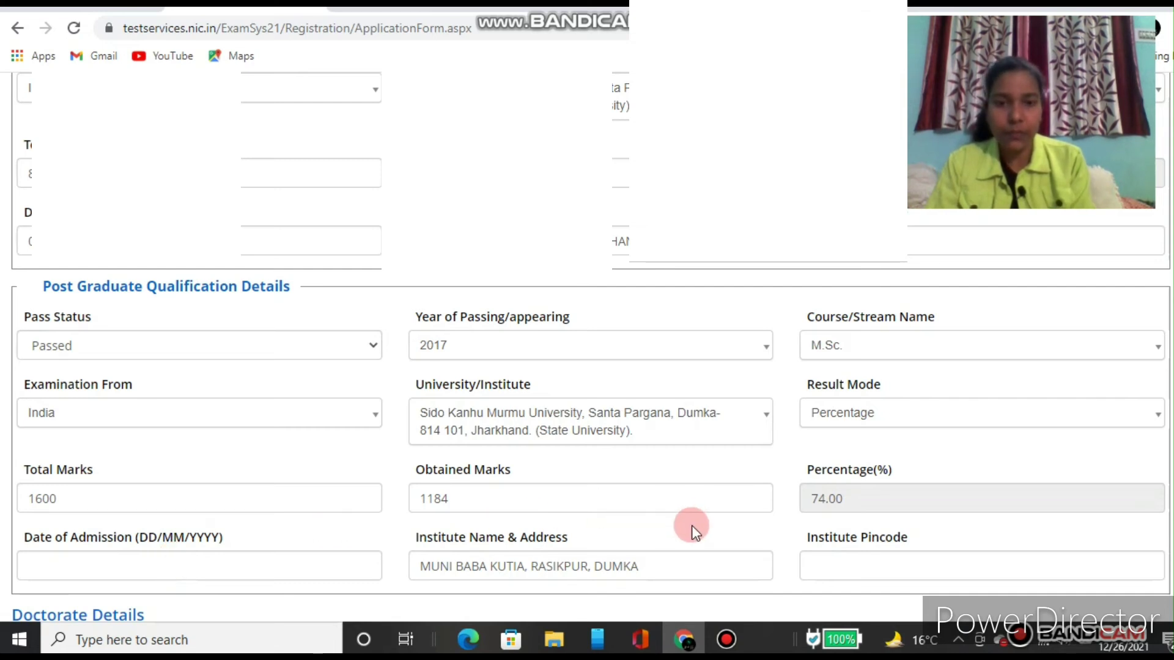
Step: Enter 05/06/2015 as the post-graduate date of admission
scroll(691, 526, down, 2)
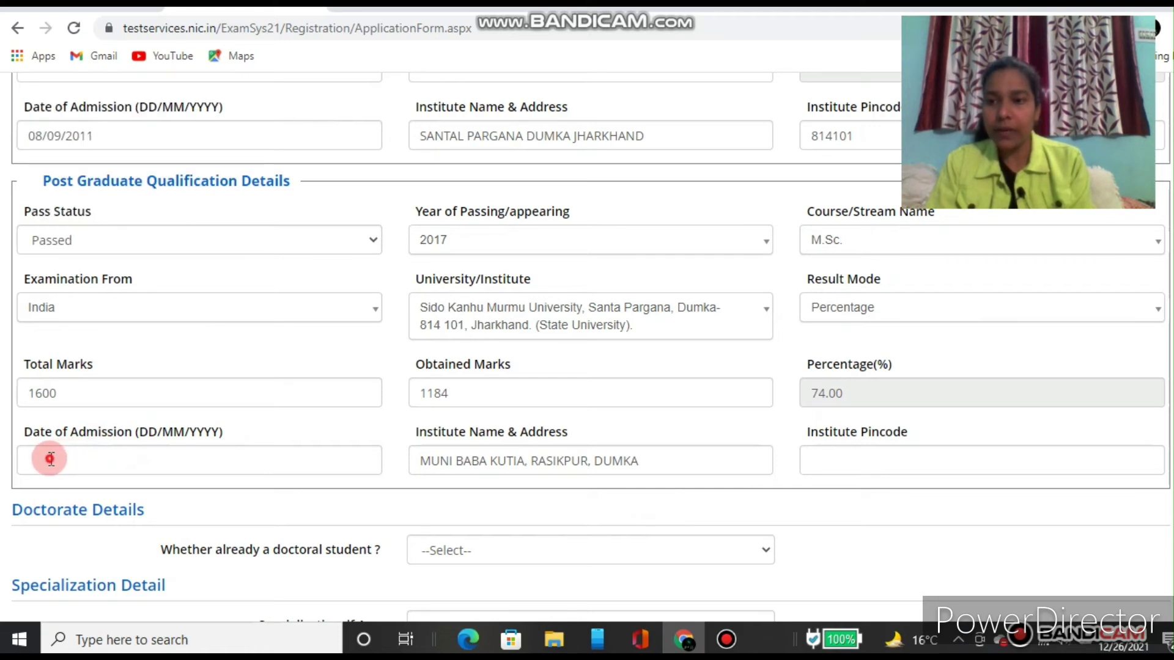
click(51, 458)
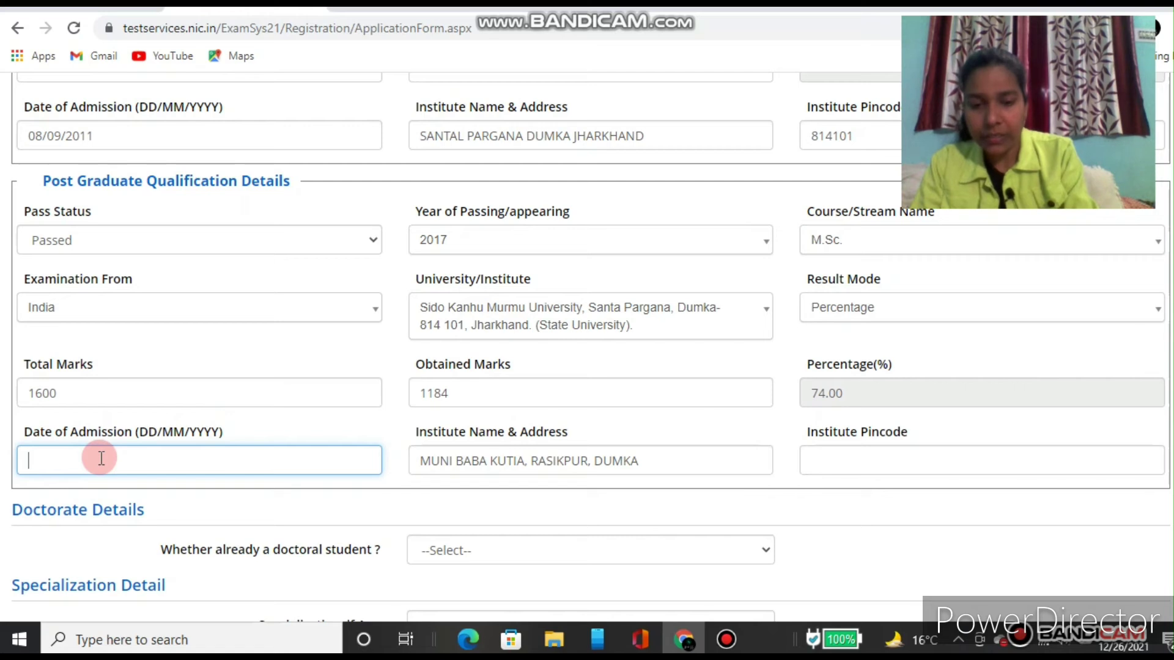
text(0)
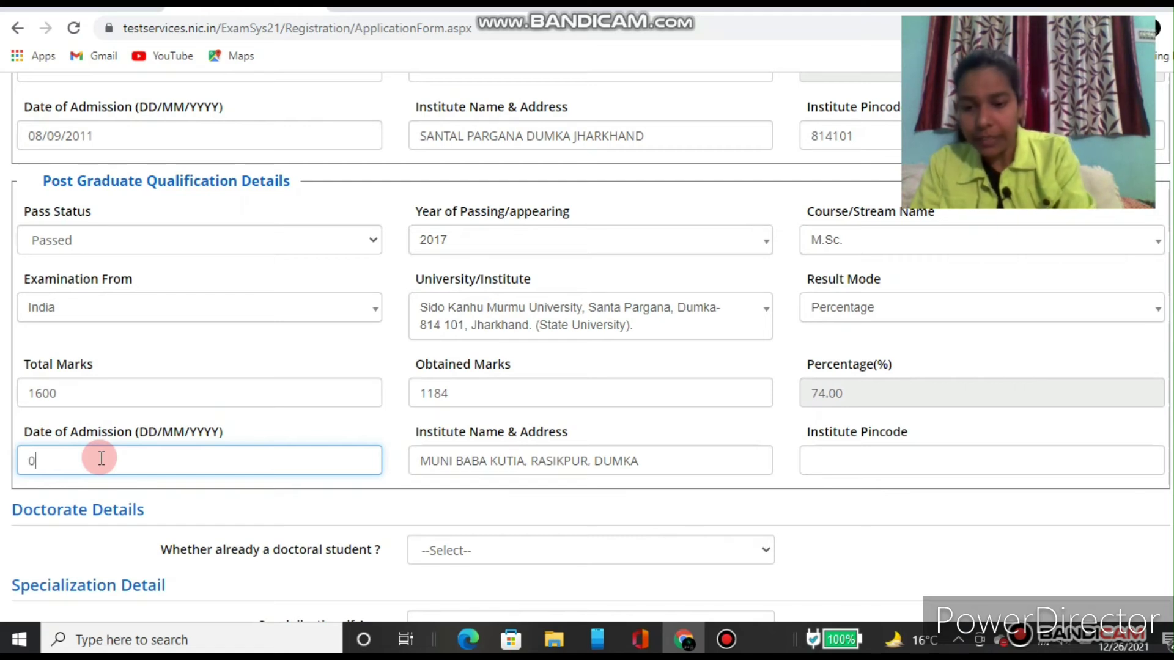
text(5/)
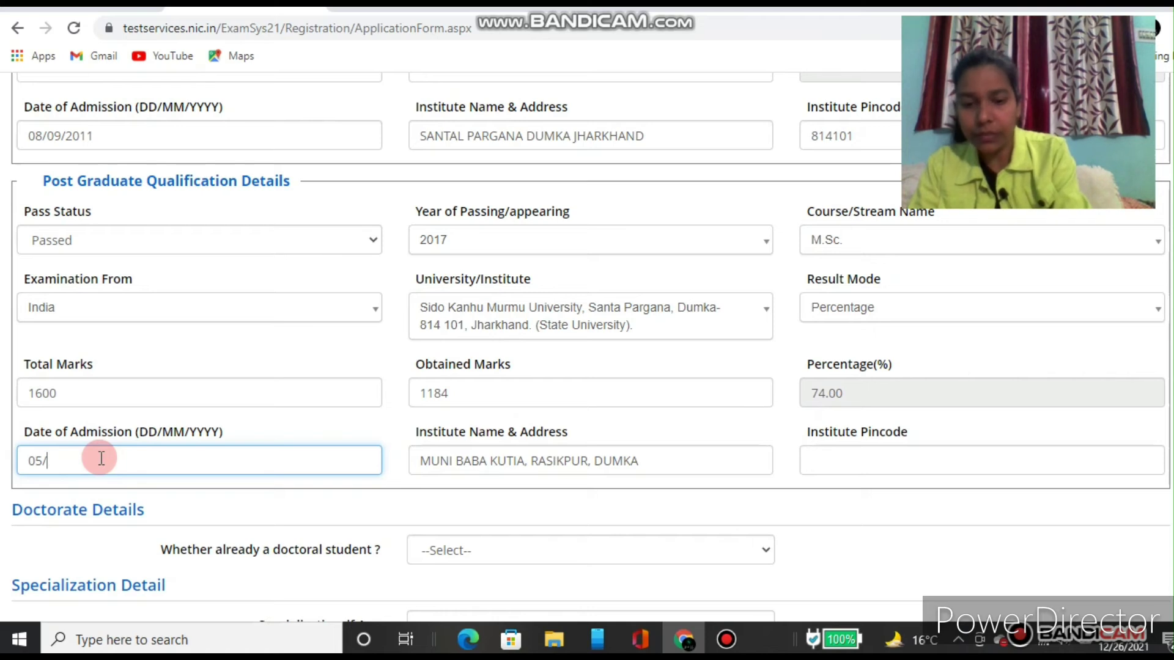
text(06)
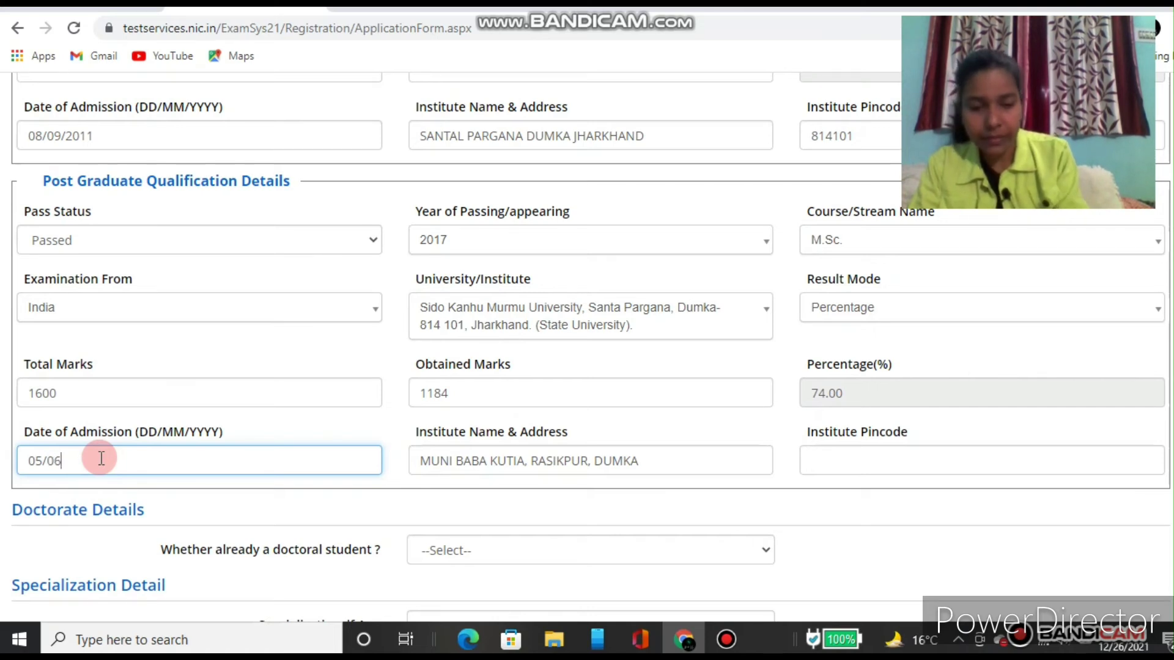
text(/)
text(2)
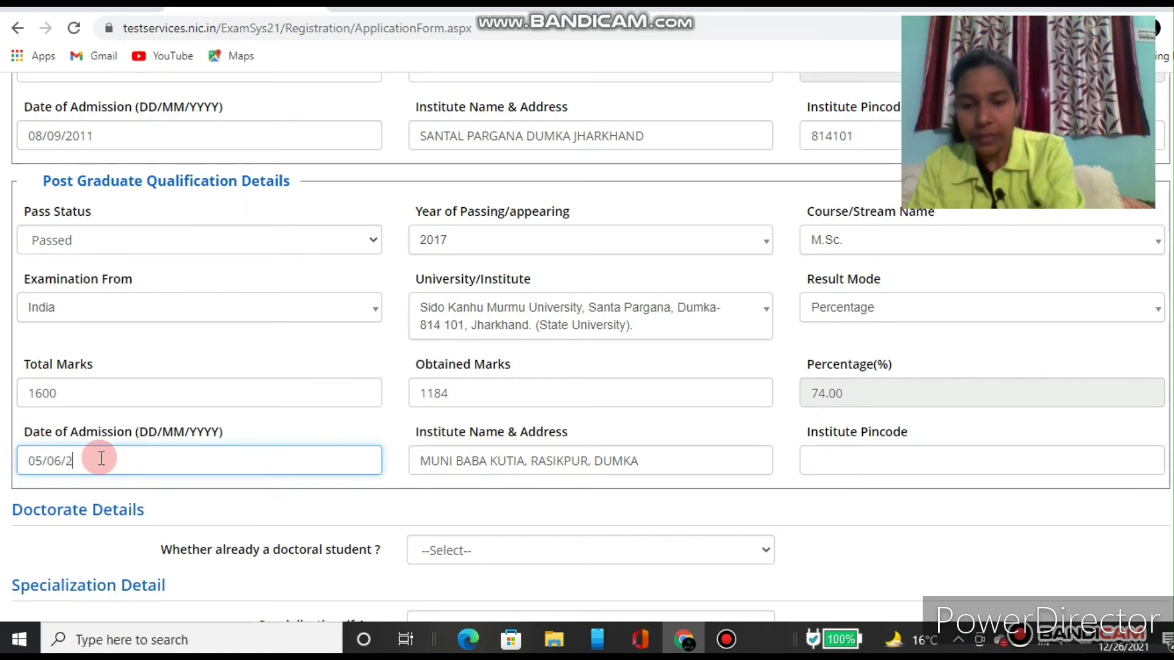
text(01)
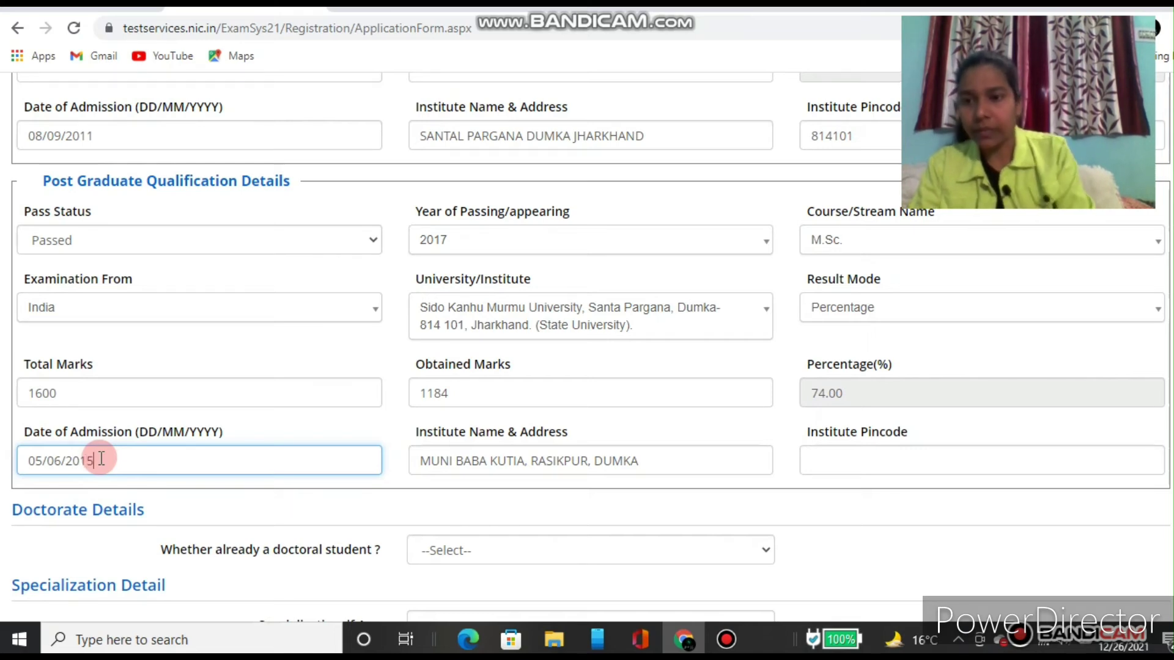
text(5)
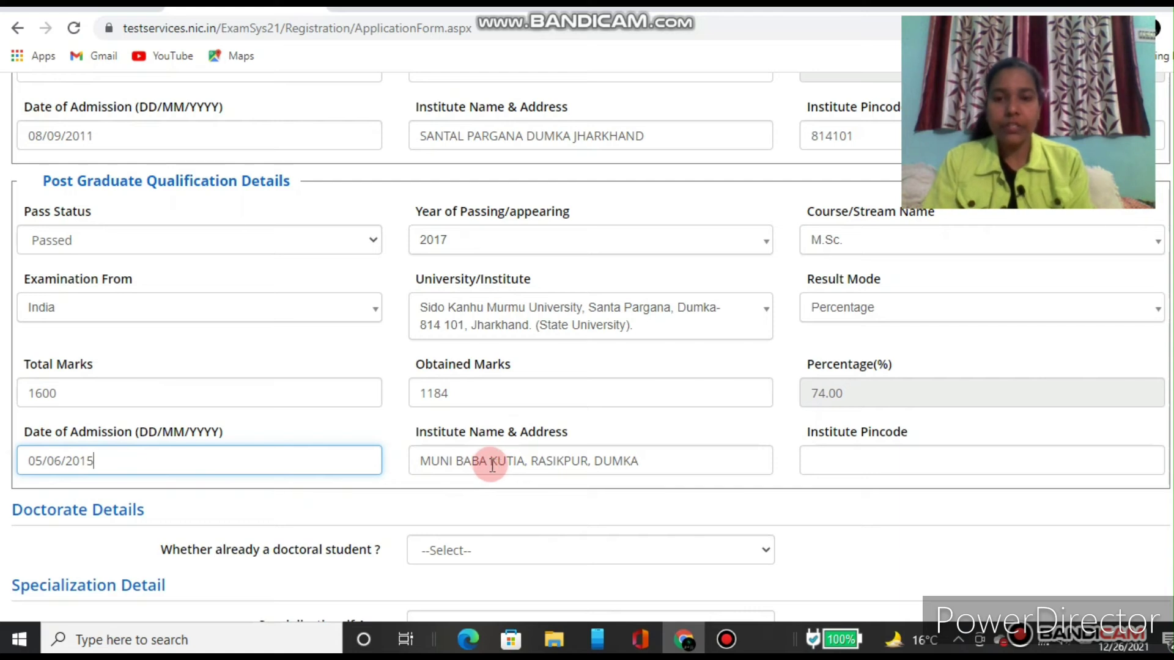
Step: Replace the post-graduate institute address with 'SIDO KANHU MURMU UNIVERSITY DUMKA JHARKHAND'
click(506, 460)
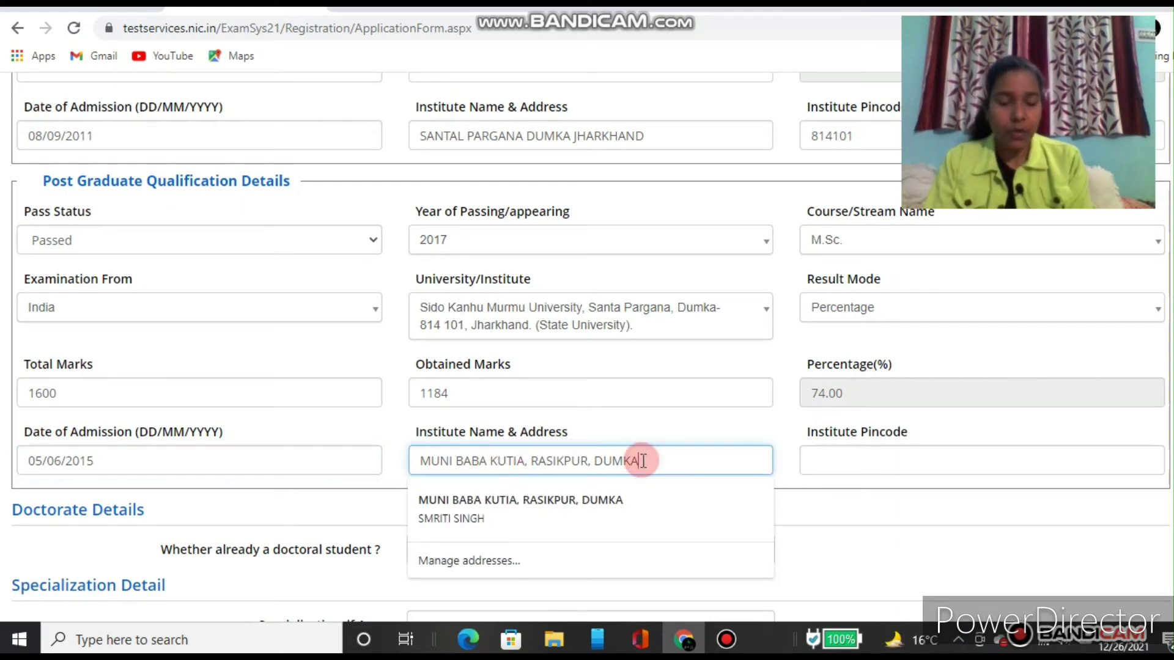
key(BackSpace)
key(BackSpace)
key(BackSpace)
key(BackSpace)
key(BackSpace)
key(BackSpace)
key(BackSpace)
key(BackSpace)
key(BackSpace)
key(BackSpace)
key(BackSpace)
key(BackSpace)
key(BackSpace)
key(BackSpace)
key(BackSpace)
key(BackSpace)
key(BackSpace)
key(BackSpace)
key(BackSpace)
key(BackSpace)
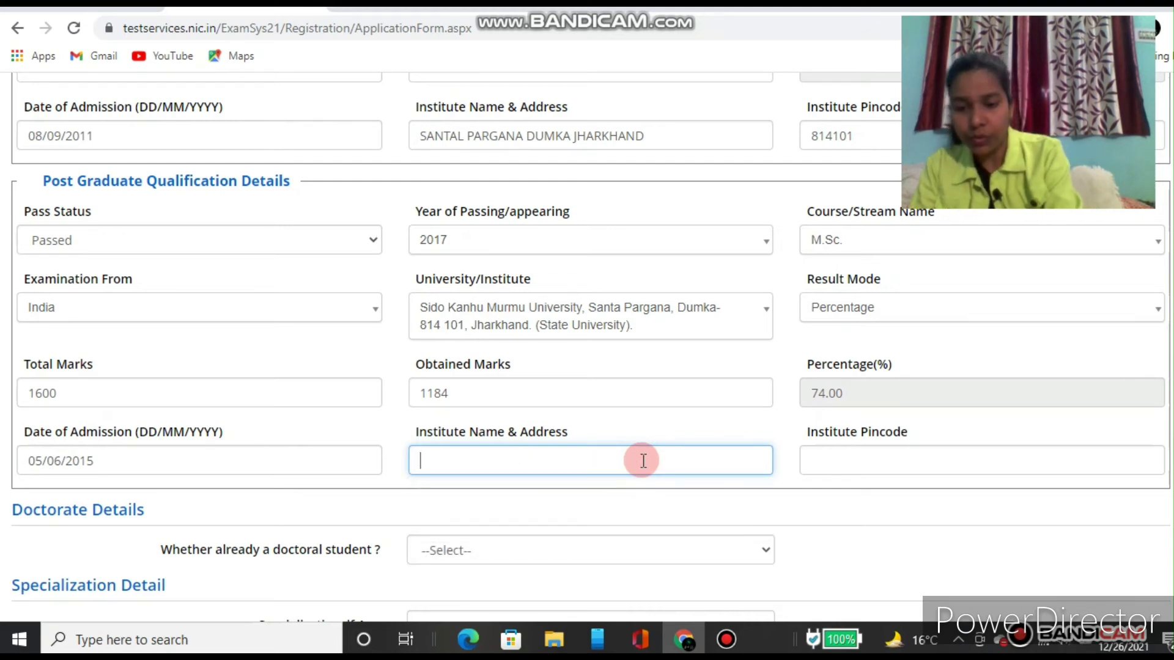
text(SISO)
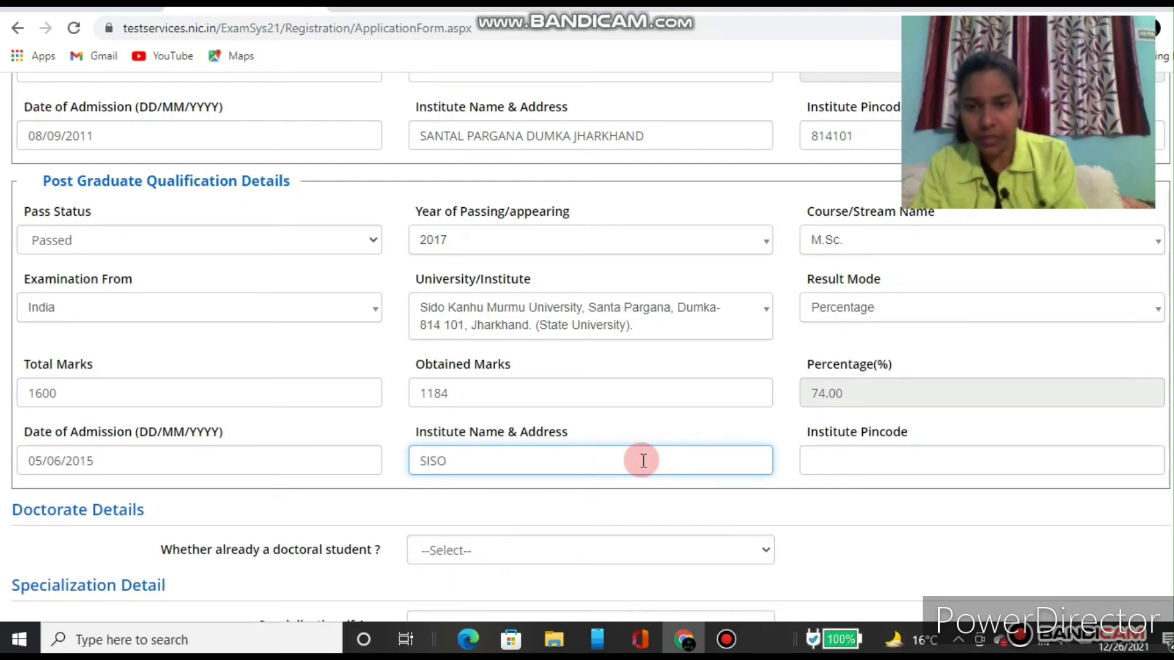
key(BackSpace)
key(BackSpace)
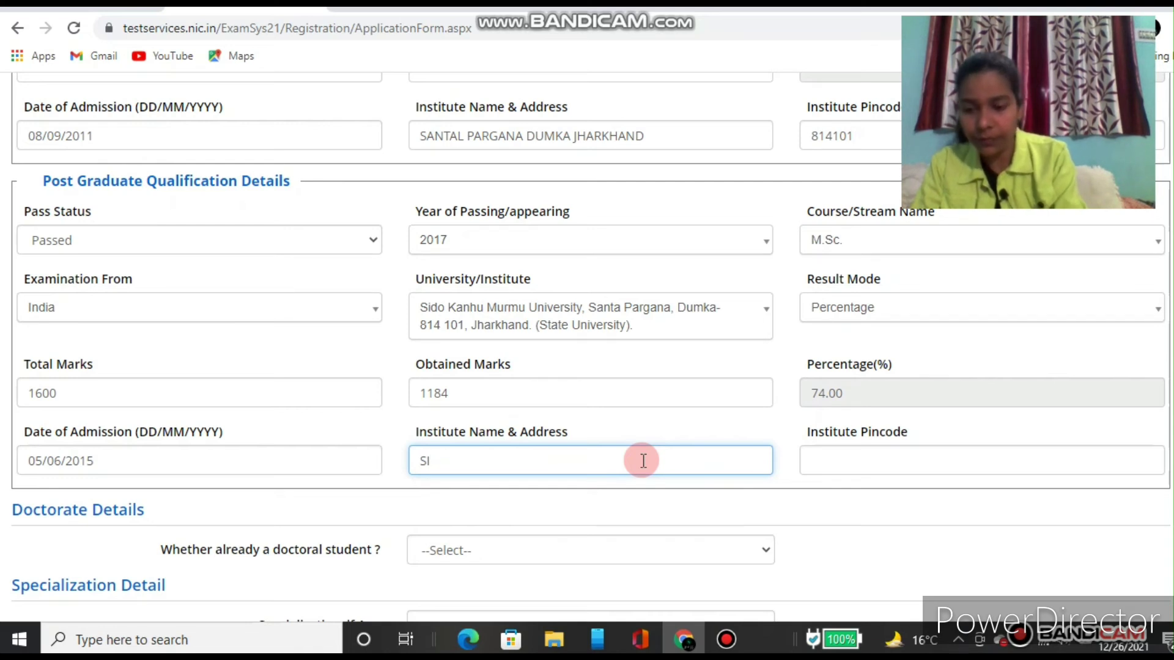
text(DO J)
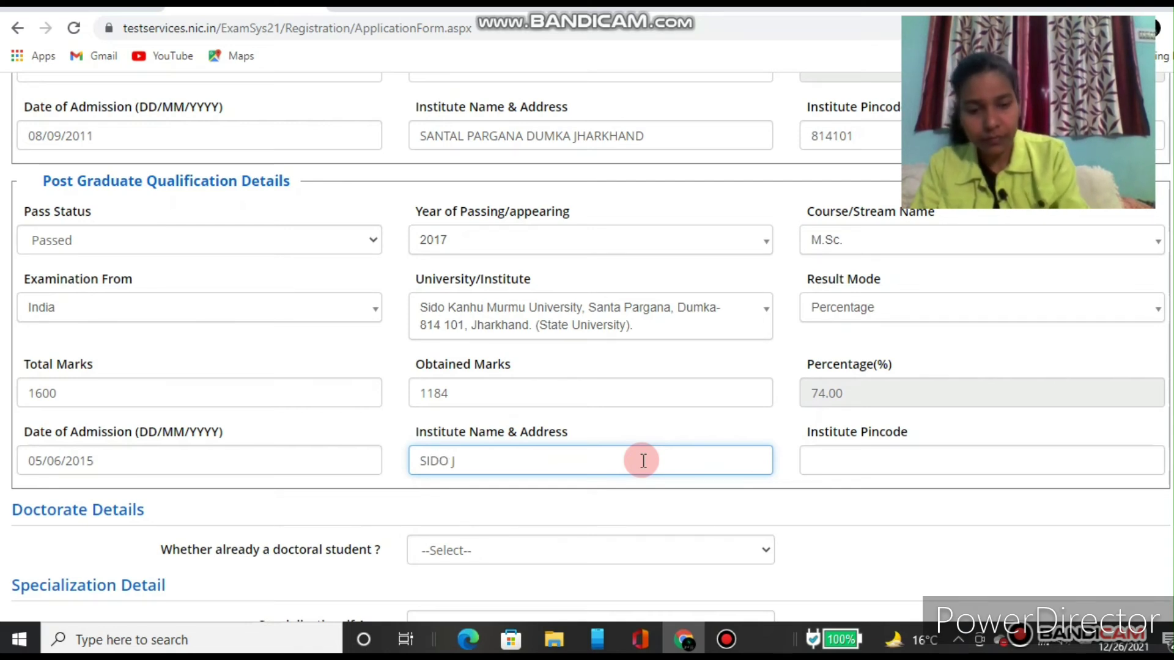
key(BackSpace)
text(KANHU M)
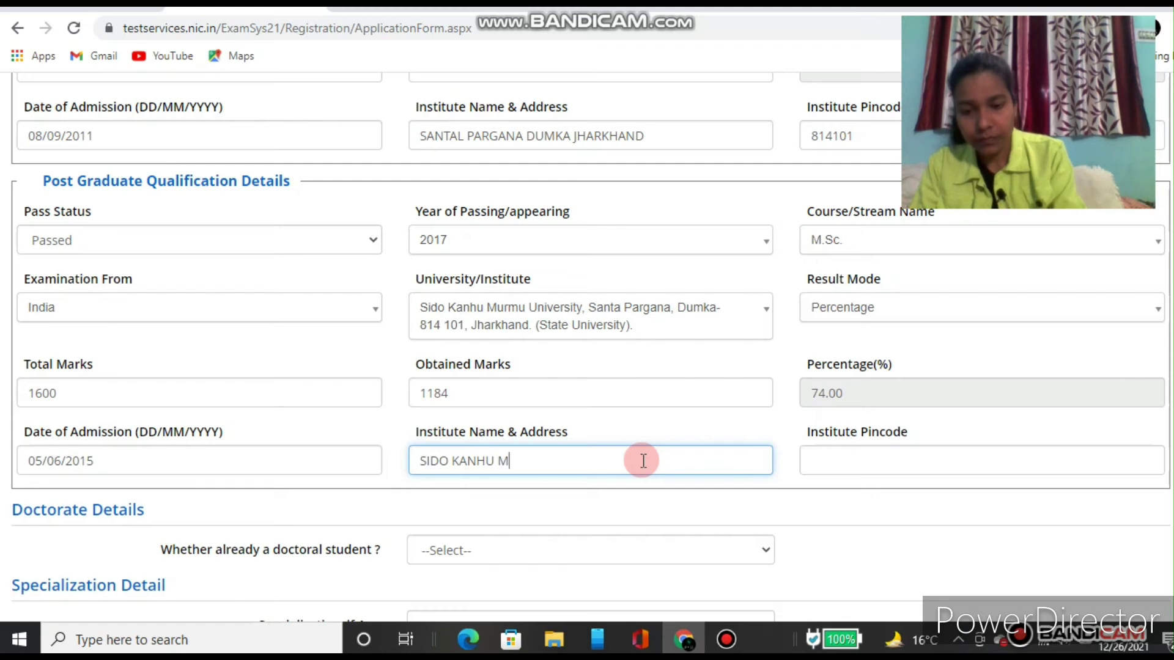
text(URMU )
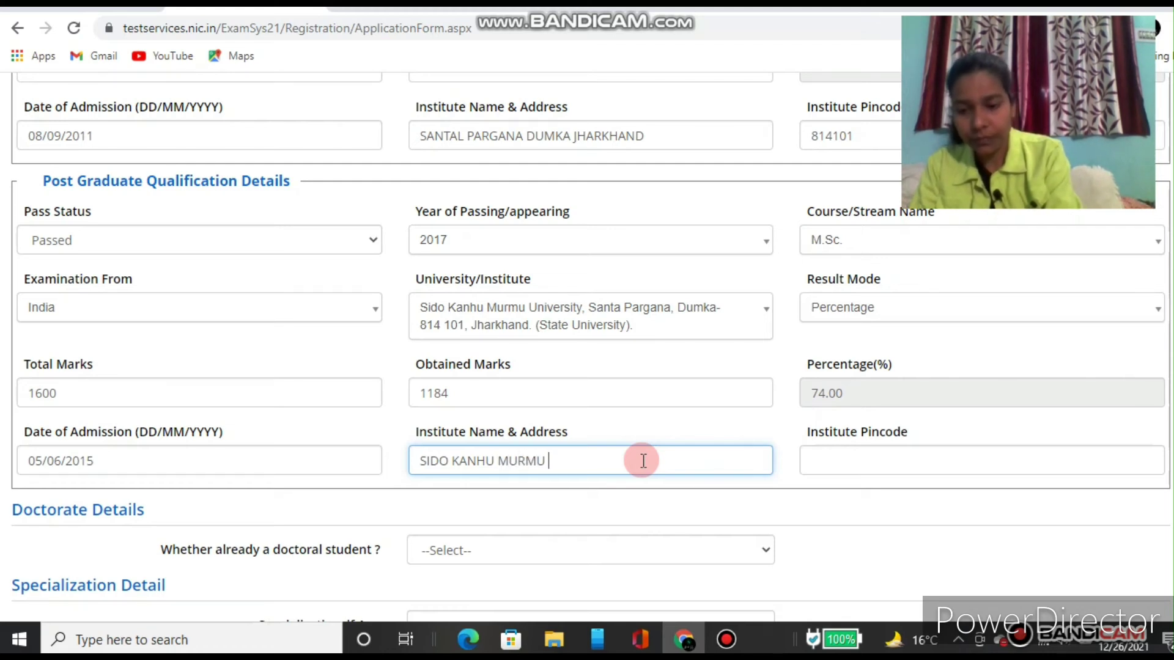
text(D)
key(BackSpace)
text(UN)
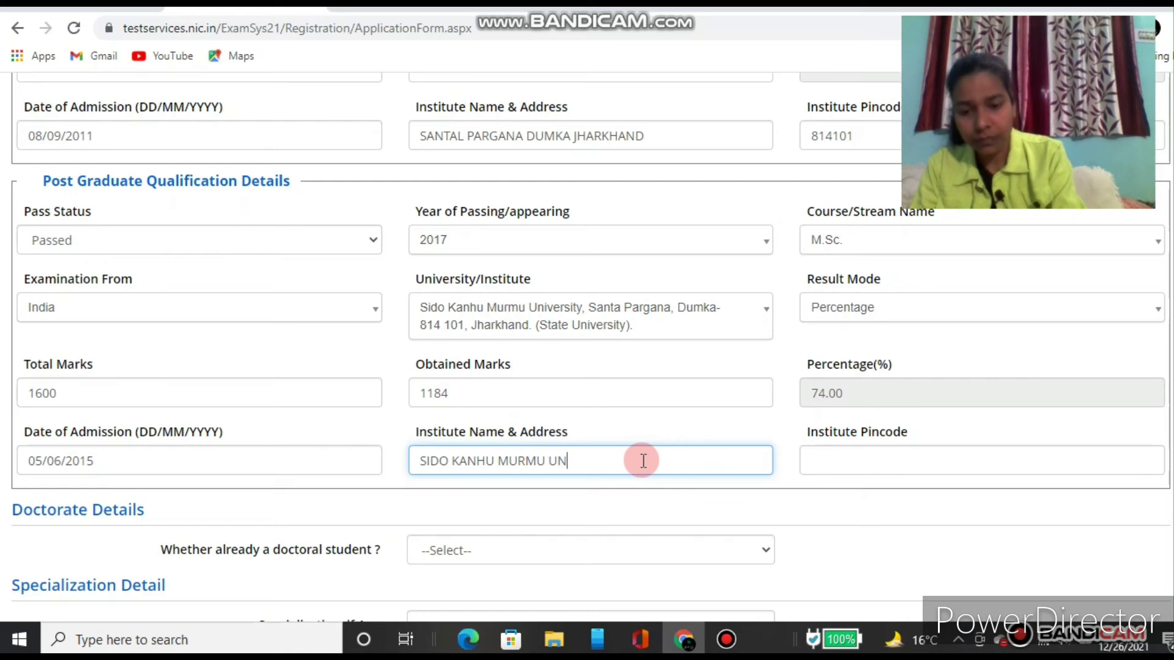
text(IVERSITY S)
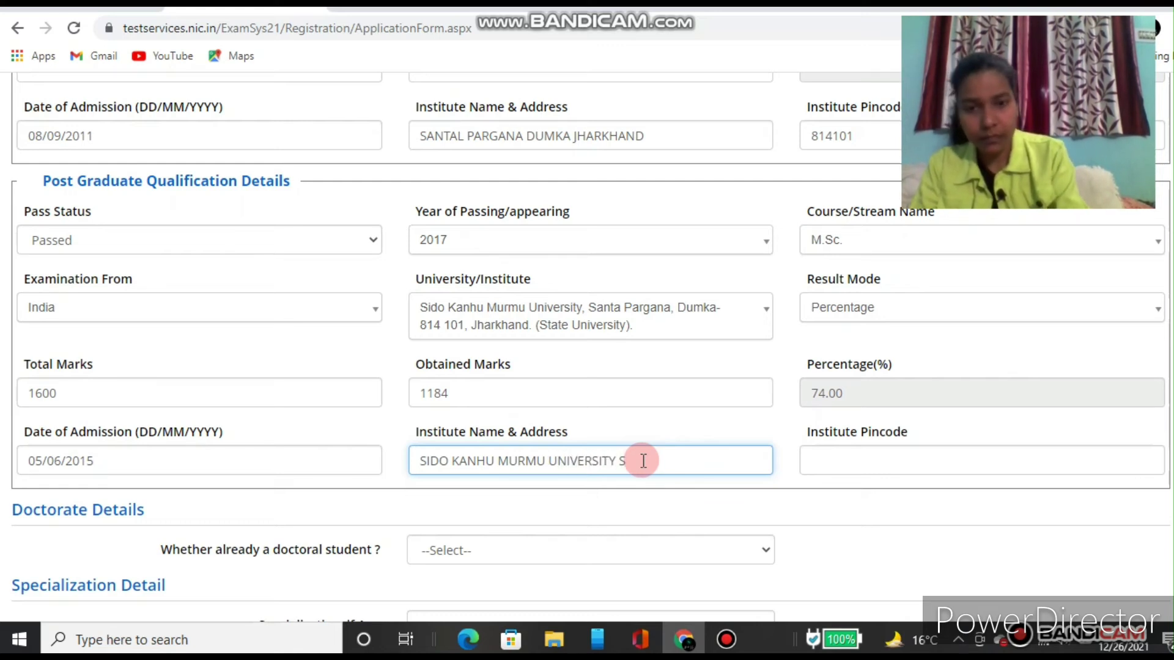
key(BackSpace)
text(DUMKA )
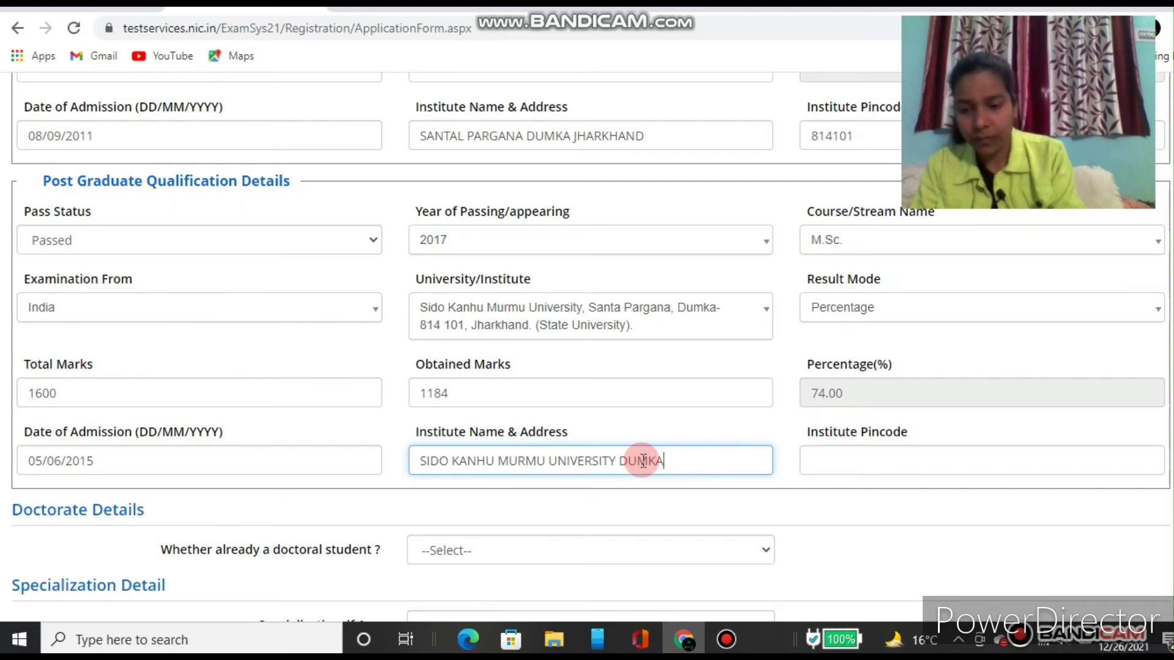
text(JHAR)
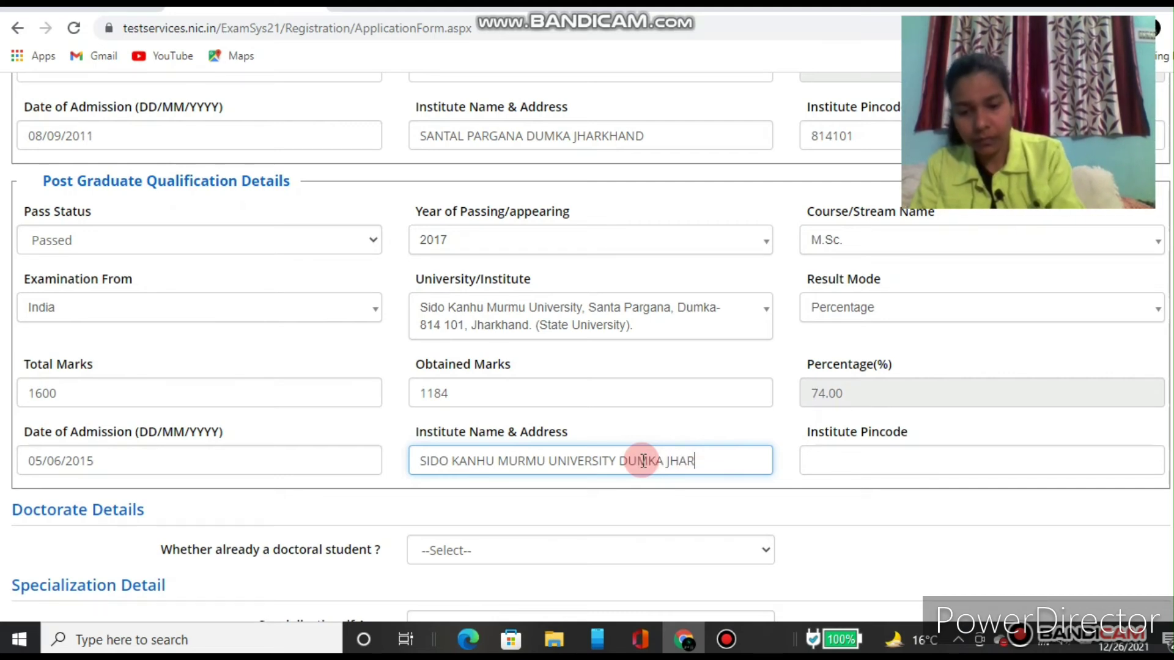
text(KHAND)
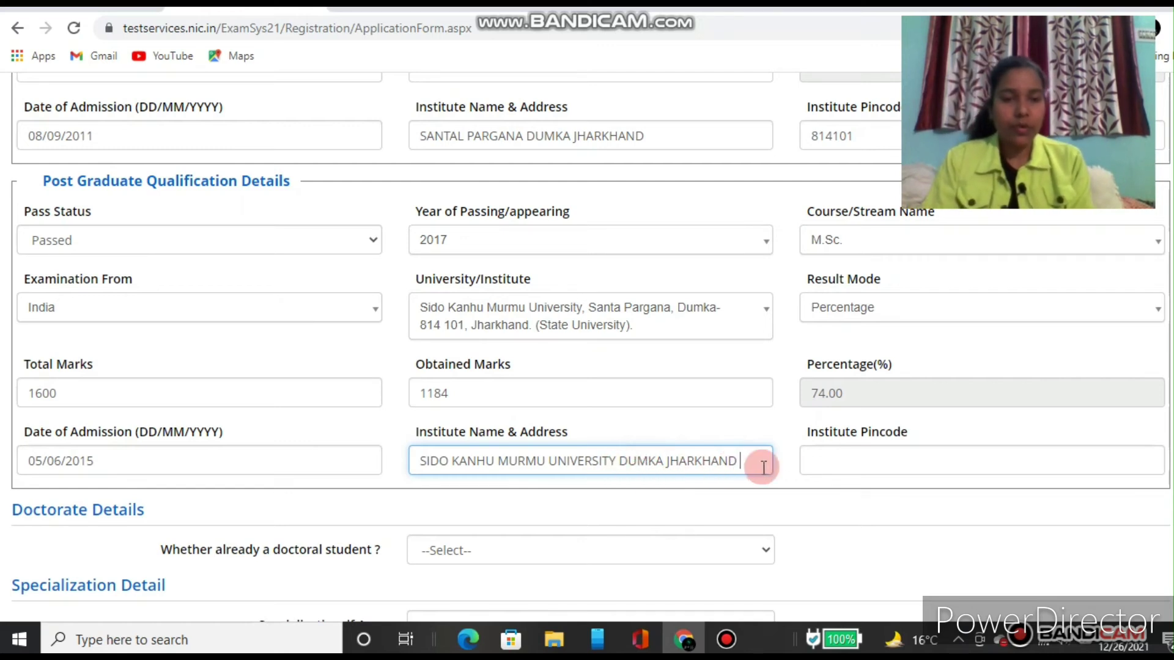
Step: Enter the post-graduate institute pincode, correcting 810110 to 814110
click(851, 463)
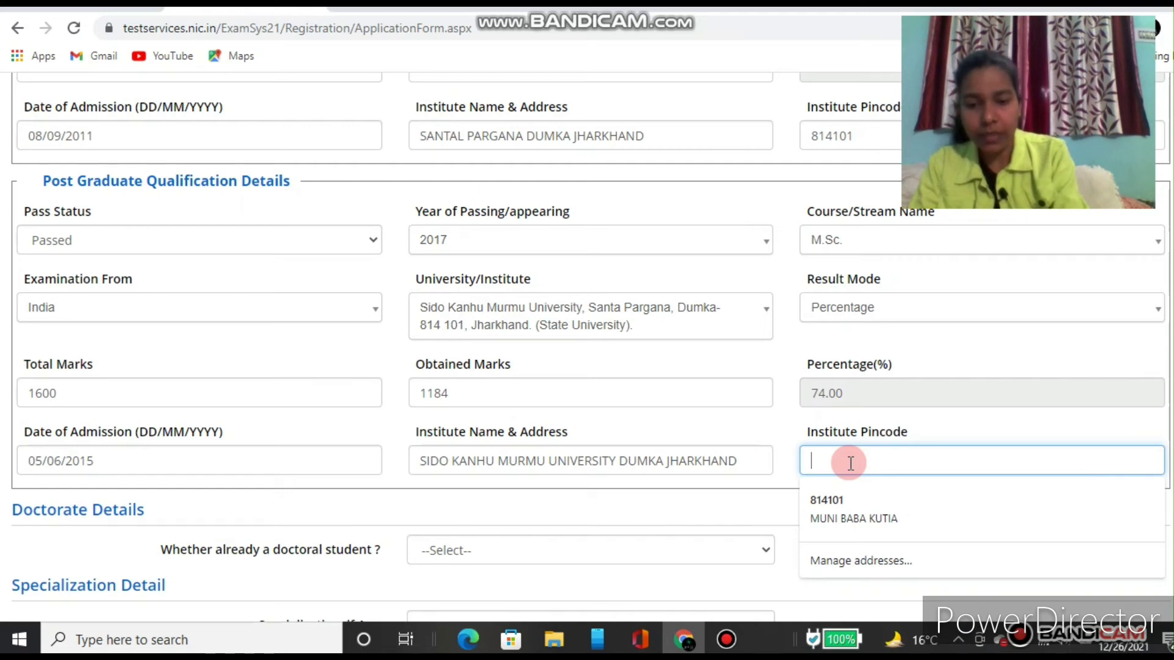
text(81)
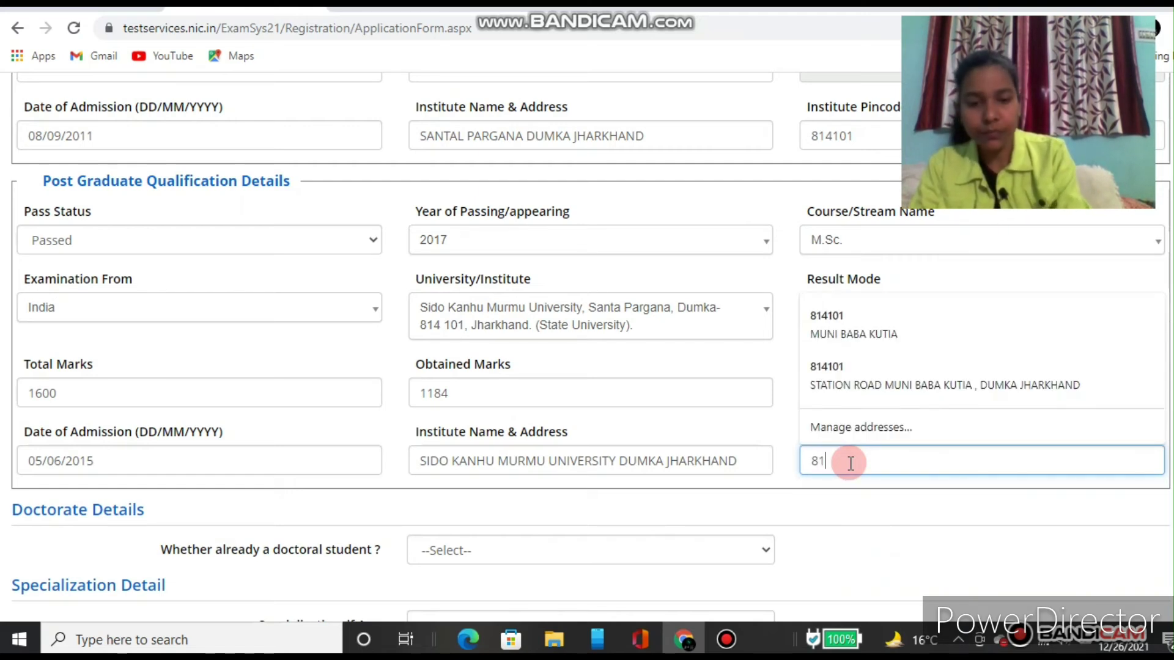
text(0110)
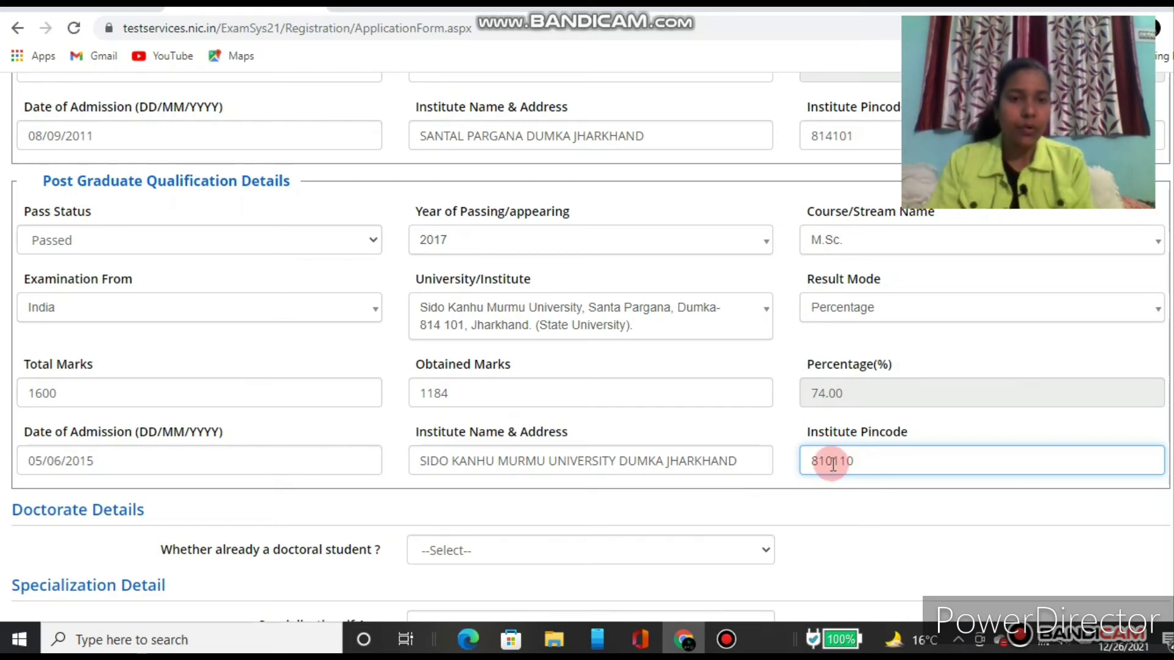
click(832, 465)
key(BackSpace)
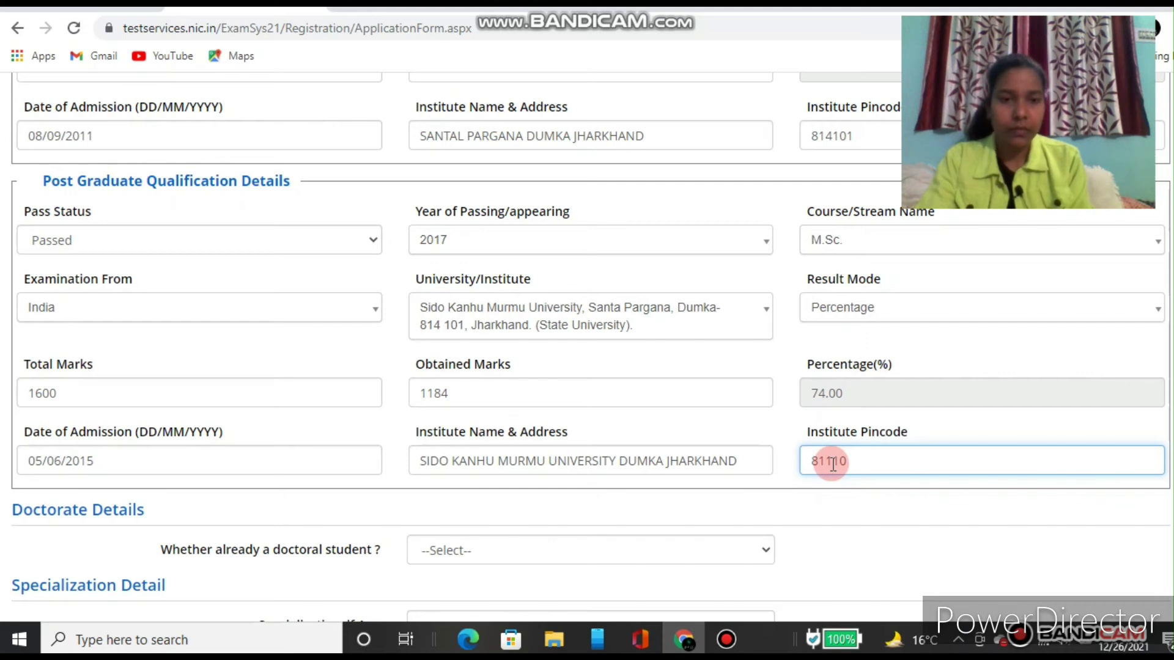
text(4)
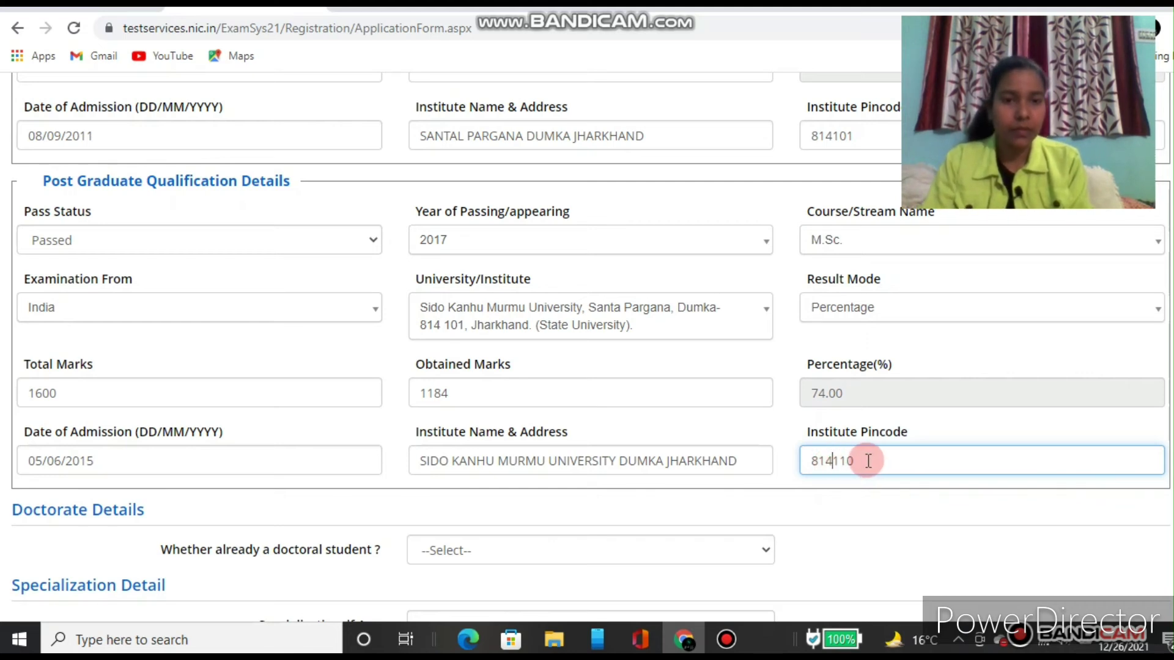
click(868, 461)
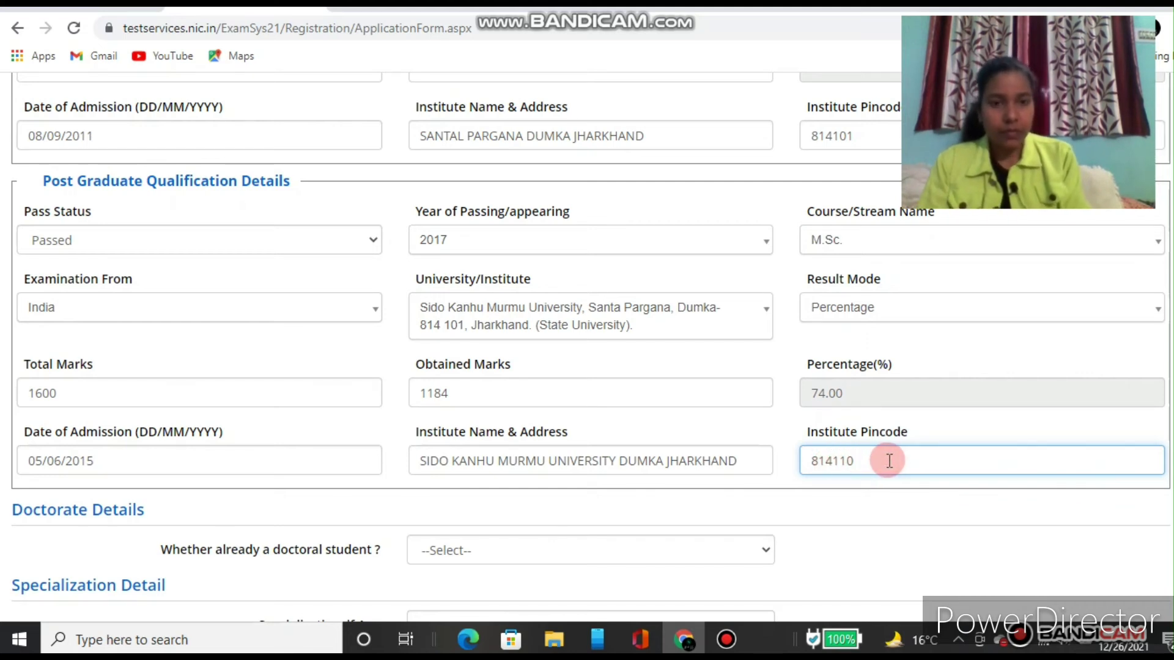
Step: Answer No to 'Whether already a doctoral student?'
click(828, 523)
scroll(828, 522, down, 2)
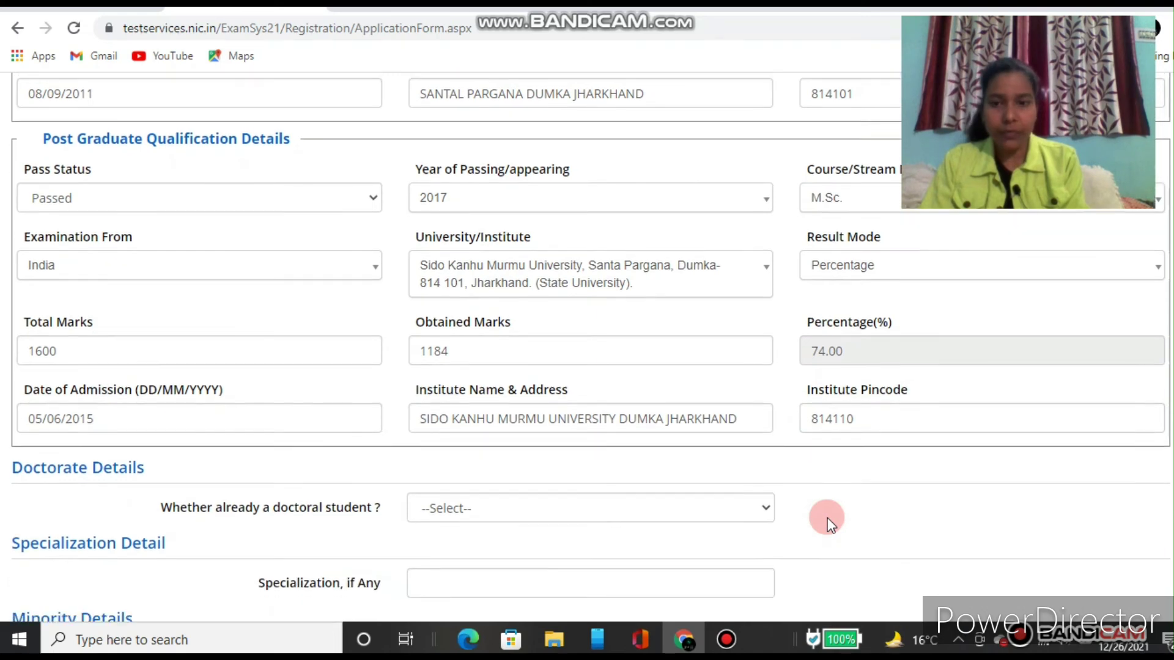
scroll(828, 522, down, 3)
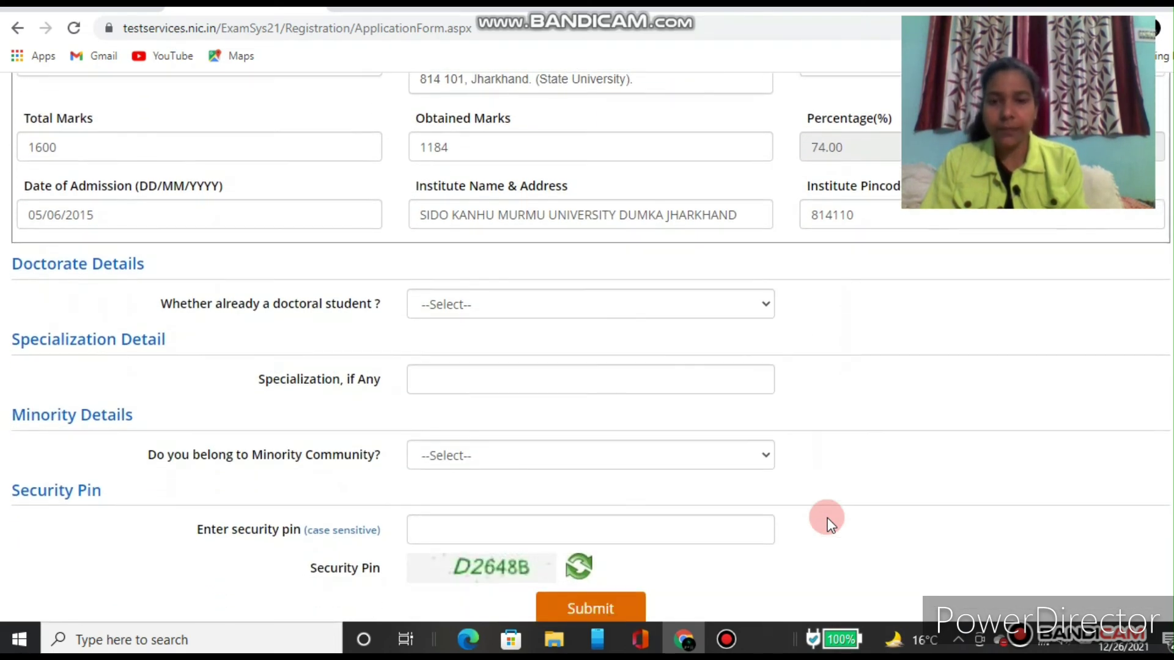
scroll(828, 523, down, 1)
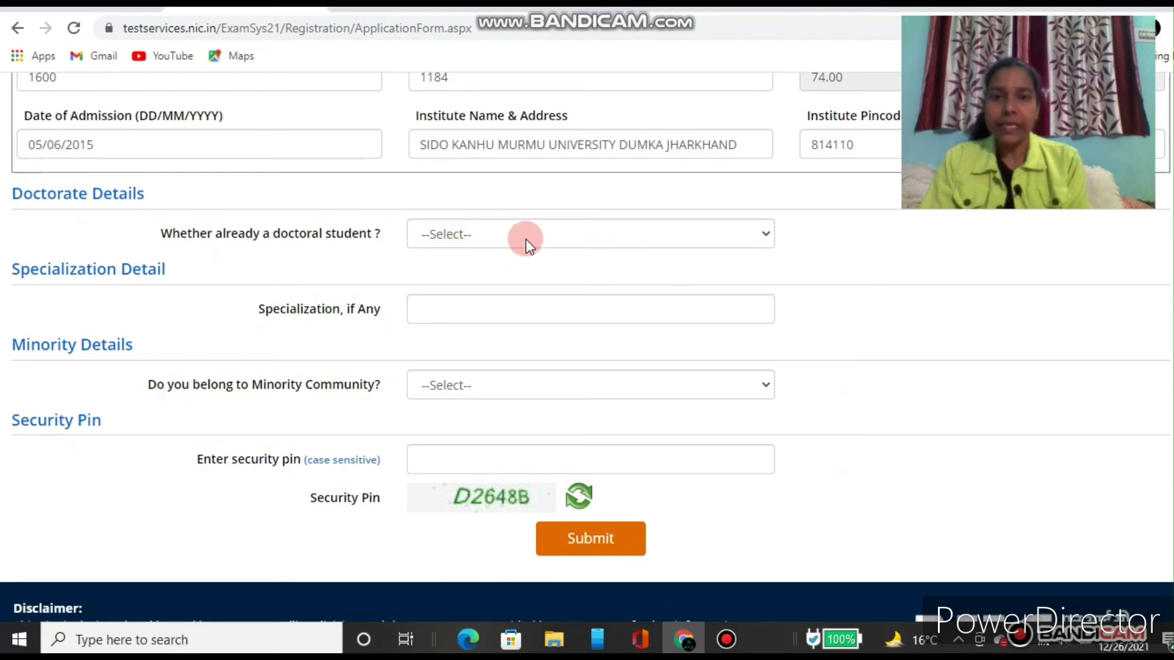
click(567, 237)
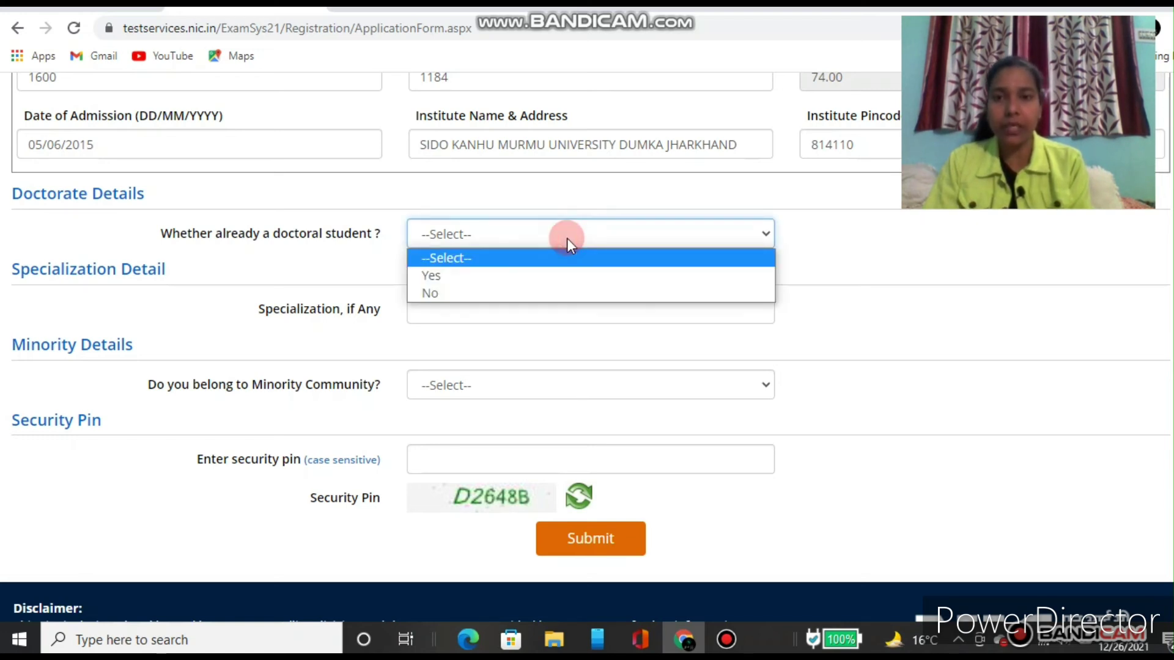
click(446, 295)
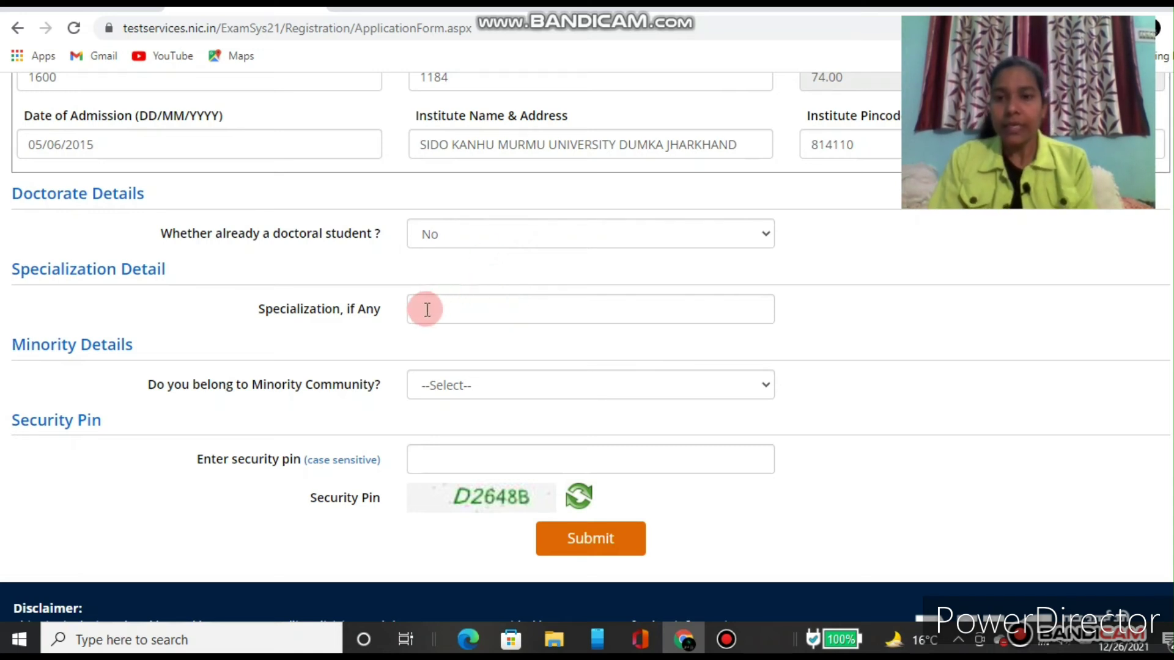
Step: Fill 'Specialization, if Any' with ENVIRONMENTAL SCIENCE
click(446, 308)
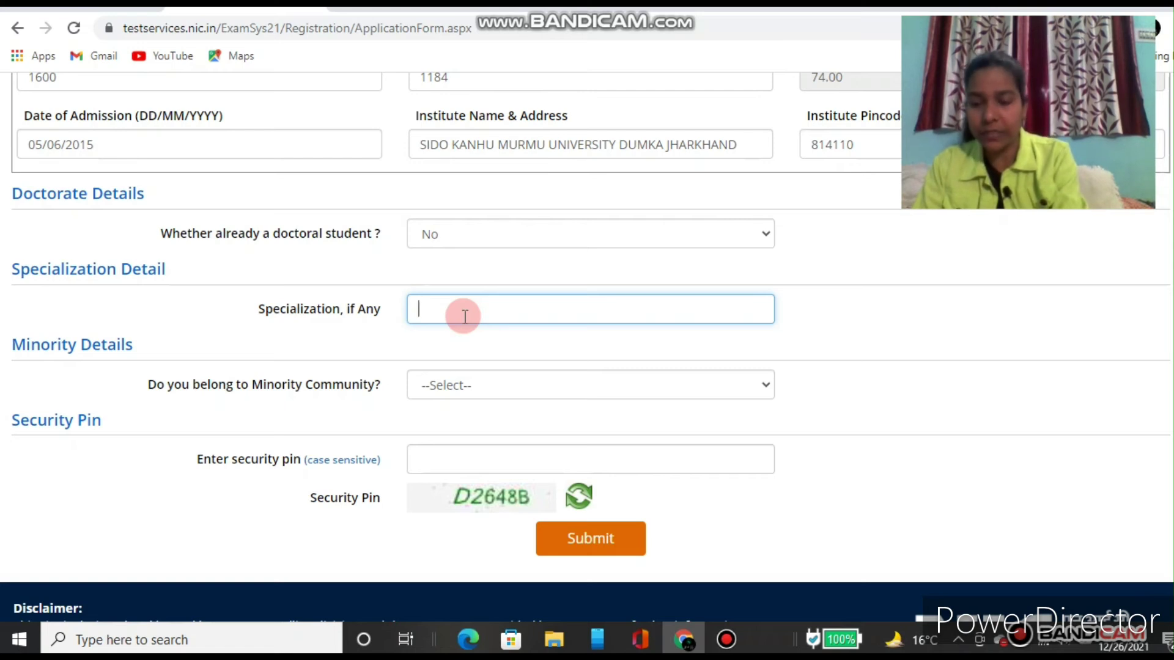
text(E)
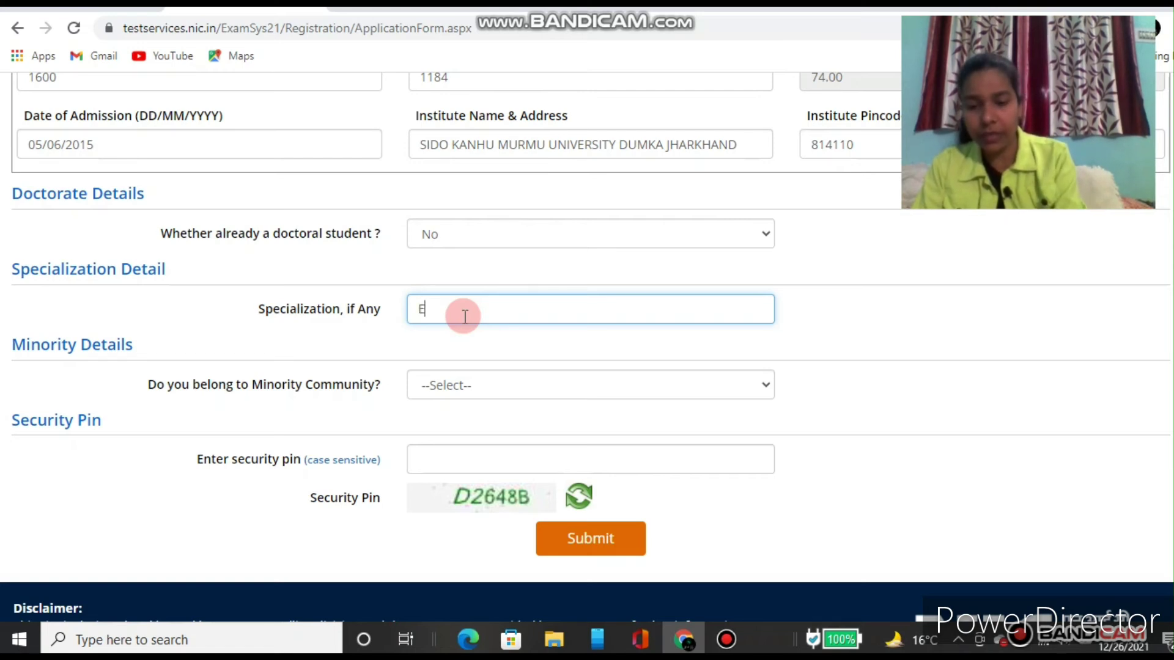
text(V)
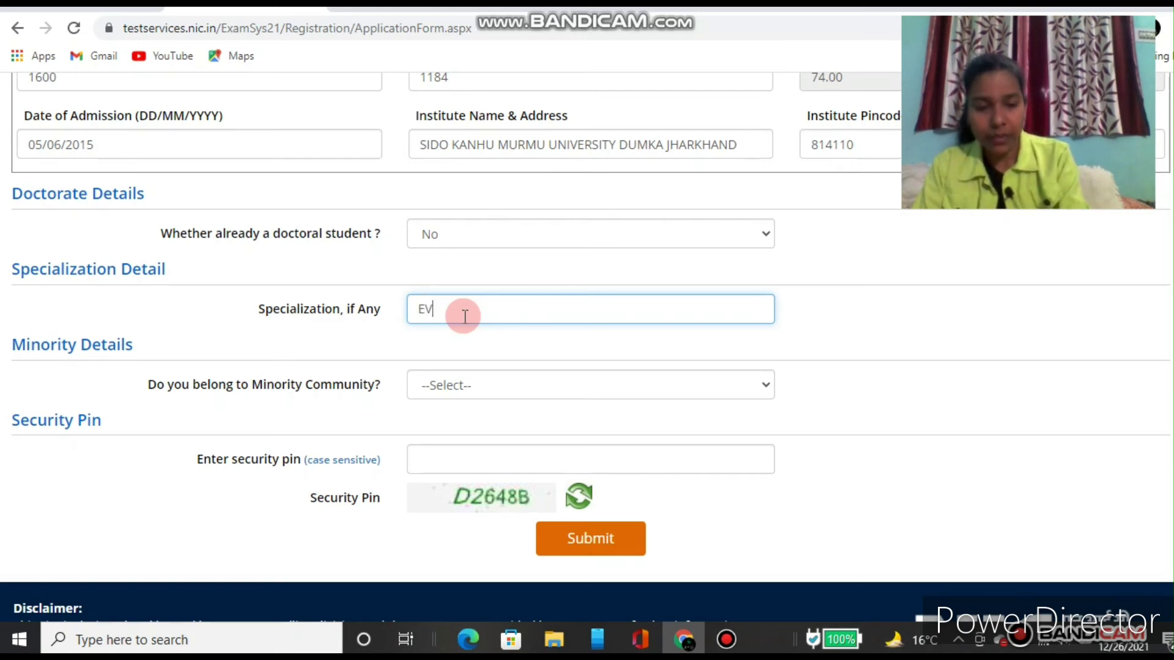
key(BackSpace)
text(NV)
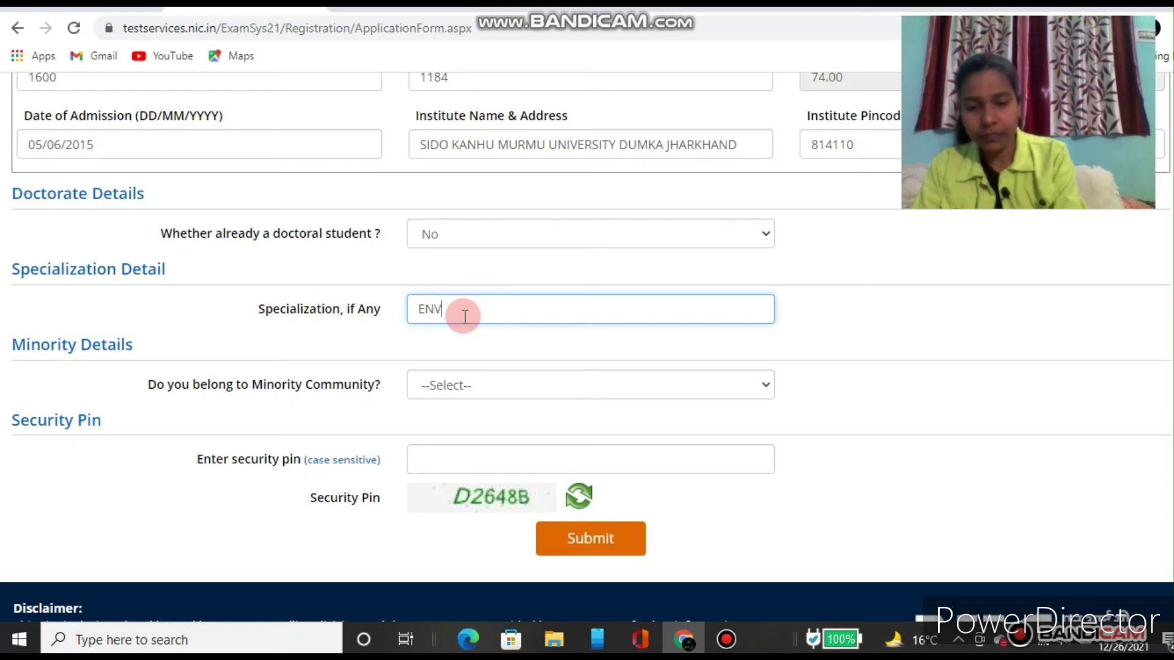
text(IRONM)
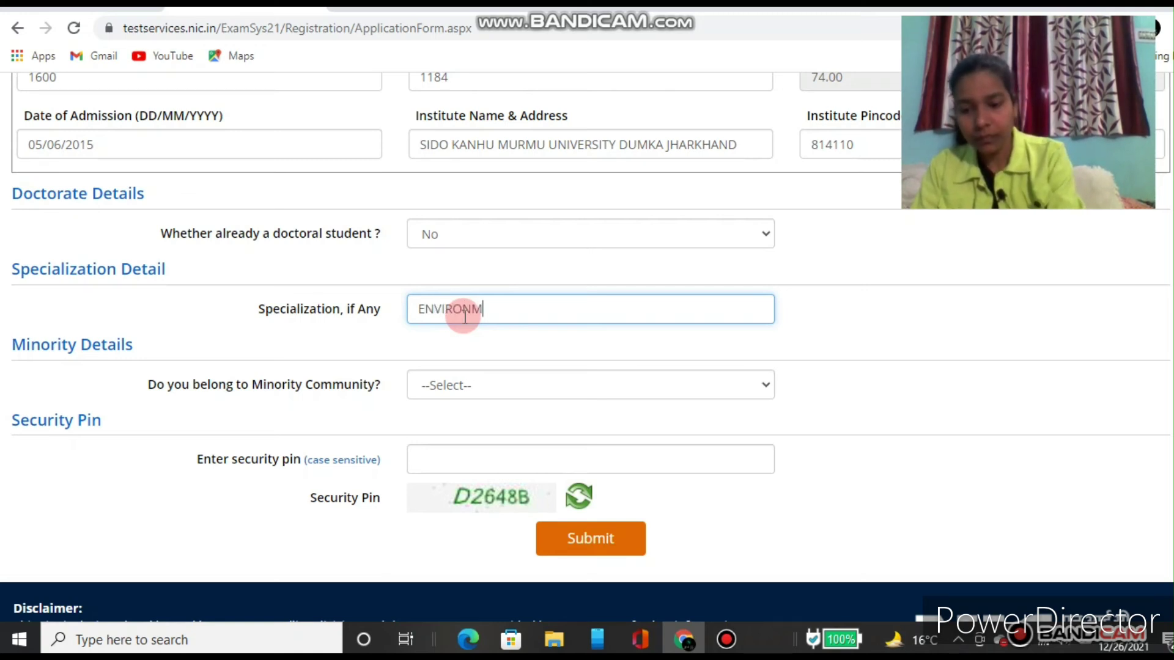
text(ENTAL)
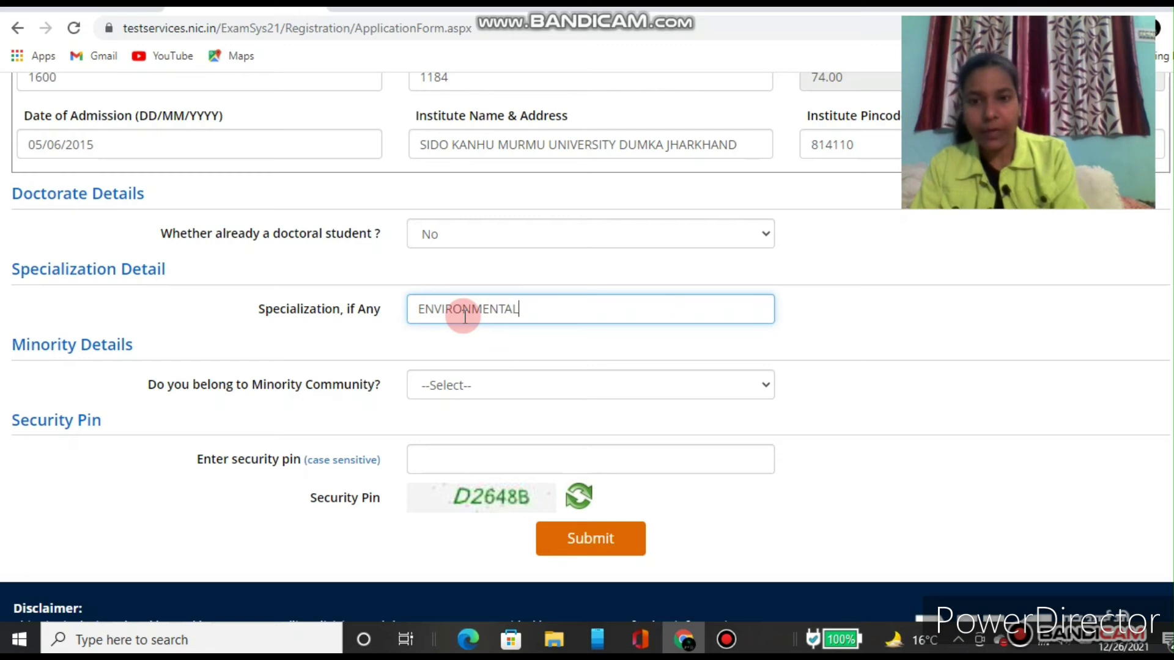
text( SC)
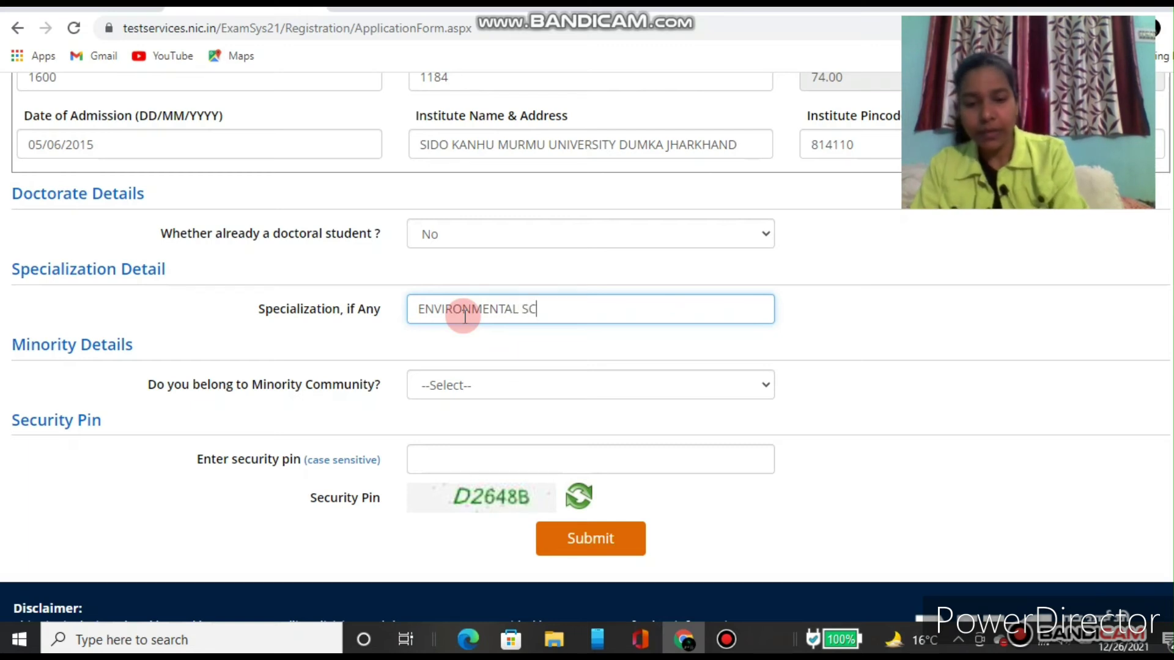
text(IENCE)
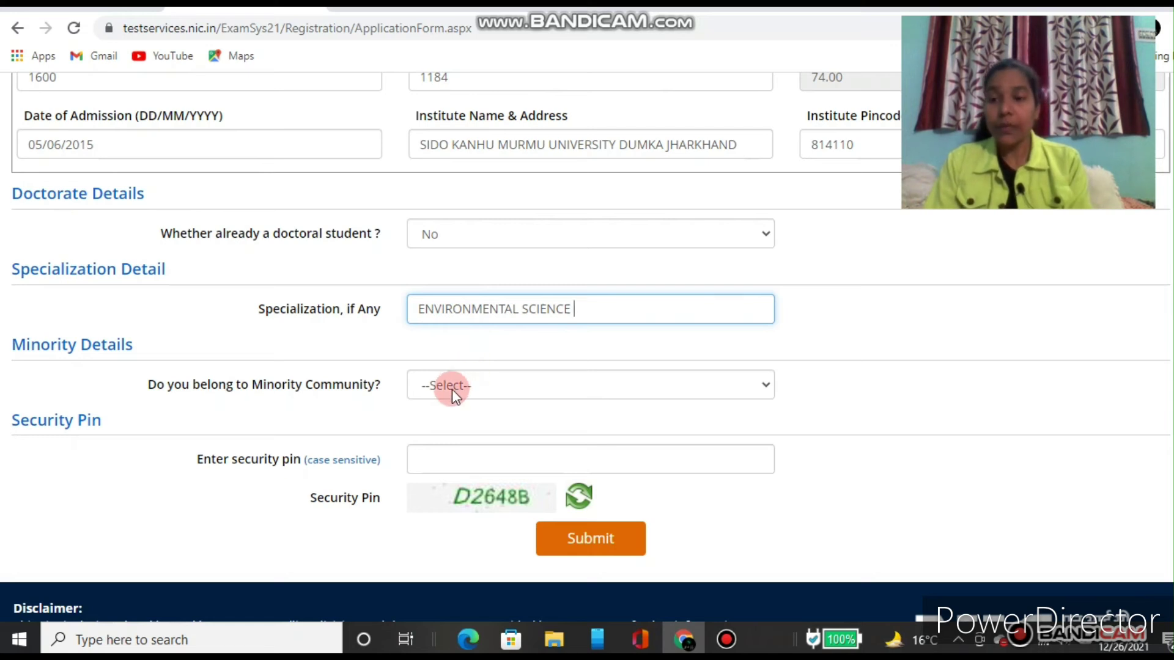
Step: Answer No to Minority Community and type the captcha characters into the security pin field
click(533, 393)
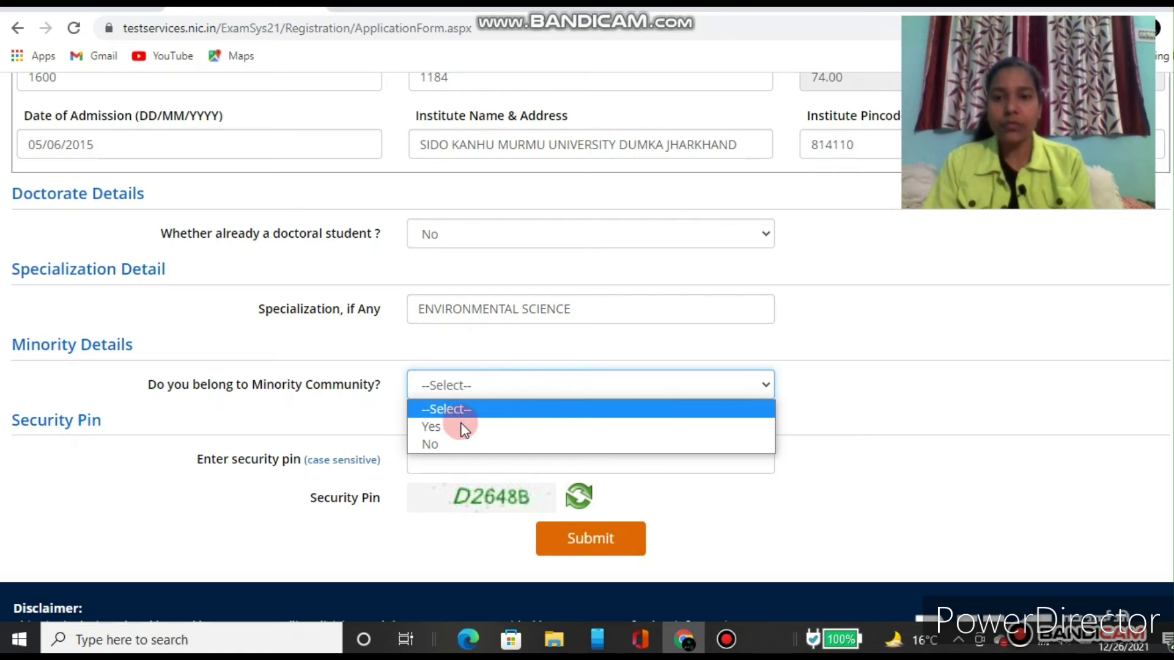
click(436, 447)
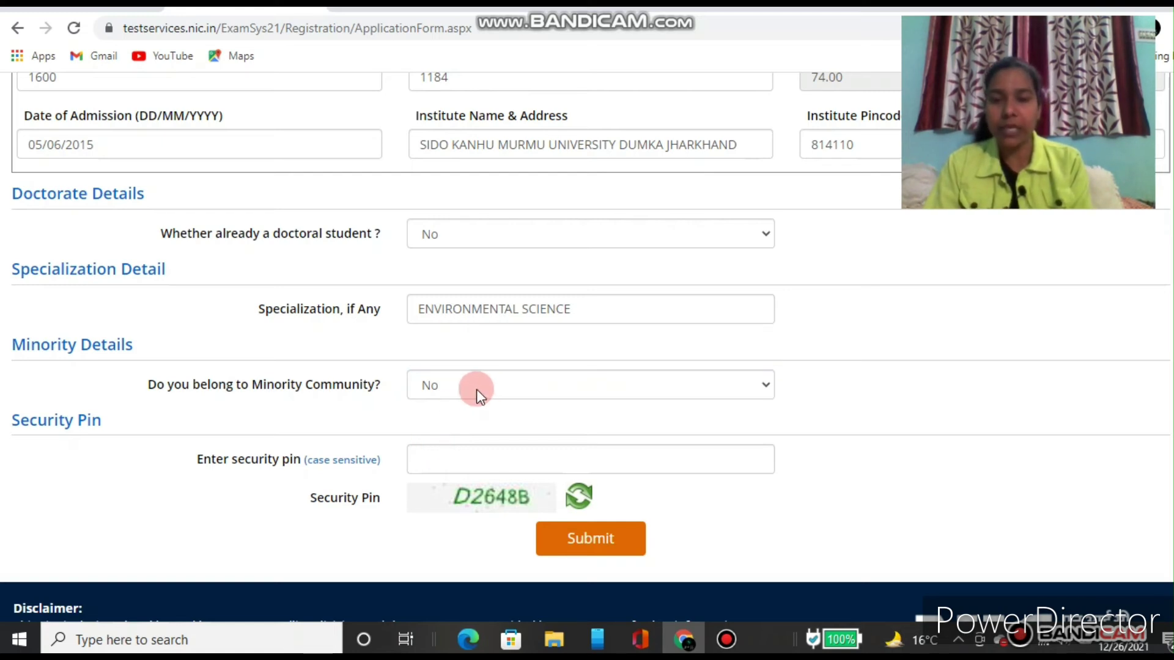
click(445, 458)
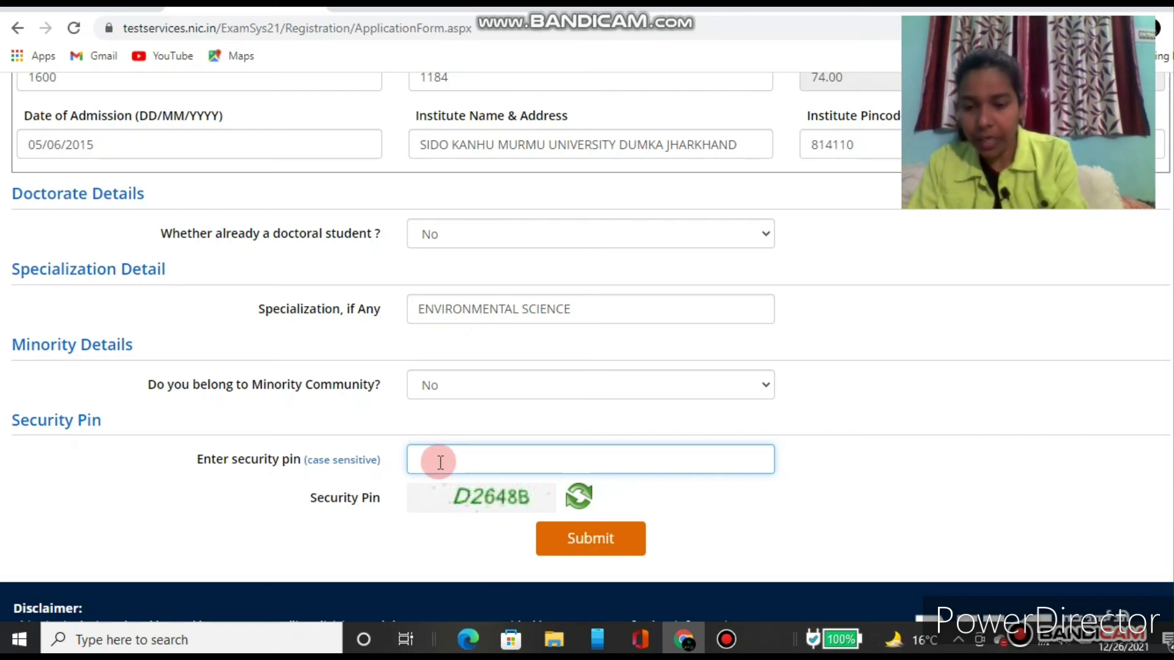
text(D2)
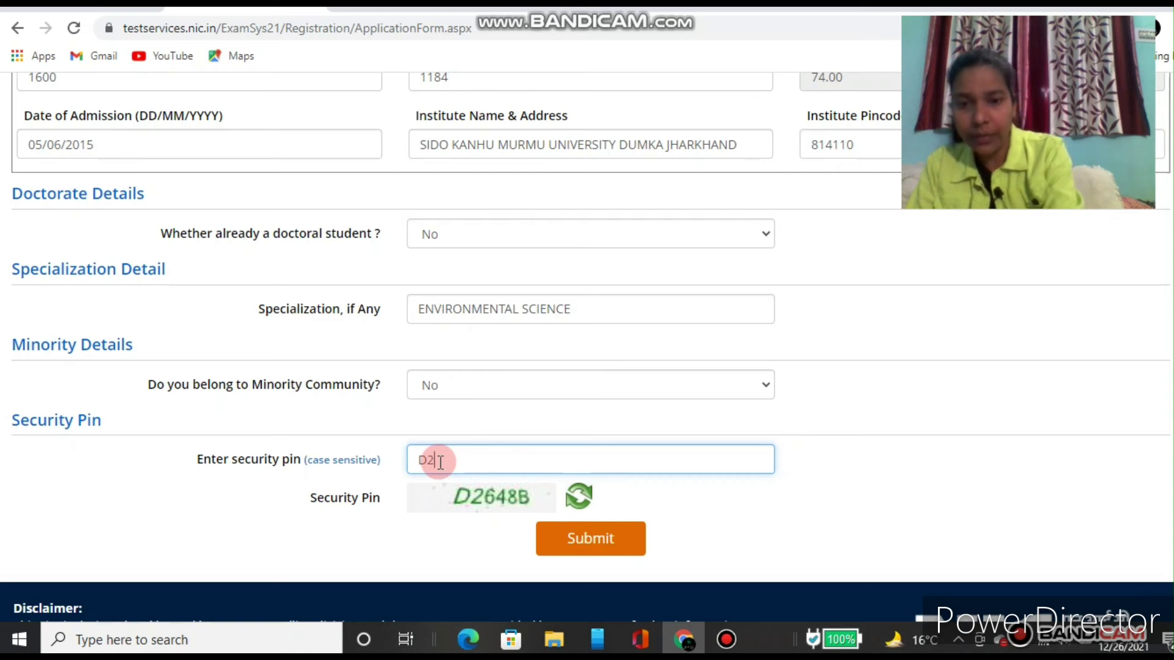
text(64)
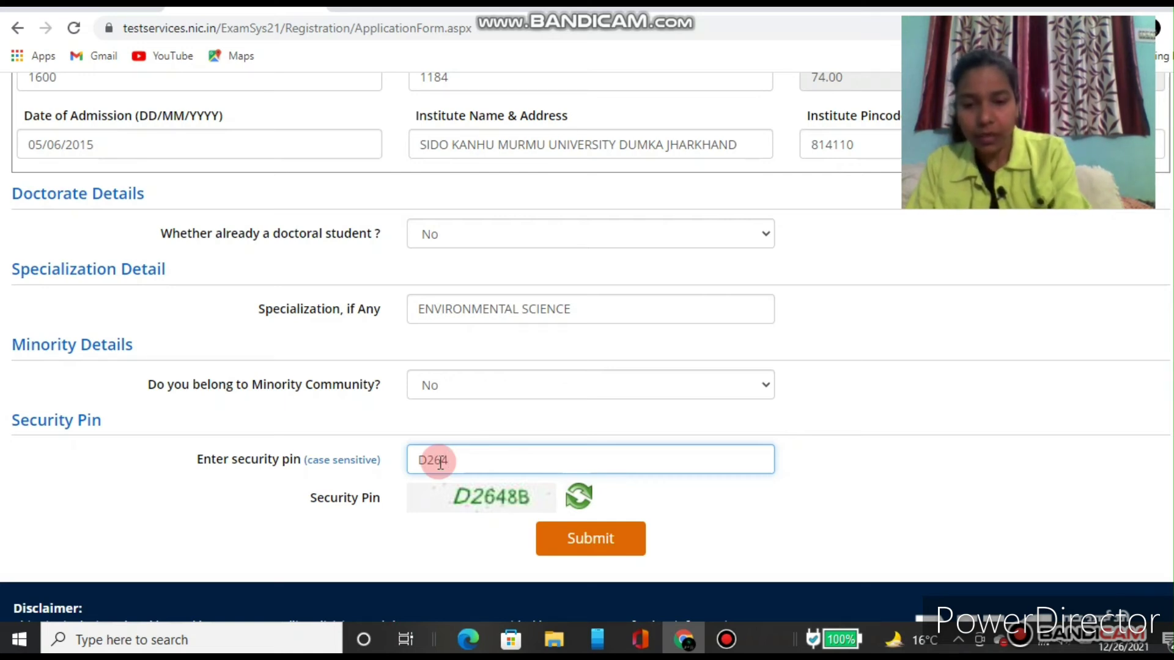
text(8)
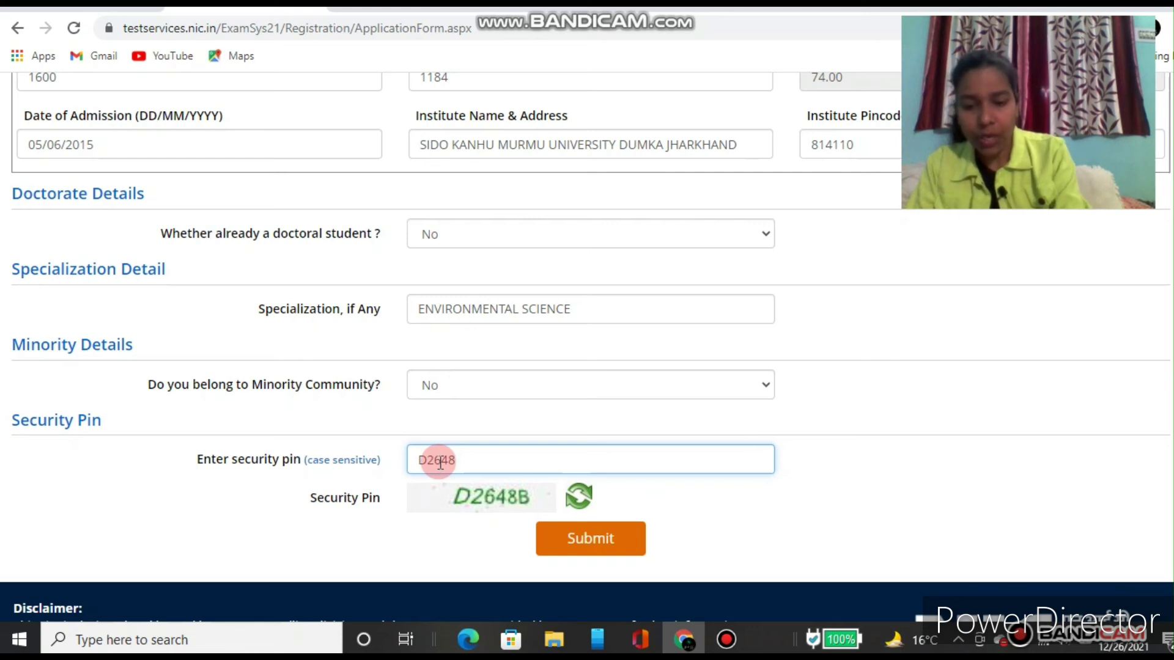
text(B)
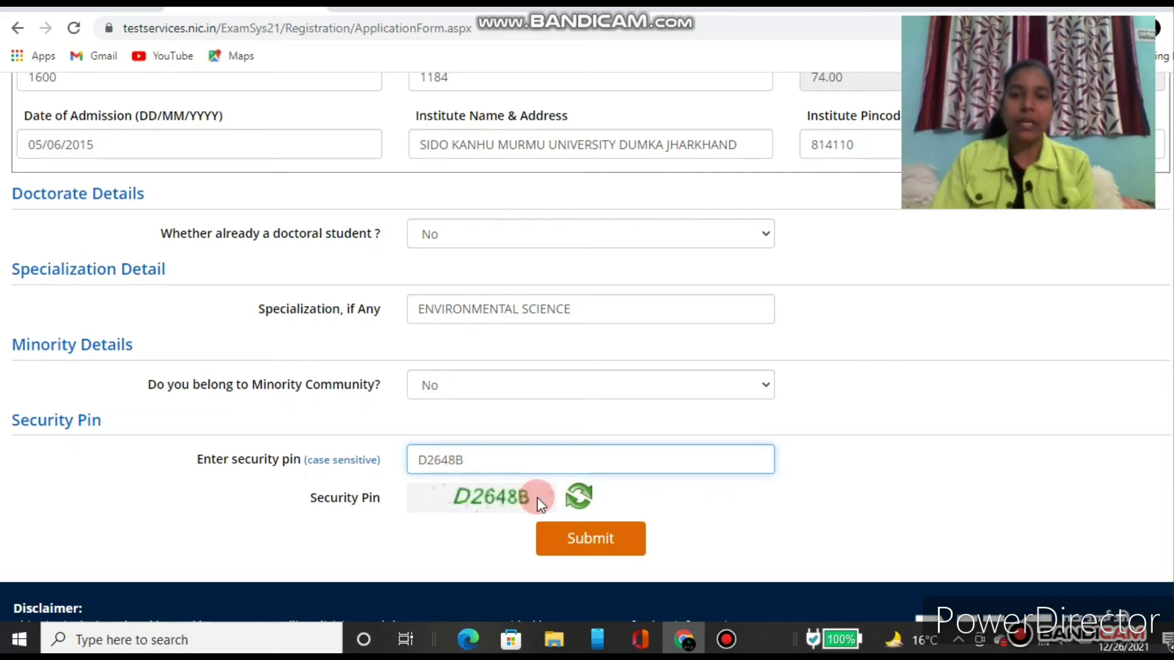
click(593, 541)
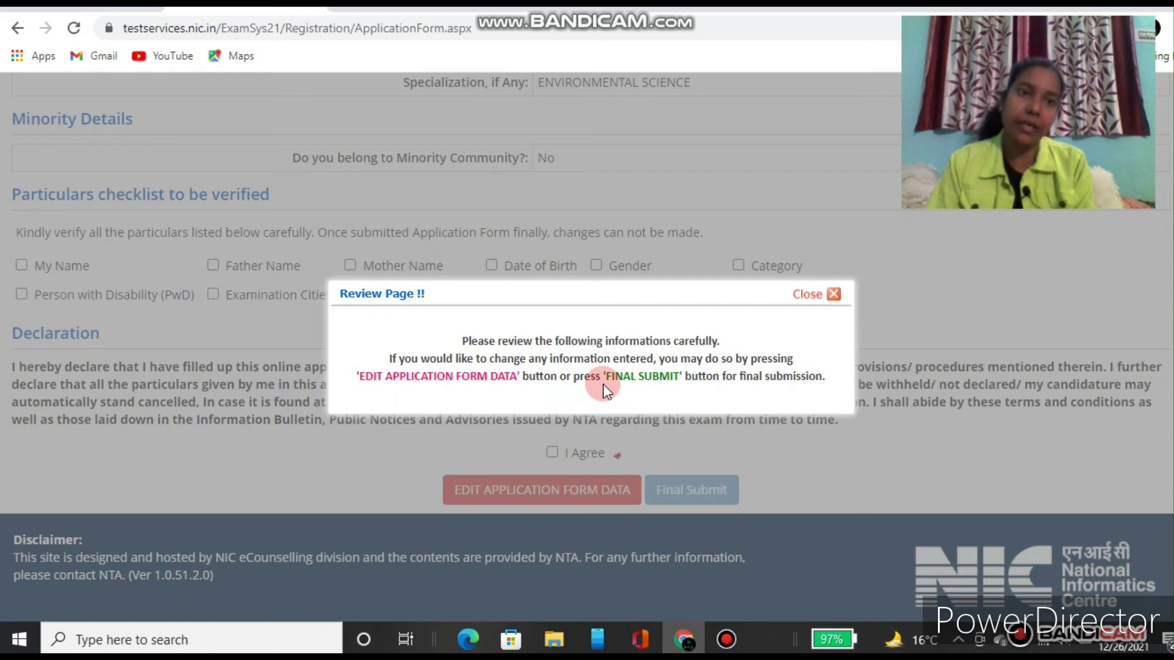
click(834, 294)
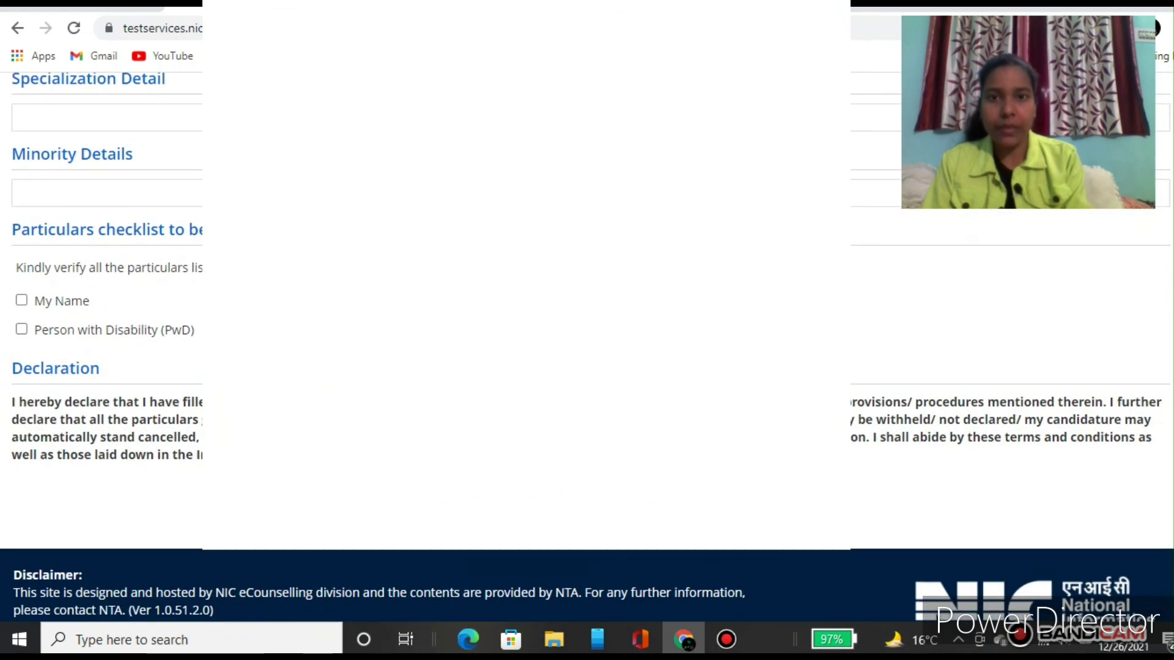
scroll(587, 347, up, 10)
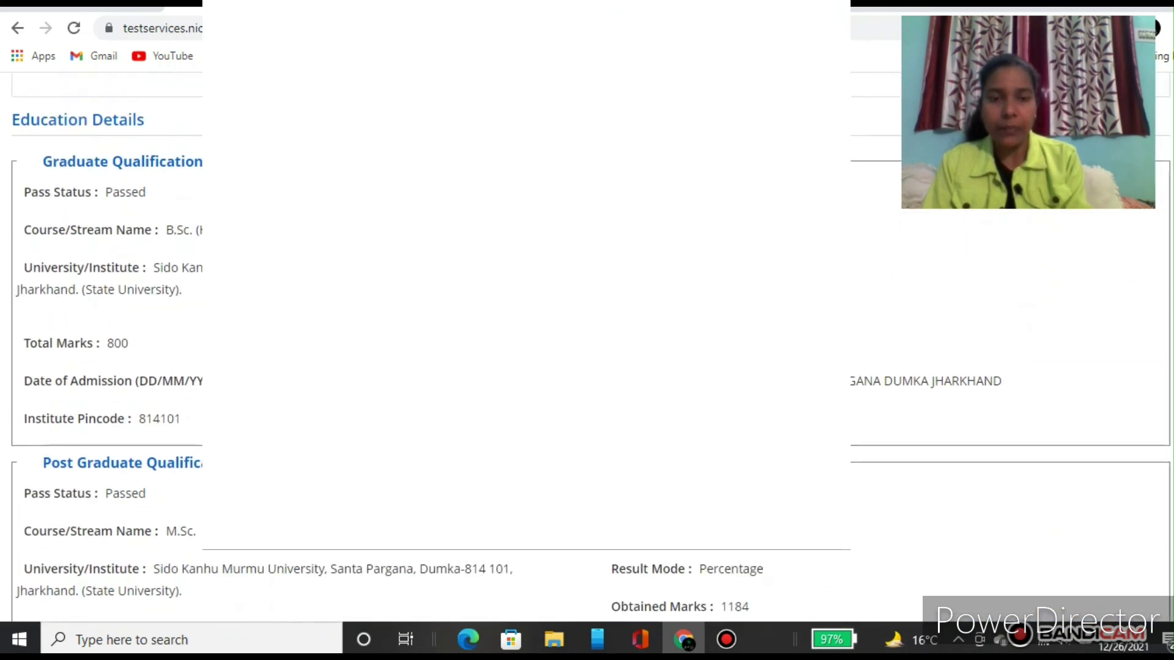
scroll(586, 347, up, 4)
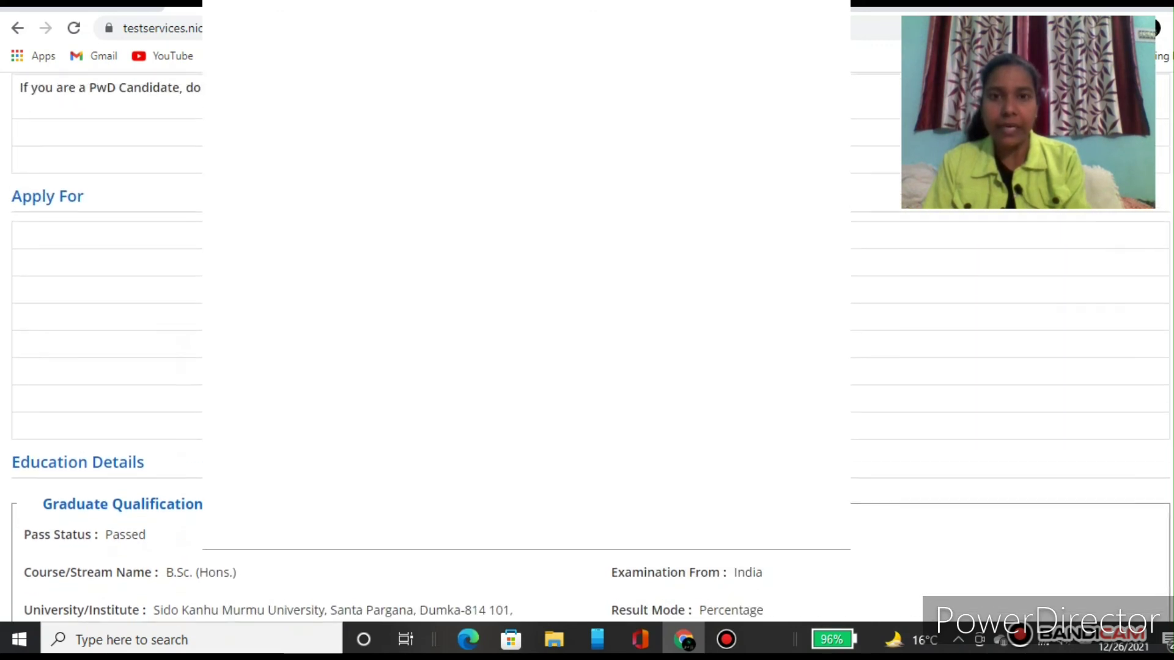
scroll(587, 347, up, 5)
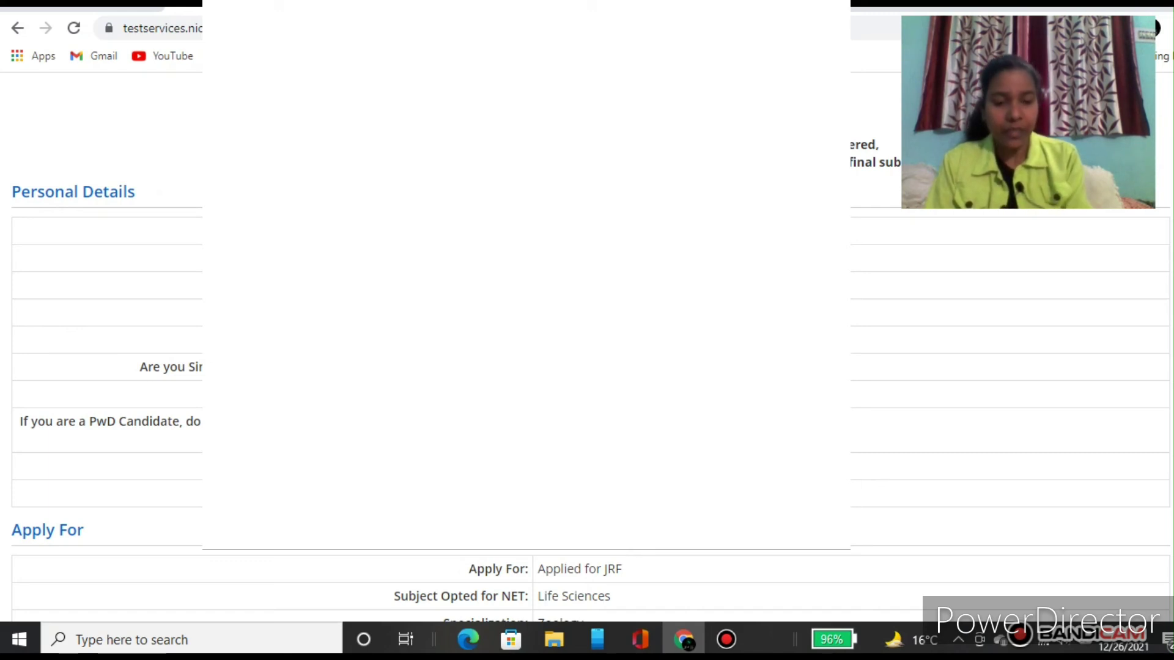
scroll(587, 342, down, 7)
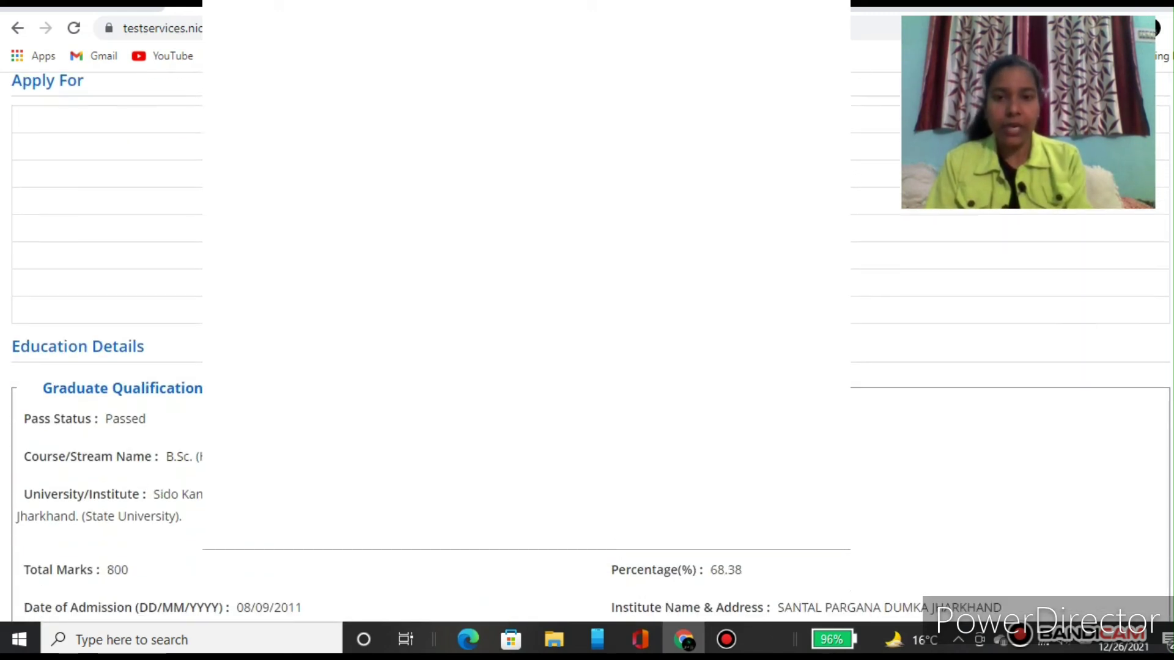
scroll(107, 367, down, 3)
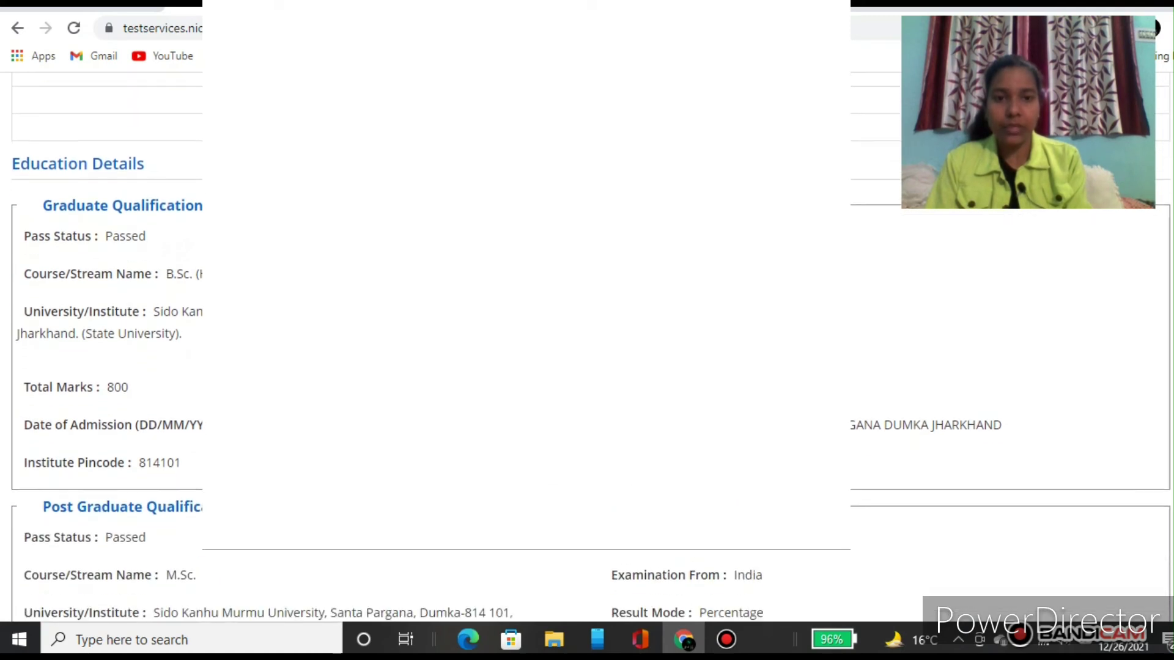
scroll(590, 346, down, 5)
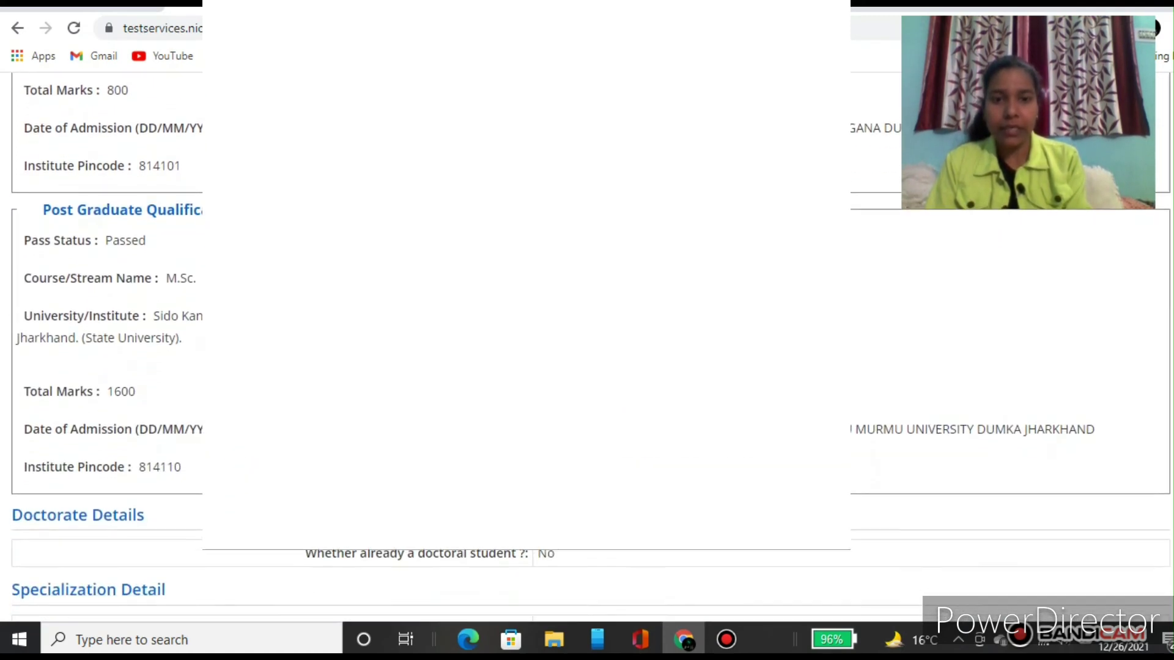
scroll(590, 346, down, 3)
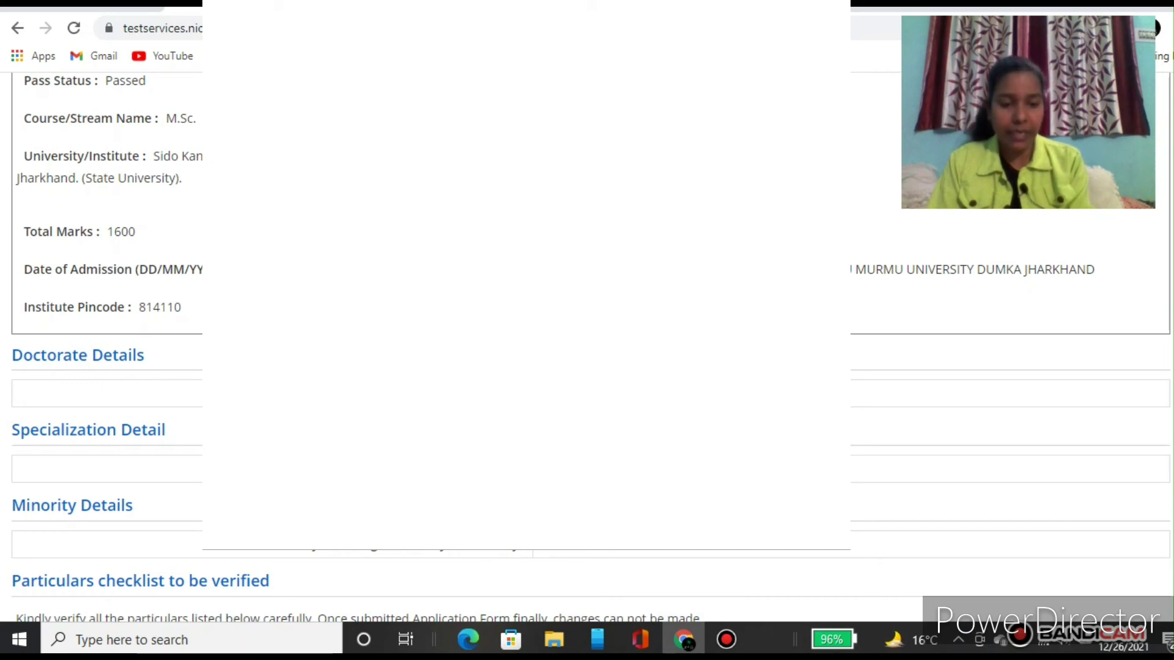
scroll(107, 349, down, 3)
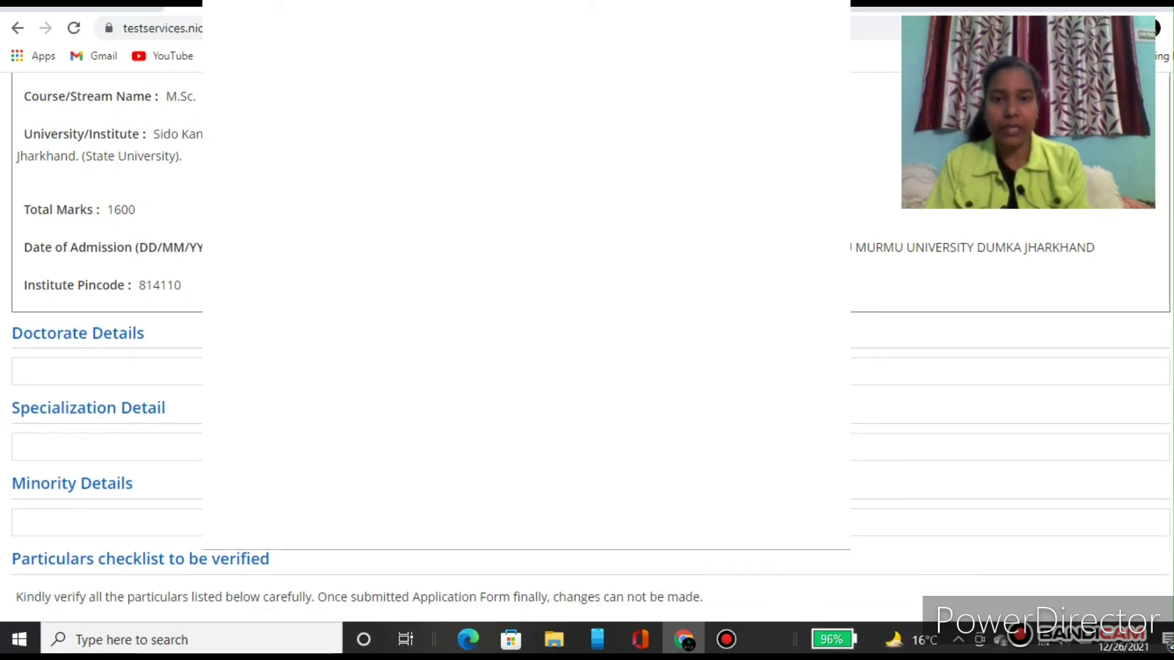
scroll(676, 404, down, 3)
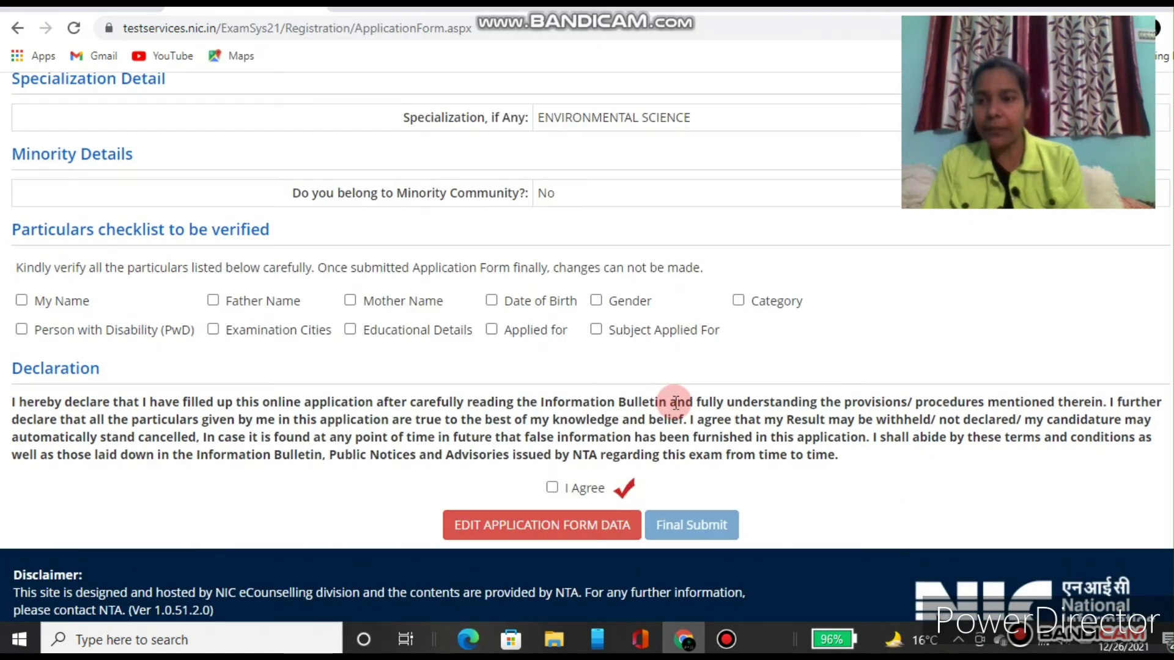
Step: Tick Name, Father Name, Mother Name, Date of Birth, Gender and Category as verified
click(21, 299)
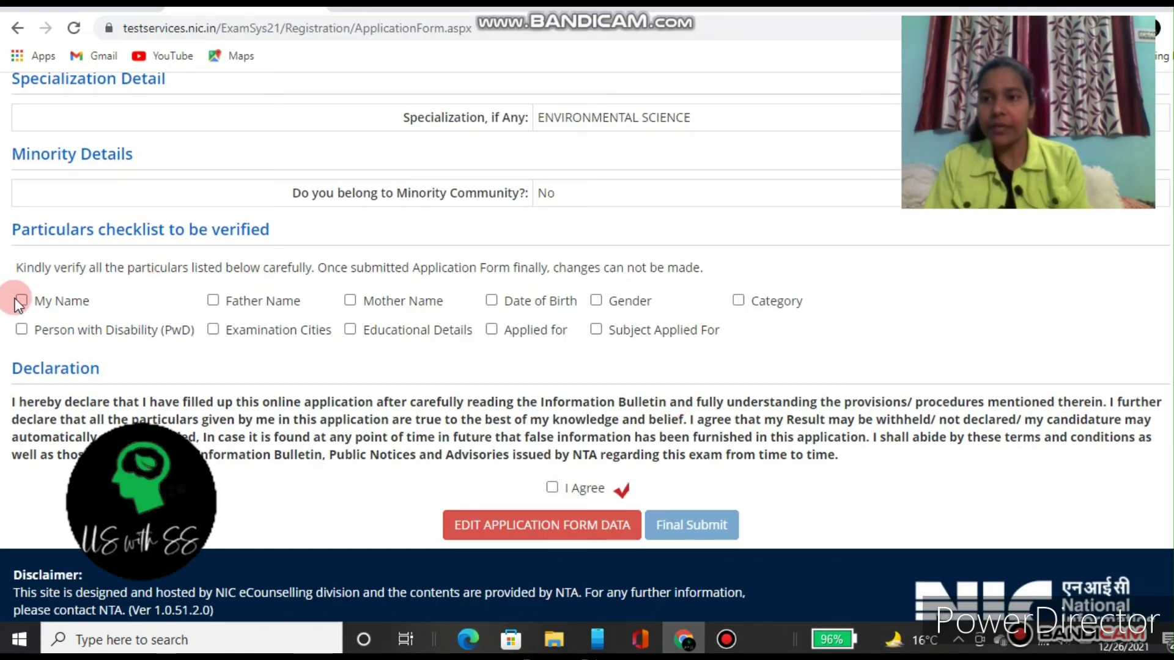
click(213, 300)
click(352, 300)
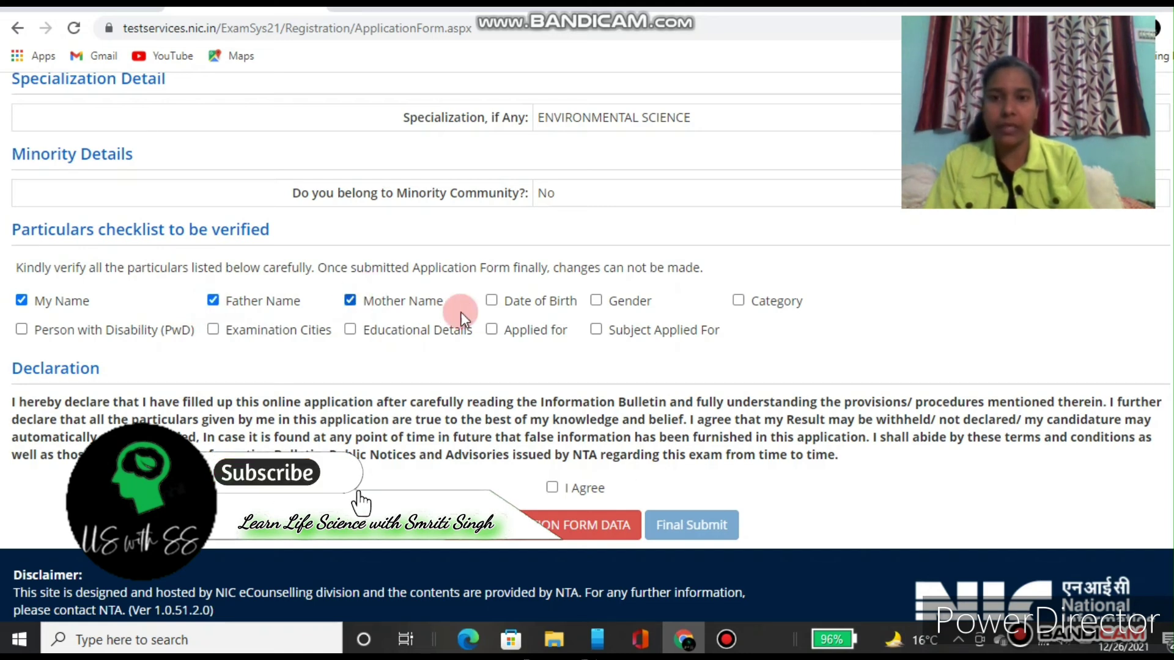
click(492, 301)
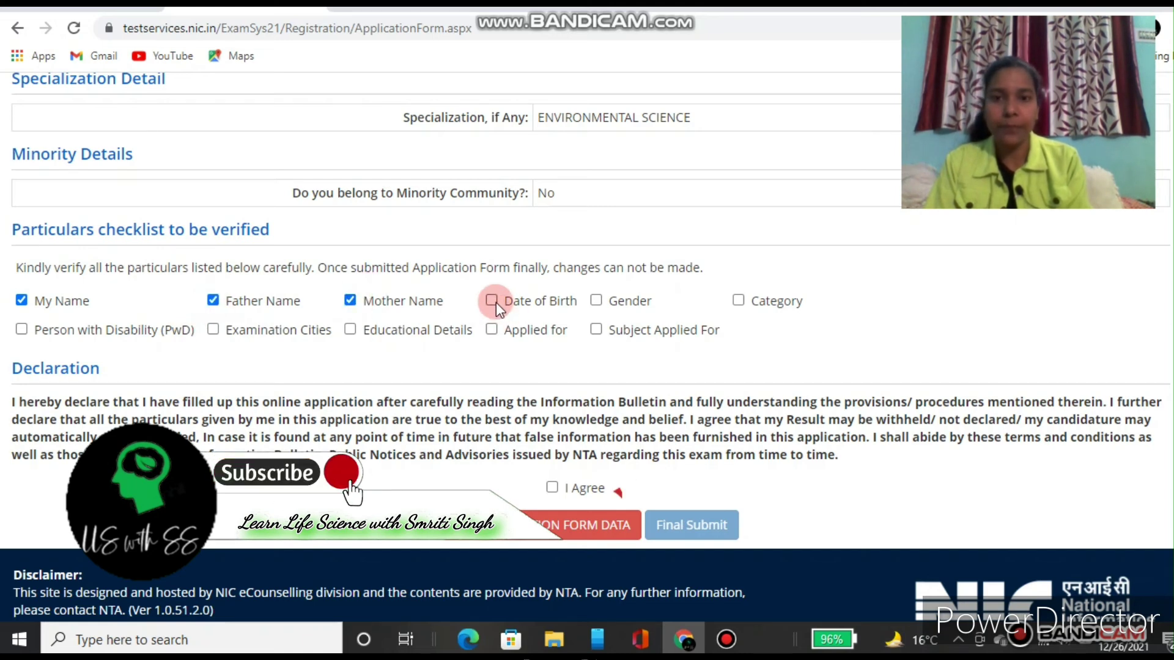
click(596, 300)
click(738, 301)
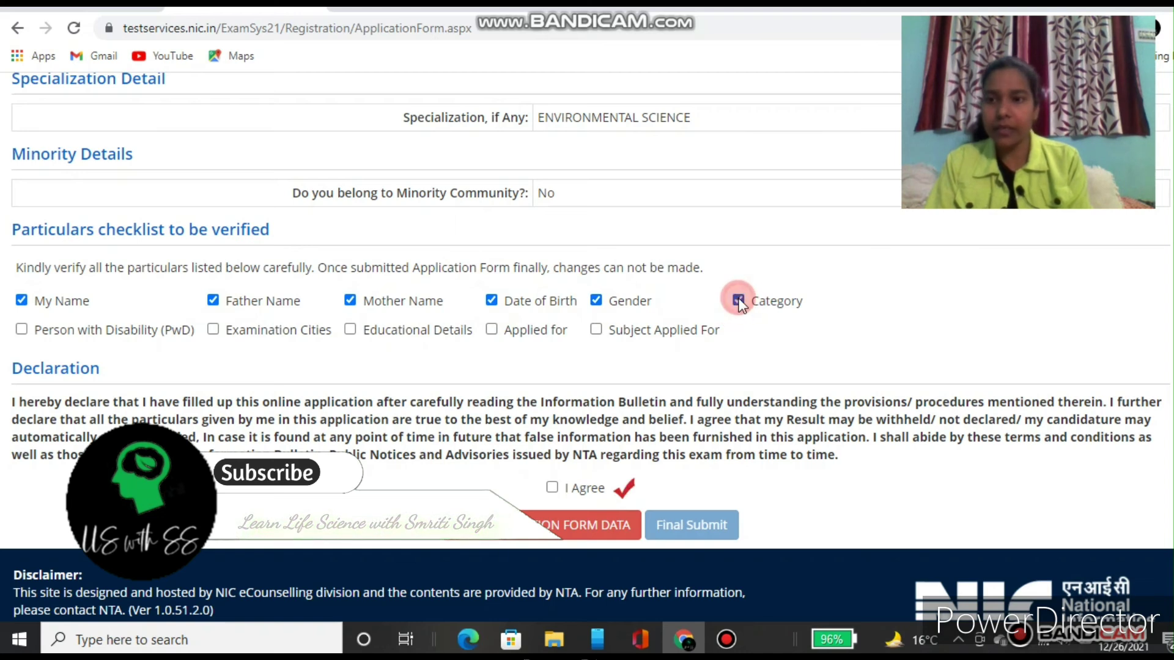
Step: Tick PwD, Examination Cities, Educational Details, Applied for and Subject as verified, and agree to the declaration
click(22, 330)
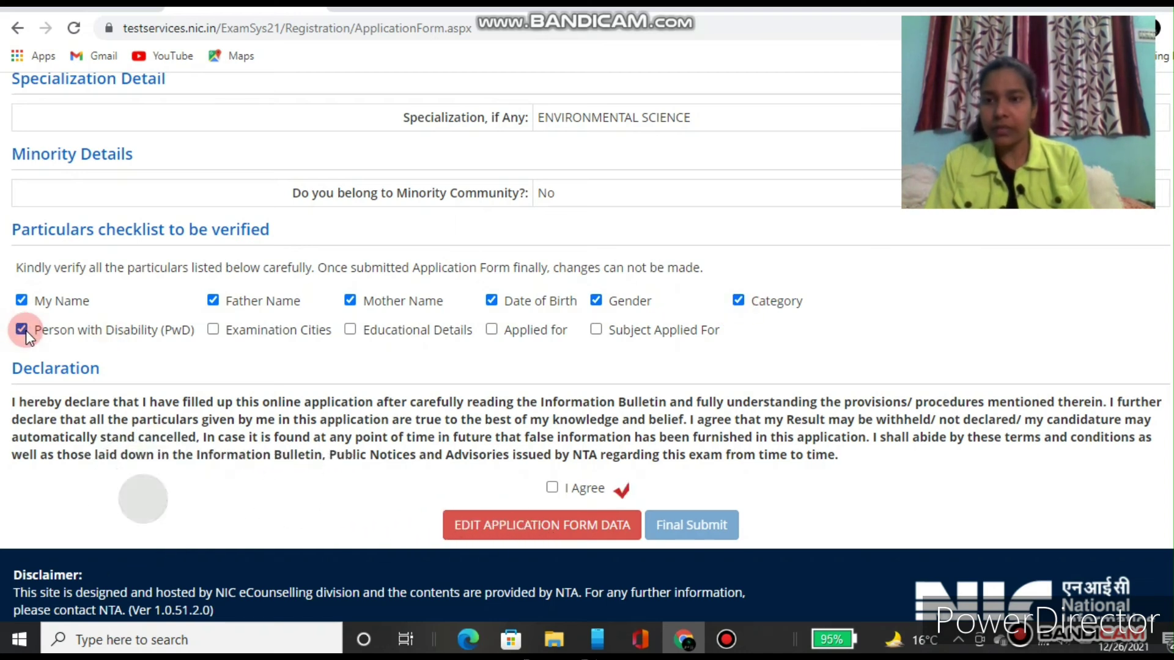
click(212, 330)
click(350, 330)
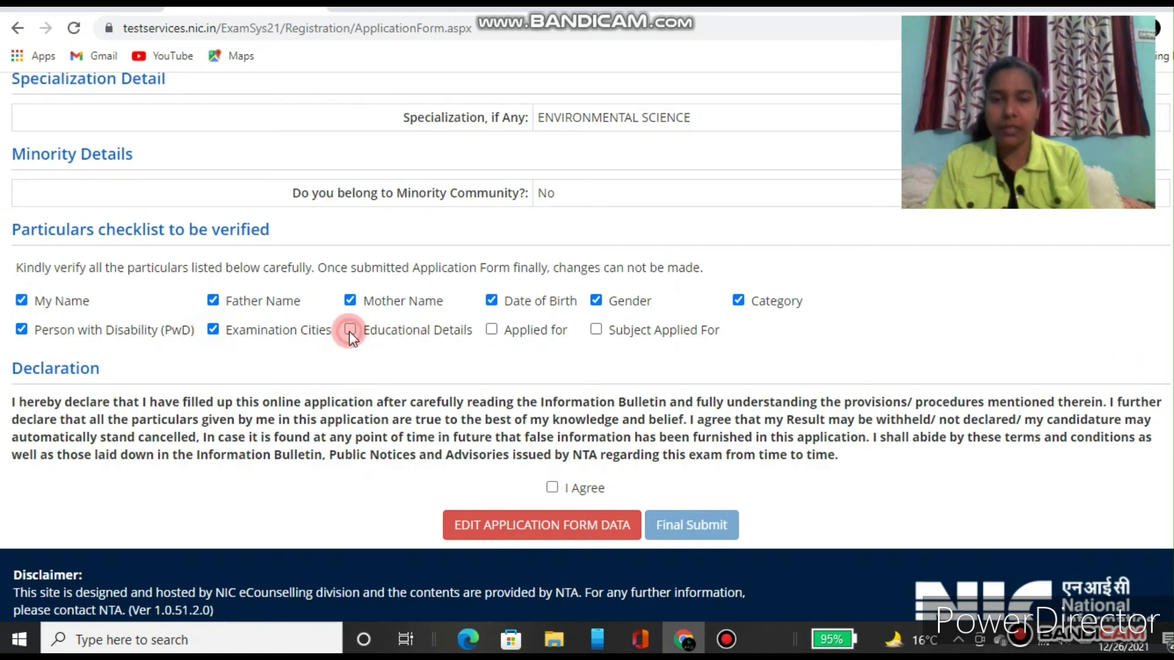
click(493, 331)
click(595, 330)
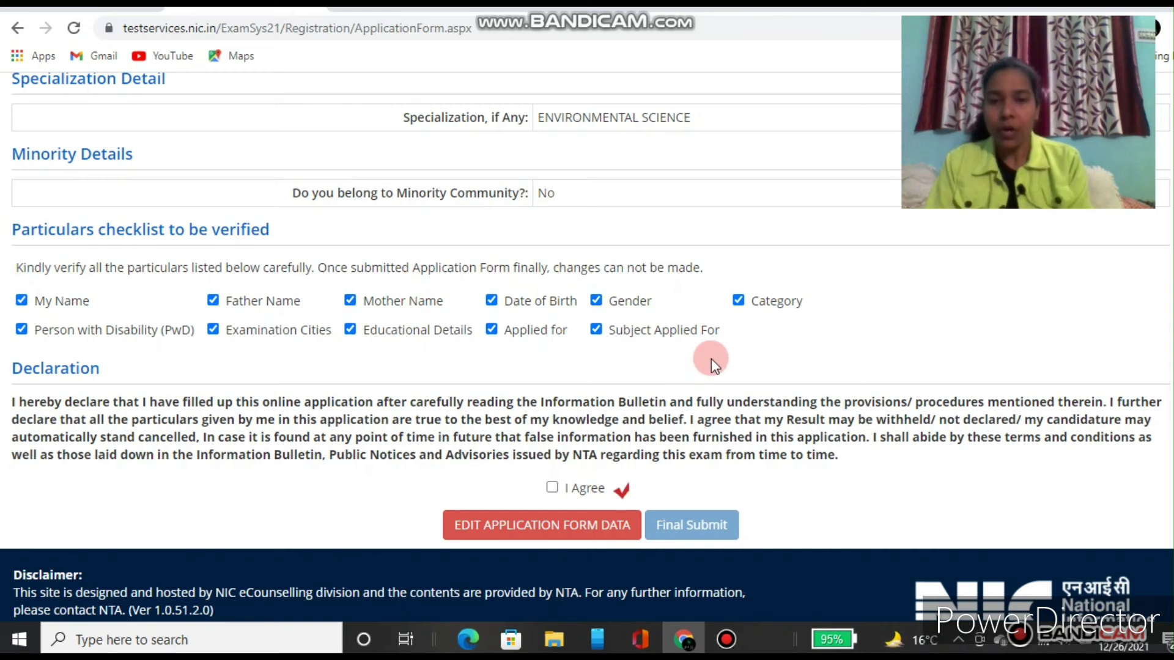
click(552, 487)
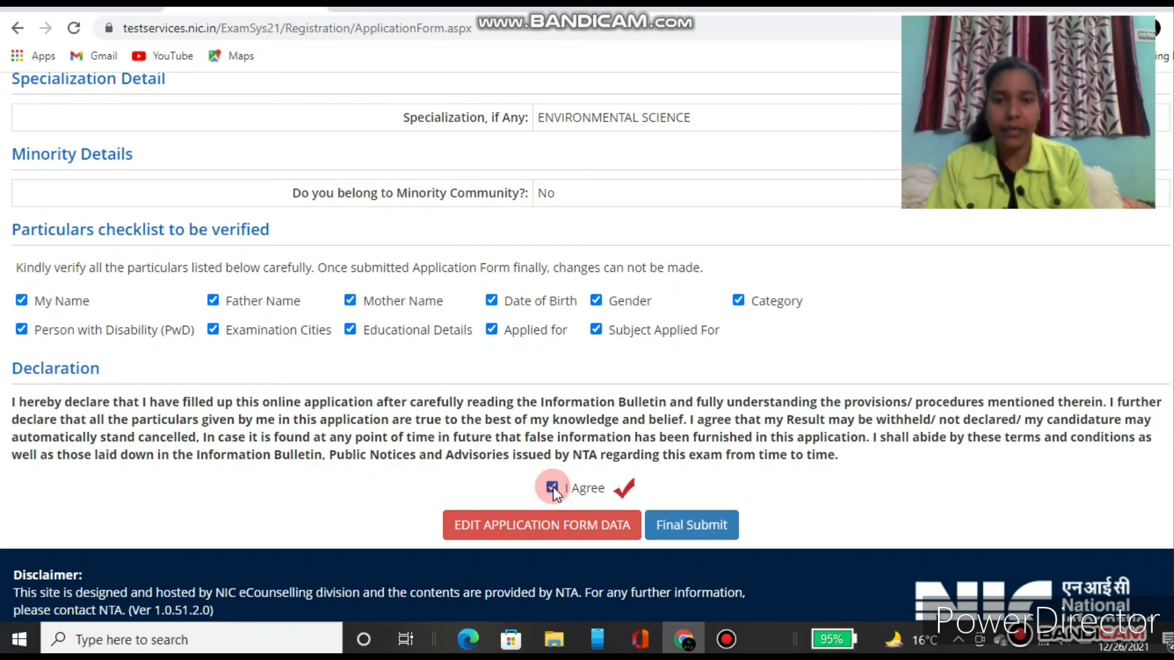
Step: Final-submit the application form, confirming Yes so its status becomes Completed
click(685, 530)
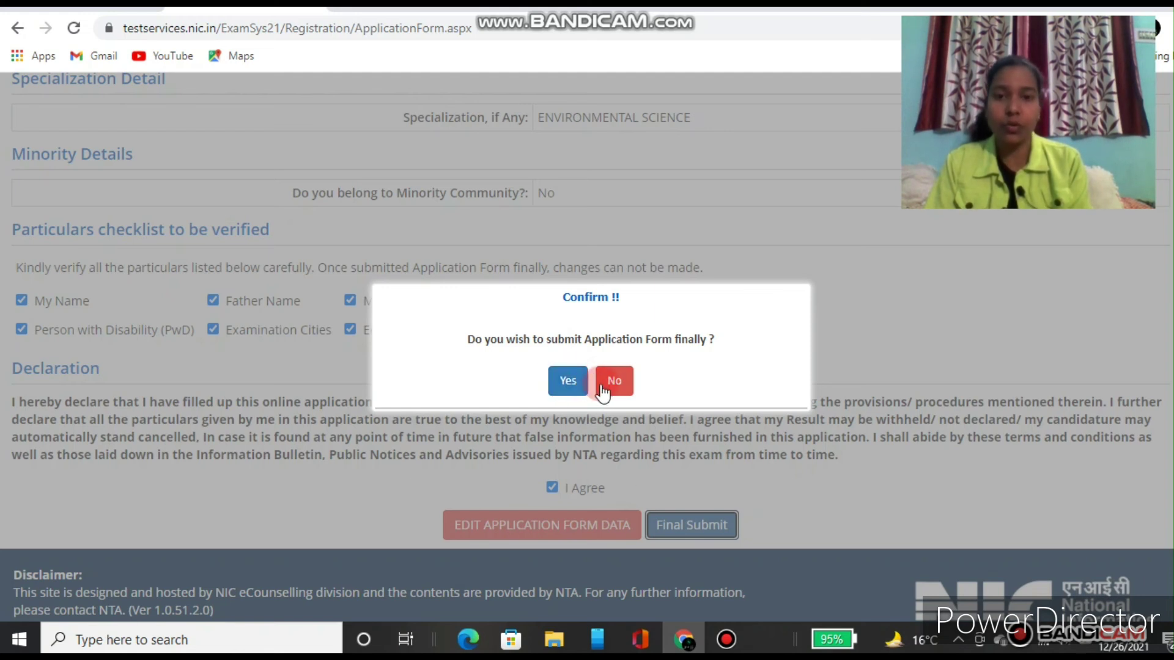
click(566, 383)
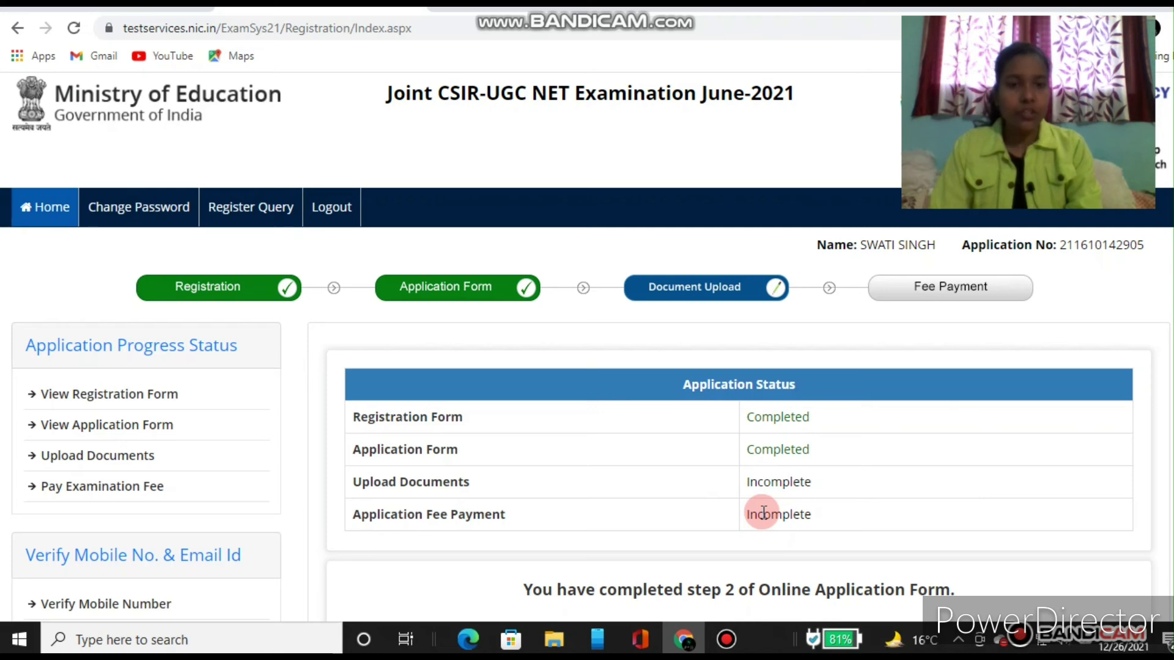
scroll(764, 512, down, 2)
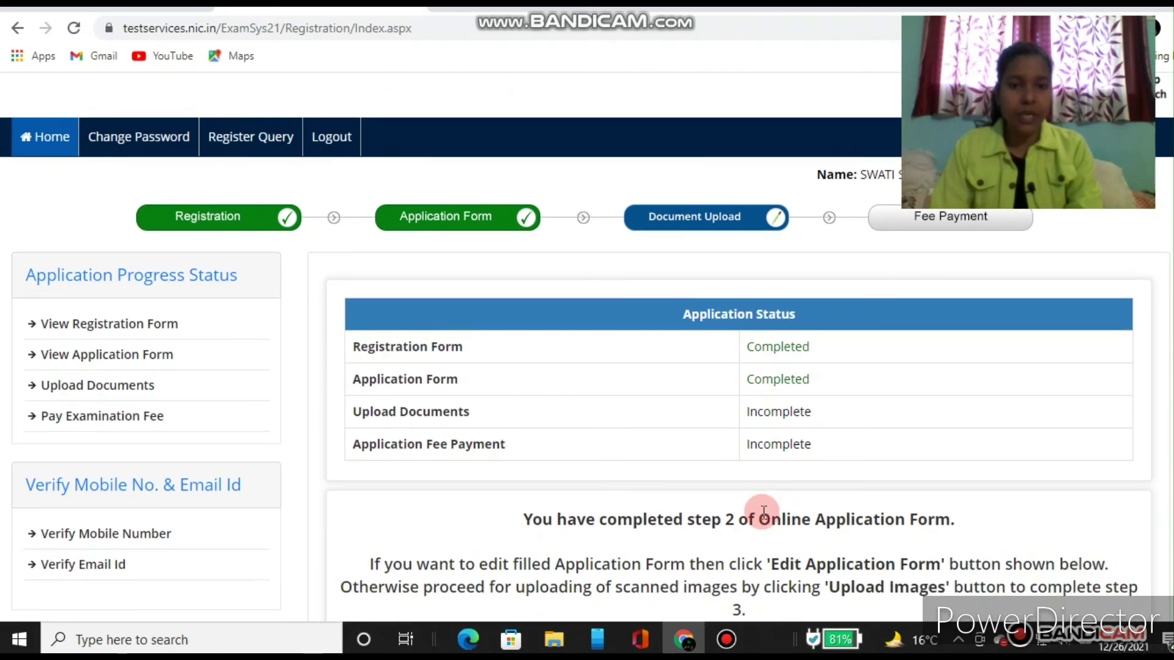
scroll(763, 512, down, 2)
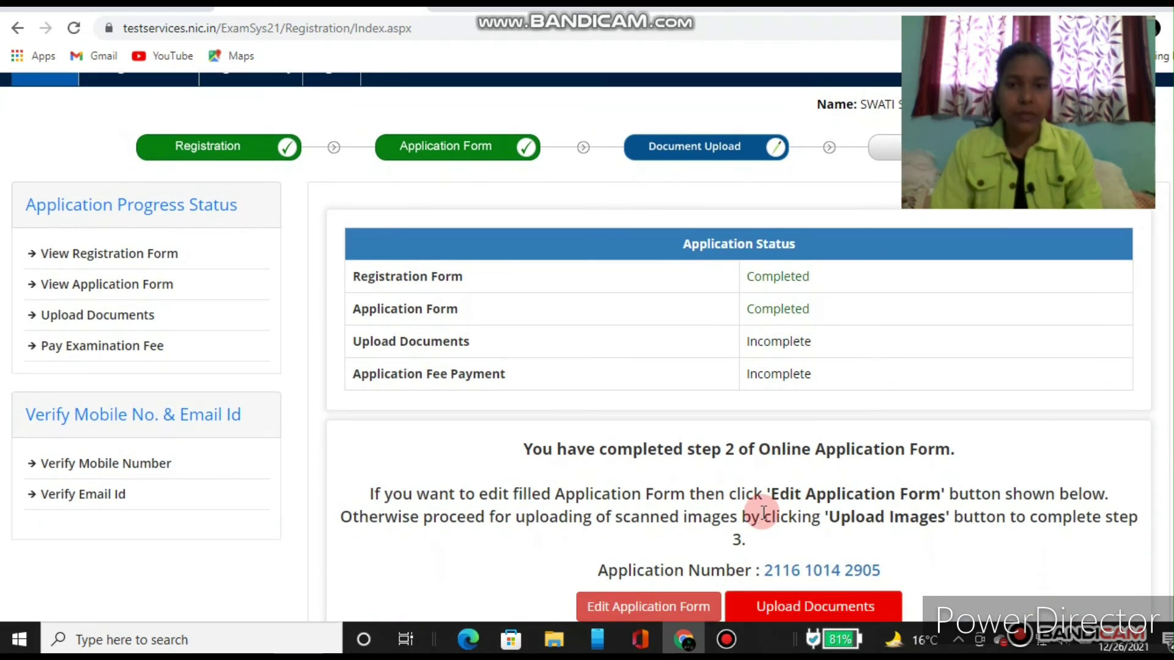
scroll(763, 512, down, 1)
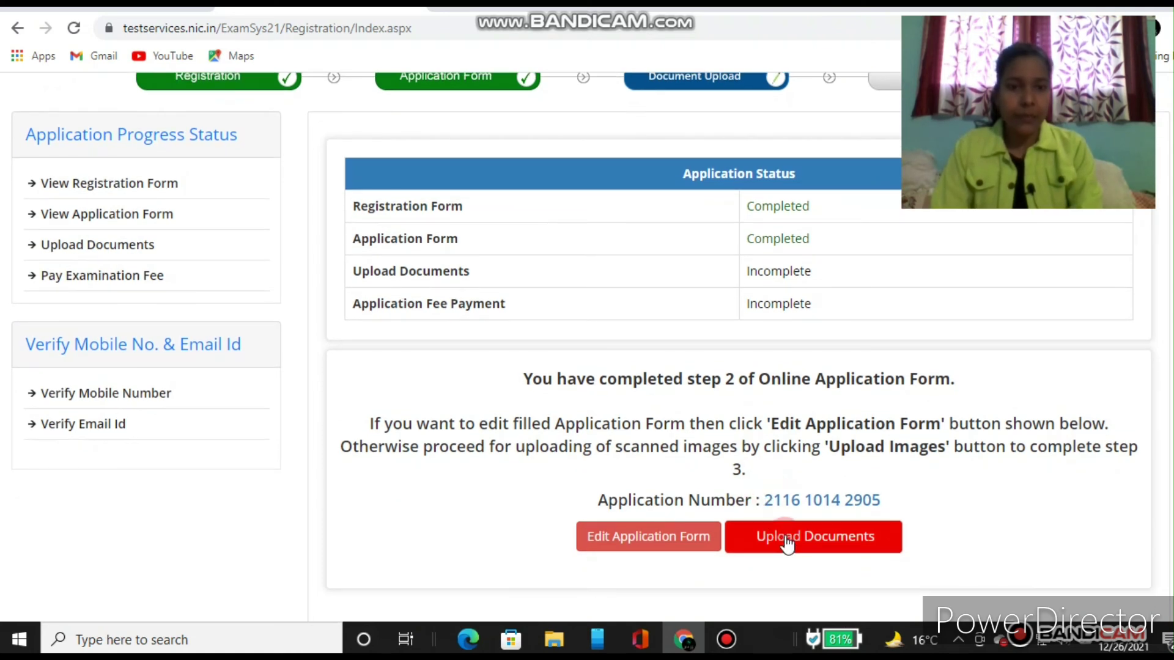
Step: On the Document Upload page, upload the scanned photograph at original size and dismiss the success alert
click(817, 538)
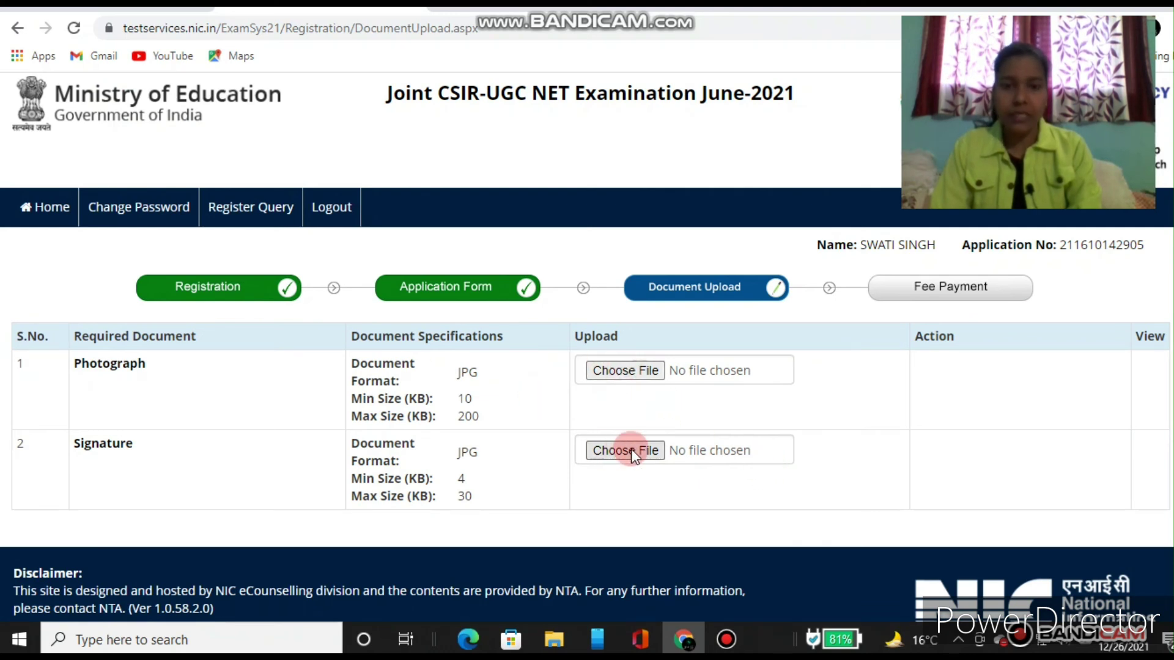
click(628, 368)
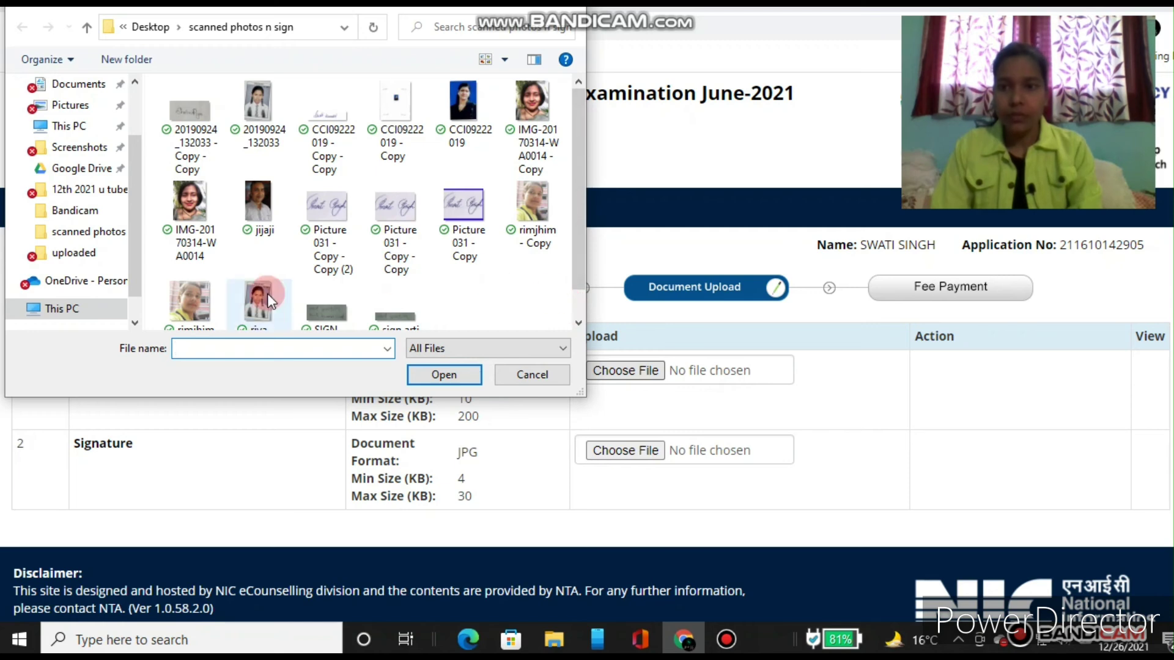
click(185, 306)
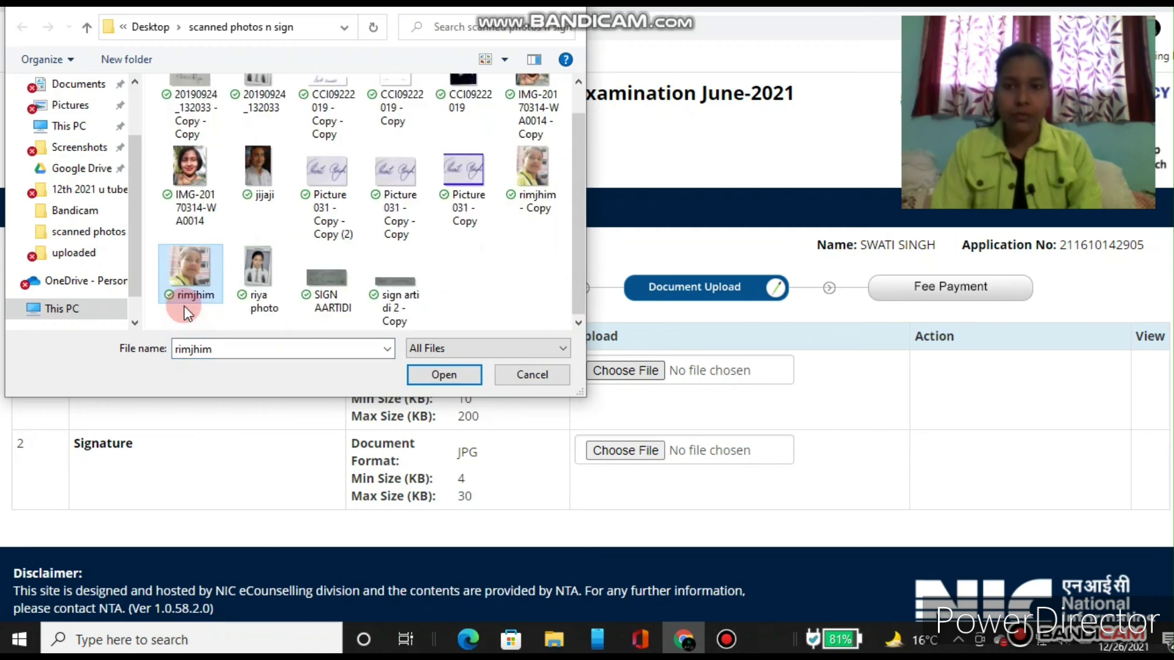
click(533, 167)
click(447, 374)
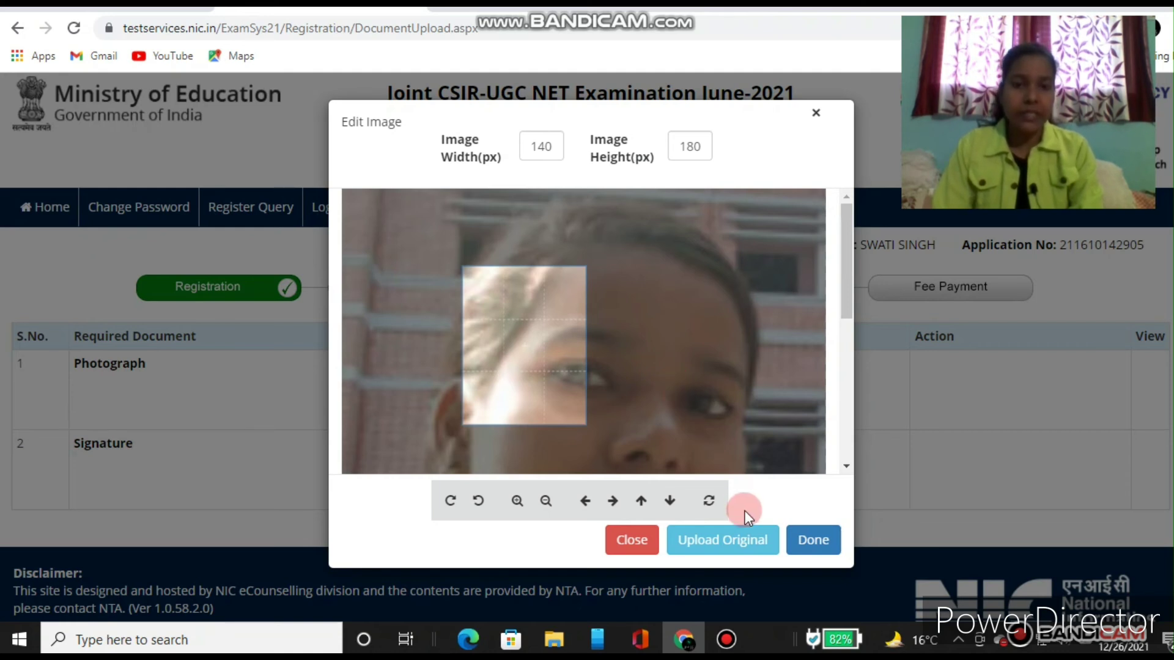
click(735, 550)
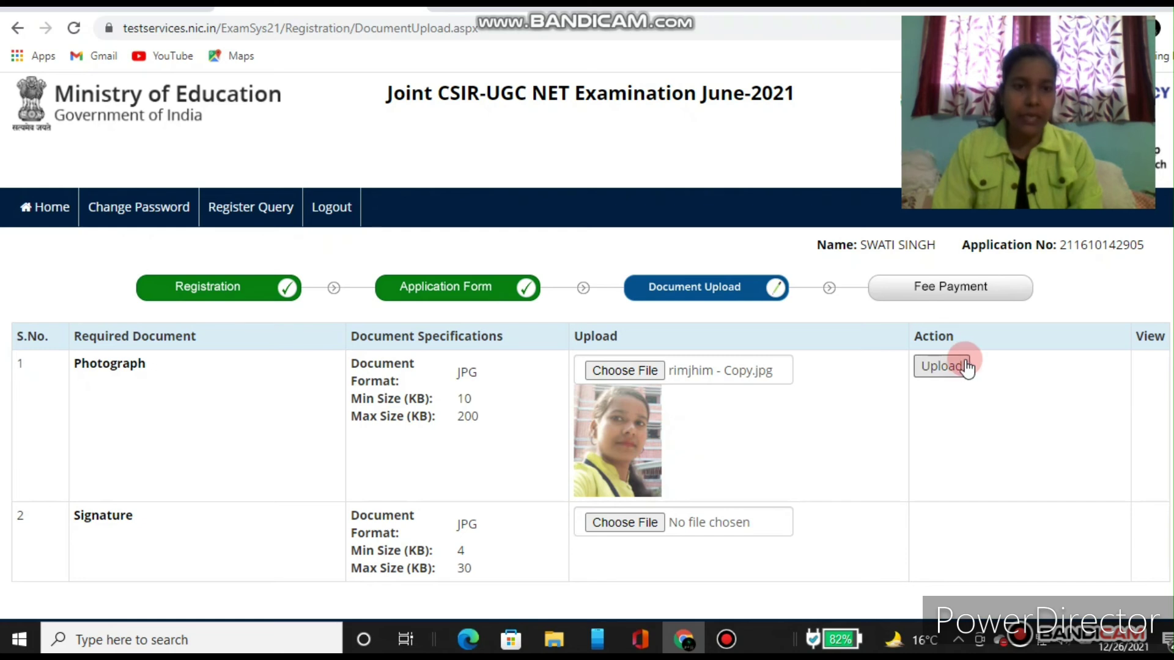
click(935, 370)
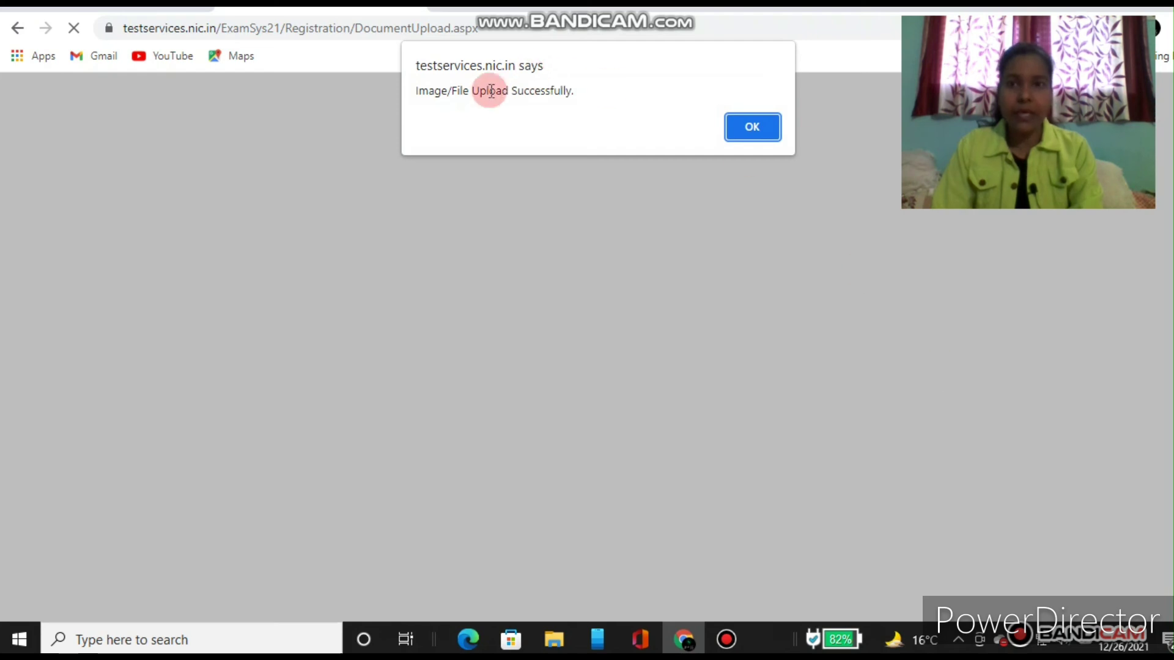
click(751, 130)
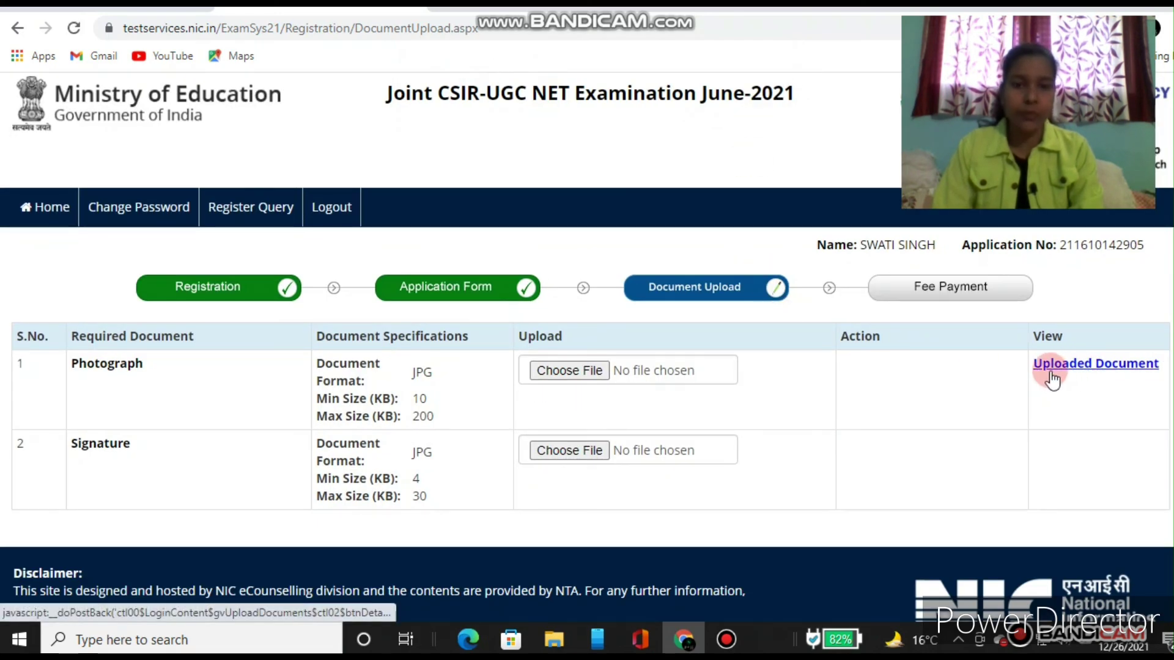
Step: Upload the scanned signature image at original size and dismiss the success notice
click(588, 453)
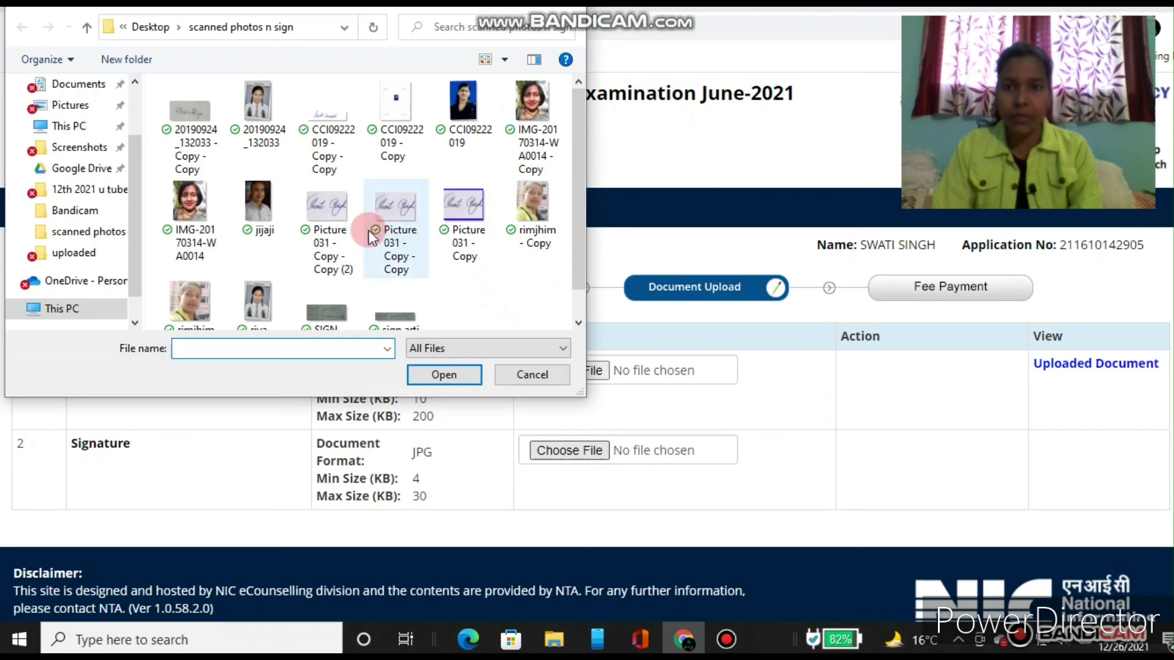
double_click(327, 230)
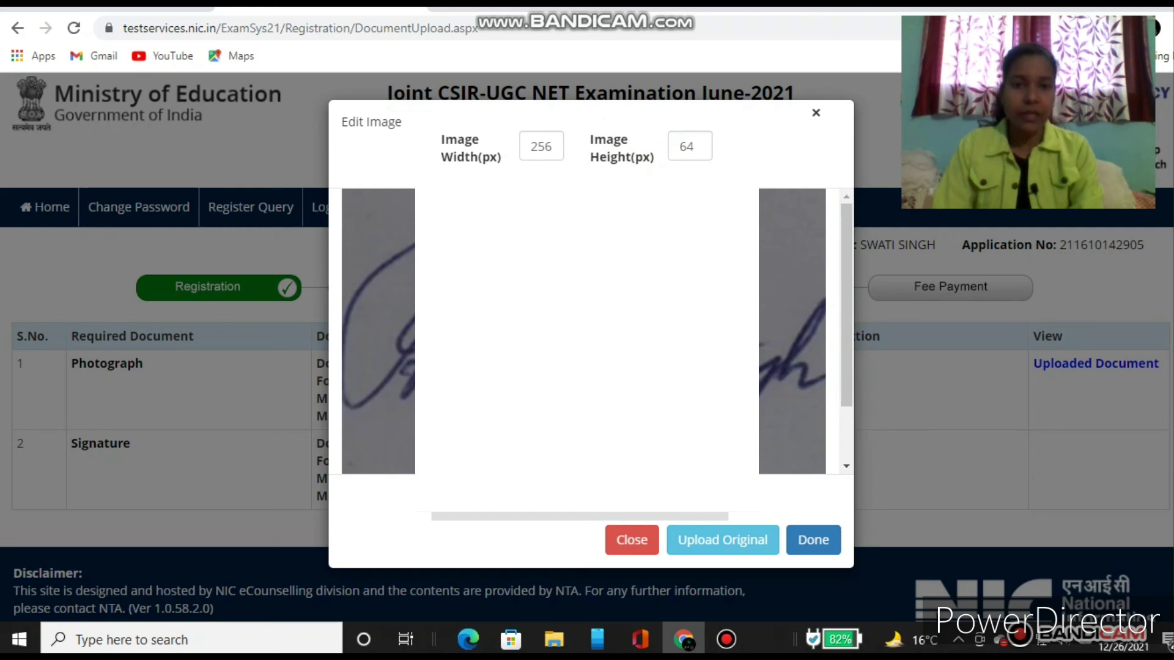
click(720, 542)
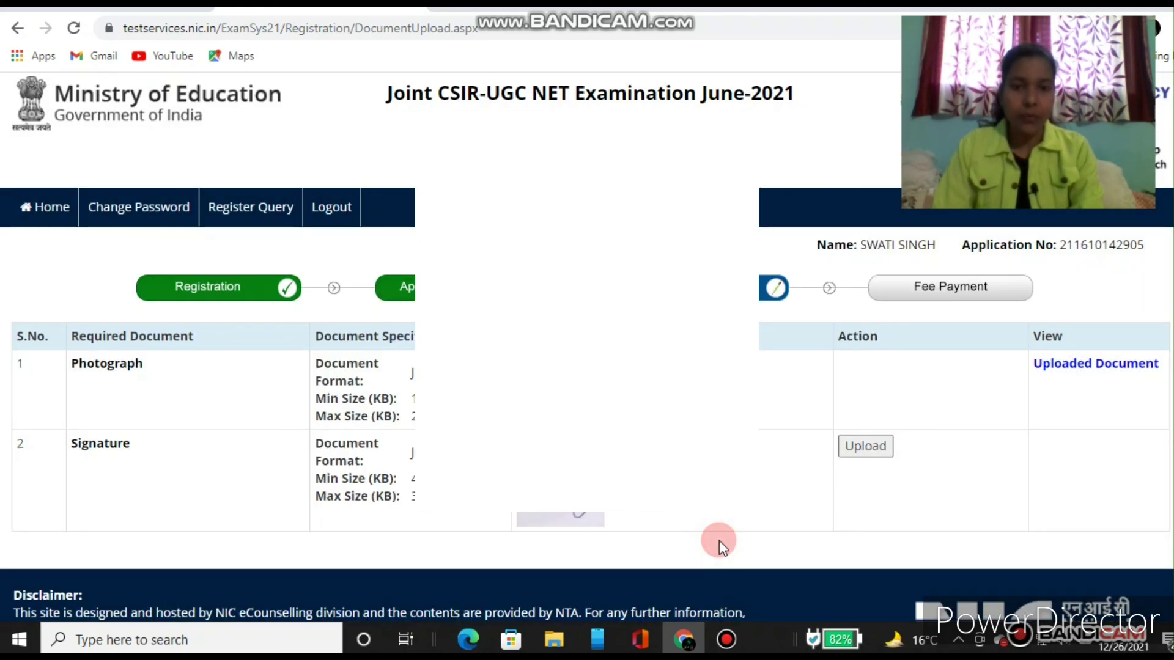
click(865, 449)
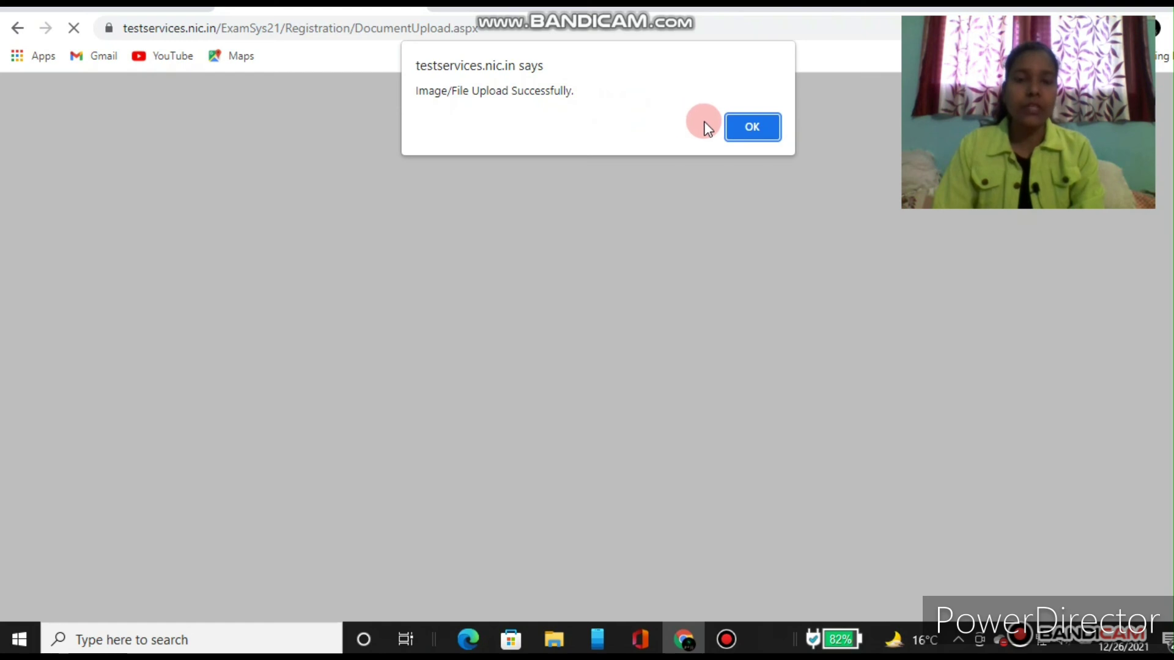
click(758, 126)
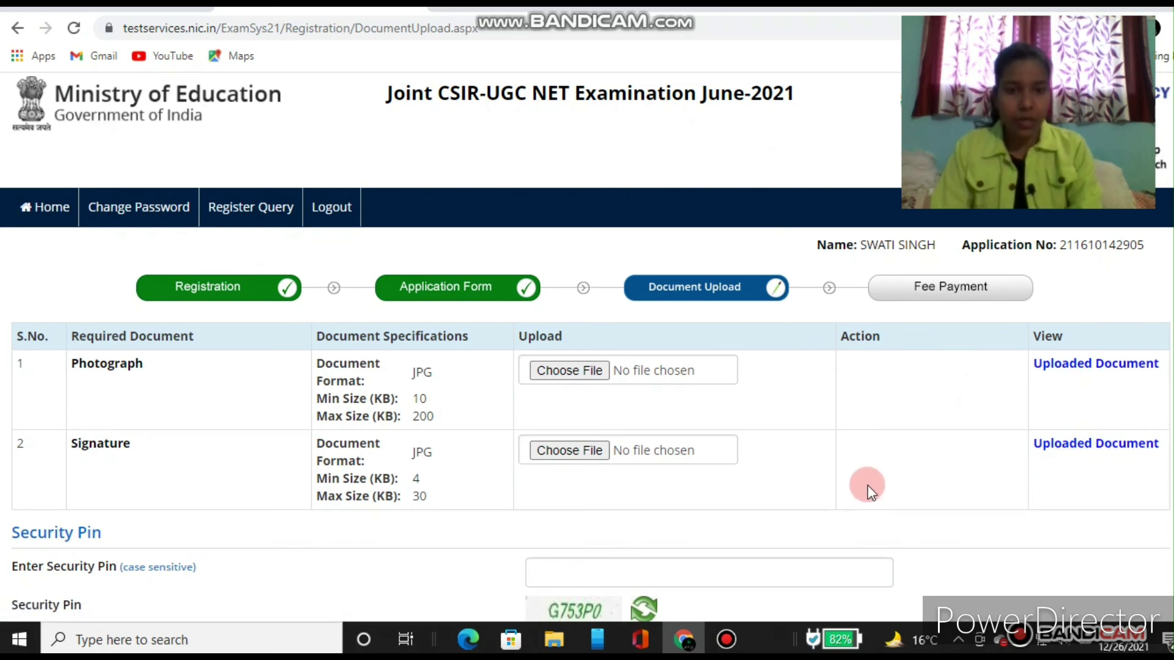
Step: Enter the security pin captcha, submit the uploaded documents, and confirm Yes
scroll(868, 485, down, 2)
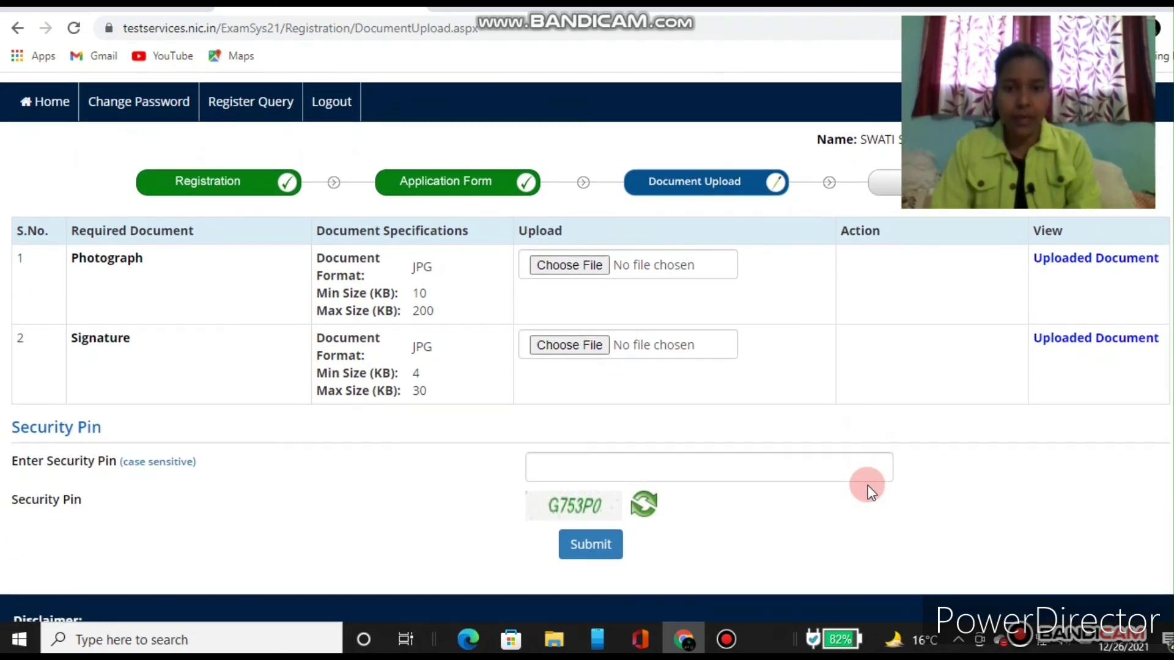
scroll(868, 486, down, 1)
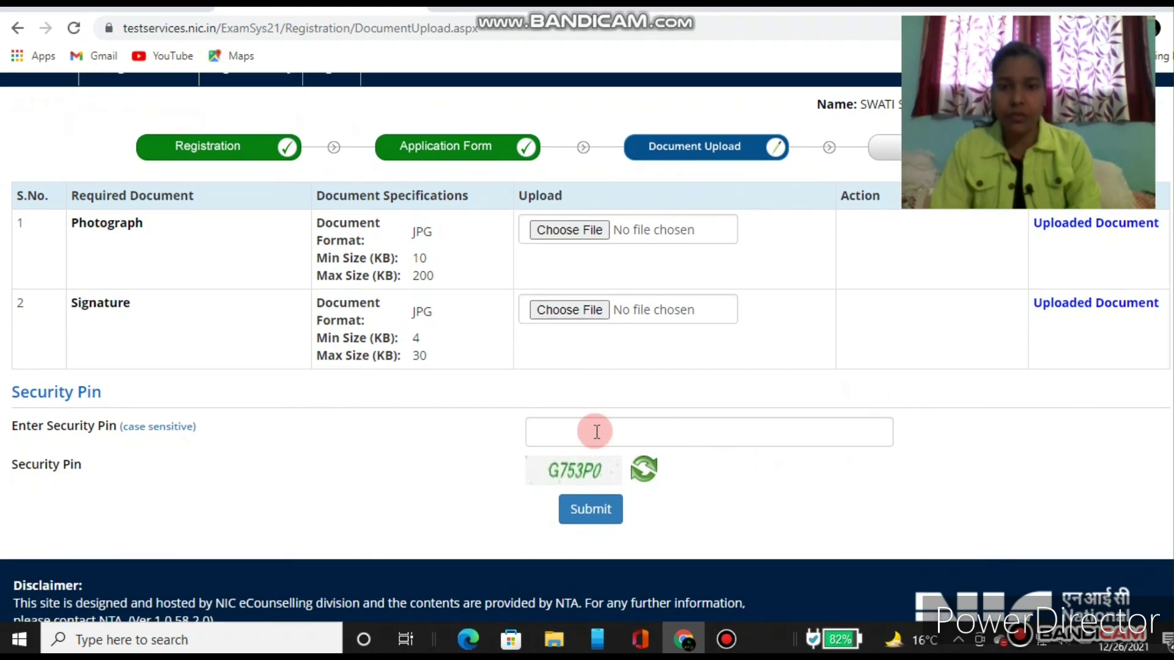
click(554, 433)
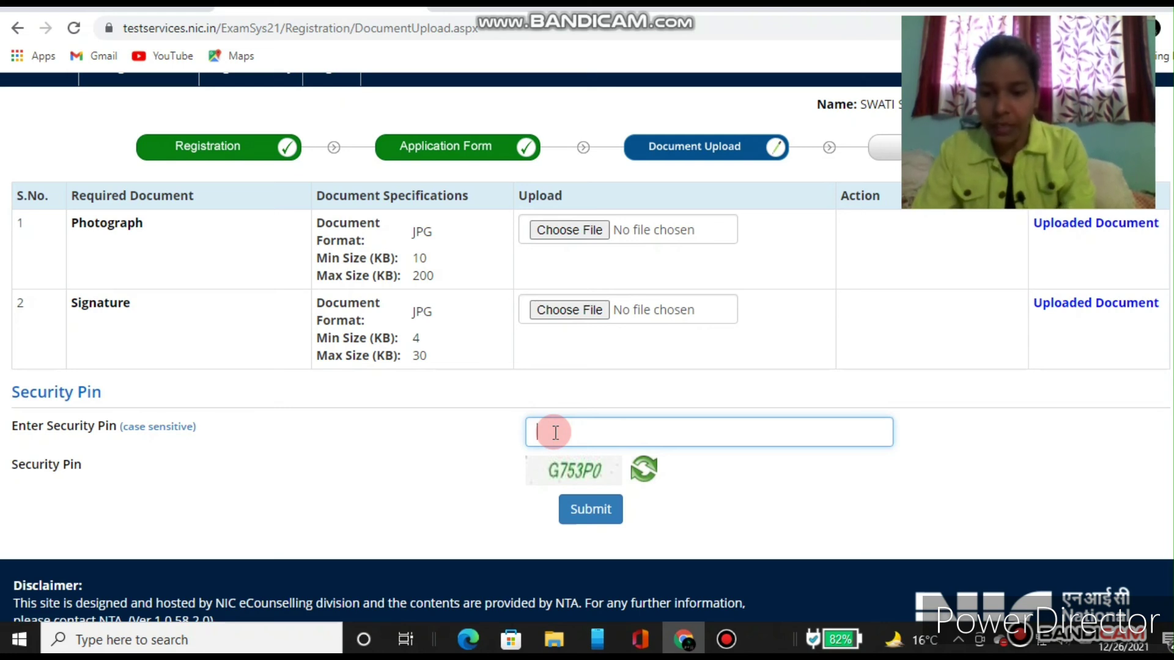
text(G)
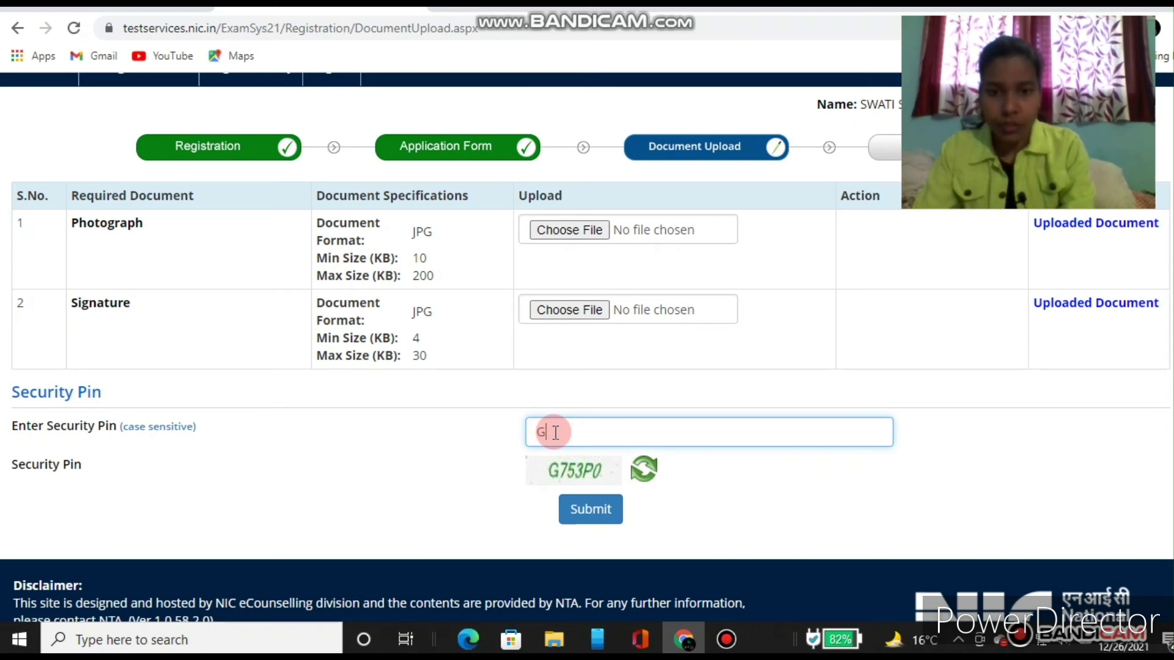
text(7)
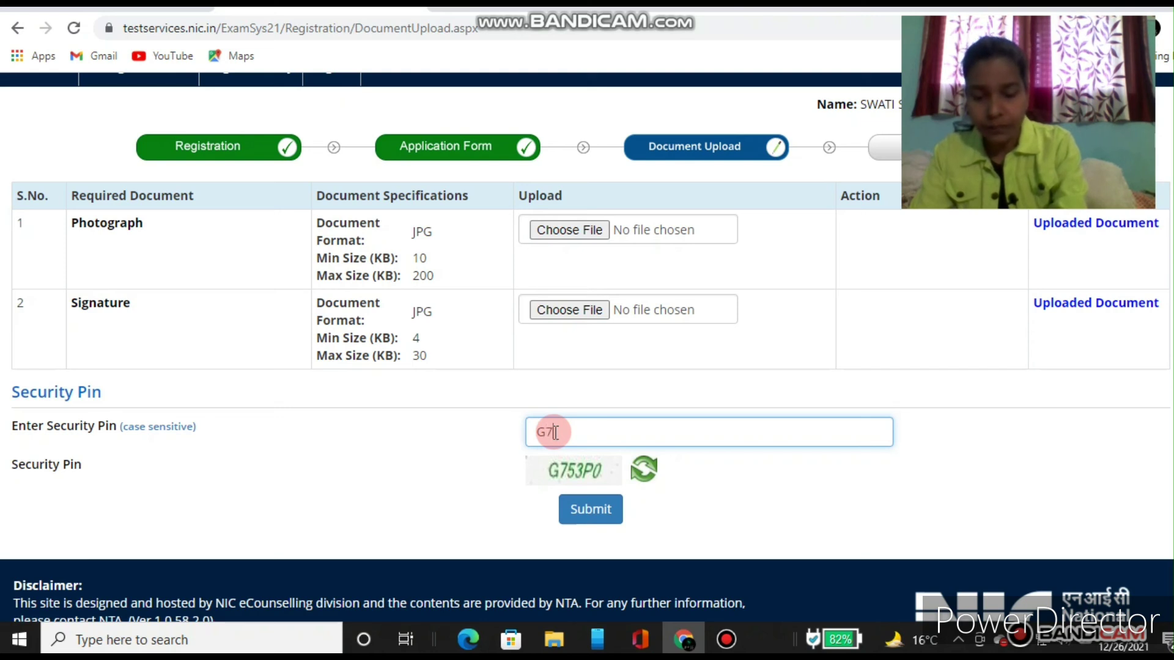
text(3)
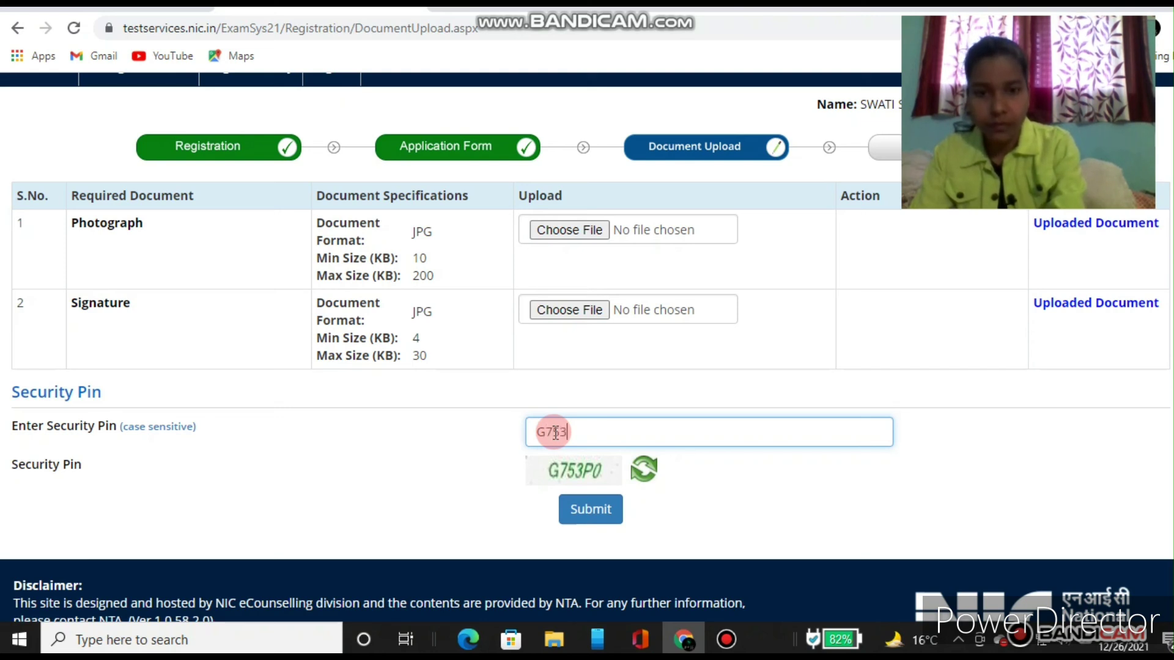
text(P)
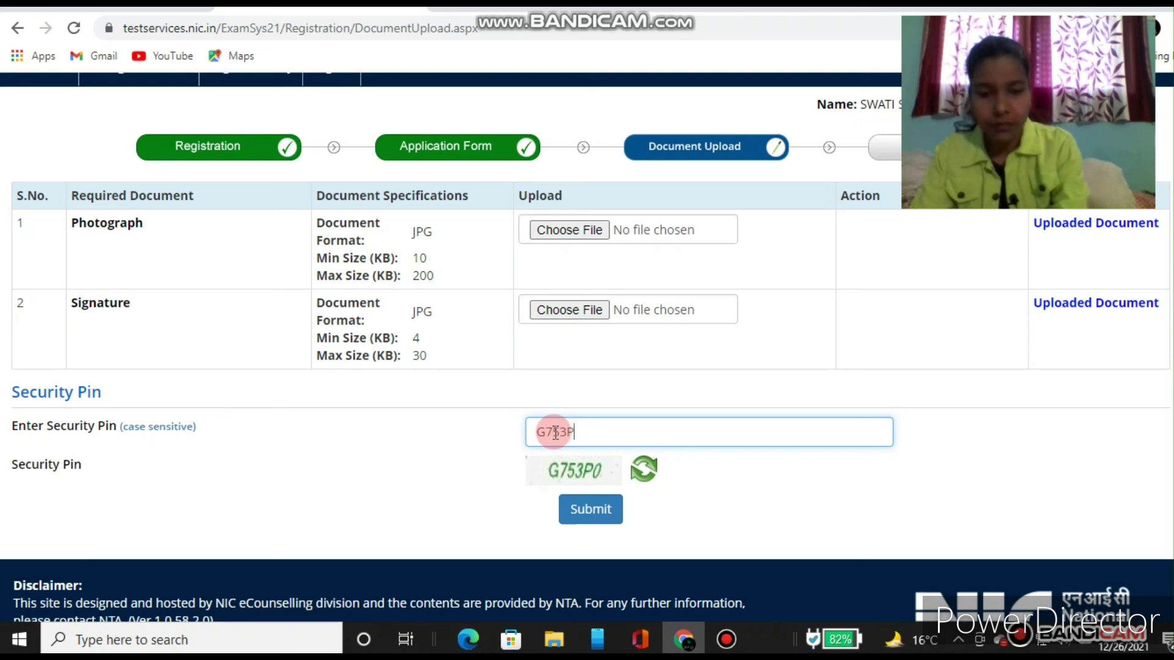
text(O)
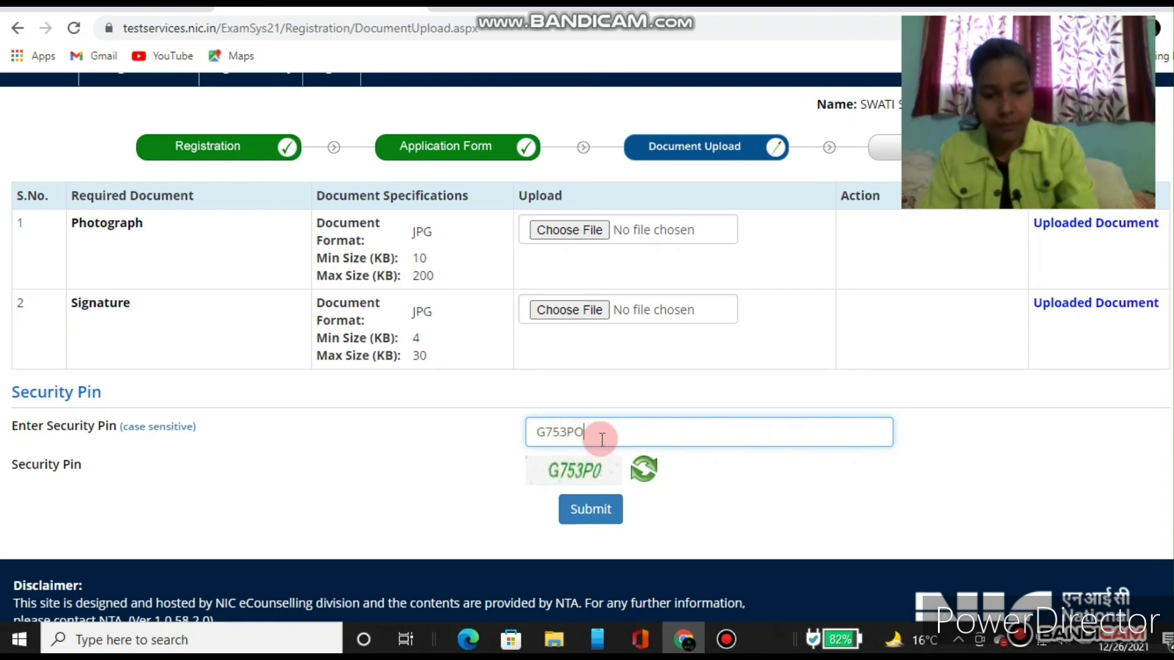
key(BackSpace)
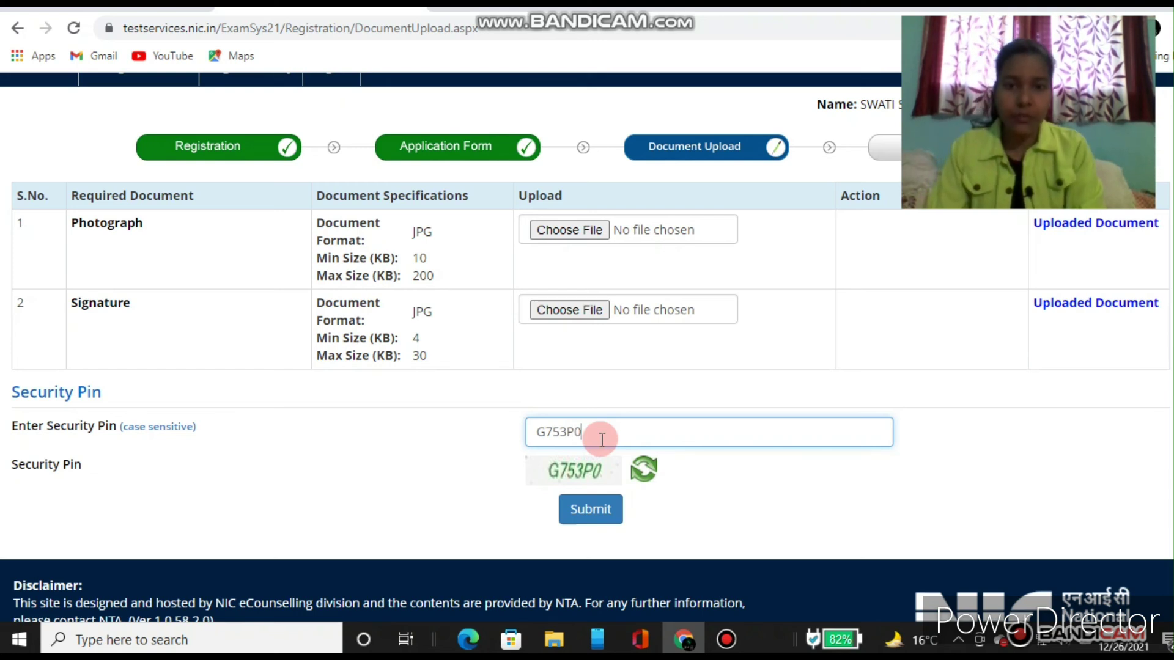
text(0)
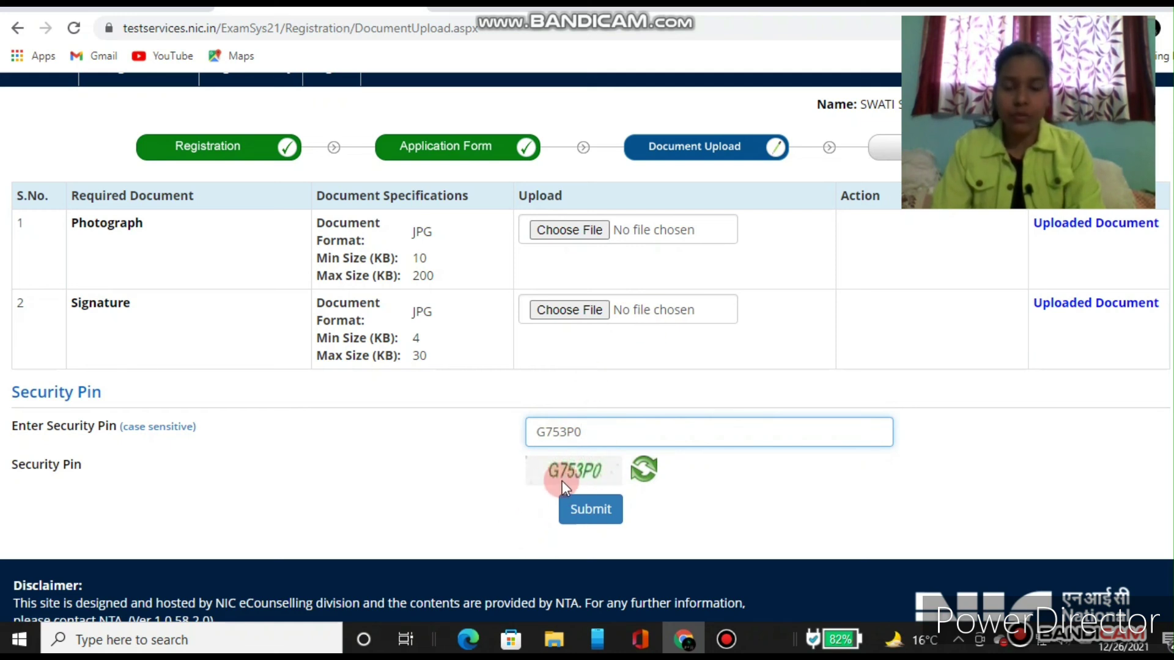
click(590, 519)
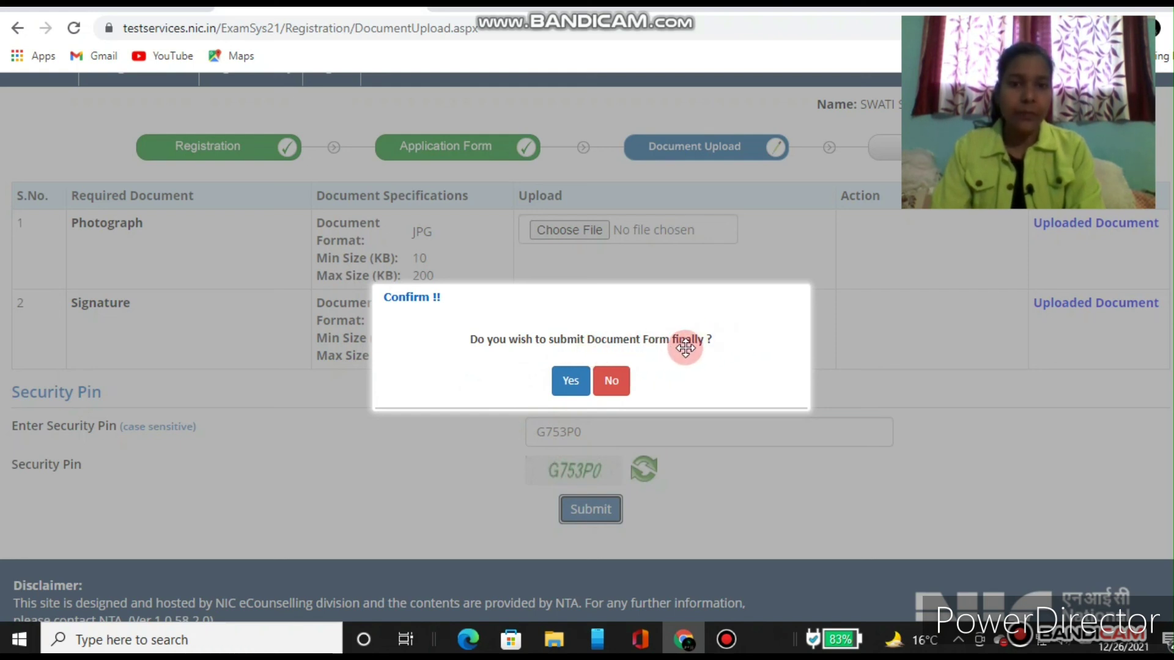
click(574, 381)
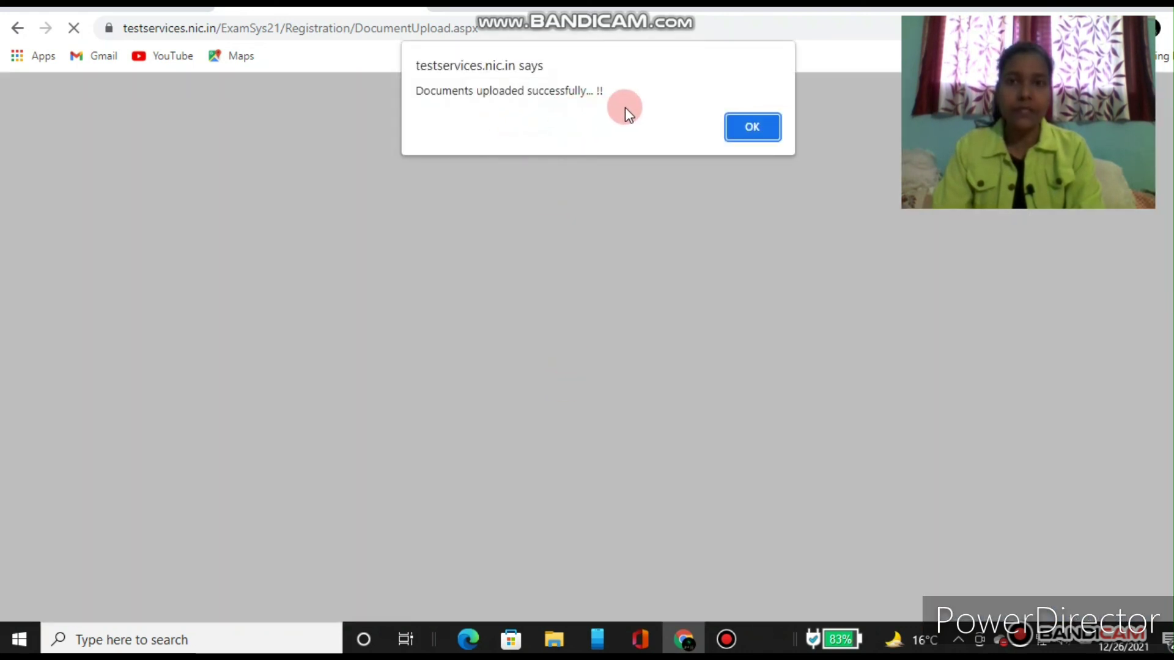
Step: Dismiss the documents-uploaded notice and review the Application Status table showing the Rs. 1000 fee pending
click(753, 130)
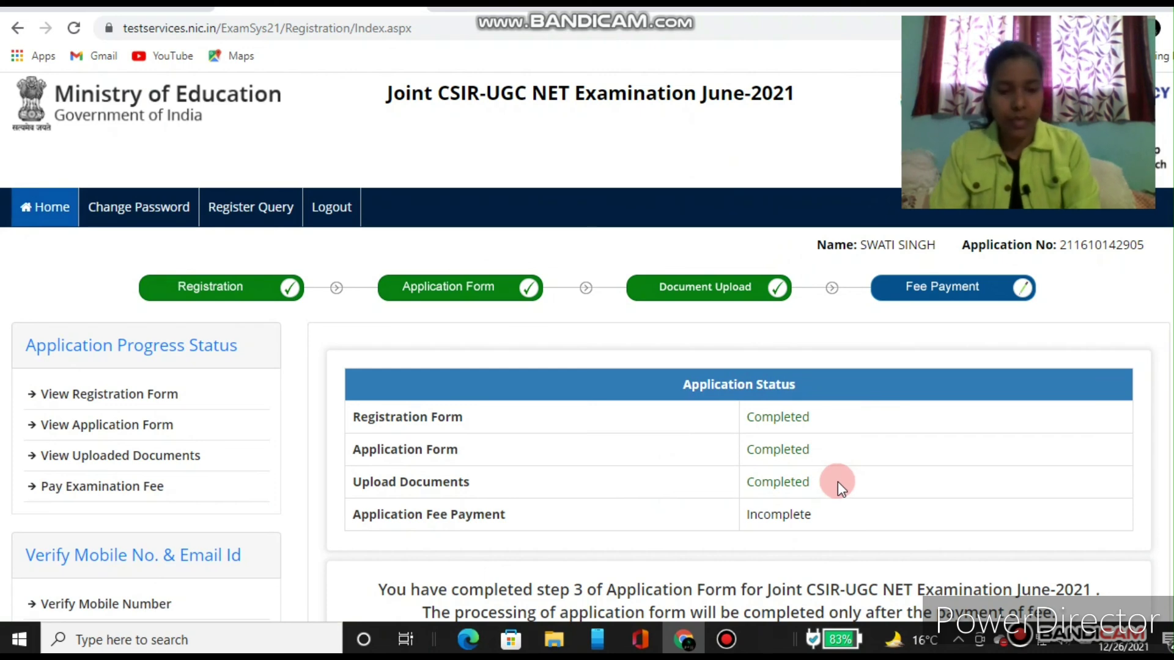
scroll(838, 482, down, 3)
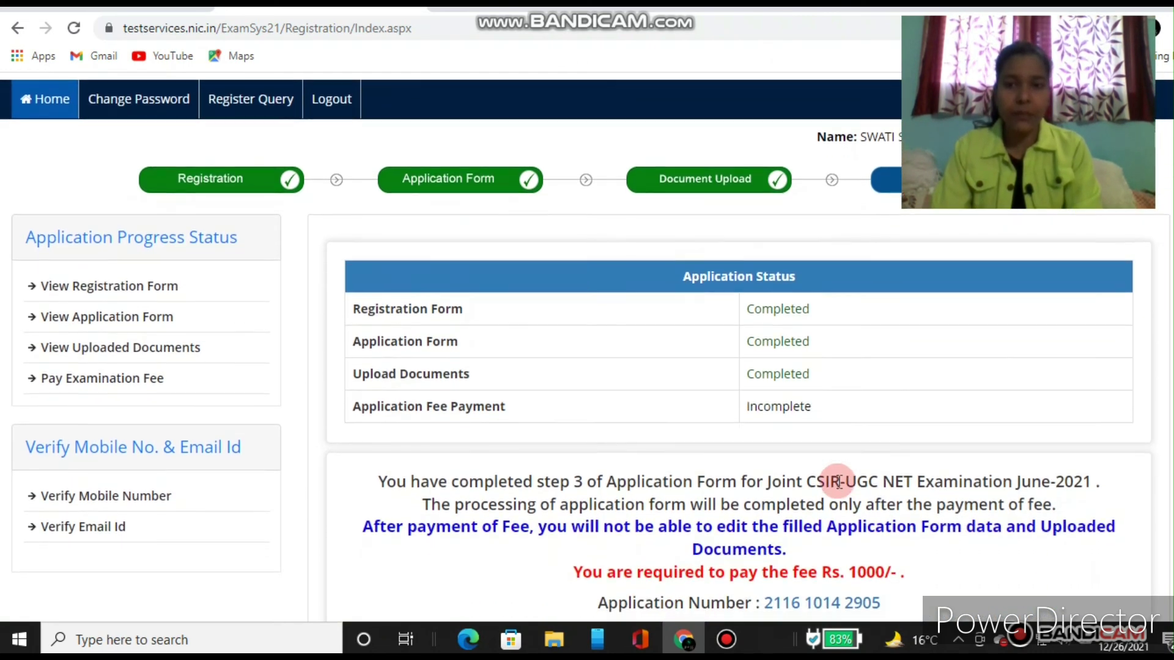
scroll(837, 481, down, 2)
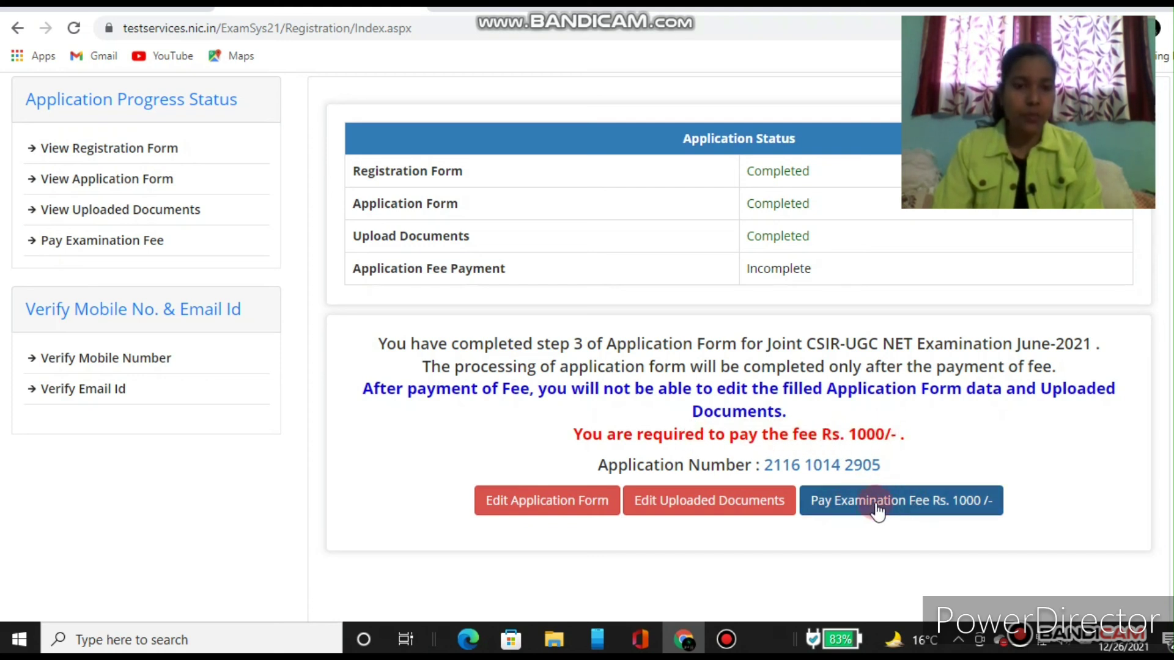
Step: Start paying the Rs. 1000 examination fee by Online Payment and confirm proceeding
click(917, 502)
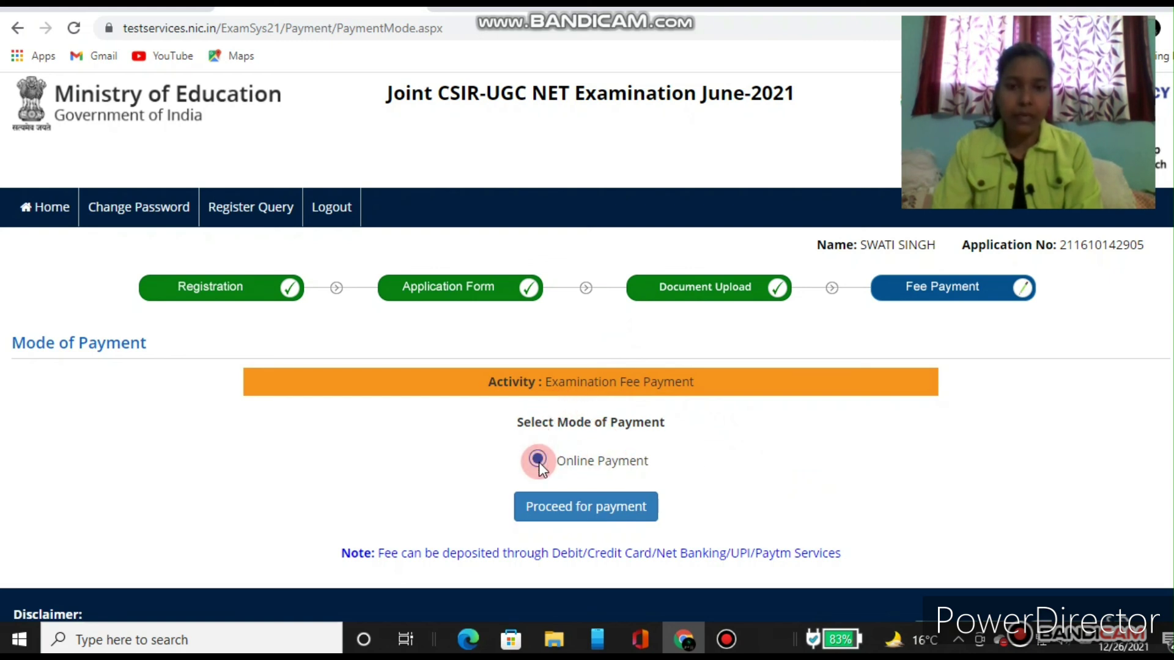
click(592, 510)
click(595, 510)
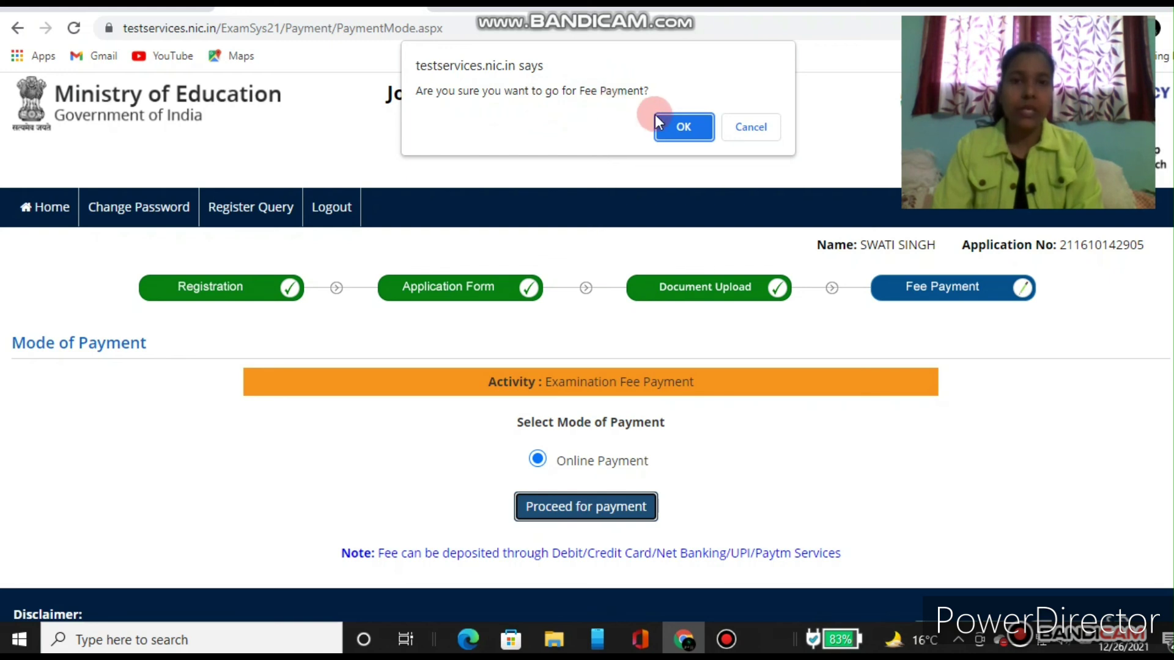
click(684, 129)
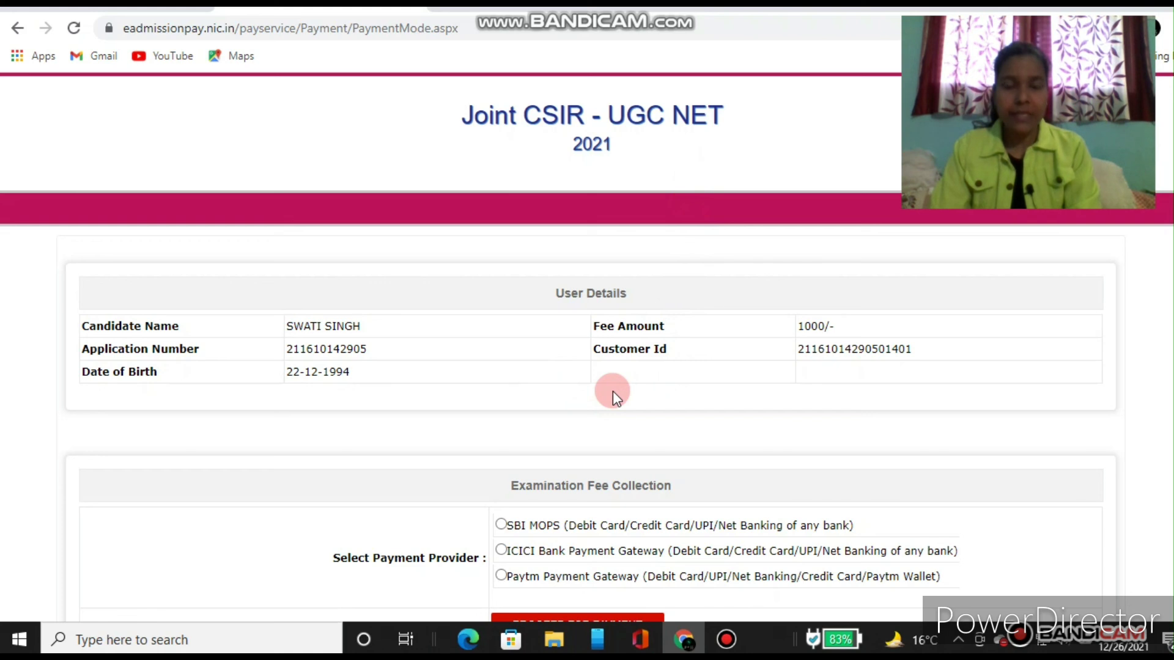
Step: Select SBI MOPS as the payment provider and proceed for payment
scroll(612, 391, down, 1)
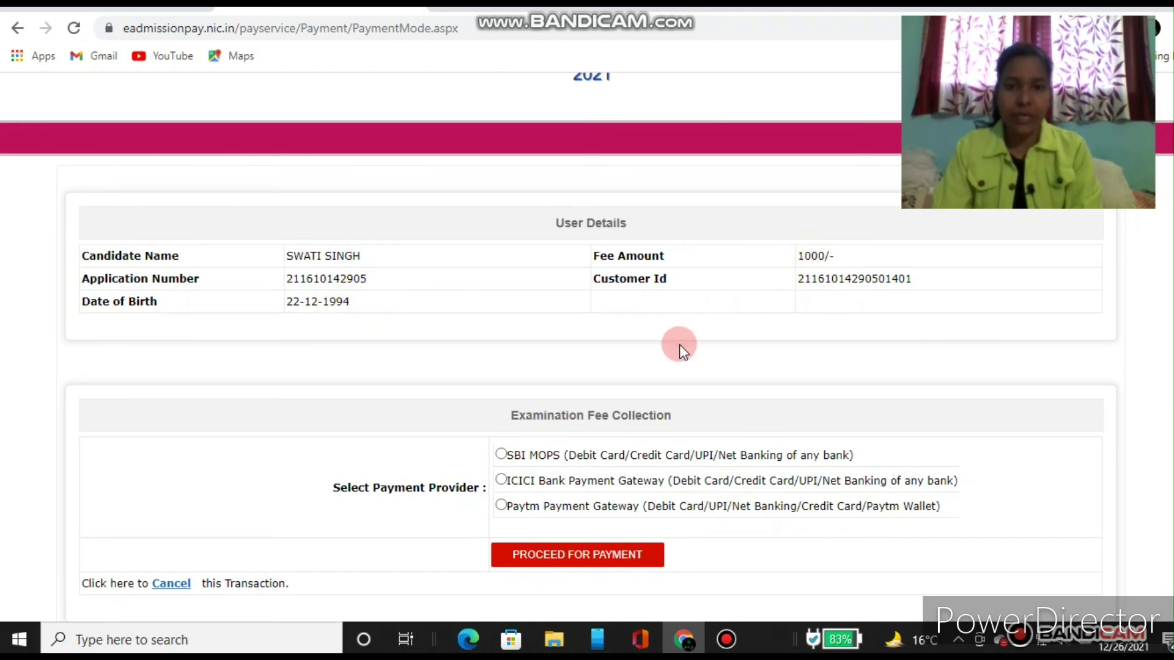
scroll(679, 344, down, 1)
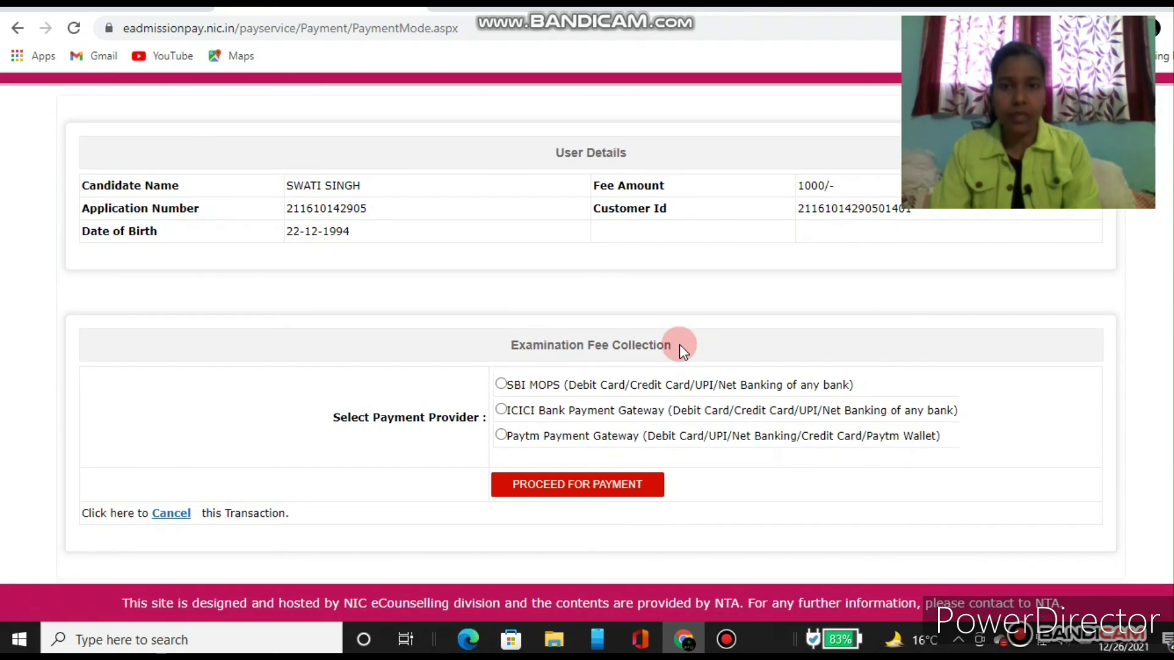
scroll(680, 346, down, 1)
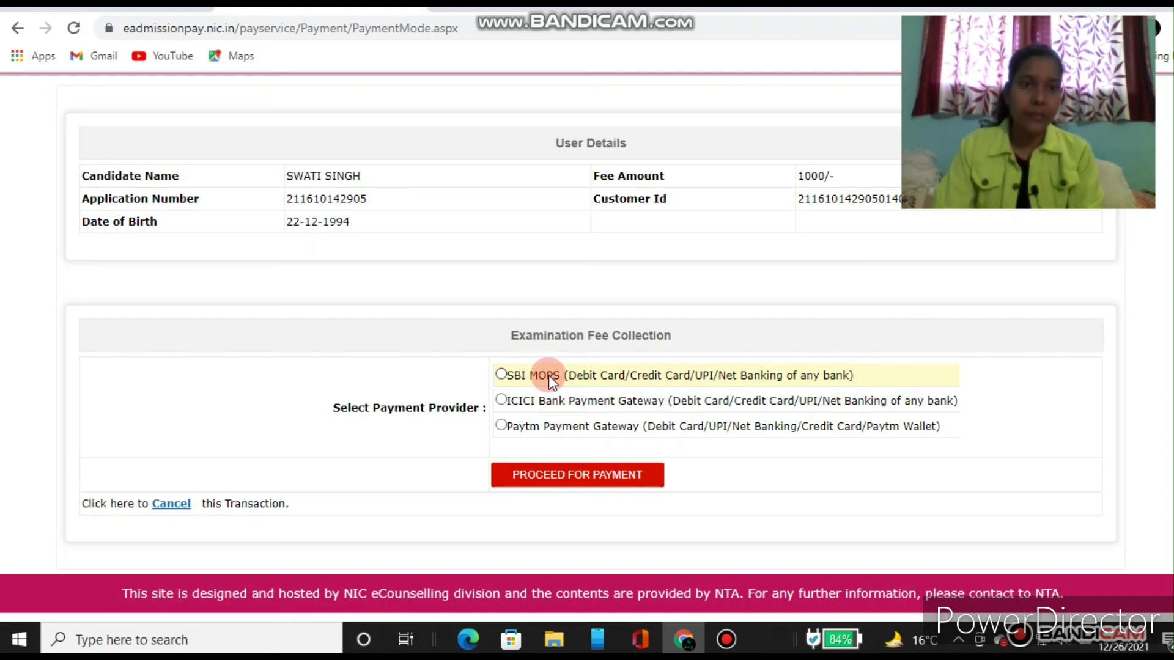
click(501, 374)
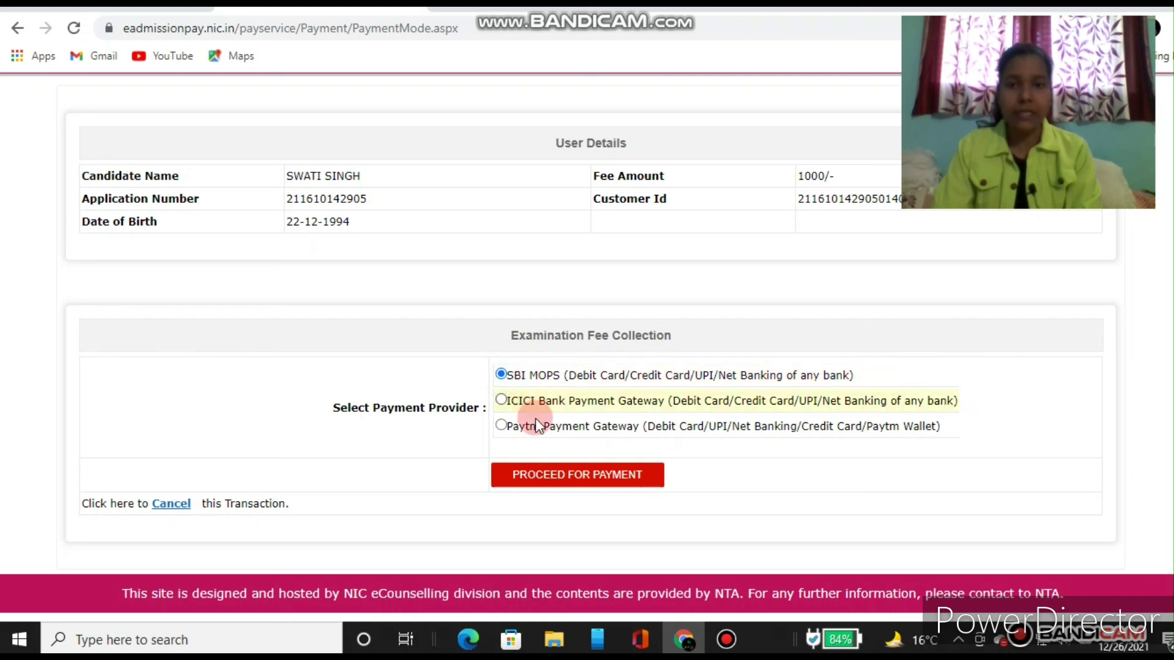
click(567, 487)
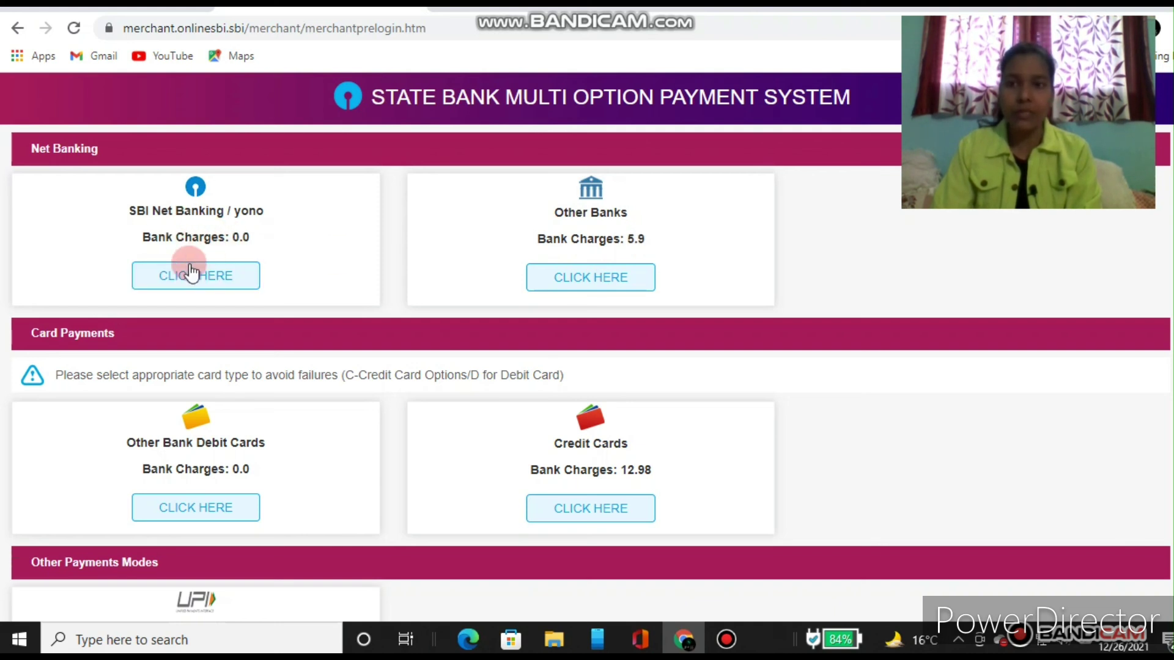
Step: Choose SBI Net Banking / yono as the payment method on the SBI MOPS page
click(191, 273)
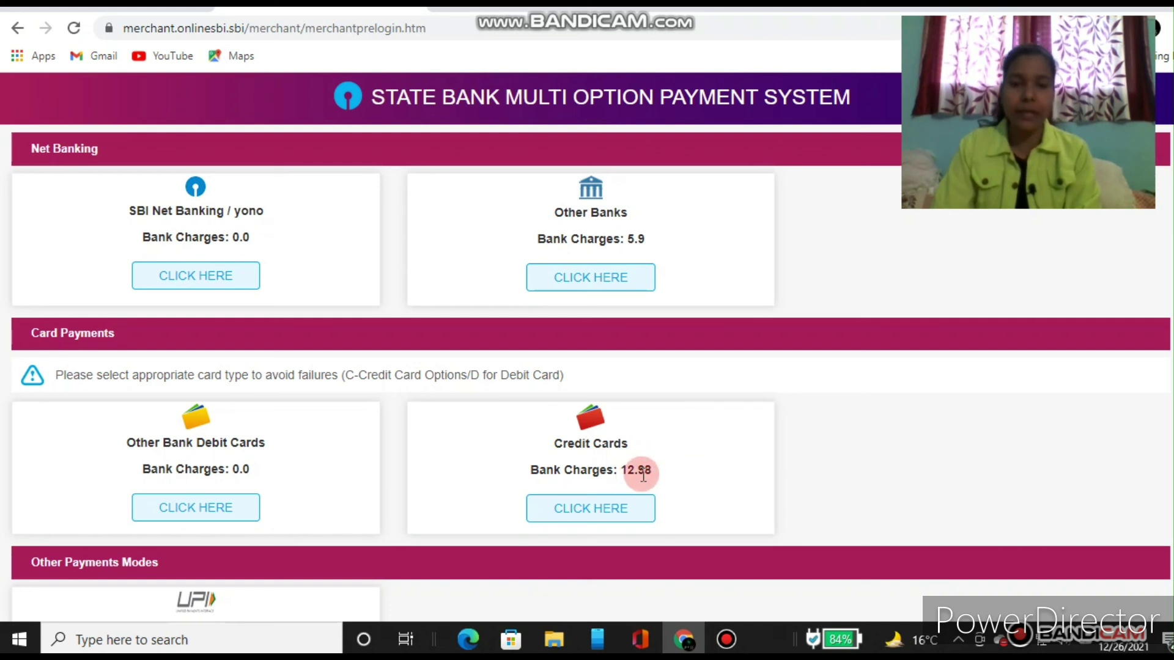
click(207, 281)
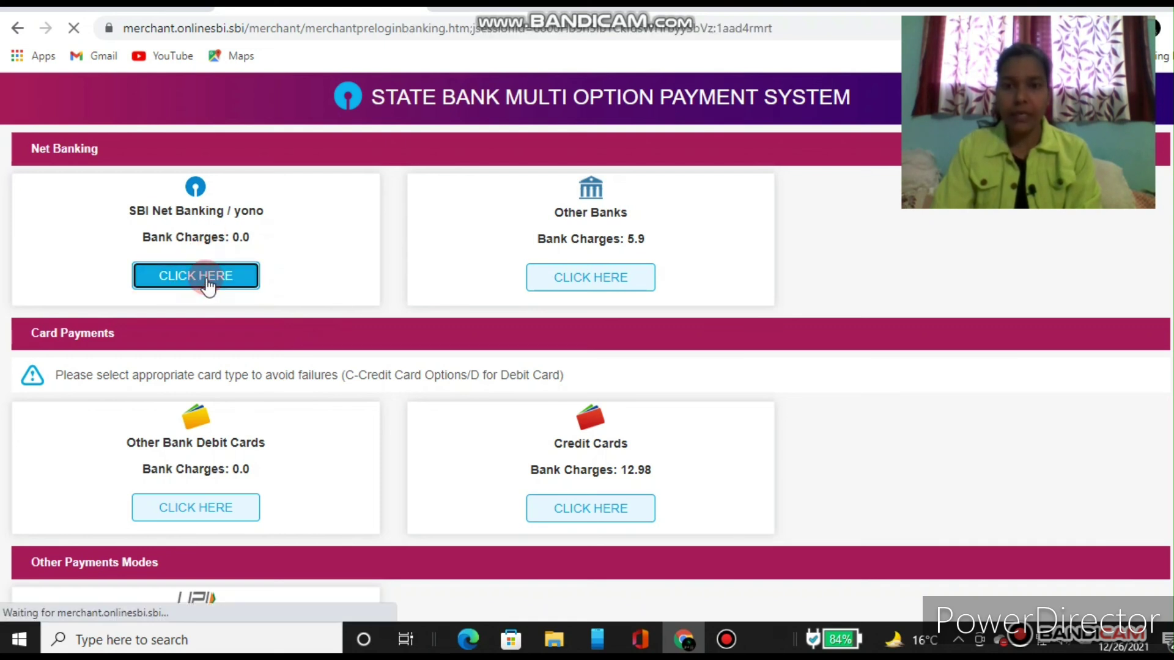